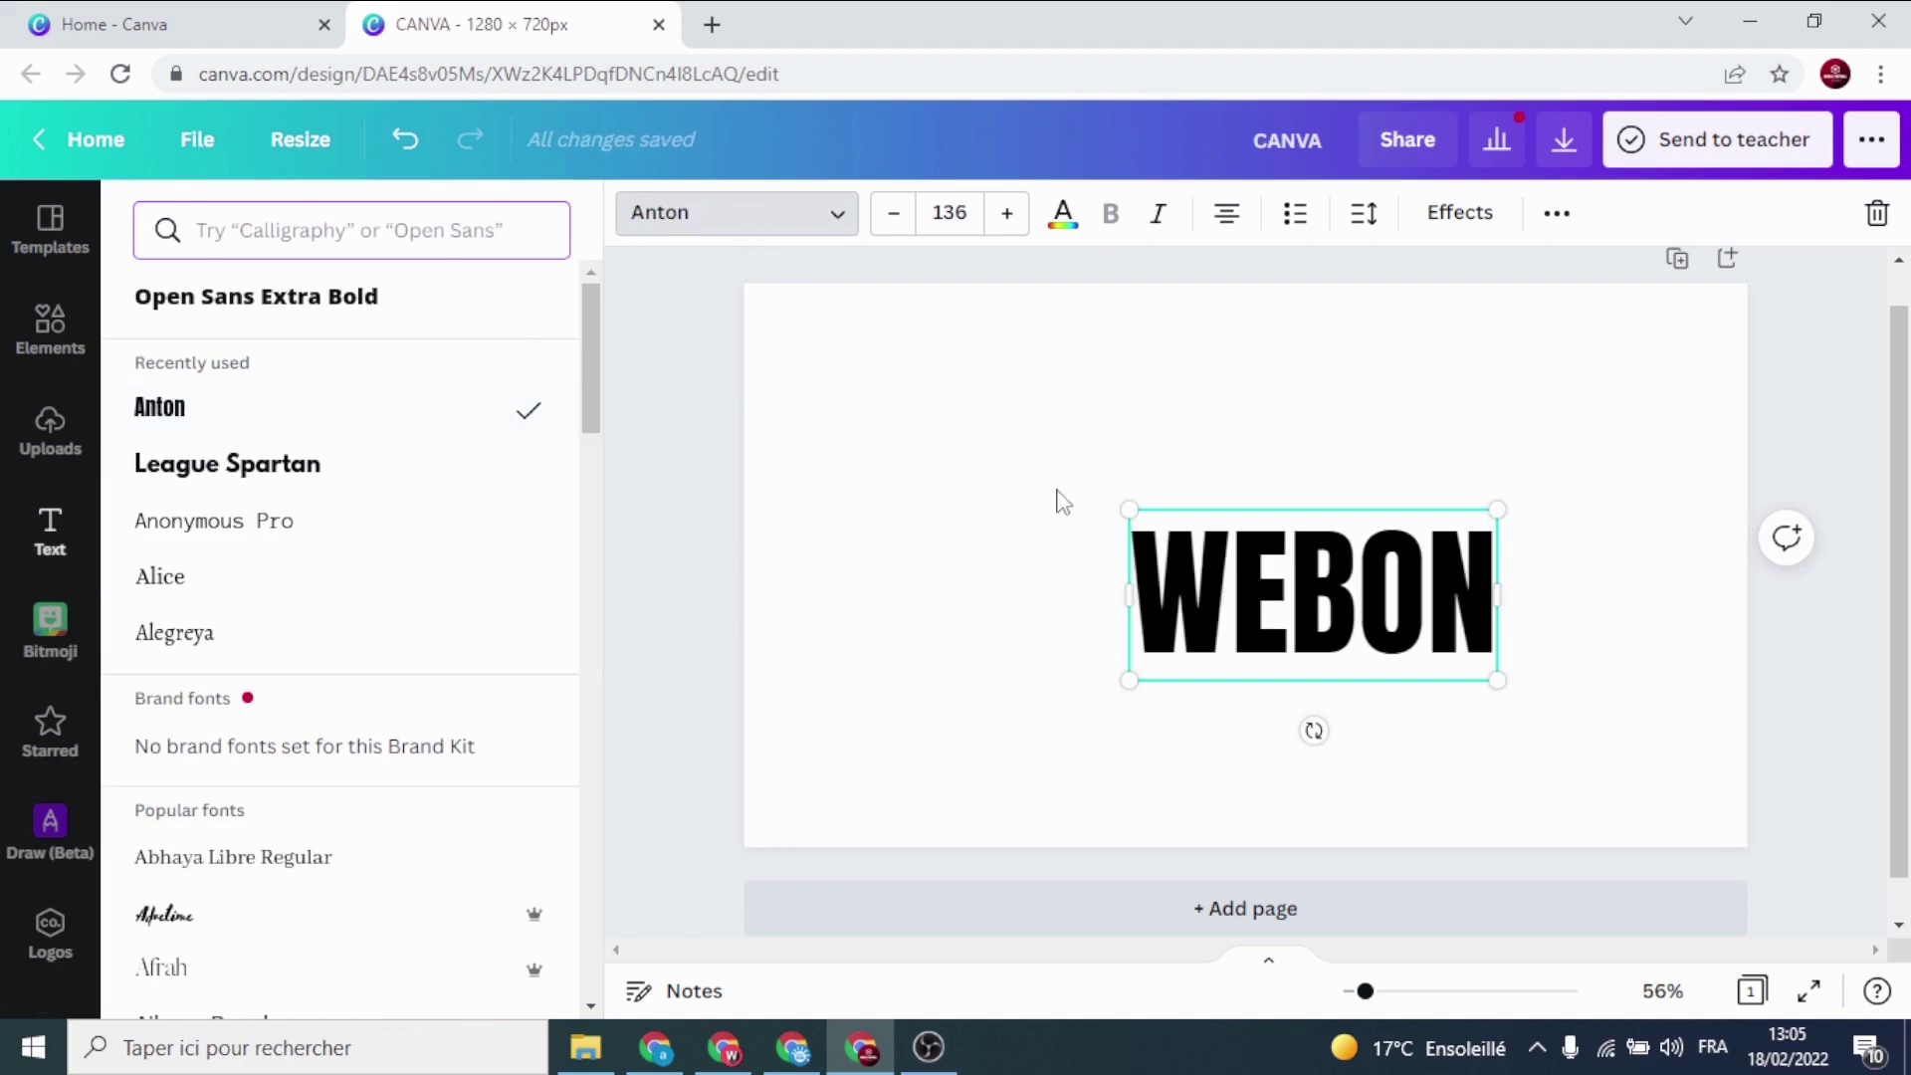
# Enlarge the WEBON text to a font size of about 265 and centre it on the page
pyautogui.moveTo(1128, 510); pyautogui.dragTo(788, 352)
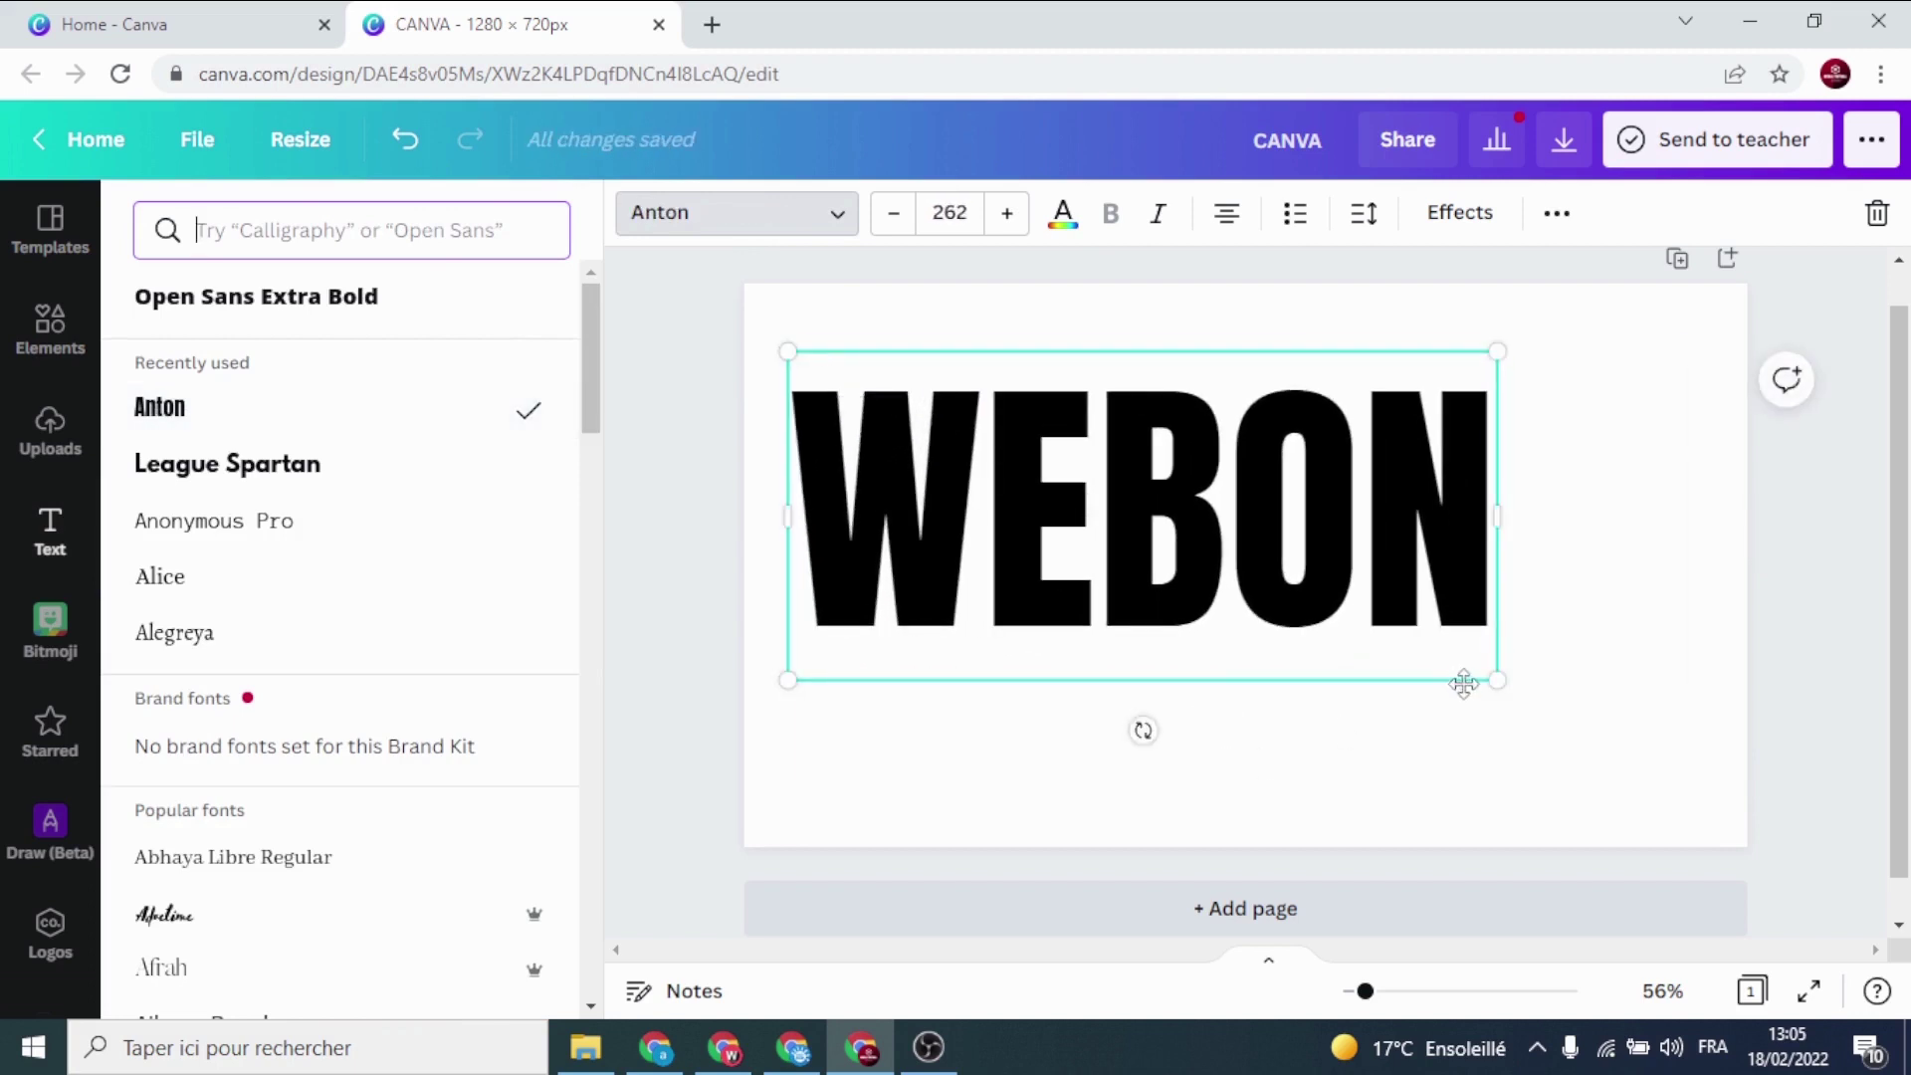
pyautogui.moveTo(1502, 687); pyautogui.dragTo(1505, 691)
pyautogui.moveTo(1144, 488); pyautogui.dragTo(1228, 524)
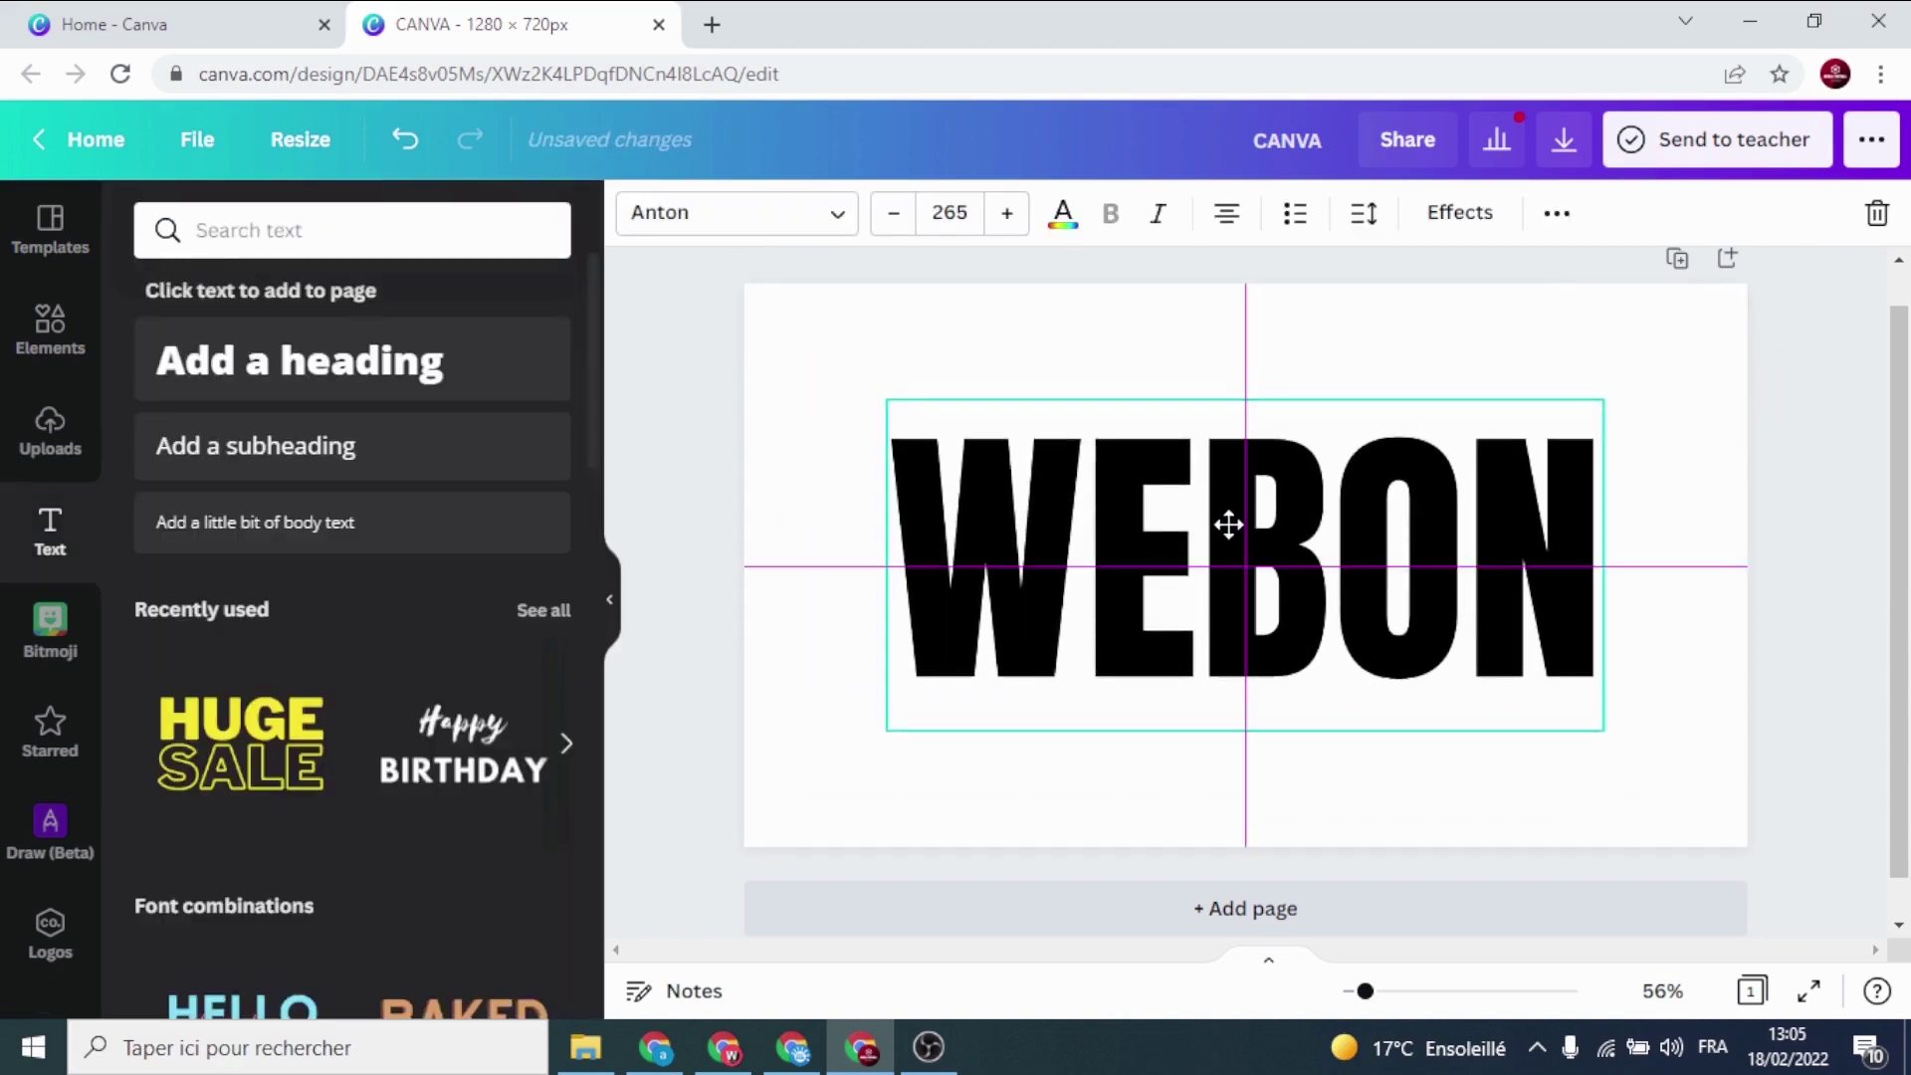
pyautogui.click(1113, 343)
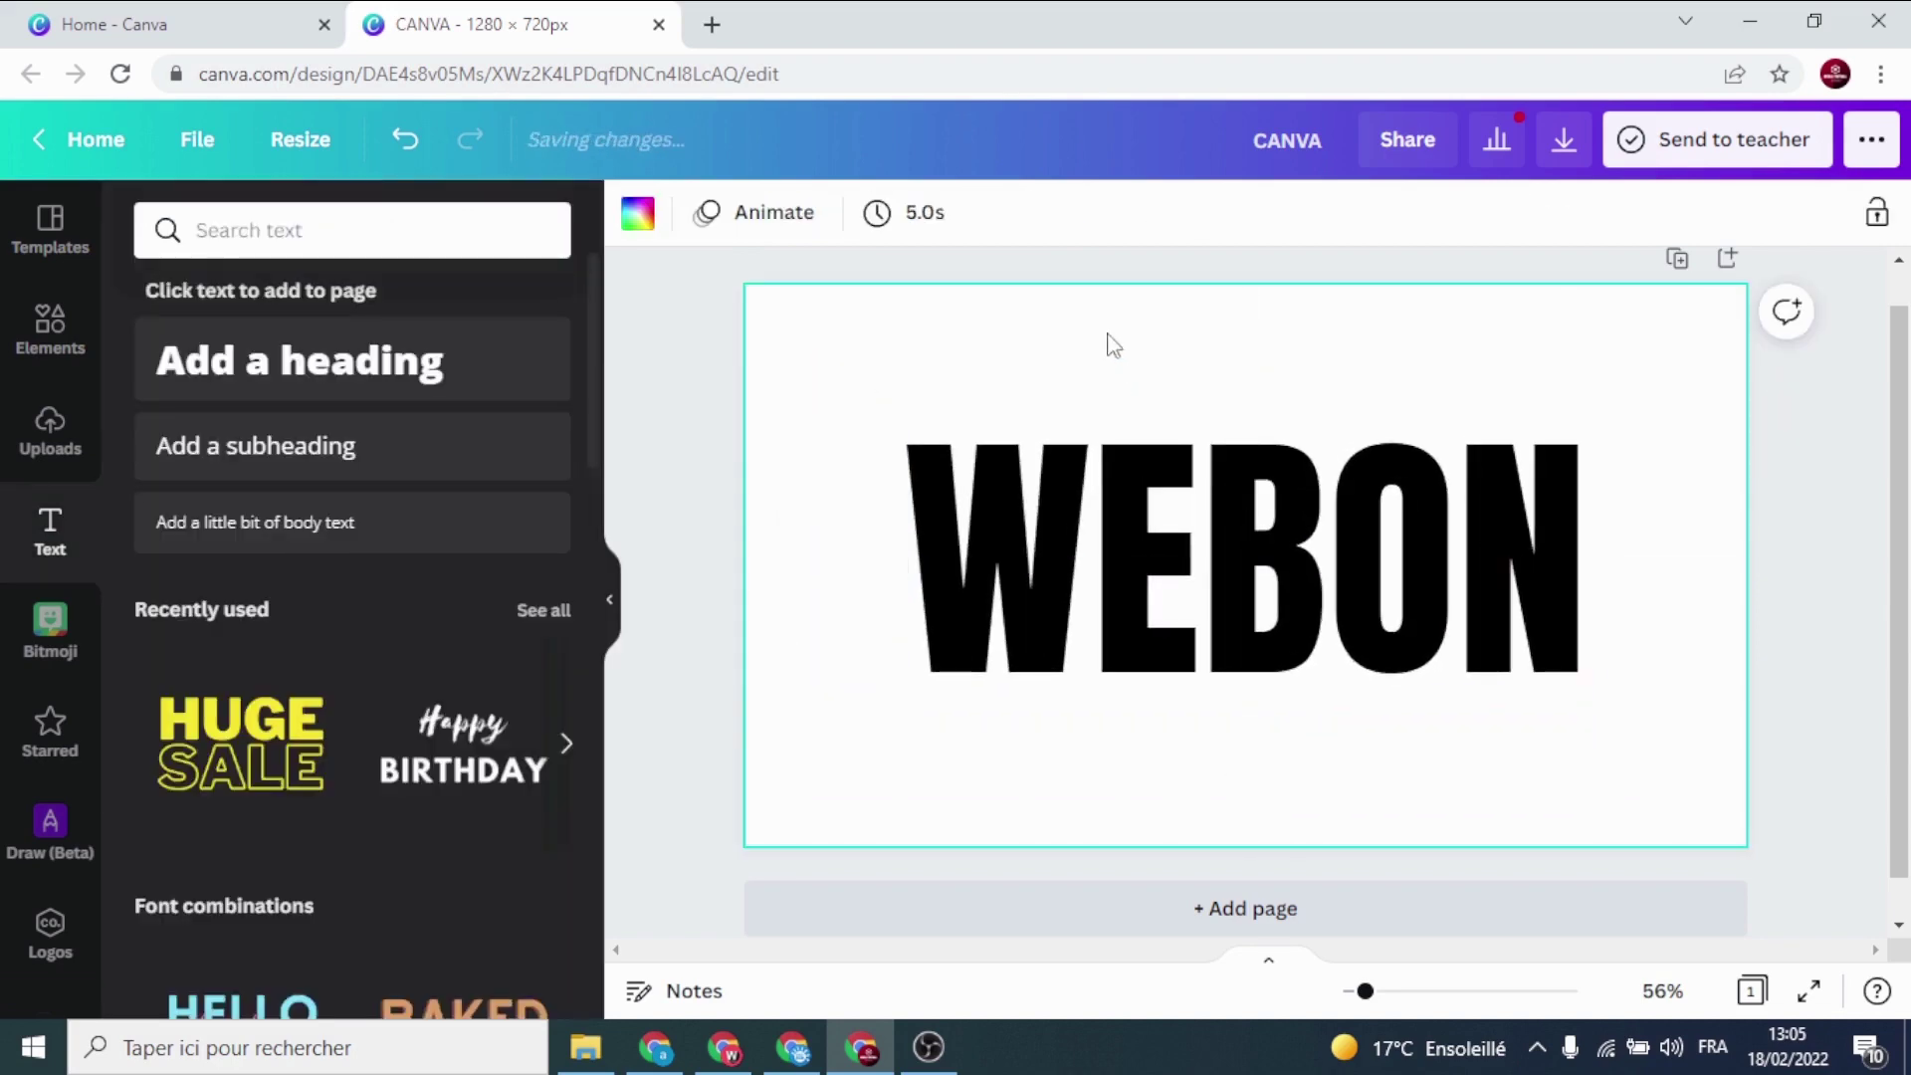
# Add a square shape and stretch it into a wide rectangle over most of the WEBON text
pyautogui.click(45, 333)
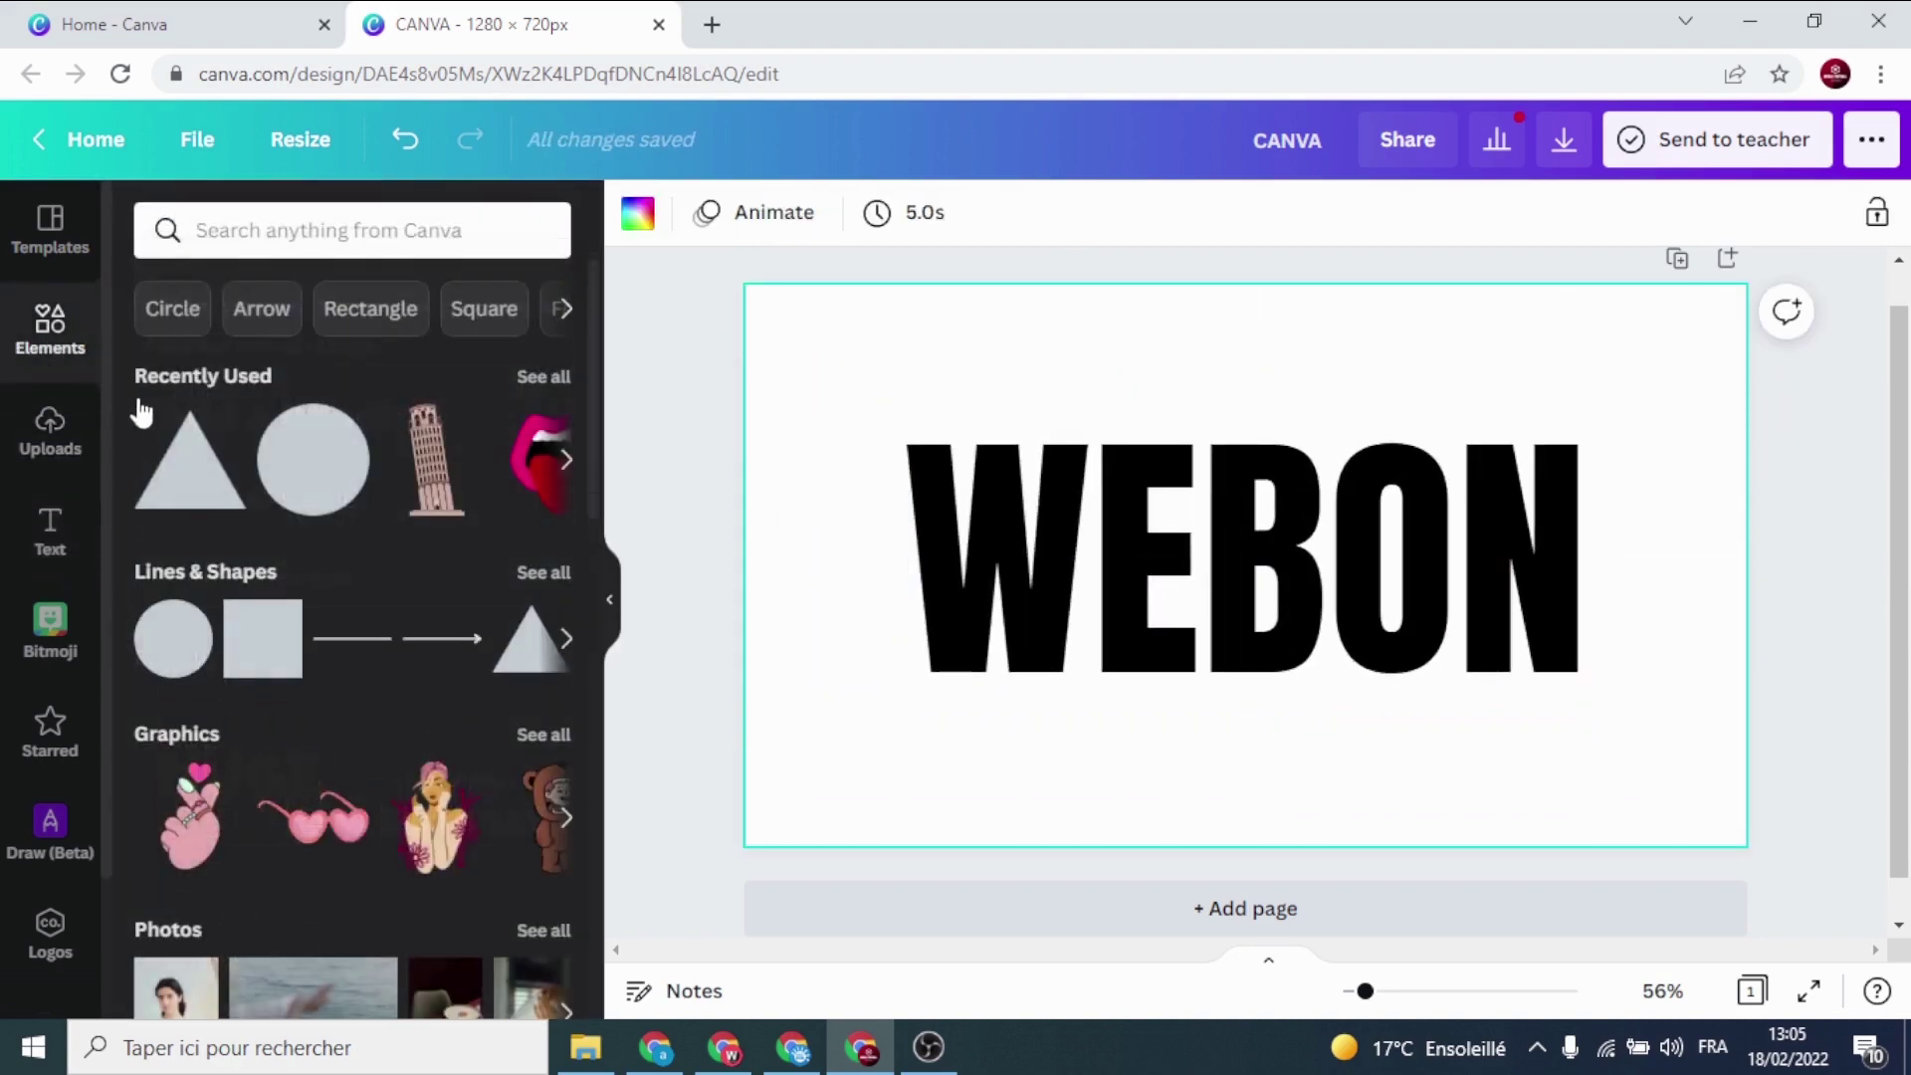
pyautogui.moveTo(288, 642); pyautogui.dragTo(846, 370)
pyautogui.moveTo(1088, 531); pyautogui.dragTo(1603, 496)
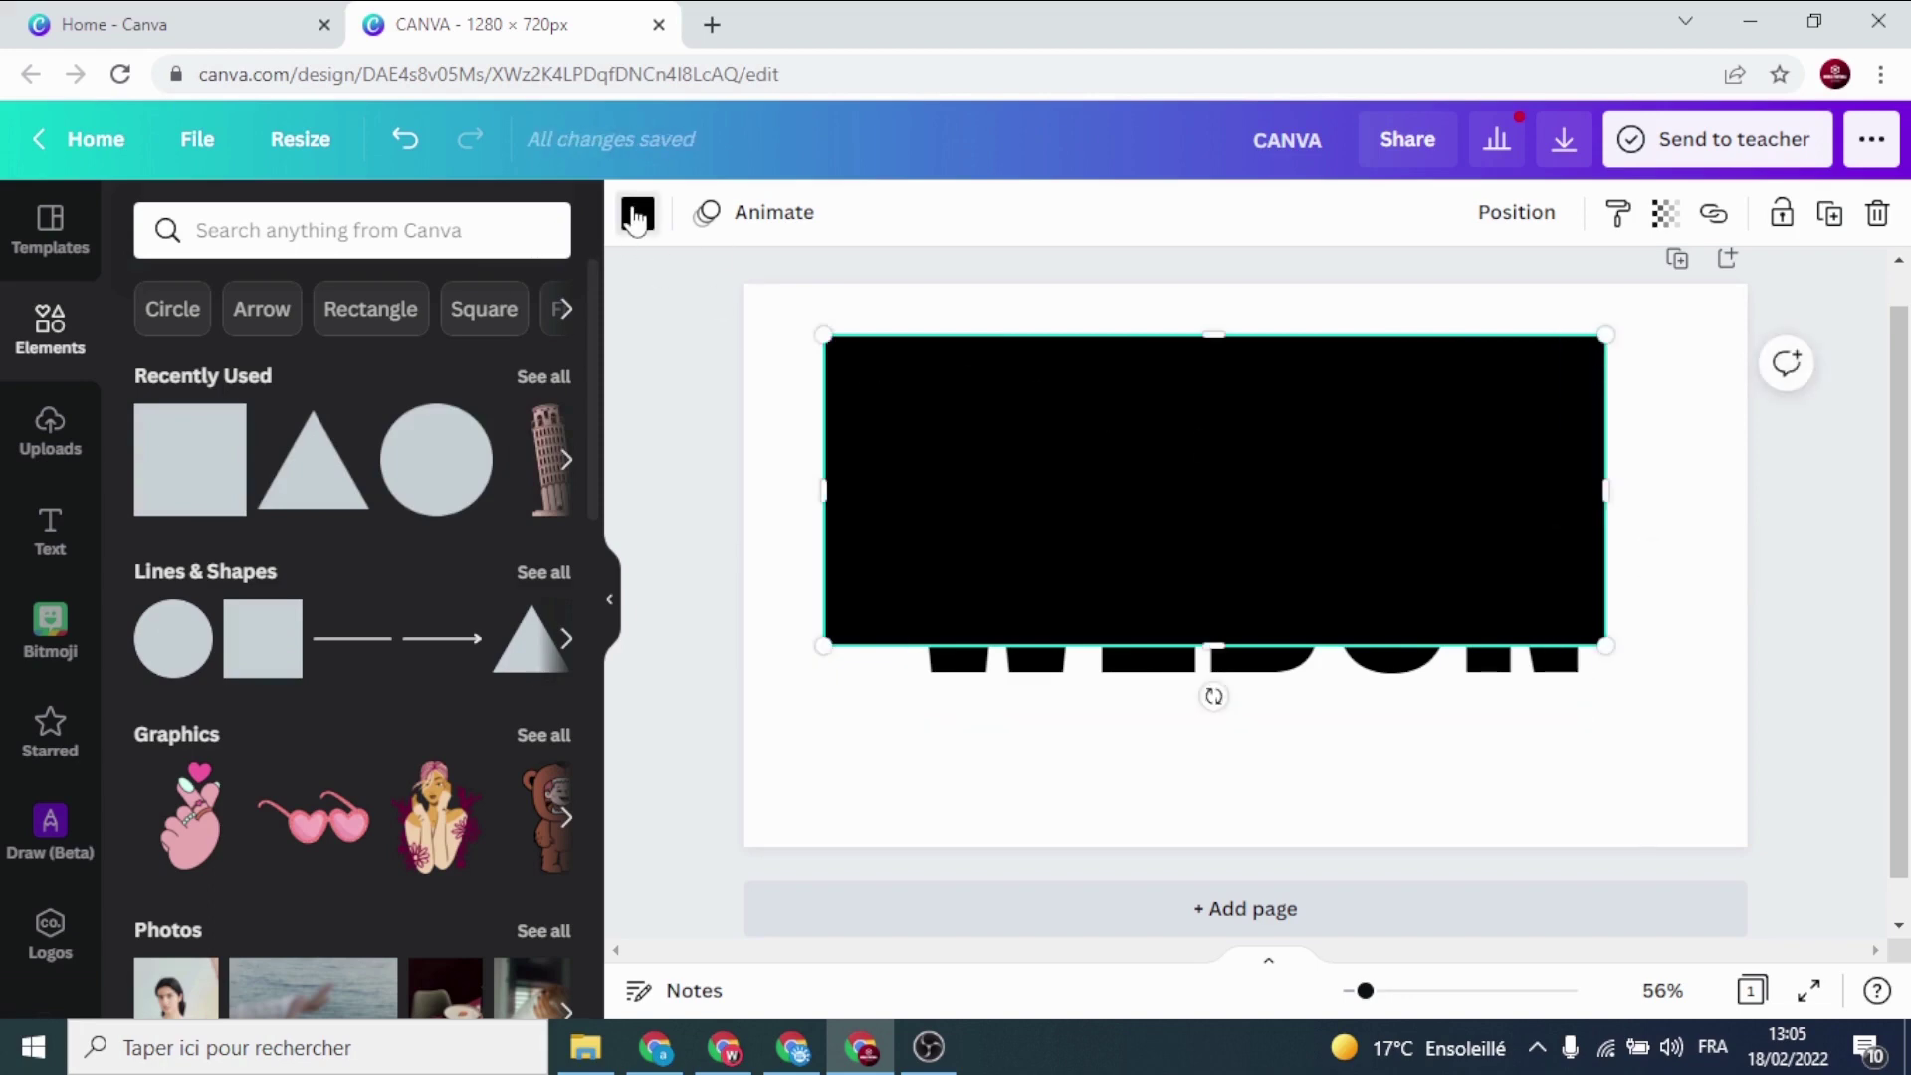
# Colour the rectangle pinkish red and bring it forward in front of the WEBON text
pyautogui.click(637, 215)
pyautogui.click(251, 677)
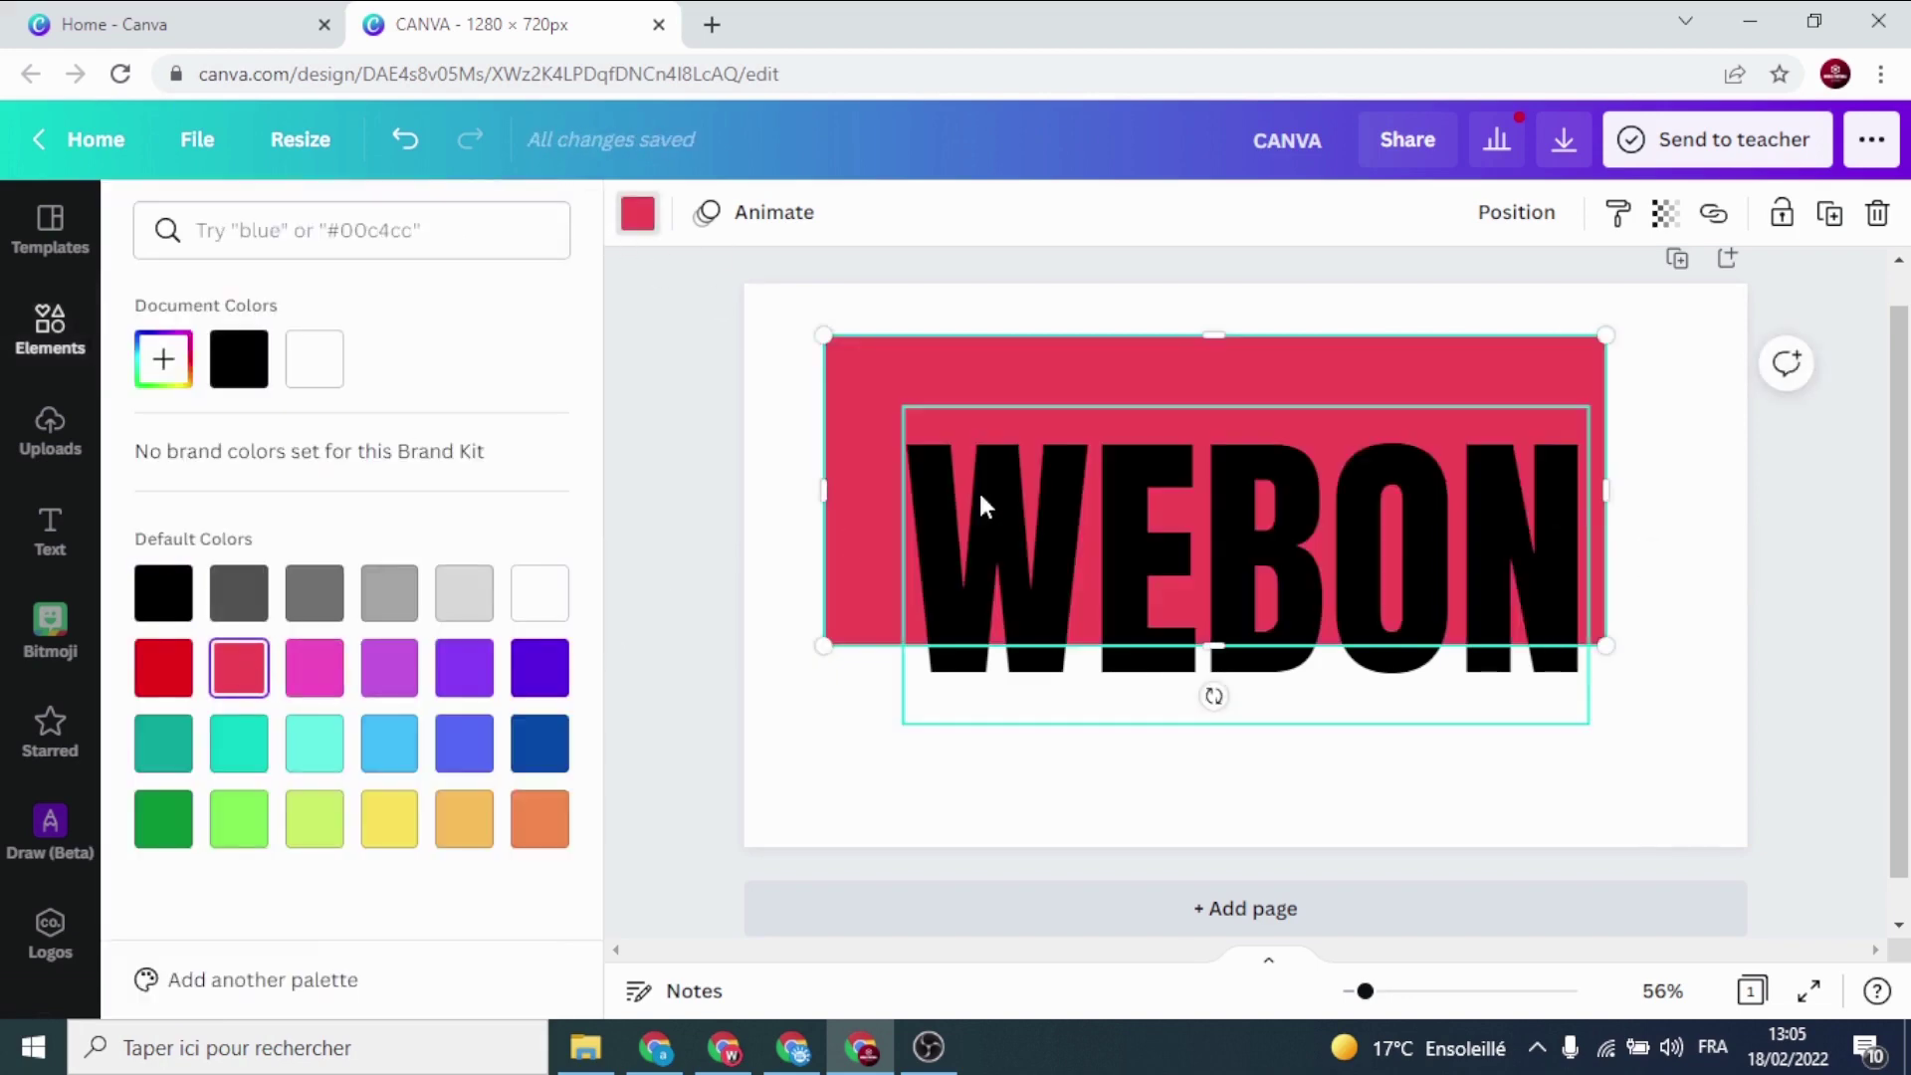
pyautogui.click(750, 414)
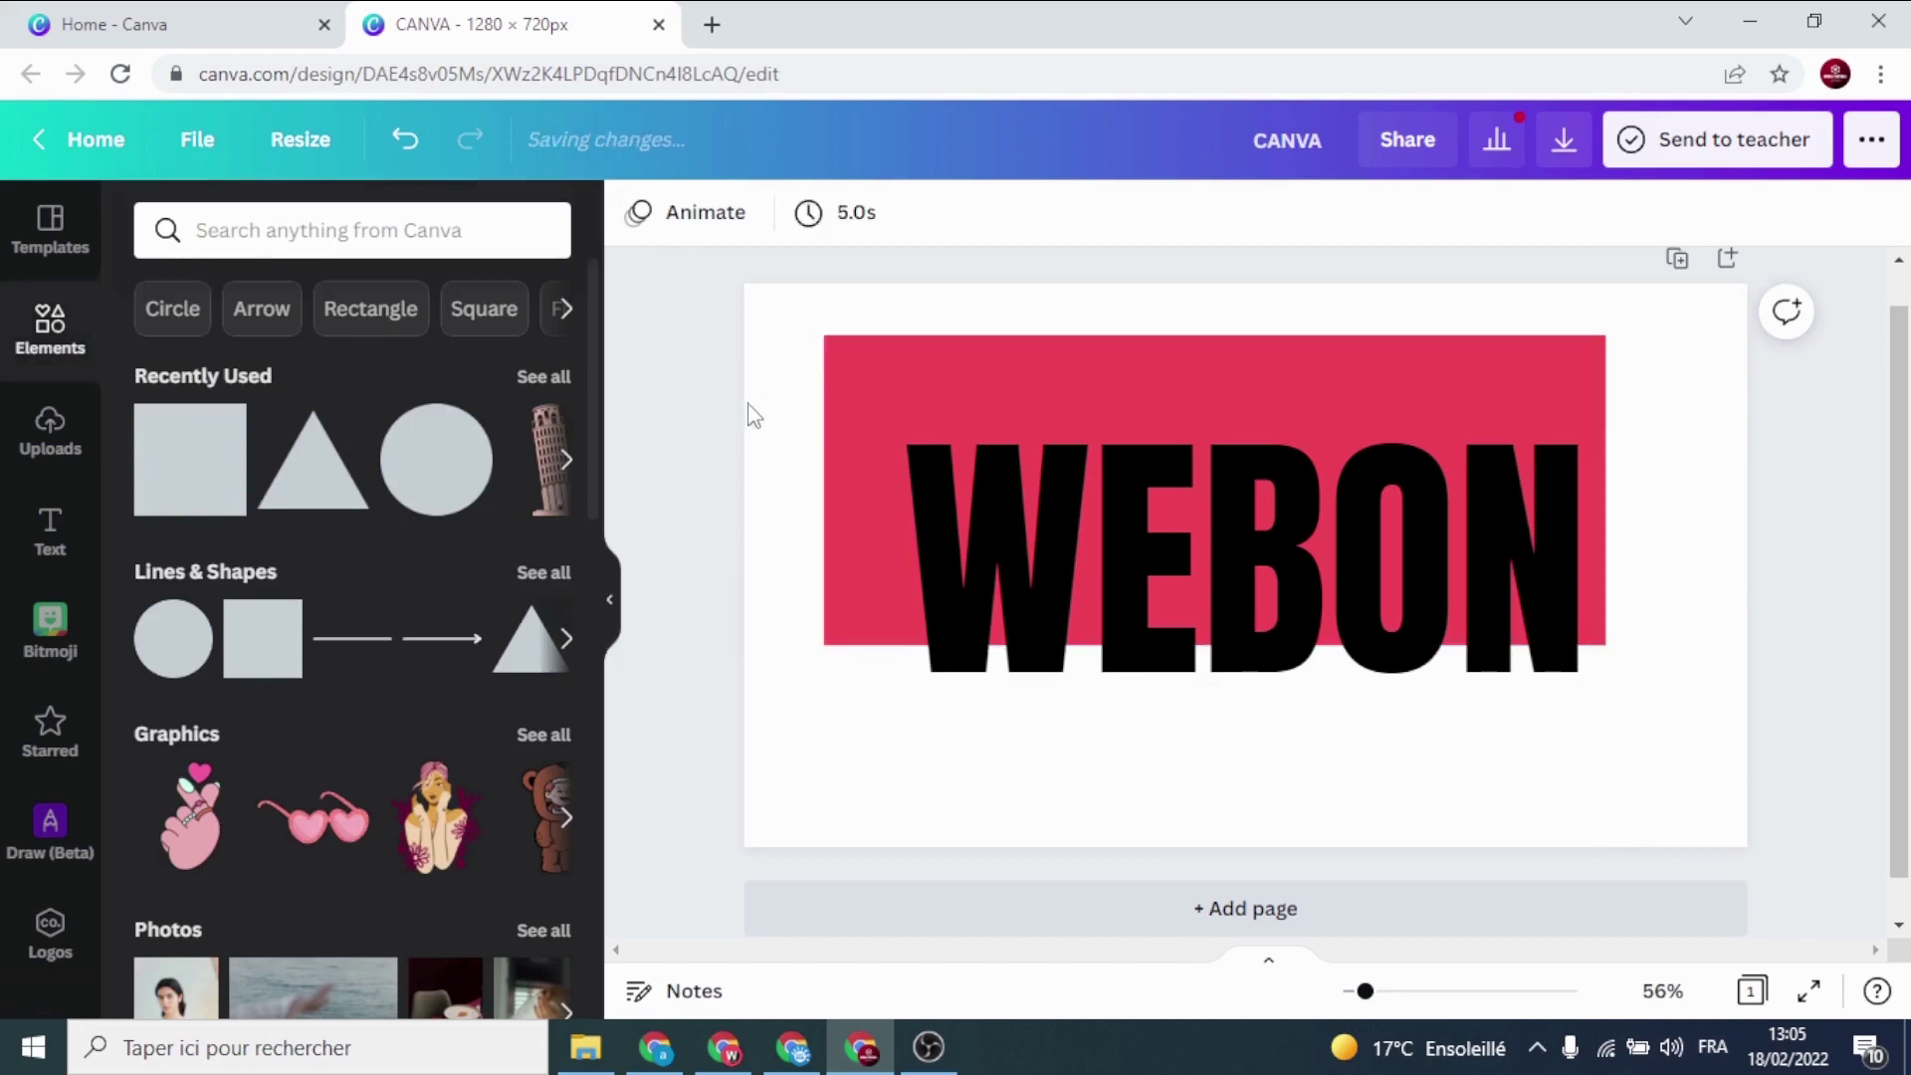
pyautogui.click(887, 397)
pyautogui.rightClick(887, 397)
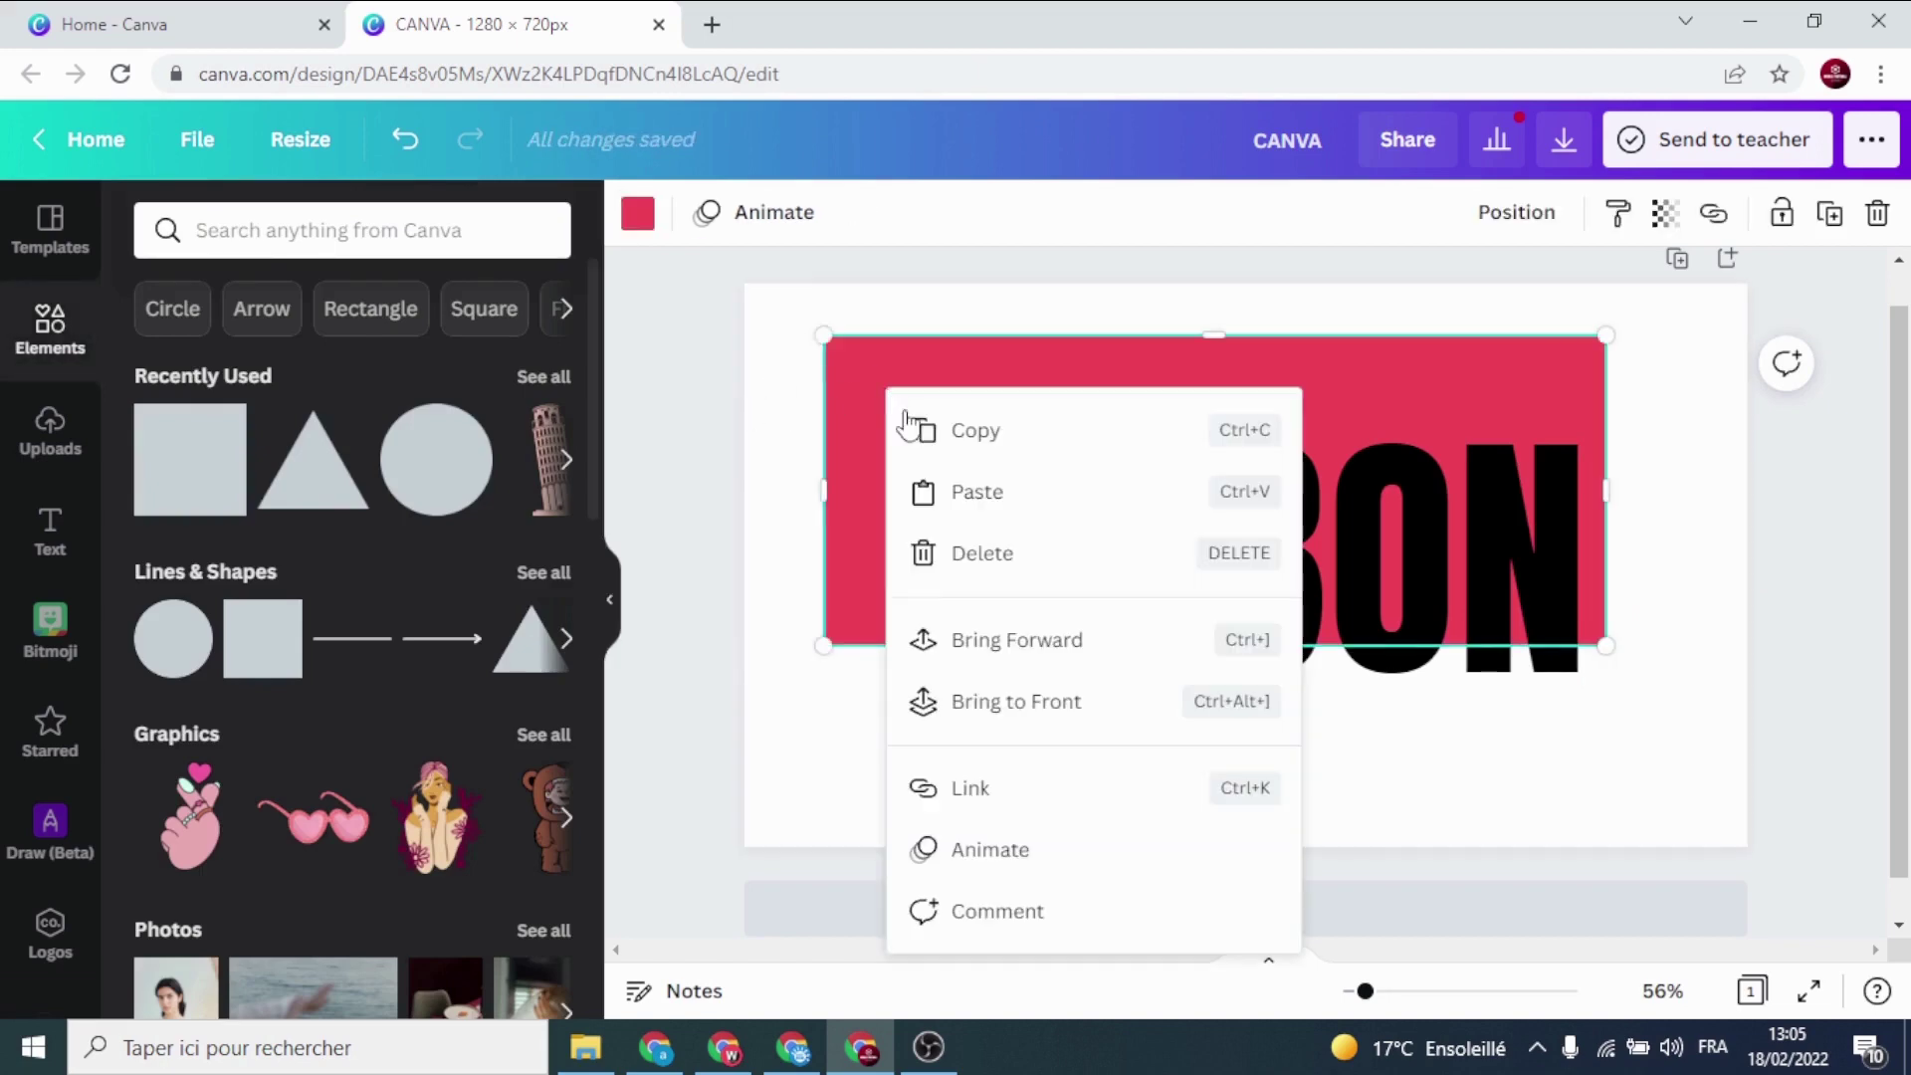
pyautogui.click(1030, 642)
# Reduce the red rectangle's height and tilt it slightly clockwise so it covers the lower half of the text diagonally
pyautogui.moveTo(1214, 645); pyautogui.dragTo(1207, 533)
pyautogui.moveTo(1215, 392); pyautogui.dragTo(1235, 583)
pyautogui.moveTo(1234, 774)
pyautogui.mouseDown()
pyautogui.moveTo(1193, 769)
pyautogui.moveTo(1213, 776)
pyautogui.mouseUp()
pyautogui.moveTo(1164, 610)
pyautogui.mouseDown()
pyautogui.moveTo(1144, 640)
pyautogui.moveTo(1151, 619)
pyautogui.mouseUp()
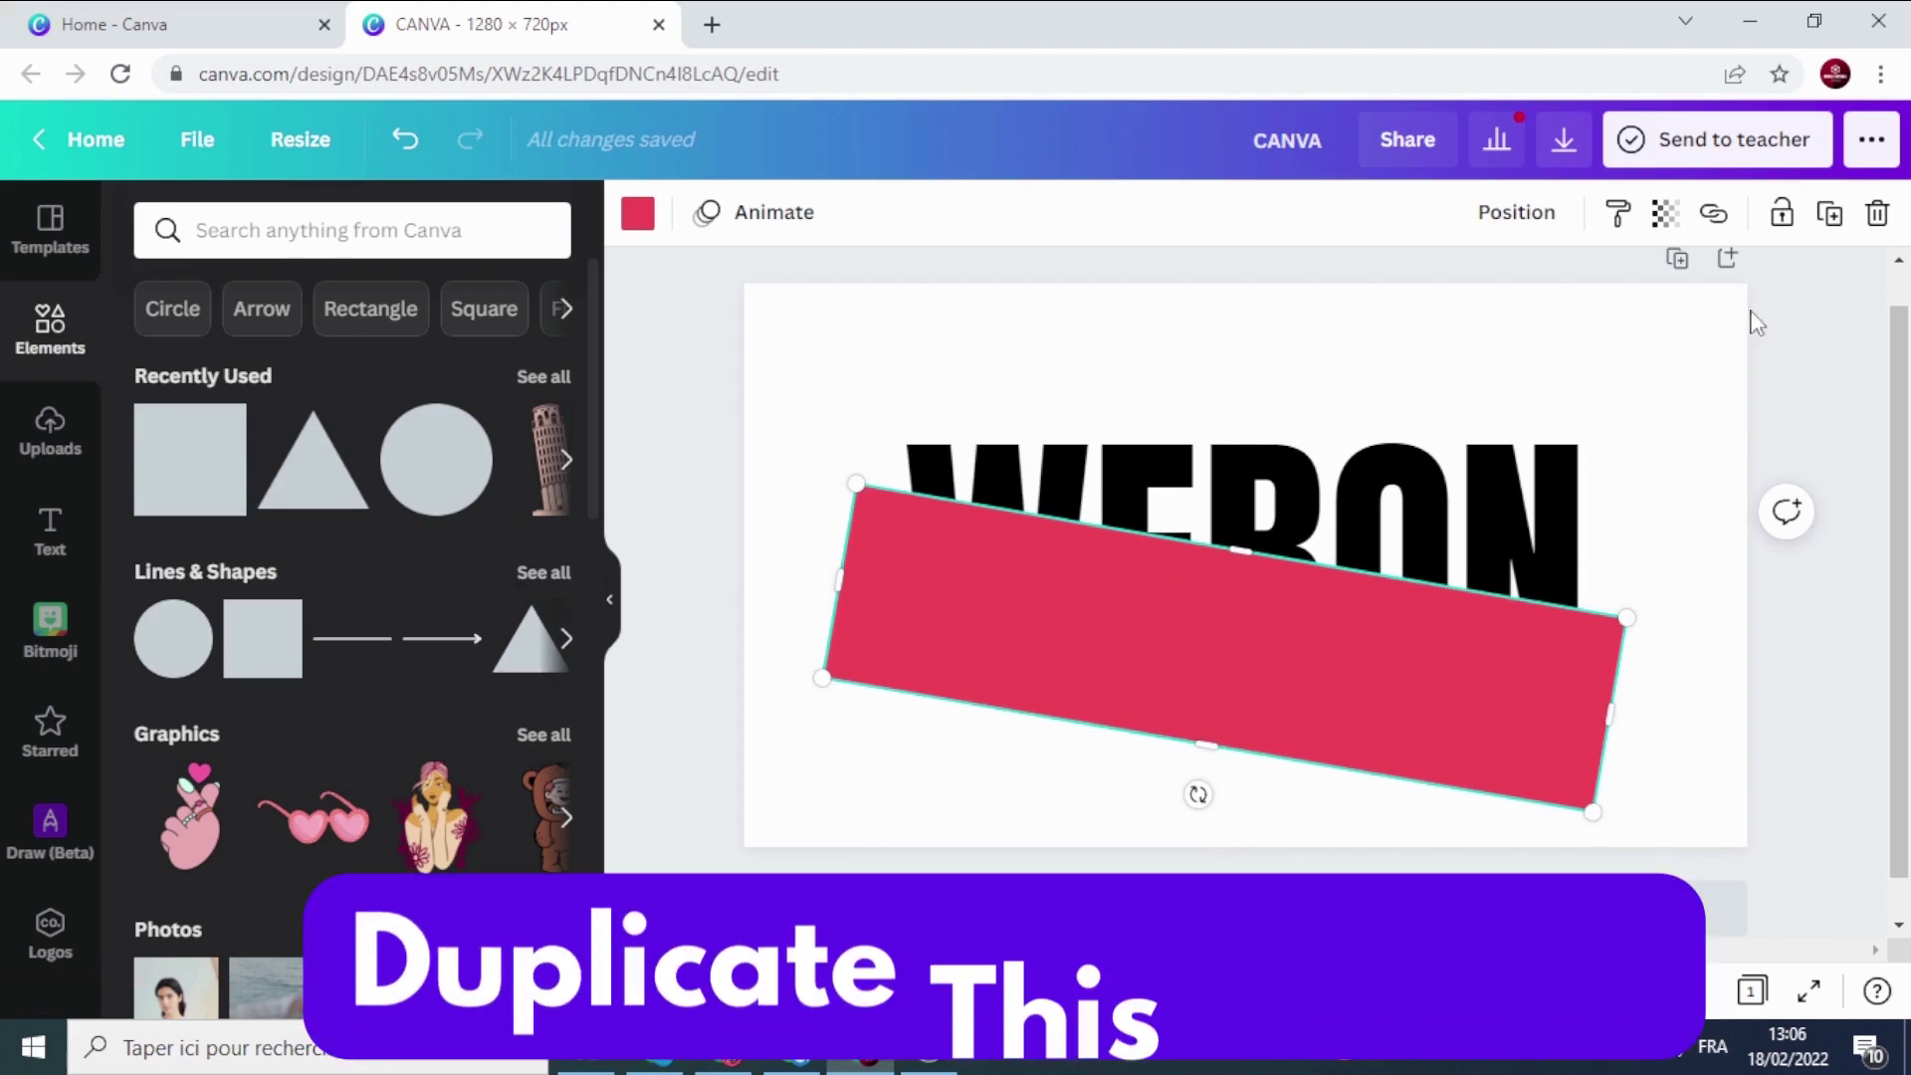
# Duplicate the tilted rectangle and place the copy flush along its upper edge, covering the upper half of the text
pyautogui.click(1828, 214)
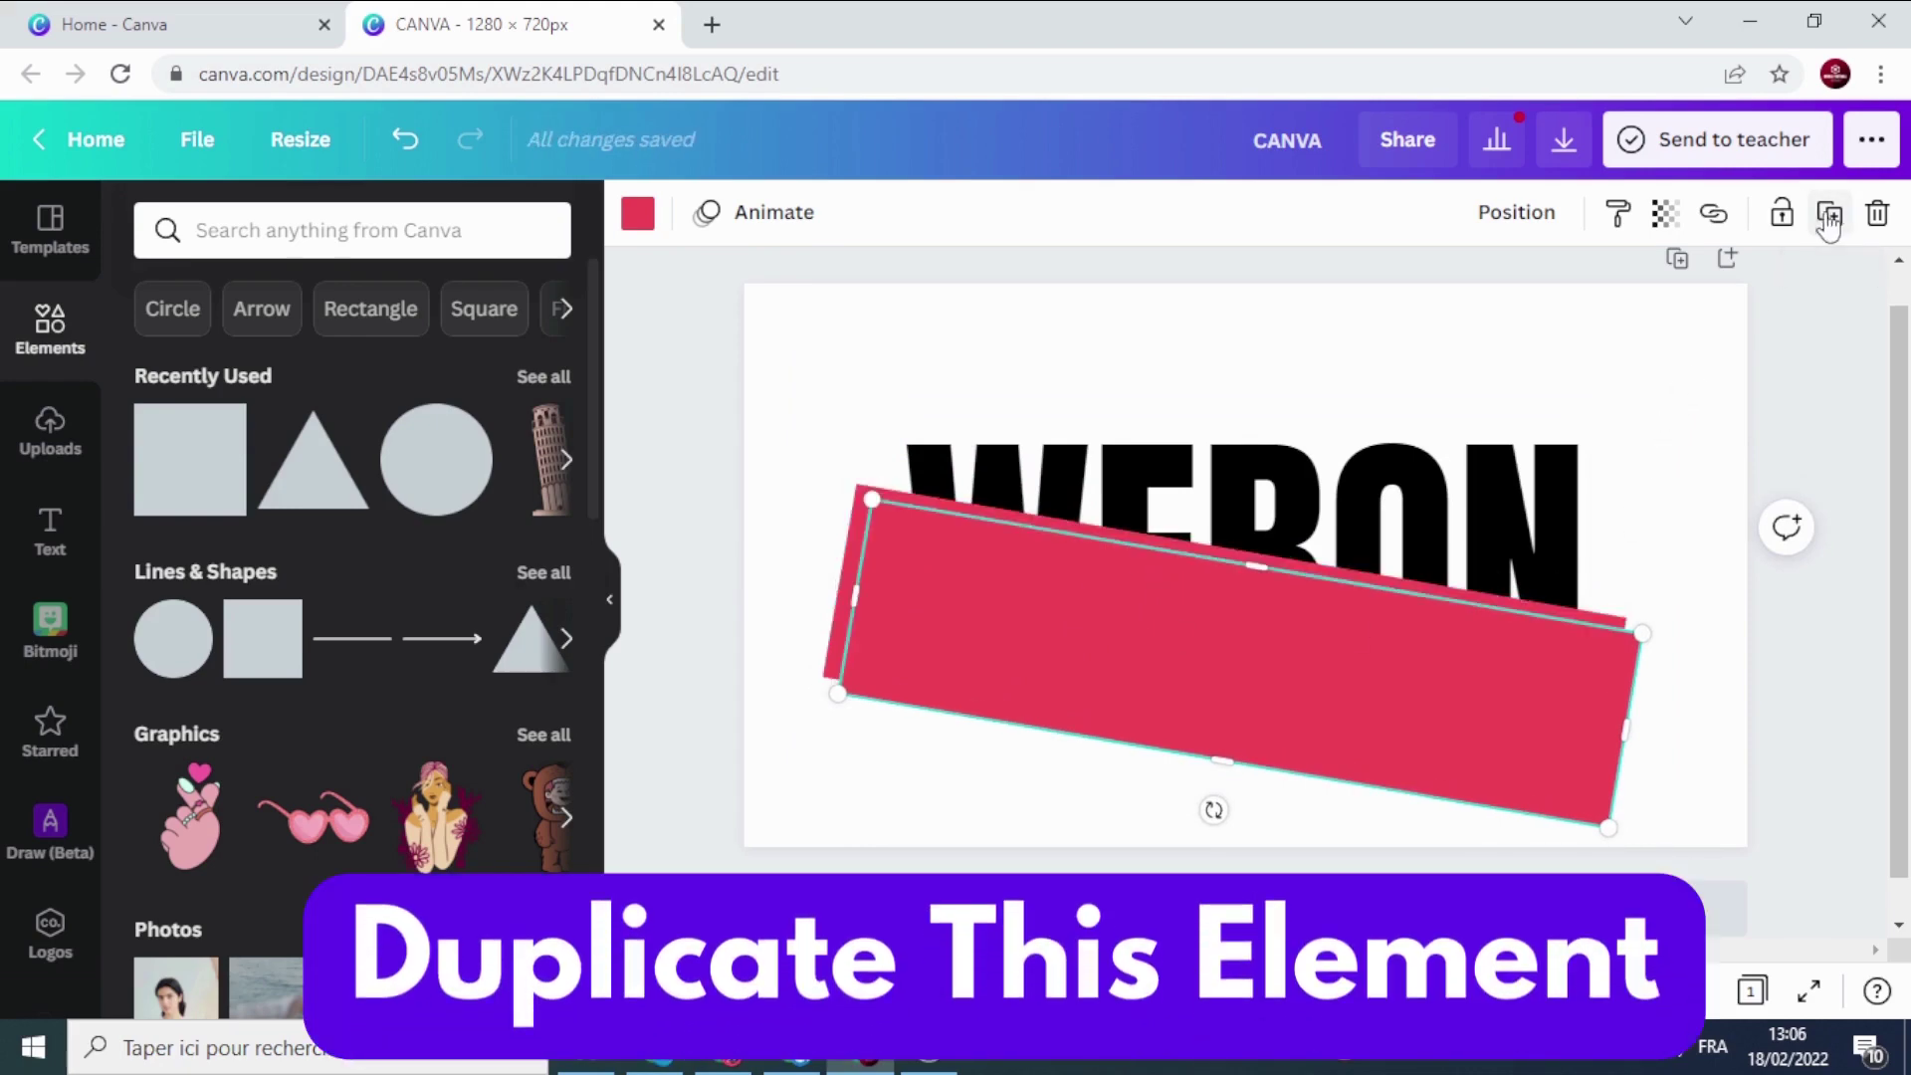
pyautogui.moveTo(1191, 597); pyautogui.dragTo(1231, 434)
pyautogui.click(1263, 730)
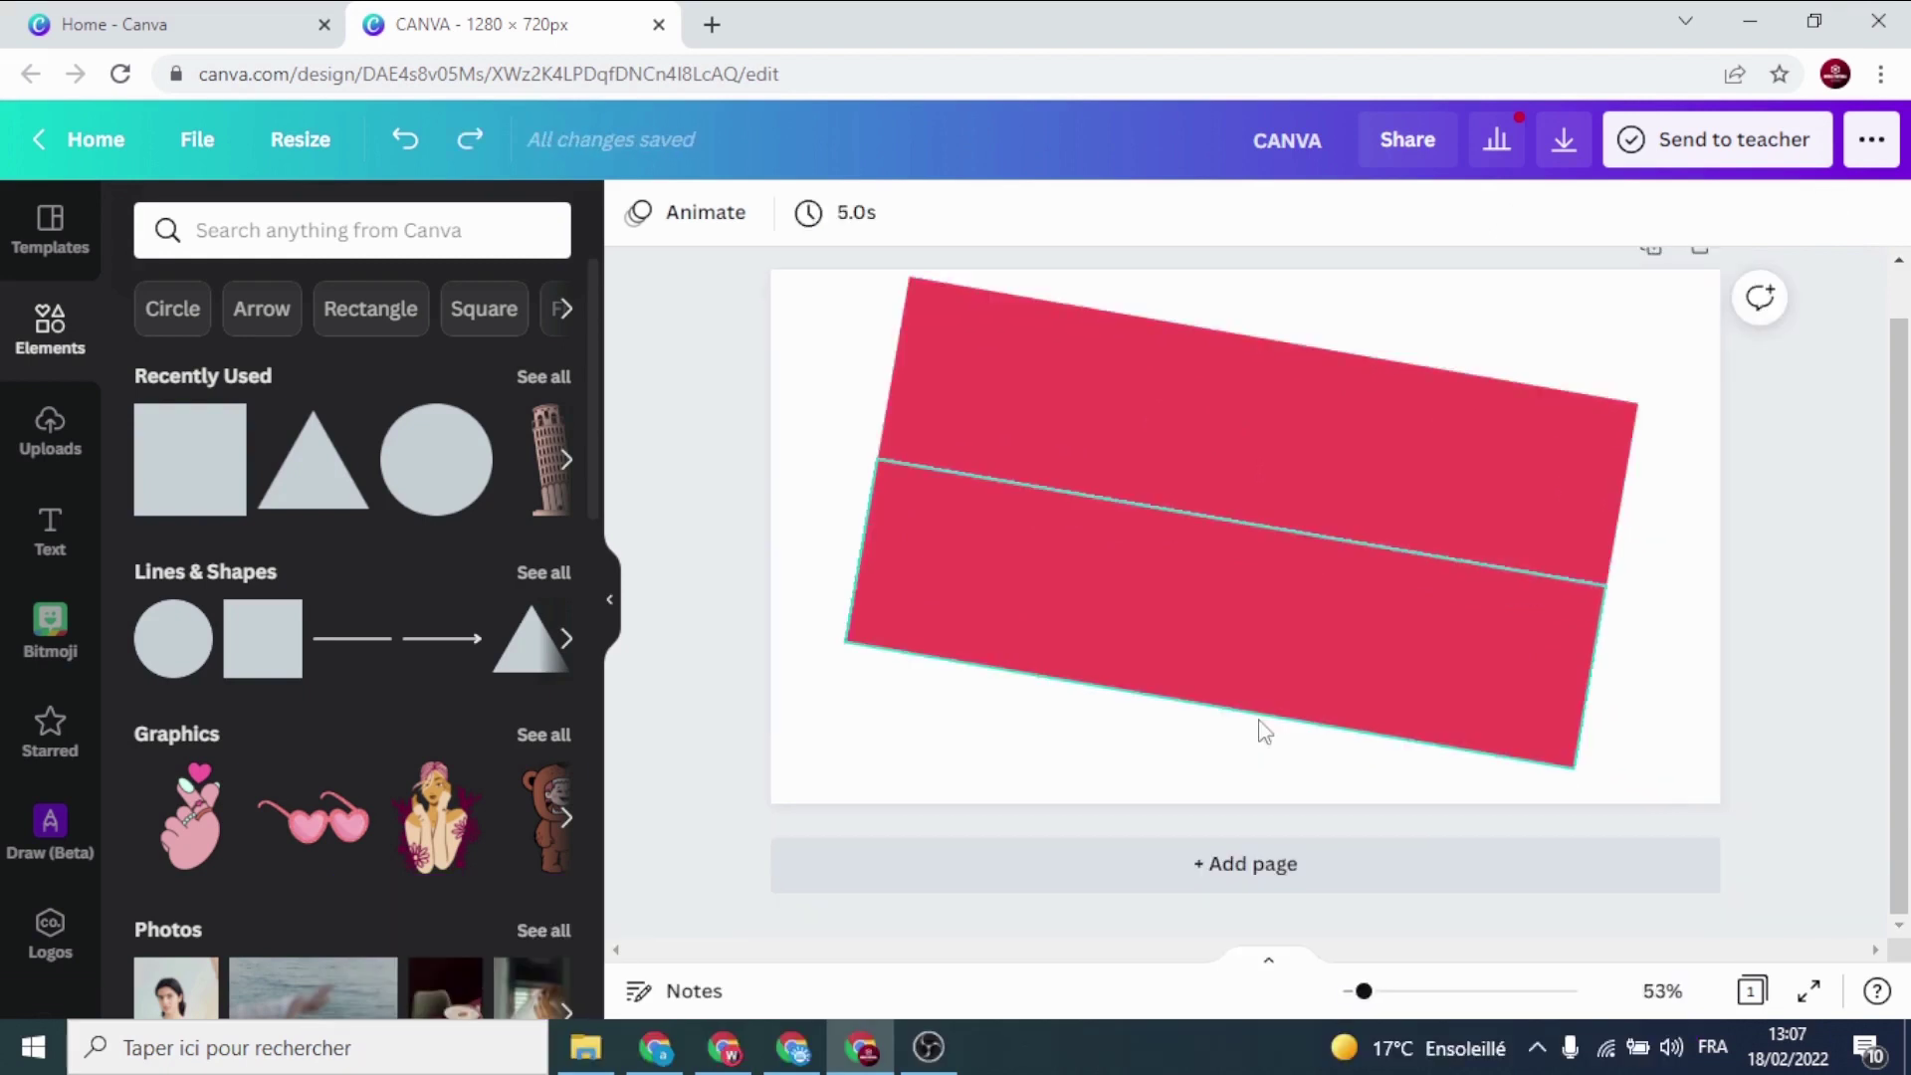
# Add a second page and copy the WEBON text with both red rectangles from page 1 onto it
pyautogui.click(1223, 864)
pyautogui.scroll(5, 746, 798)
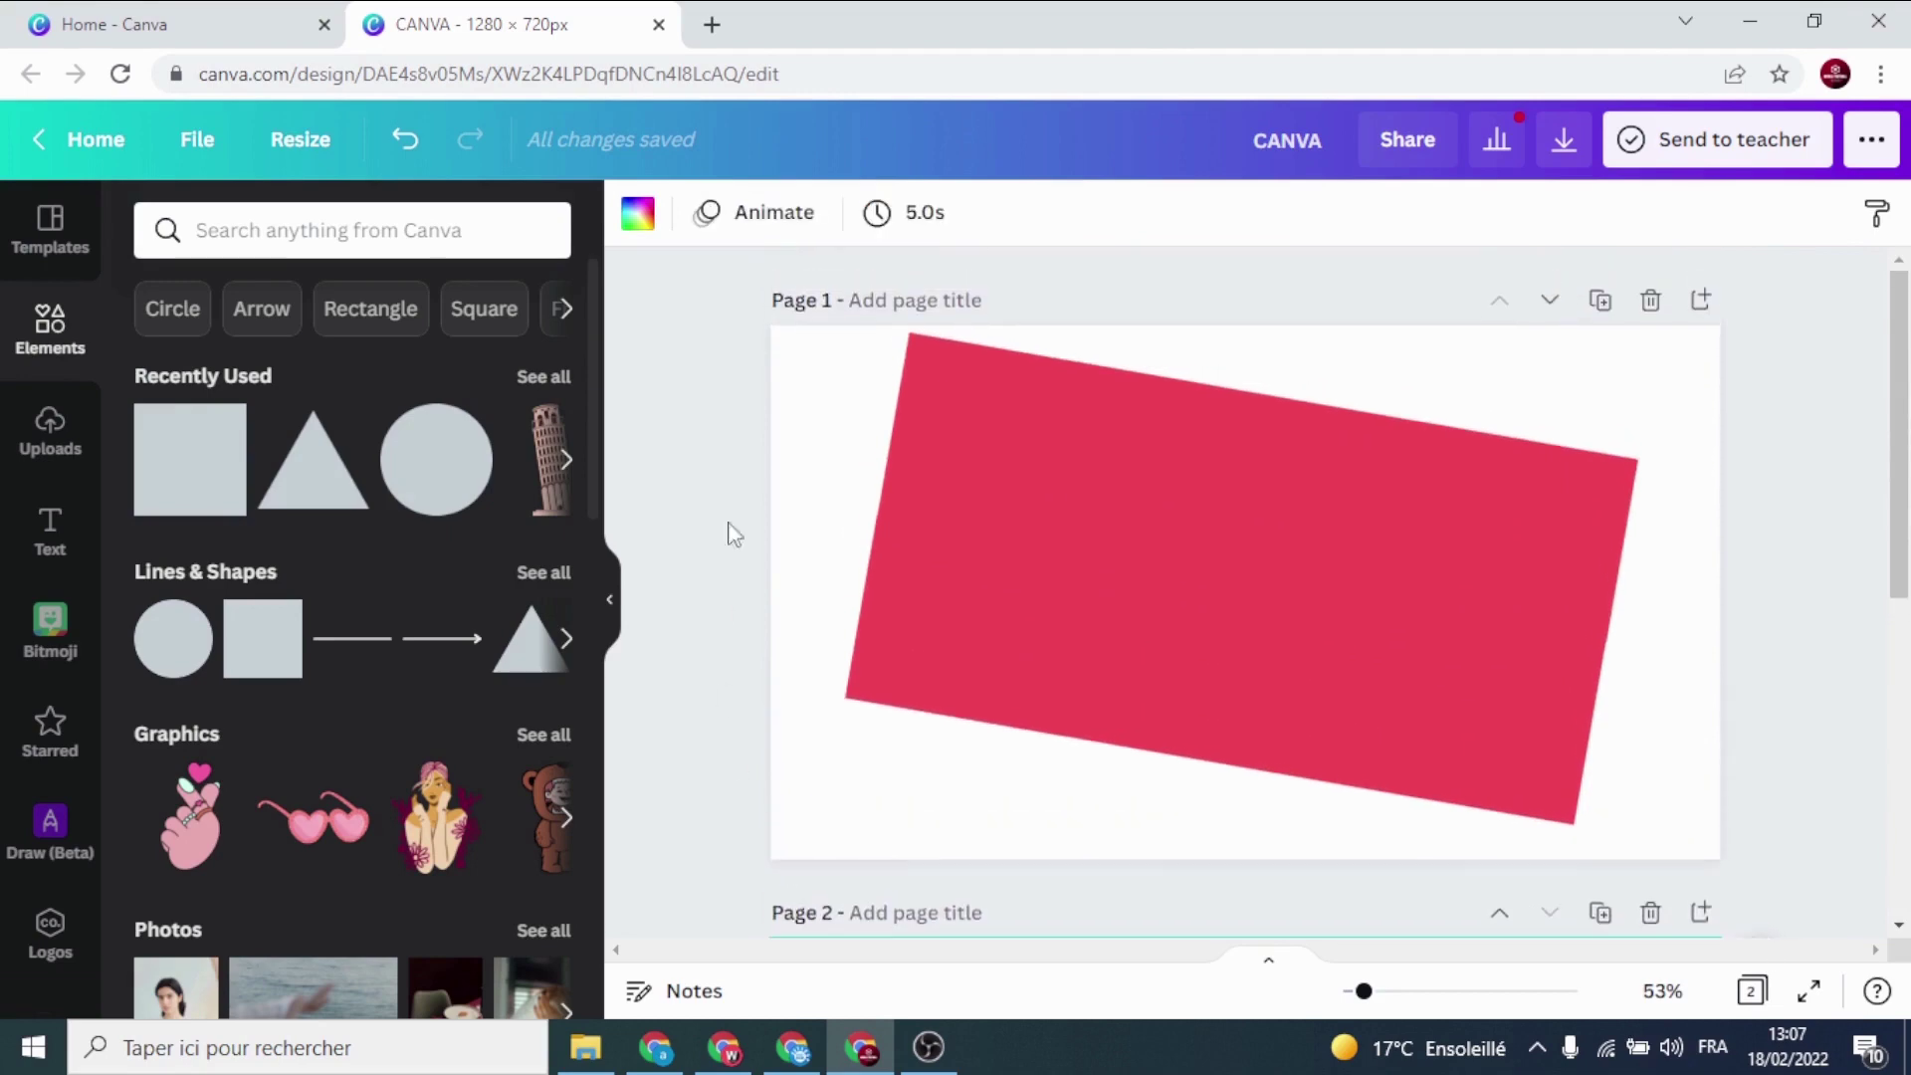
pyautogui.moveTo(732, 356); pyautogui.dragTo(1841, 886)
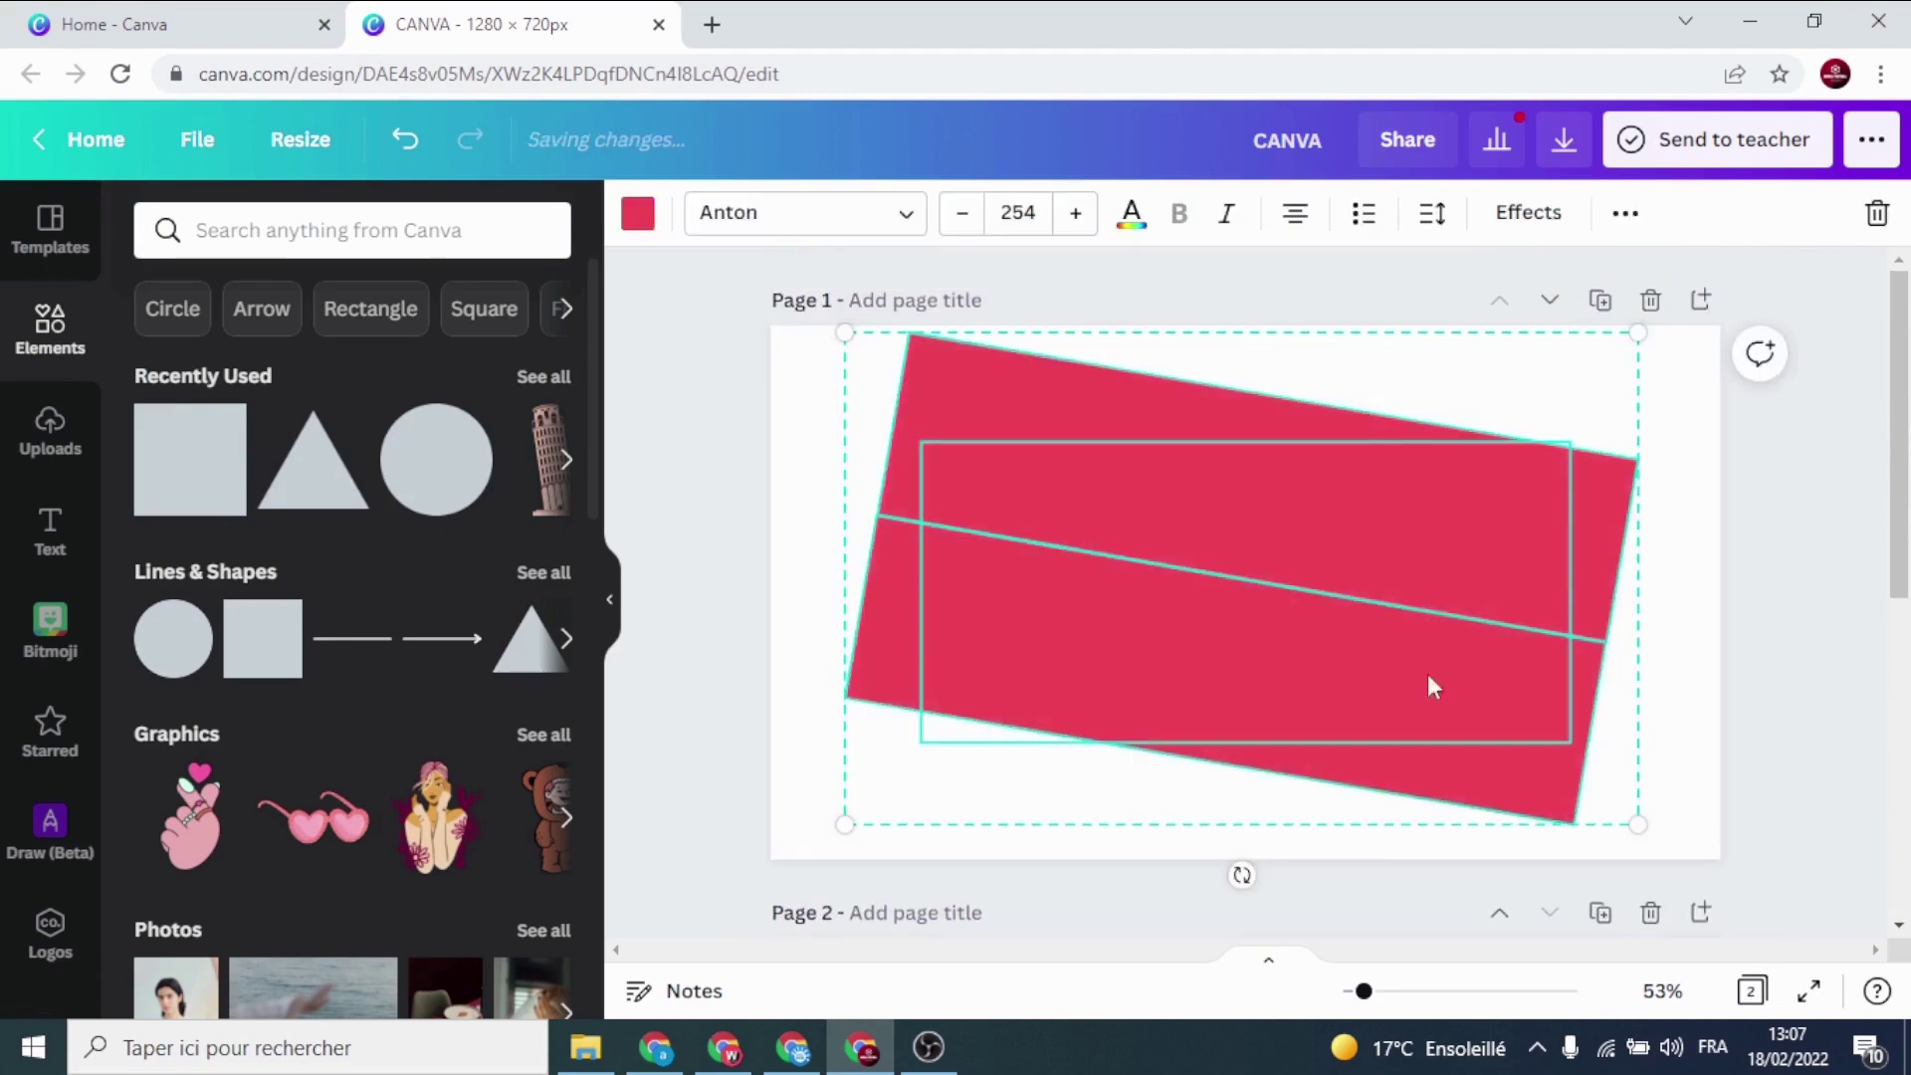
pyautogui.rightClick(1306, 530)
pyautogui.click(1351, 561)
pyautogui.scroll(-5, 1399, 593)
pyautogui.click(1206, 605)
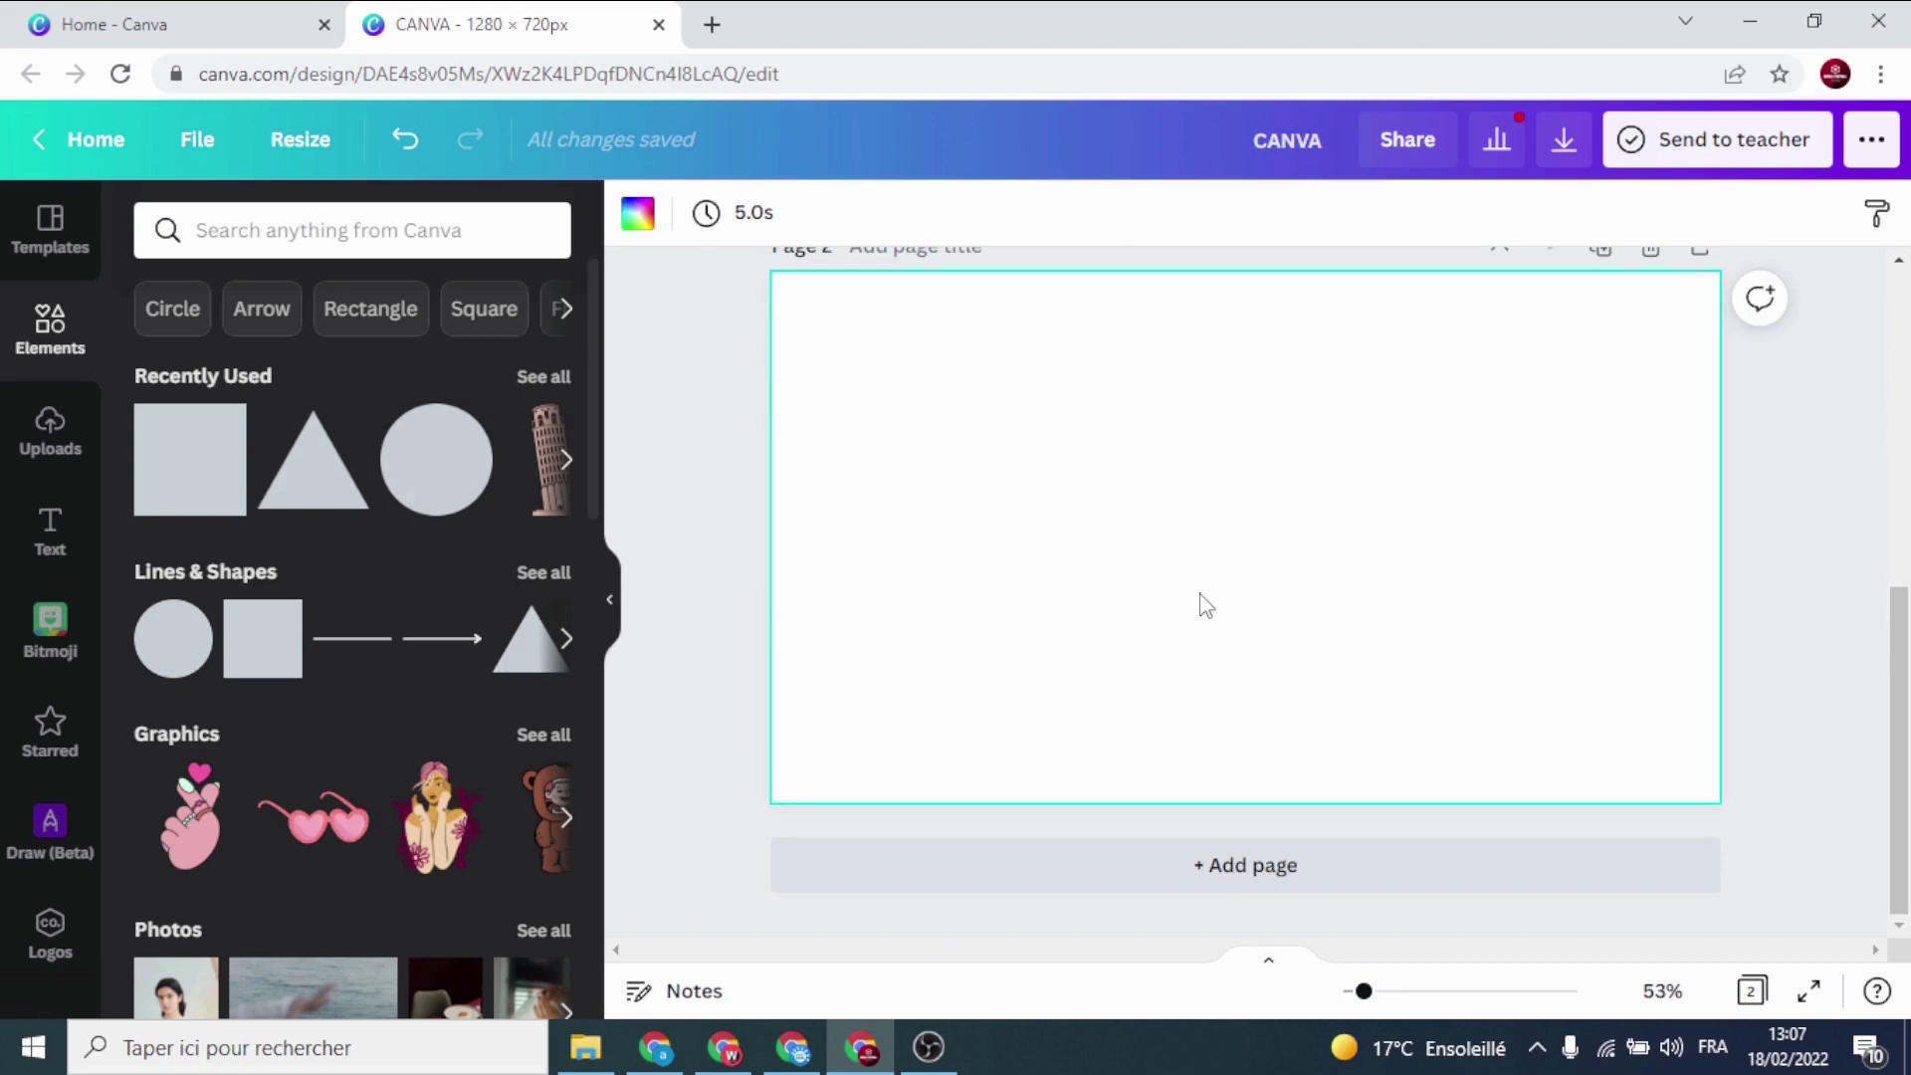
pyautogui.hotkey('ctrl', 'v')
pyautogui.click(724, 521)
# Delete the upper red rectangle on page 1
pyautogui.scroll(3, 736, 560)
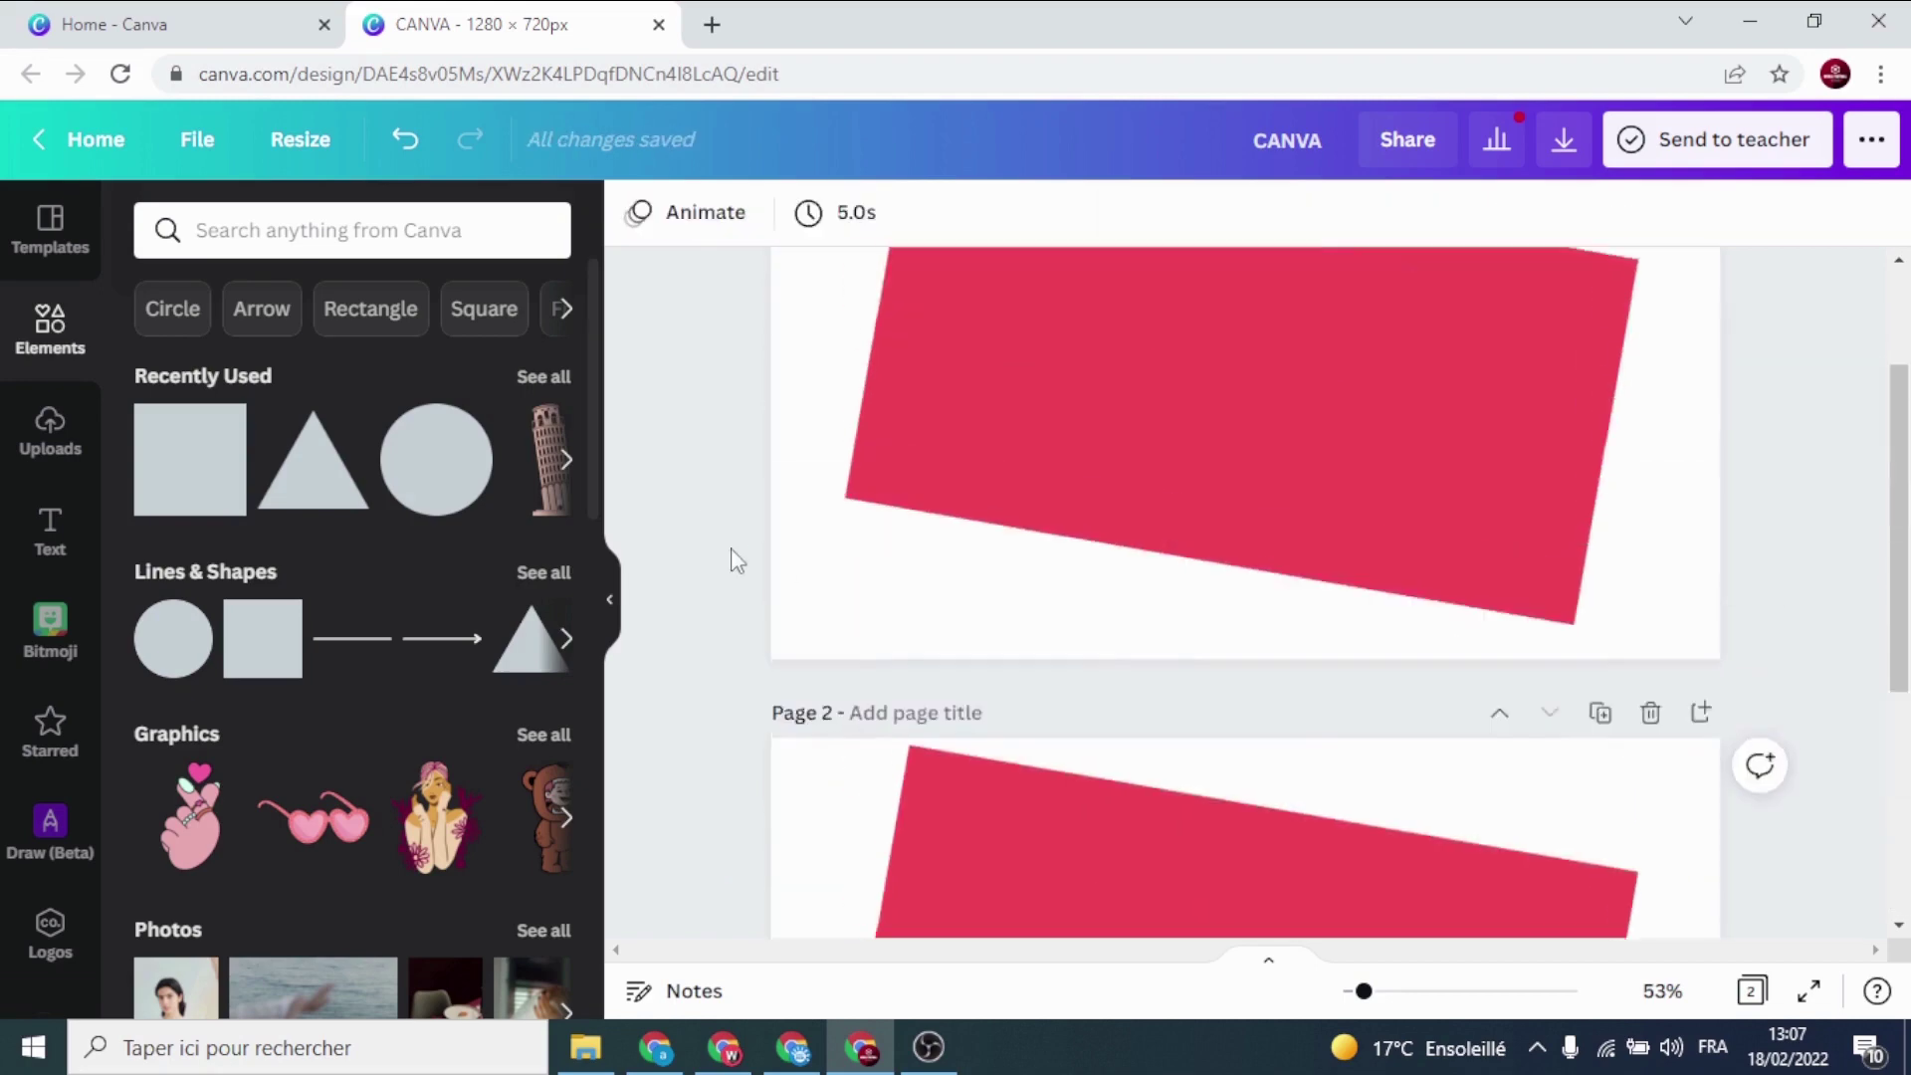
pyautogui.scroll(2, 737, 561)
pyautogui.click(1190, 454)
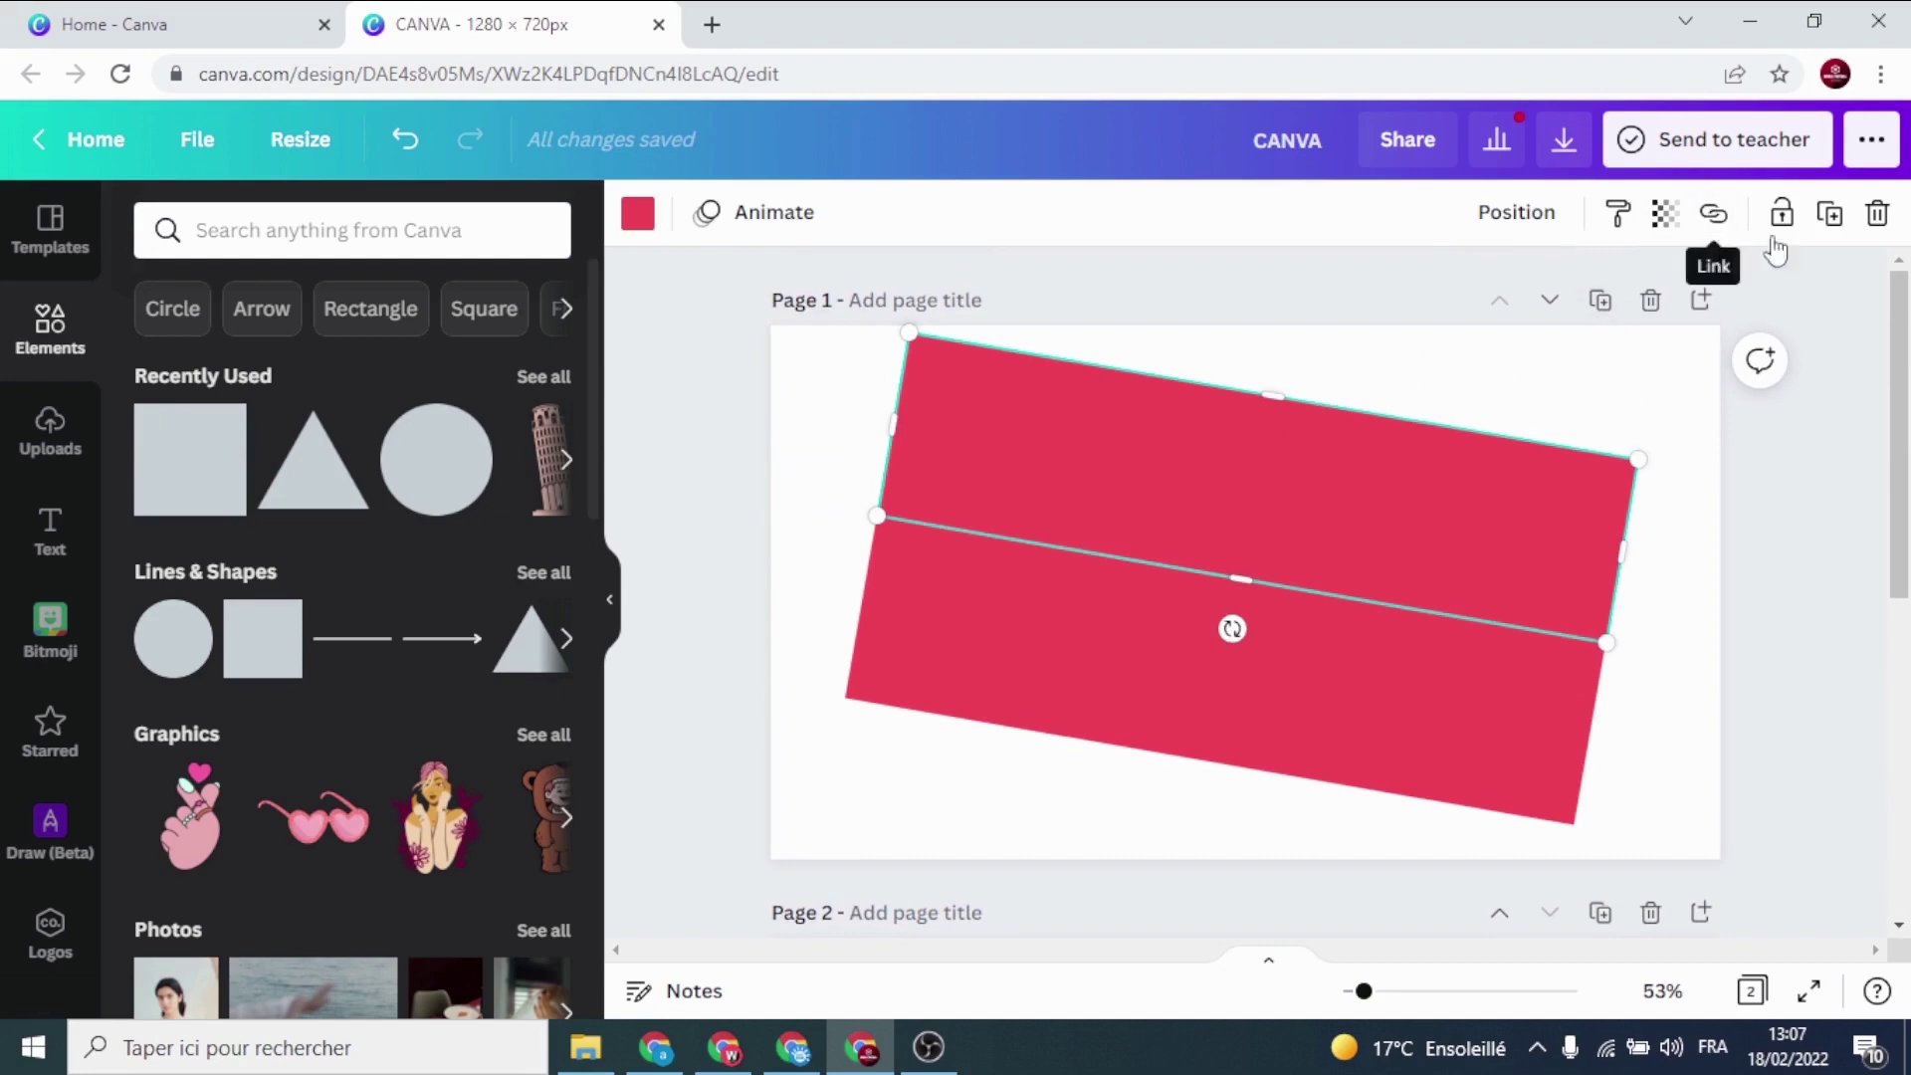
pyautogui.click(1879, 215)
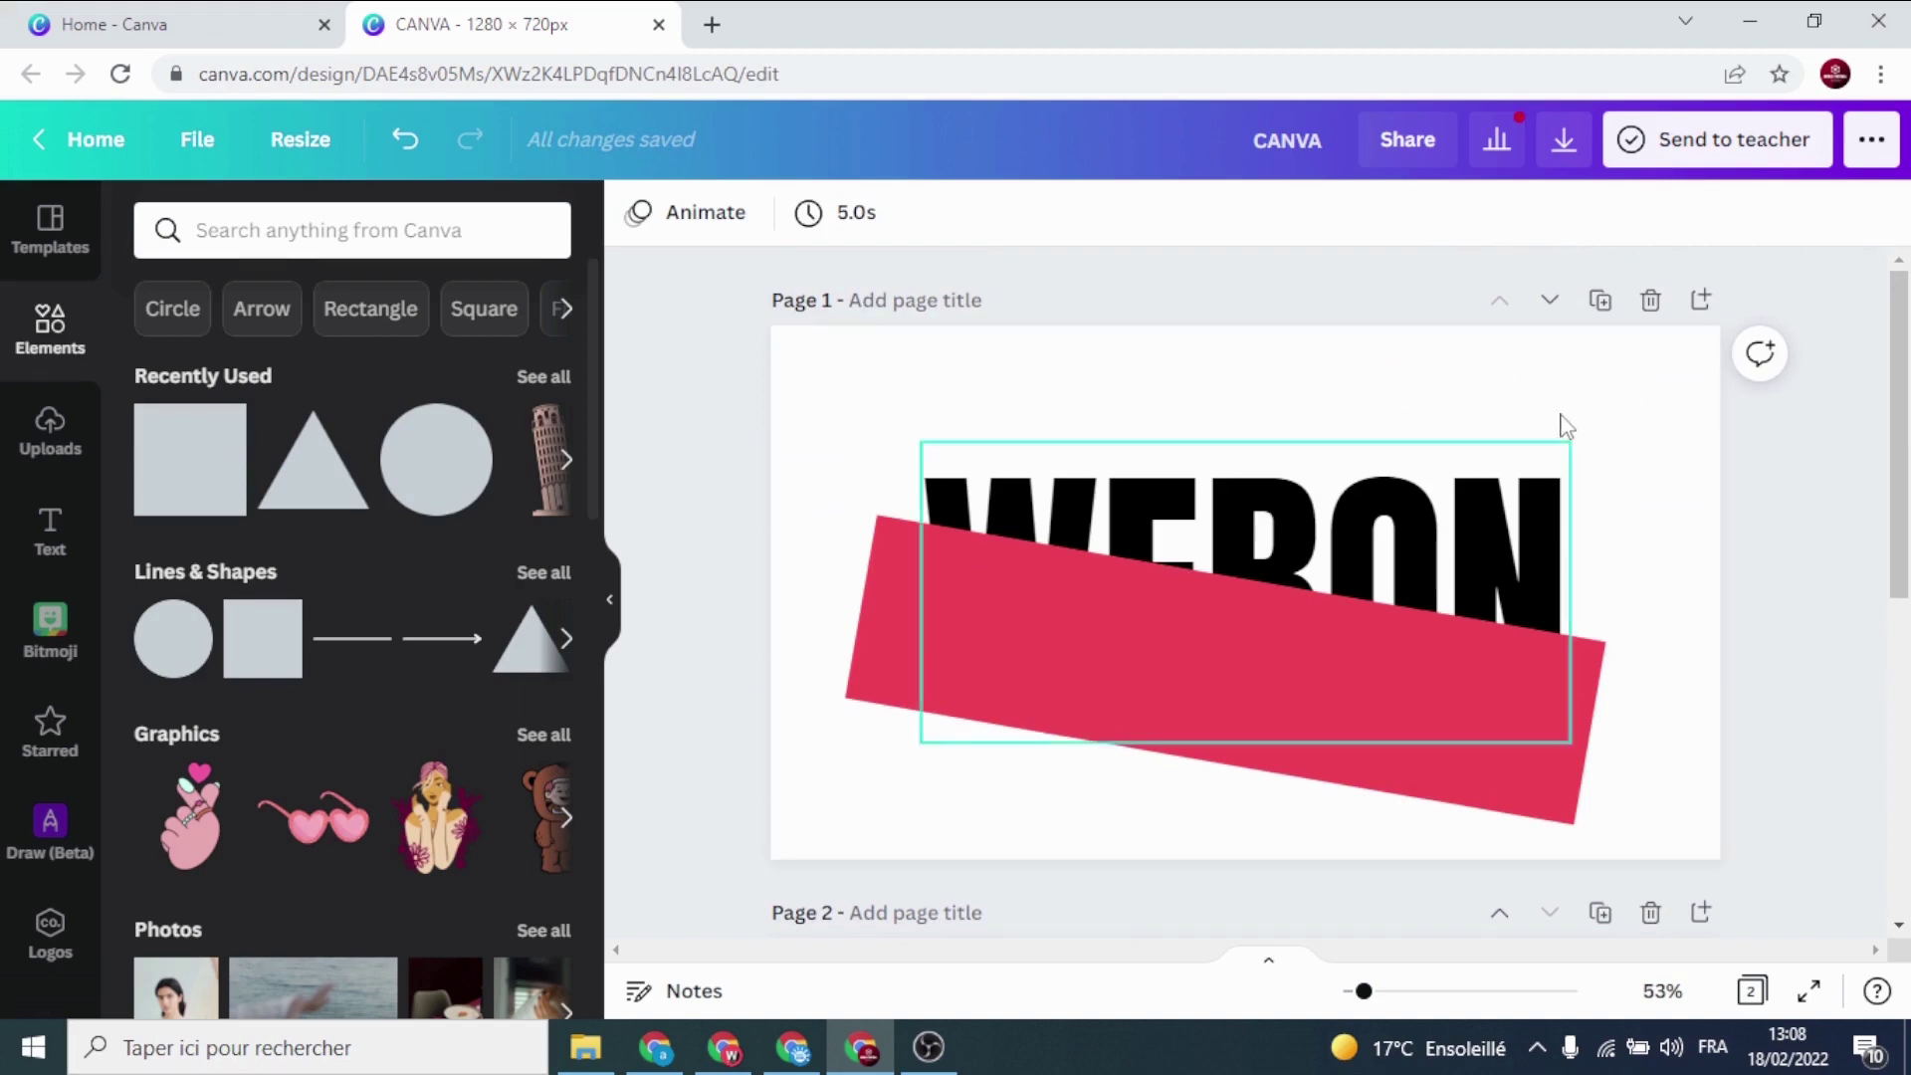
# Recolour the remaining rectangle on page 1 white to mask the lower half of the text
pyautogui.click(1227, 705)
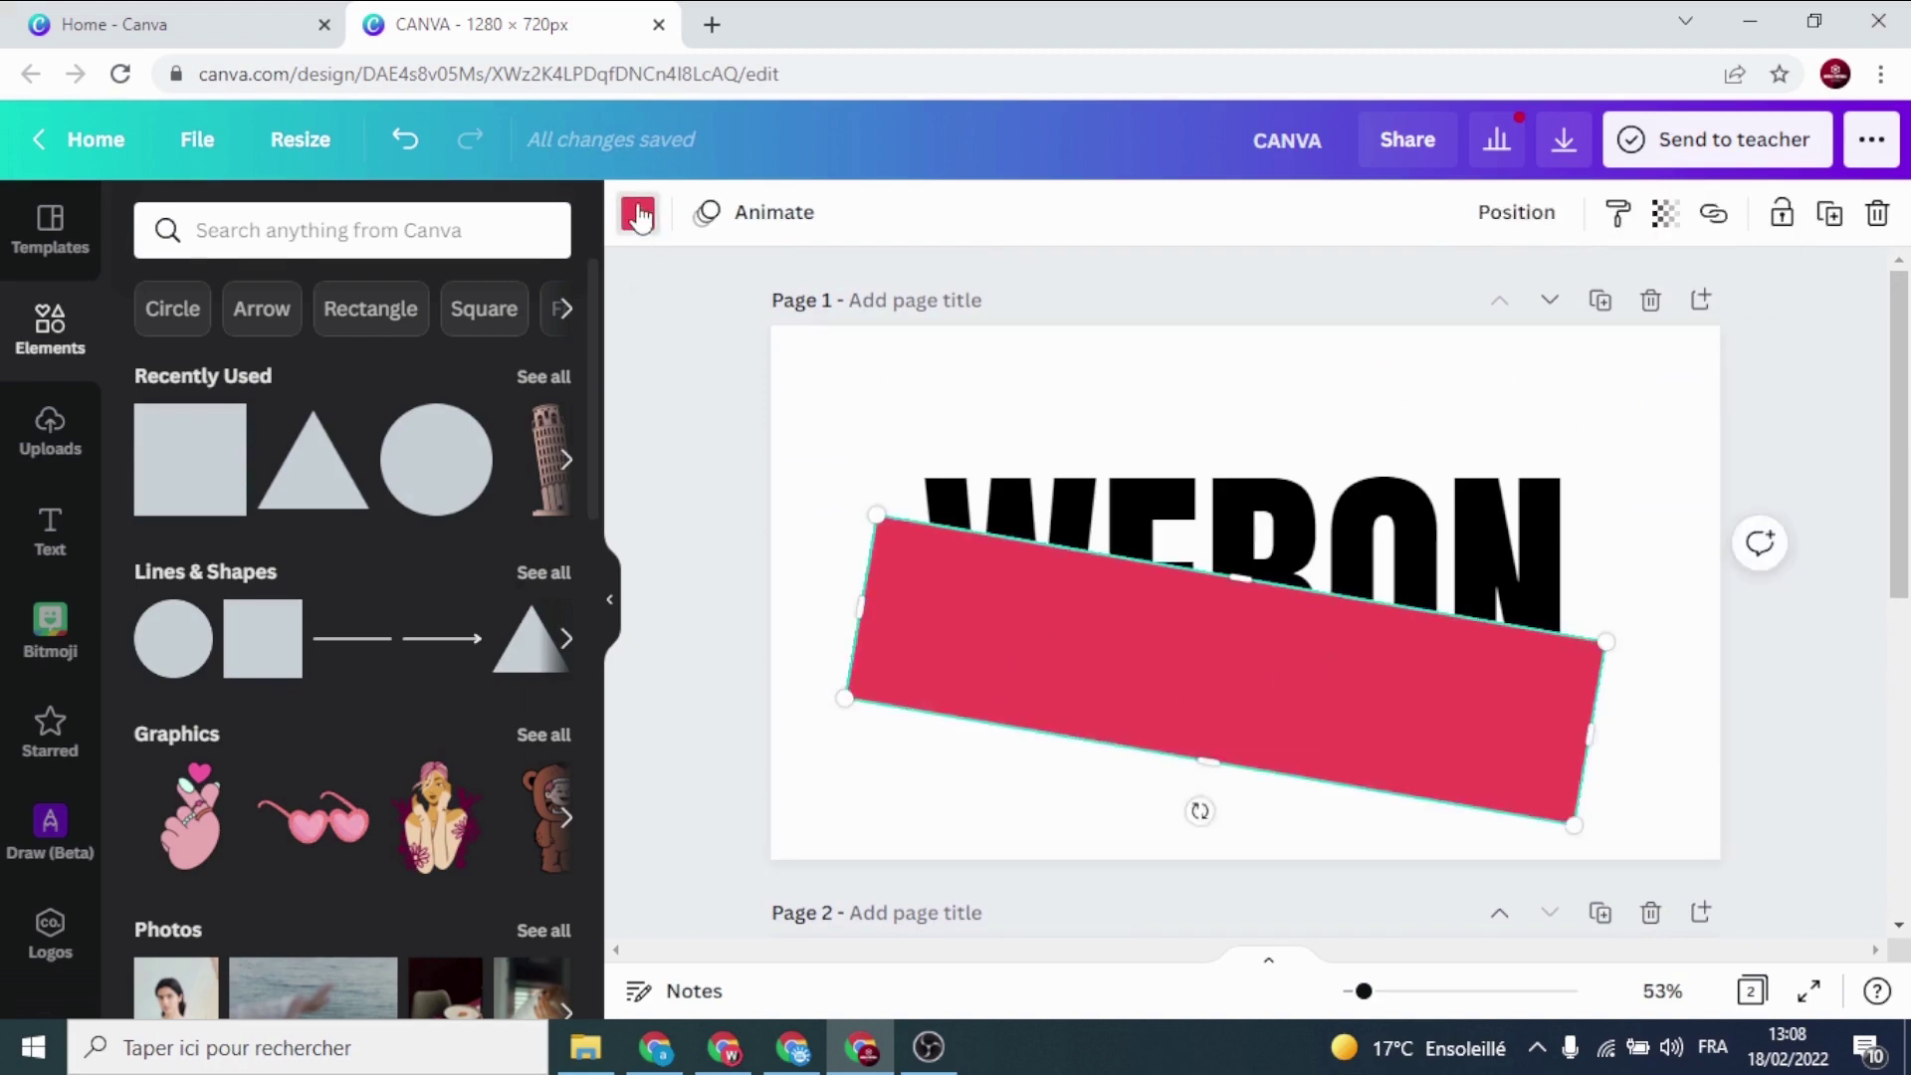
pyautogui.click(638, 215)
pyautogui.click(389, 358)
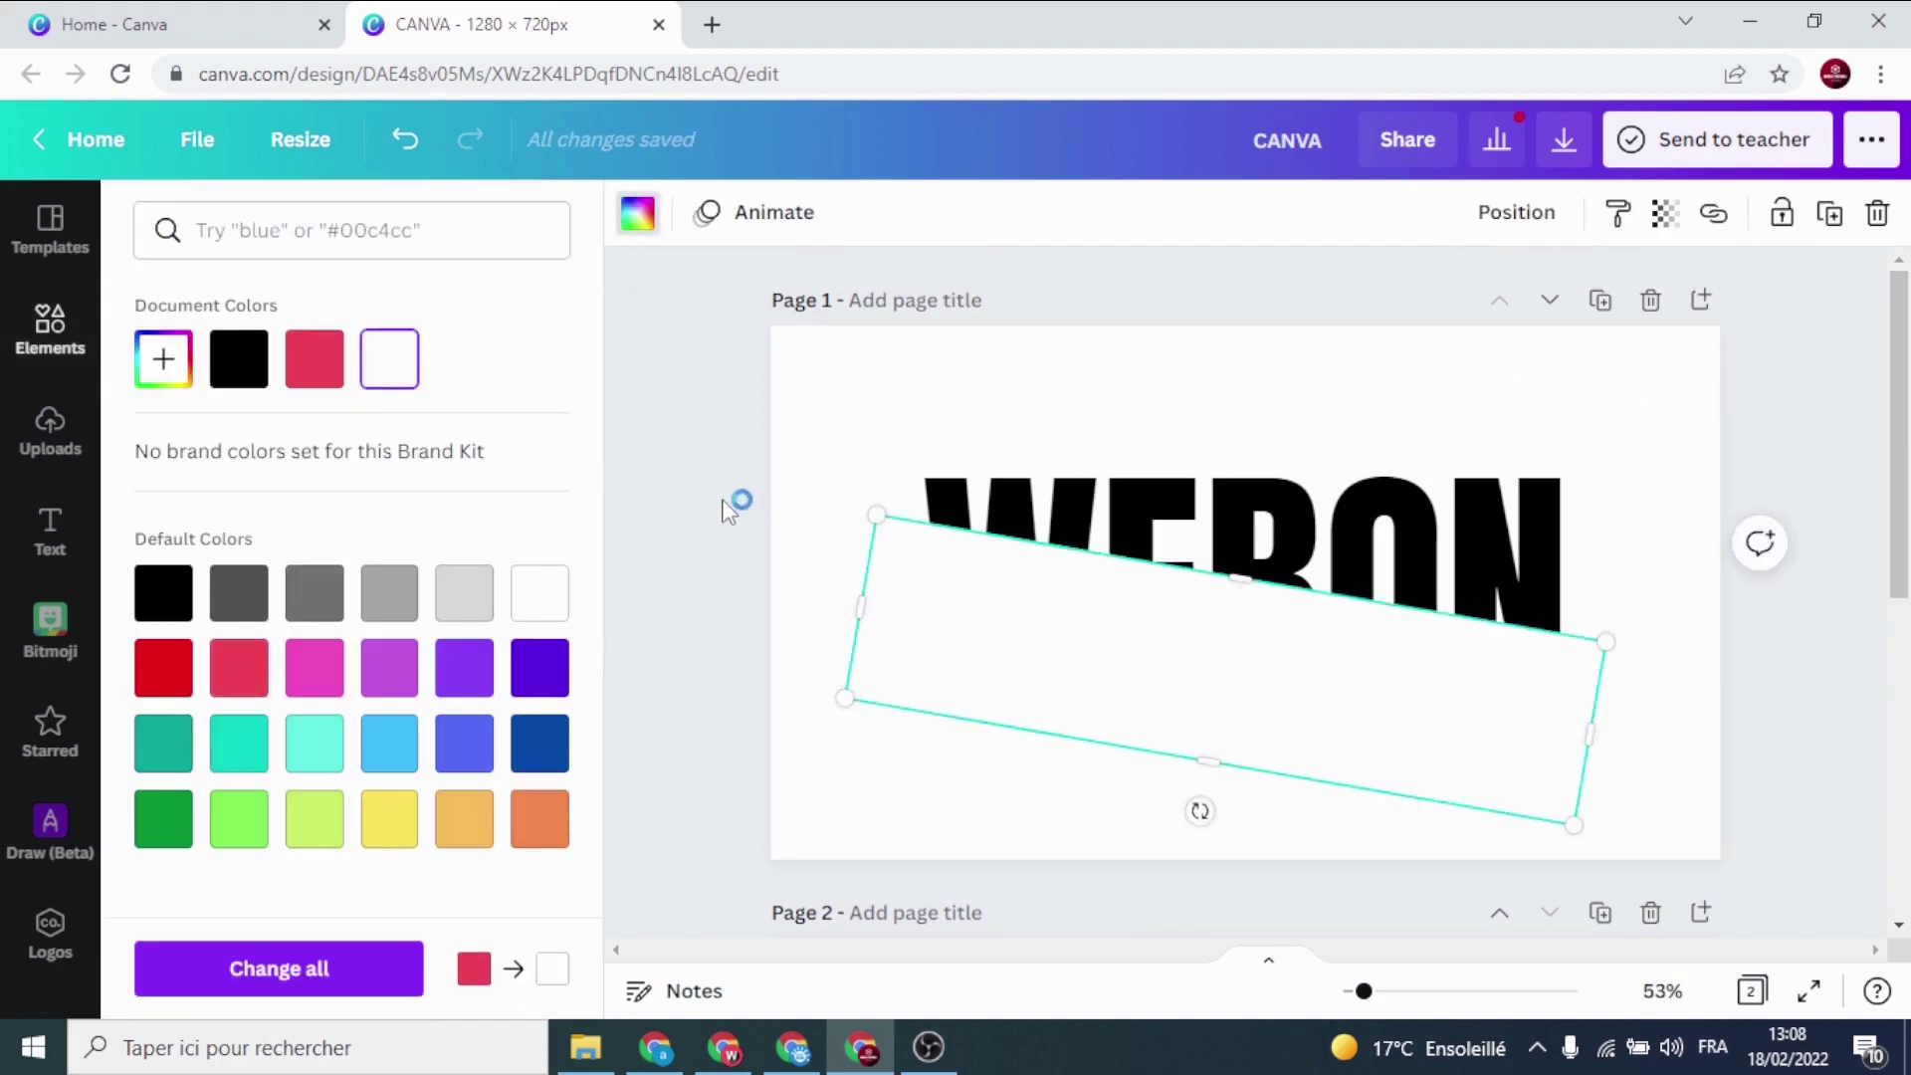
pyautogui.click(730, 512)
pyautogui.click(725, 512)
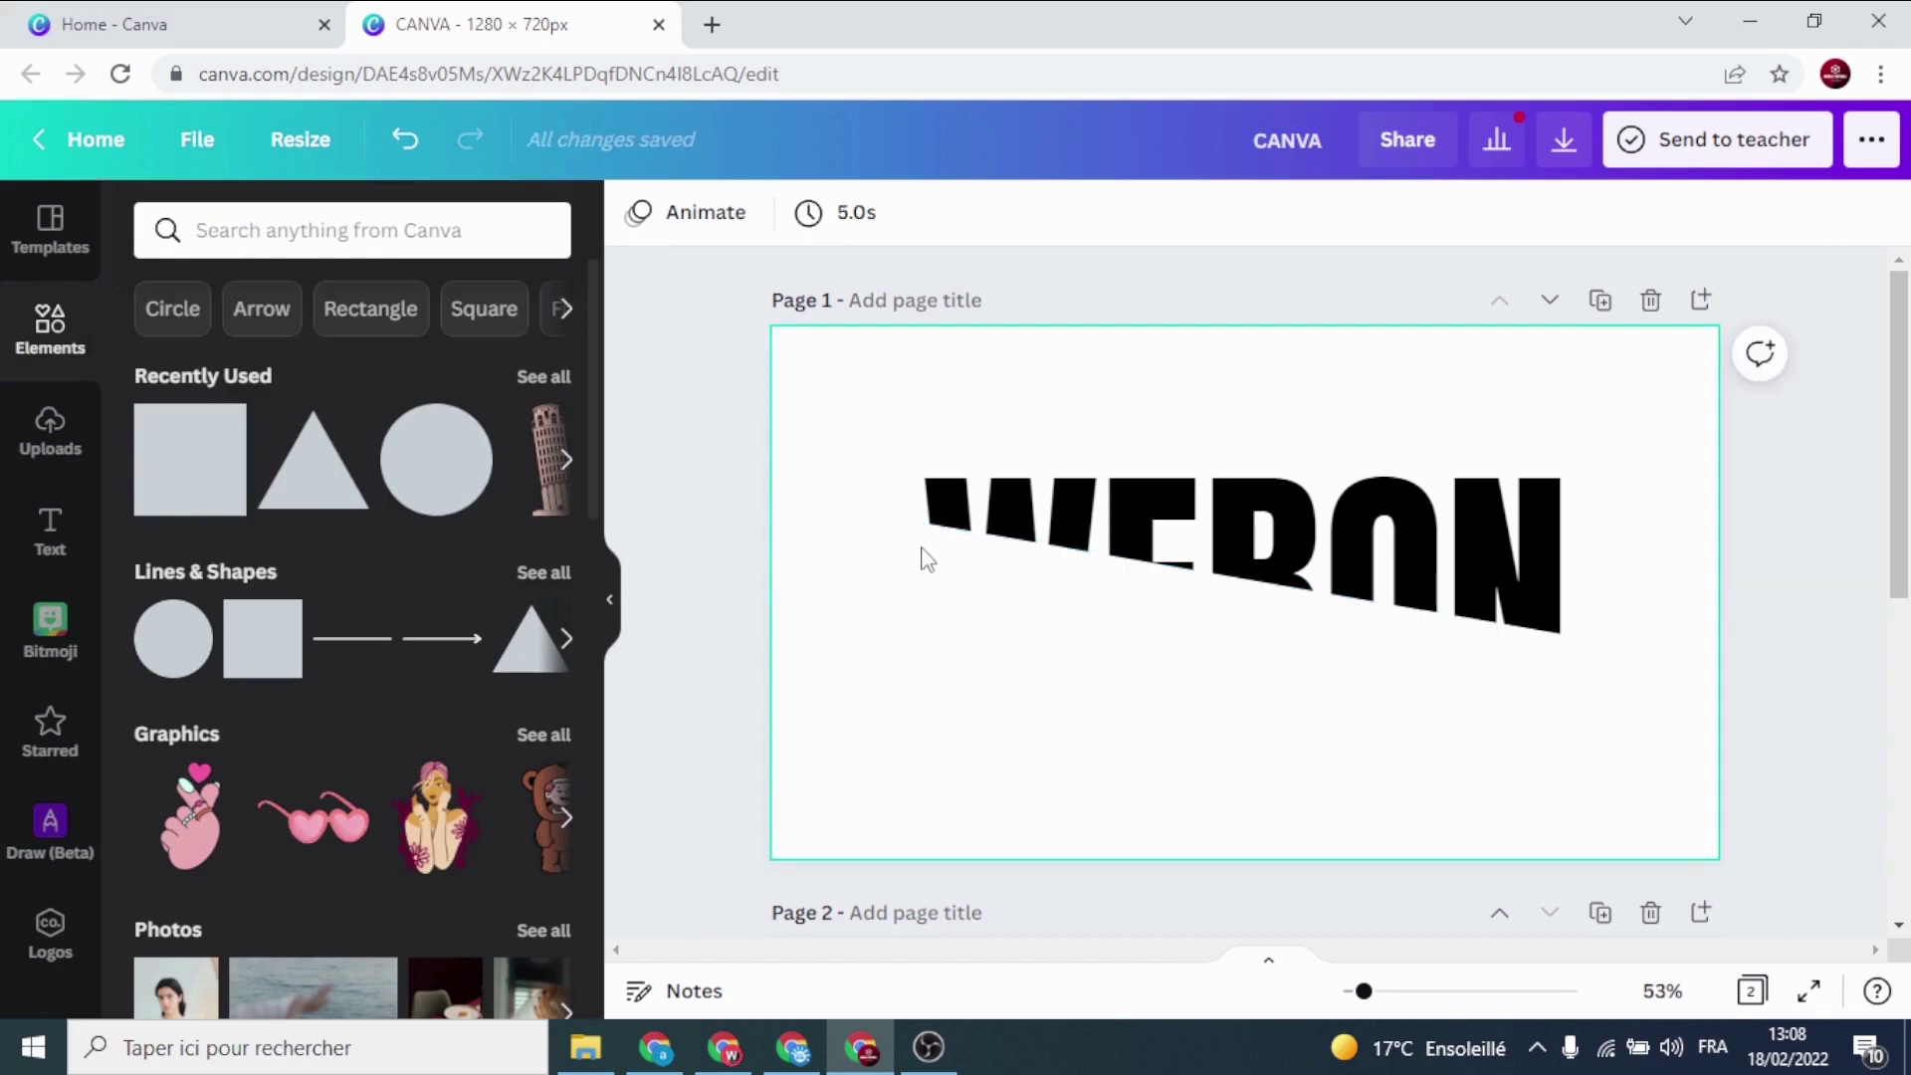
# Delete the lower red rectangle on page 2
pyautogui.scroll(-5, 942, 552)
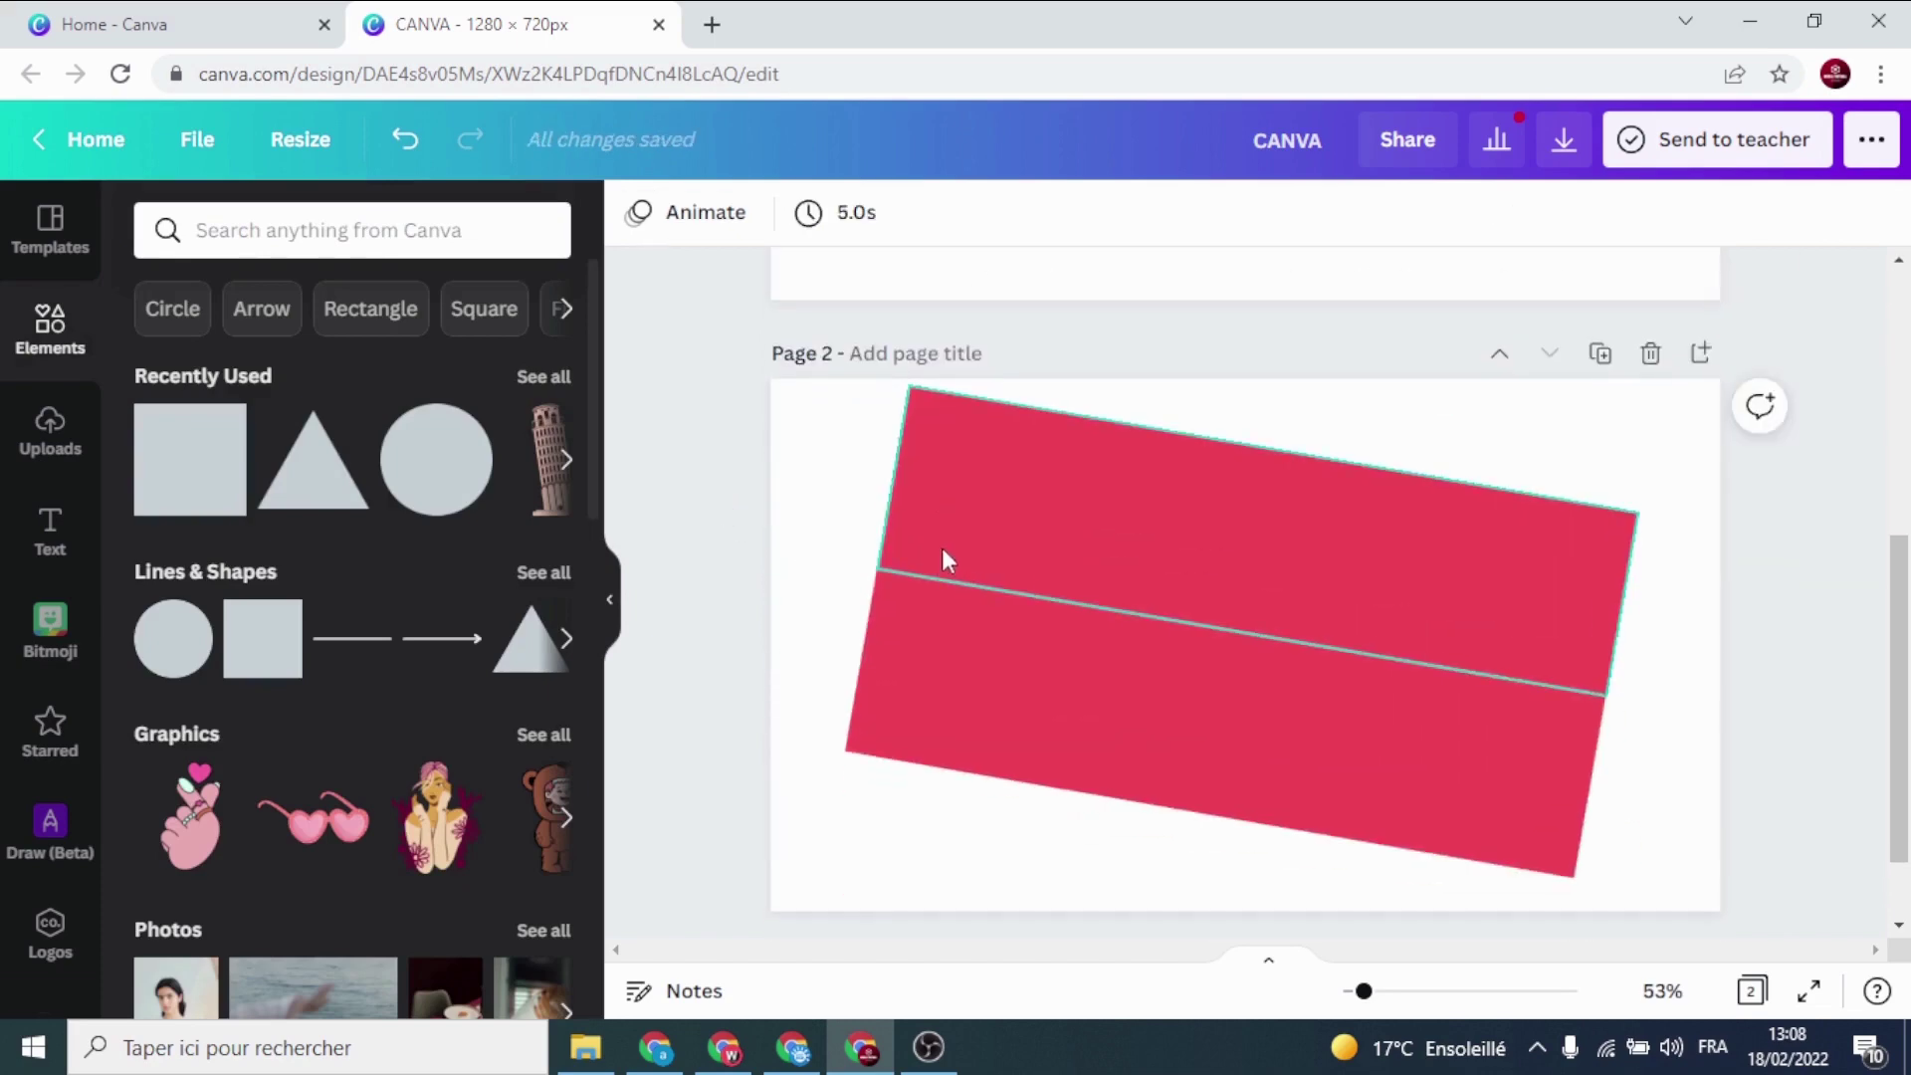
pyautogui.click(1154, 711)
pyautogui.click(1877, 214)
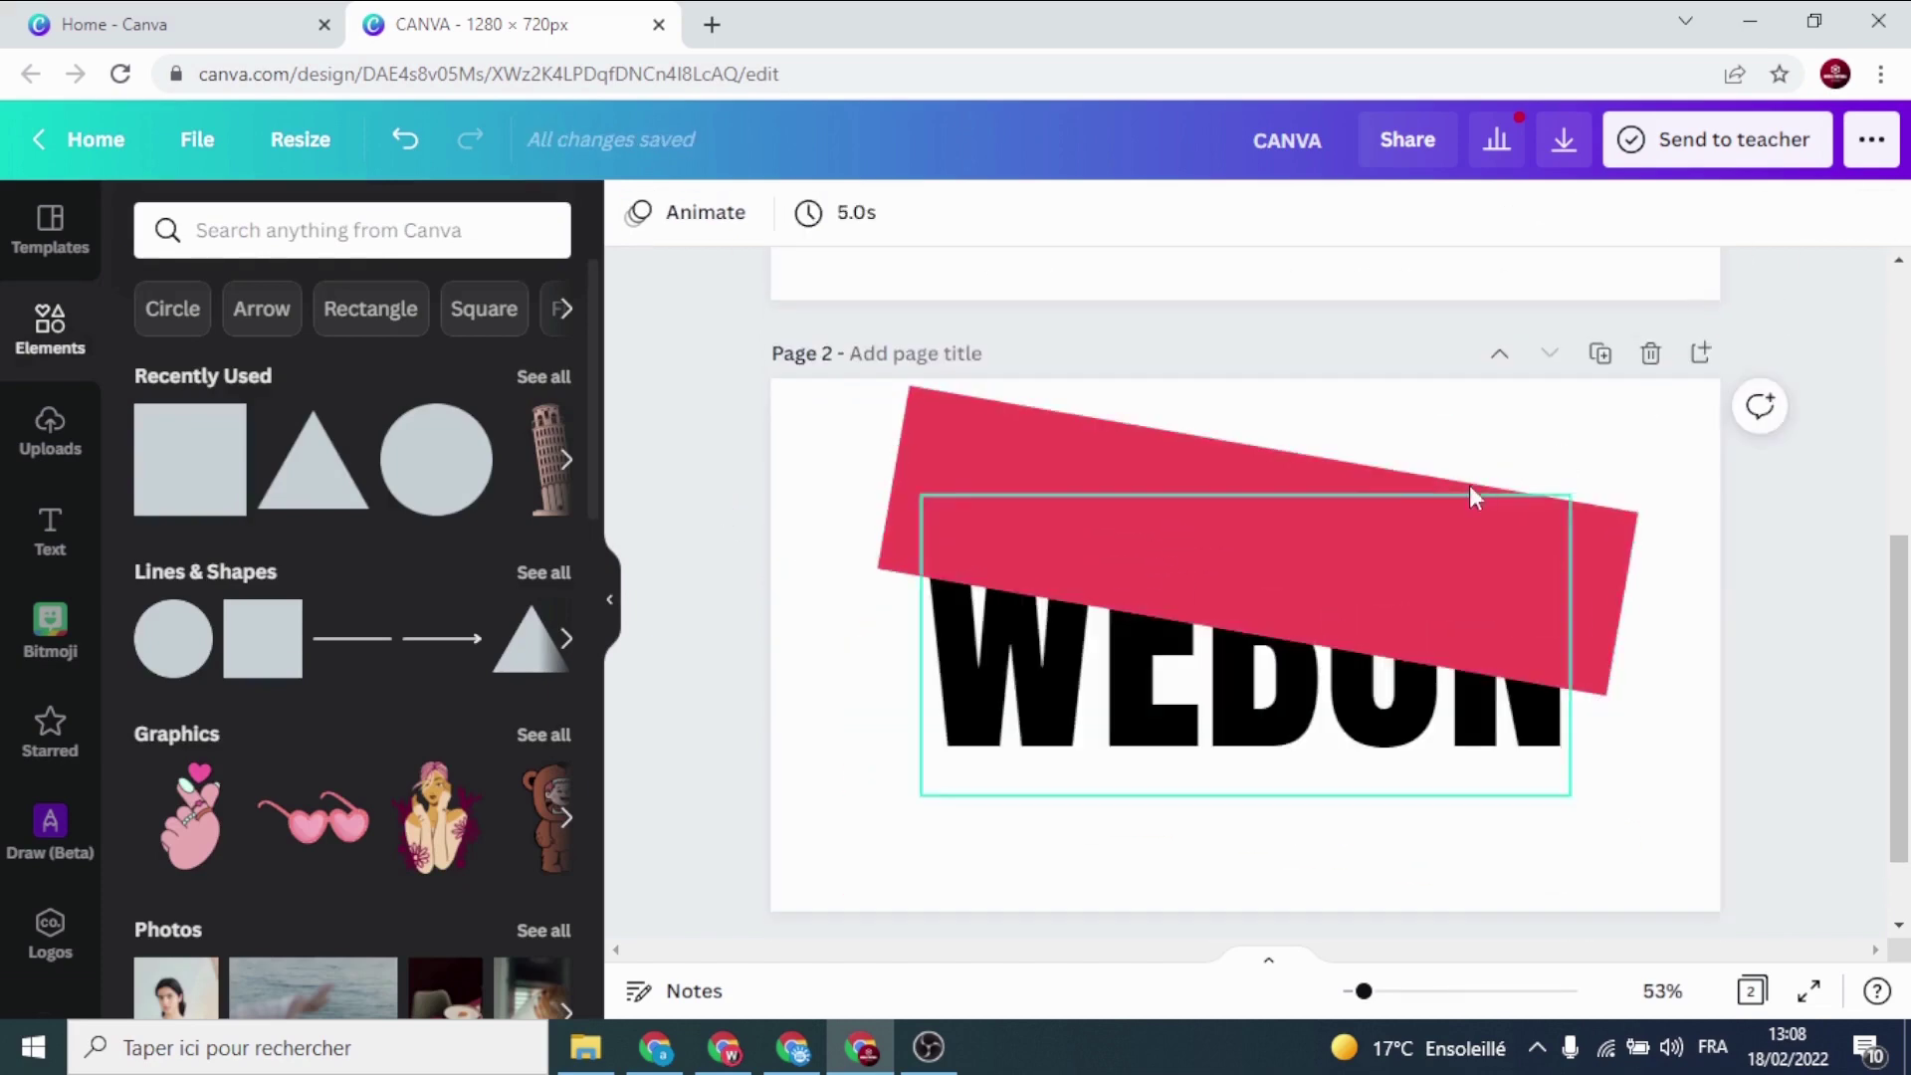
# Recolour the remaining rectangle on page 2 white to mask the upper half of the text
pyautogui.click(1356, 564)
pyautogui.click(638, 212)
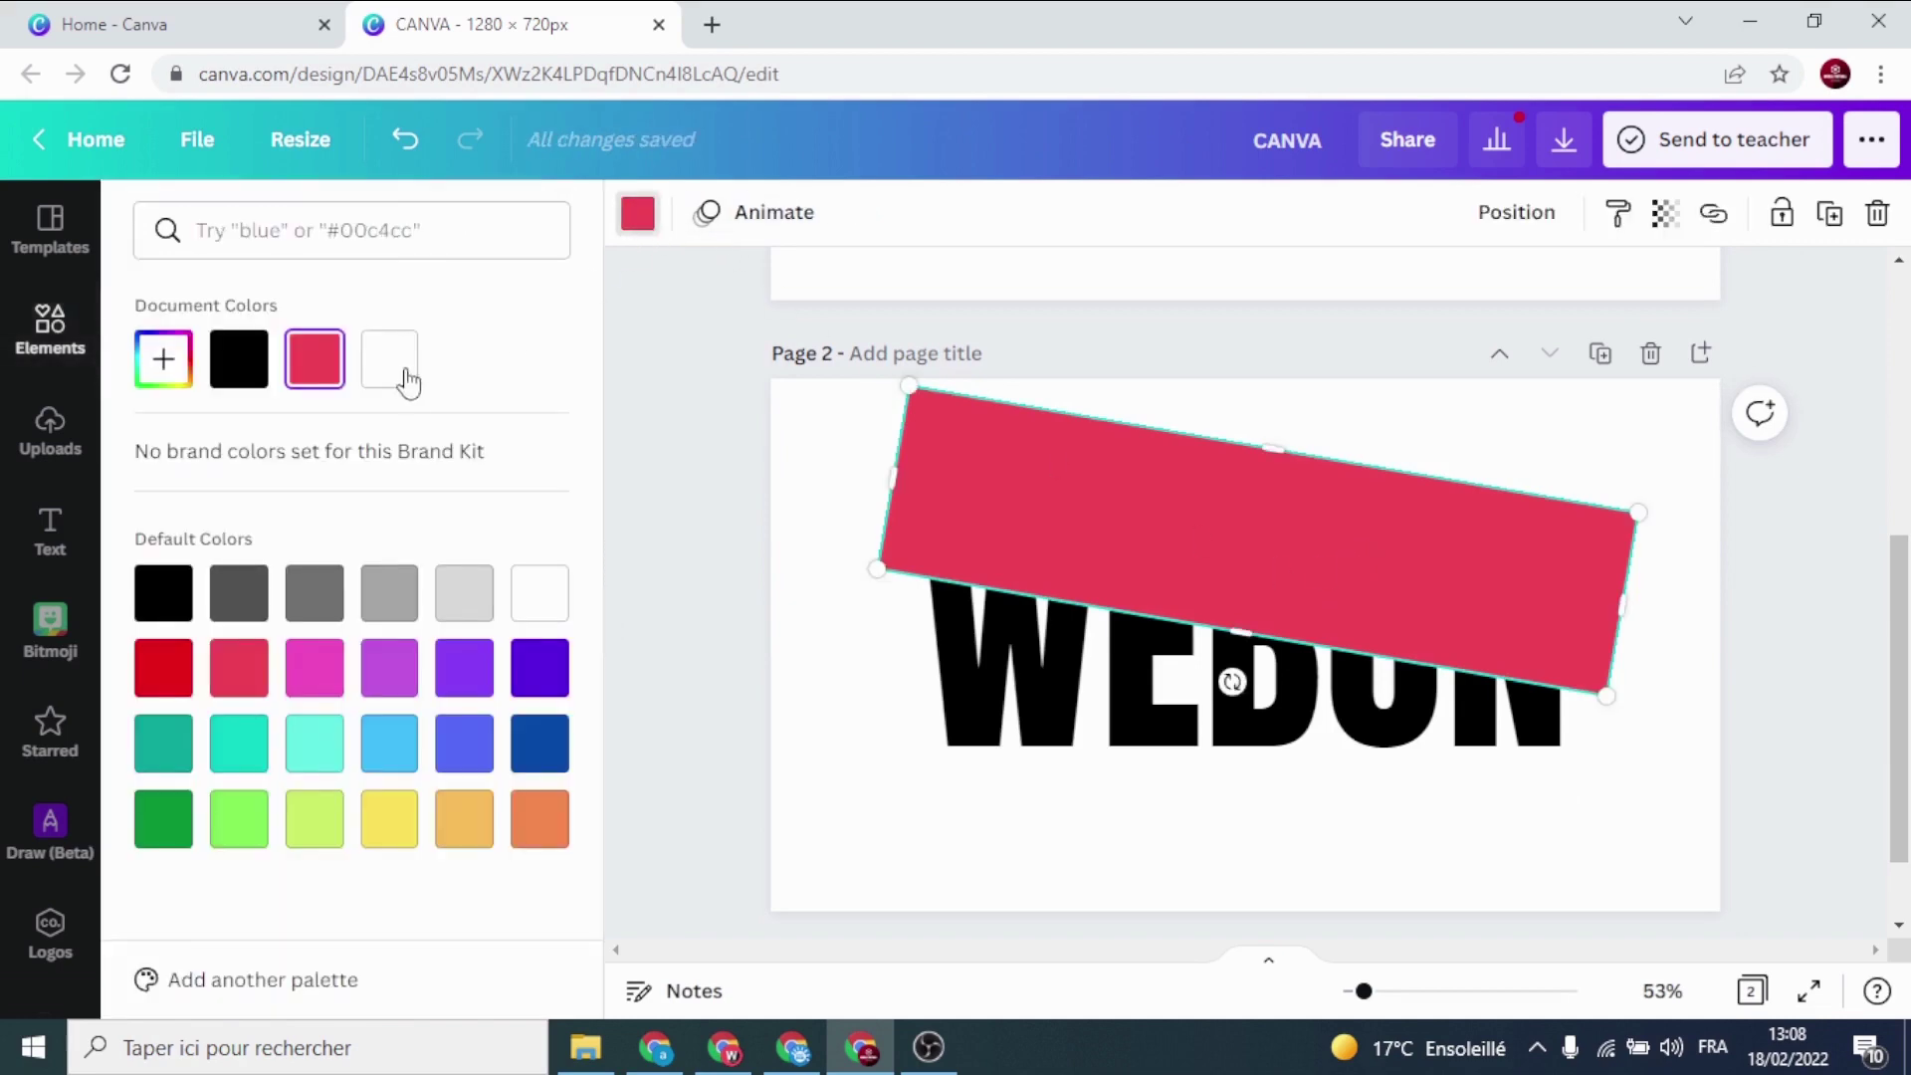
pyautogui.click(392, 360)
pyautogui.press('Escape')
pyautogui.scroll(3, 737, 627)
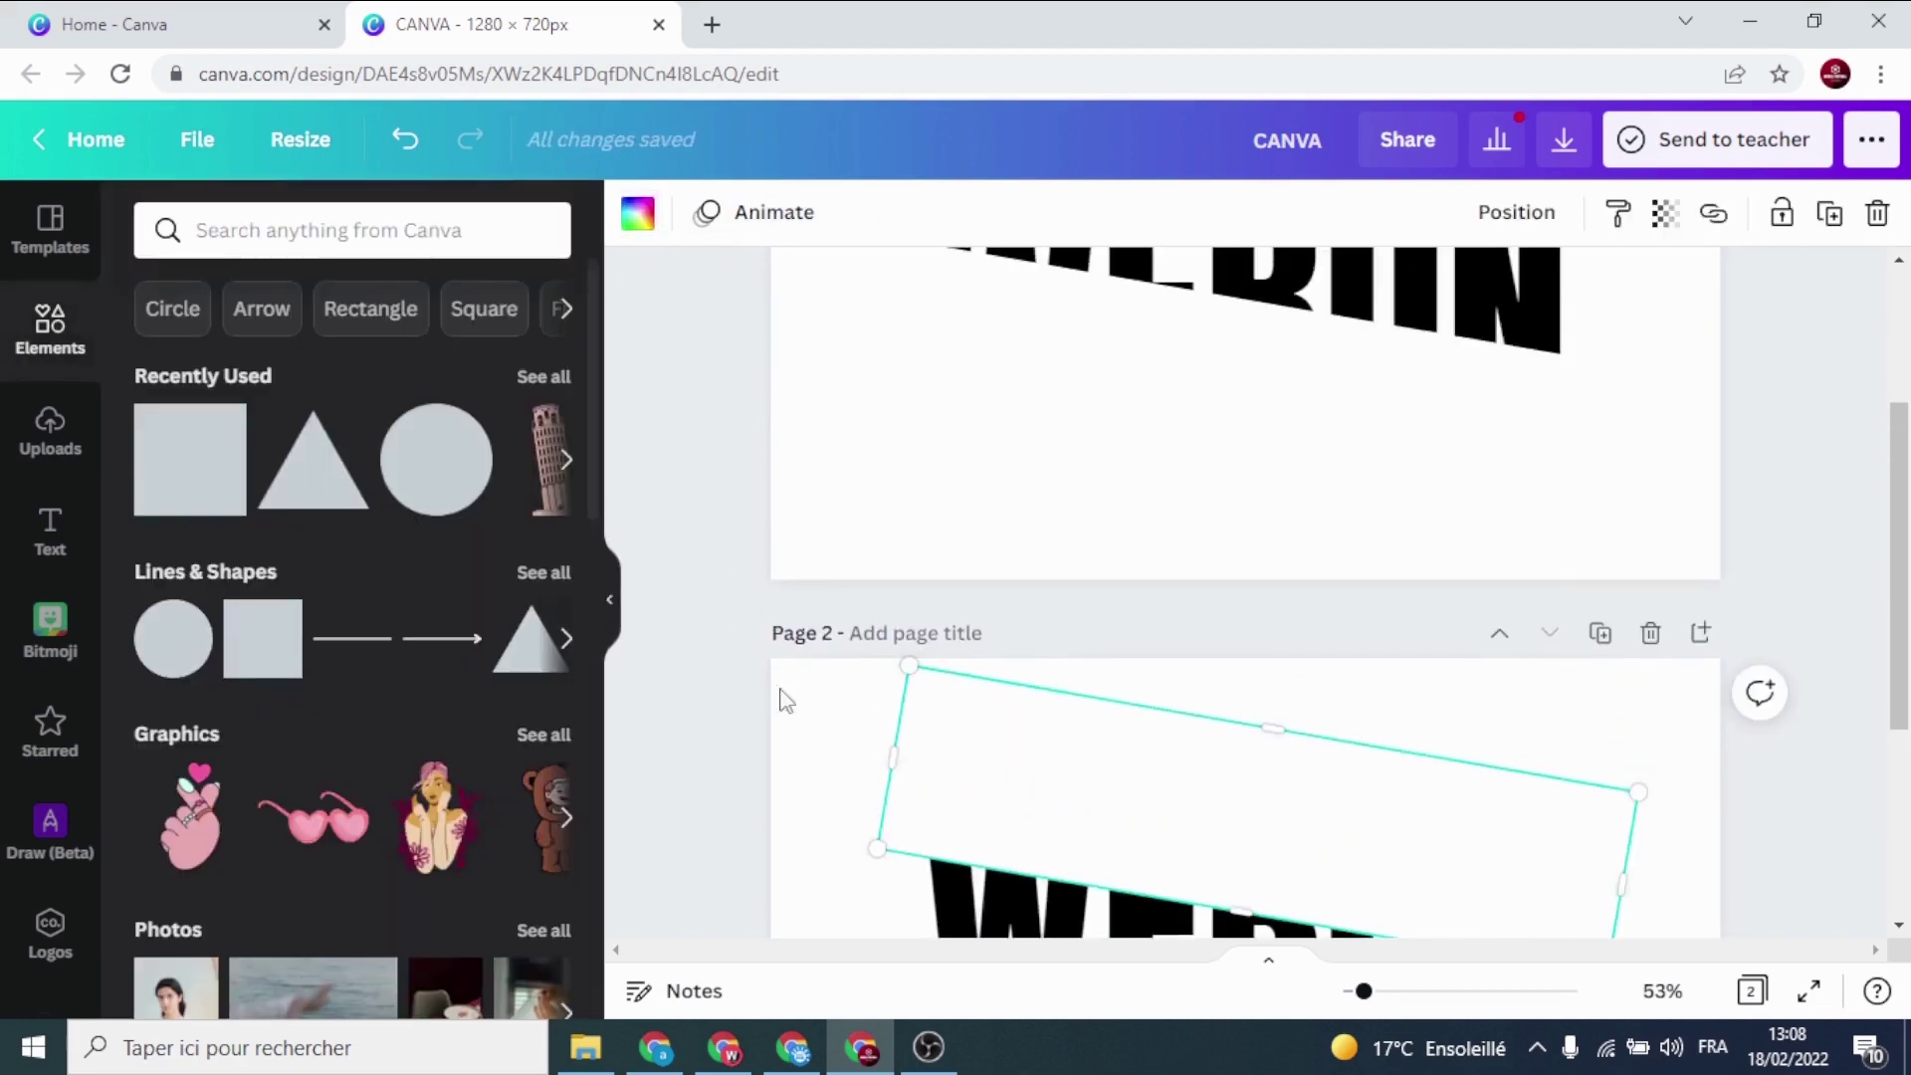
pyautogui.click(790, 720)
pyautogui.scroll(-4, 790, 721)
pyautogui.scroll(5, 722, 660)
pyautogui.scroll(-1, 742, 636)
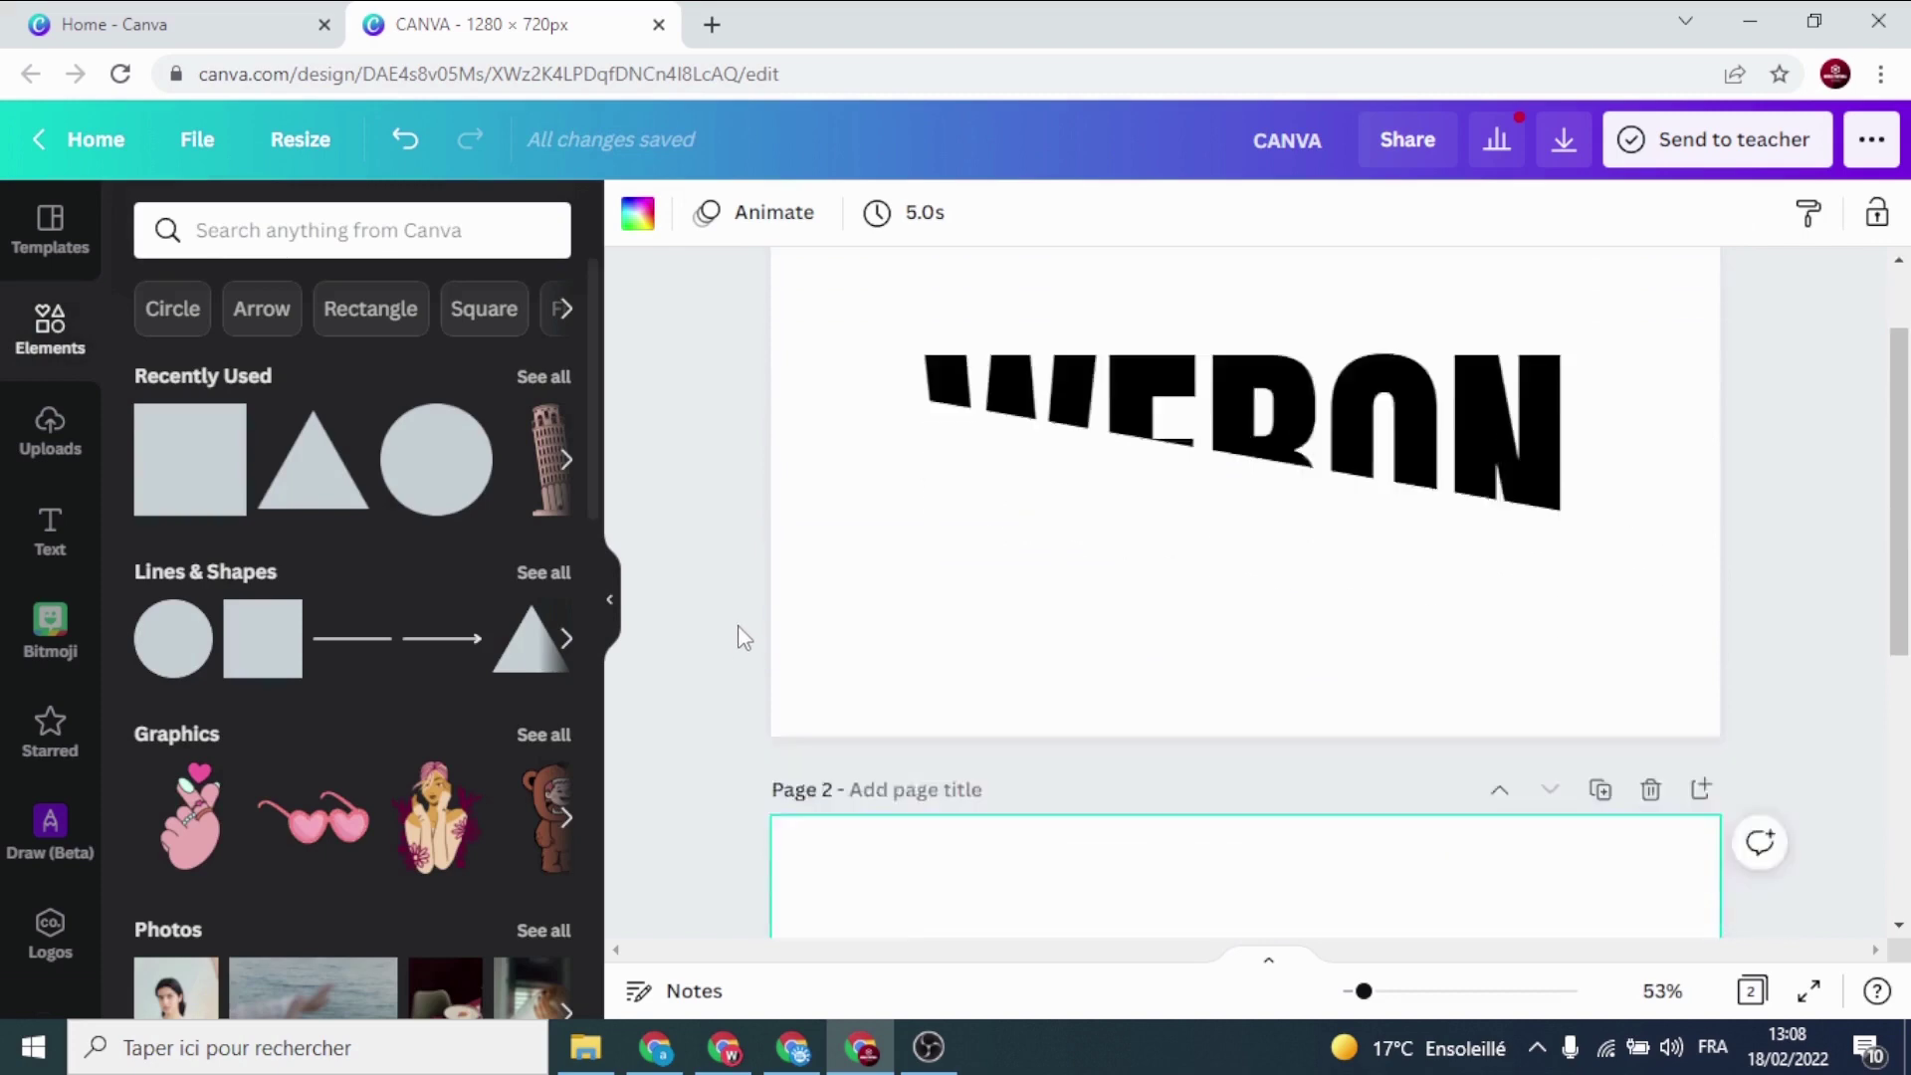
pyautogui.scroll(1, 764, 623)
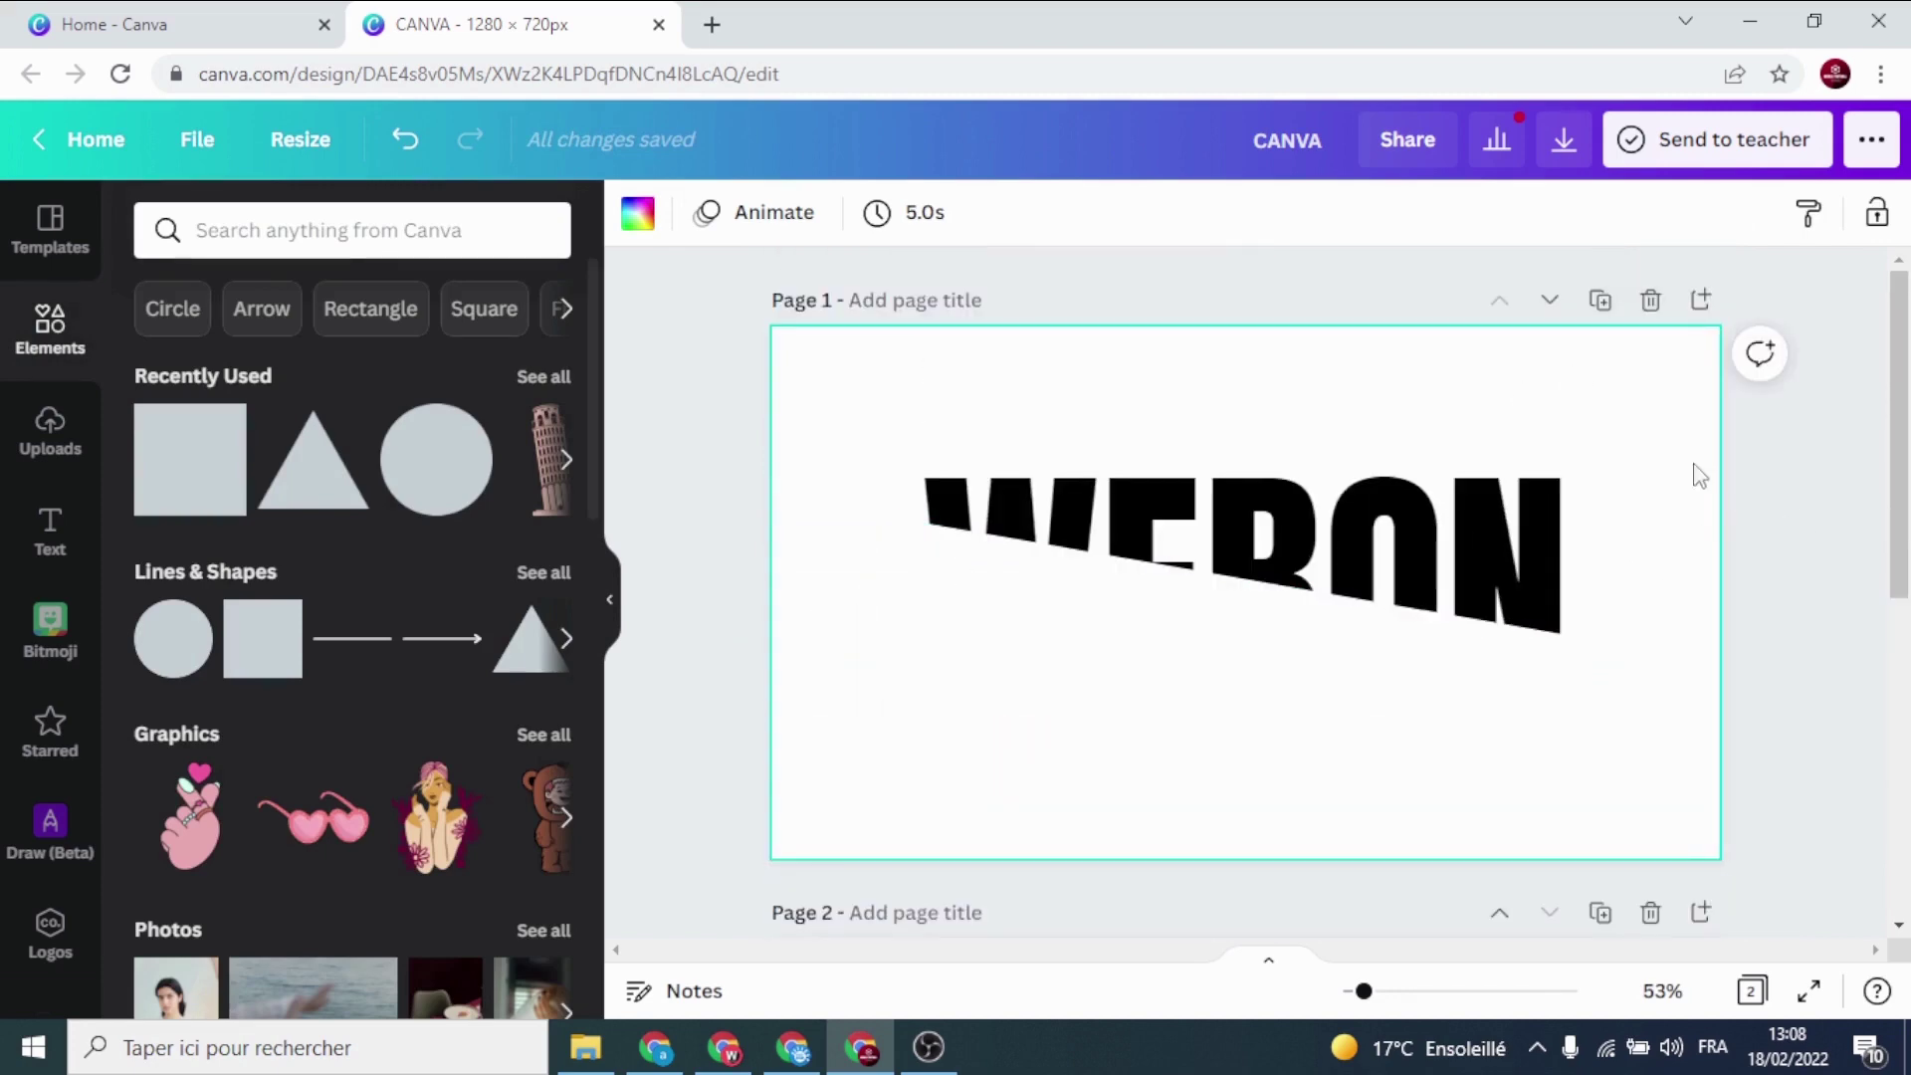
# Download only page 1 of the design as a PNG
pyautogui.click(1564, 149)
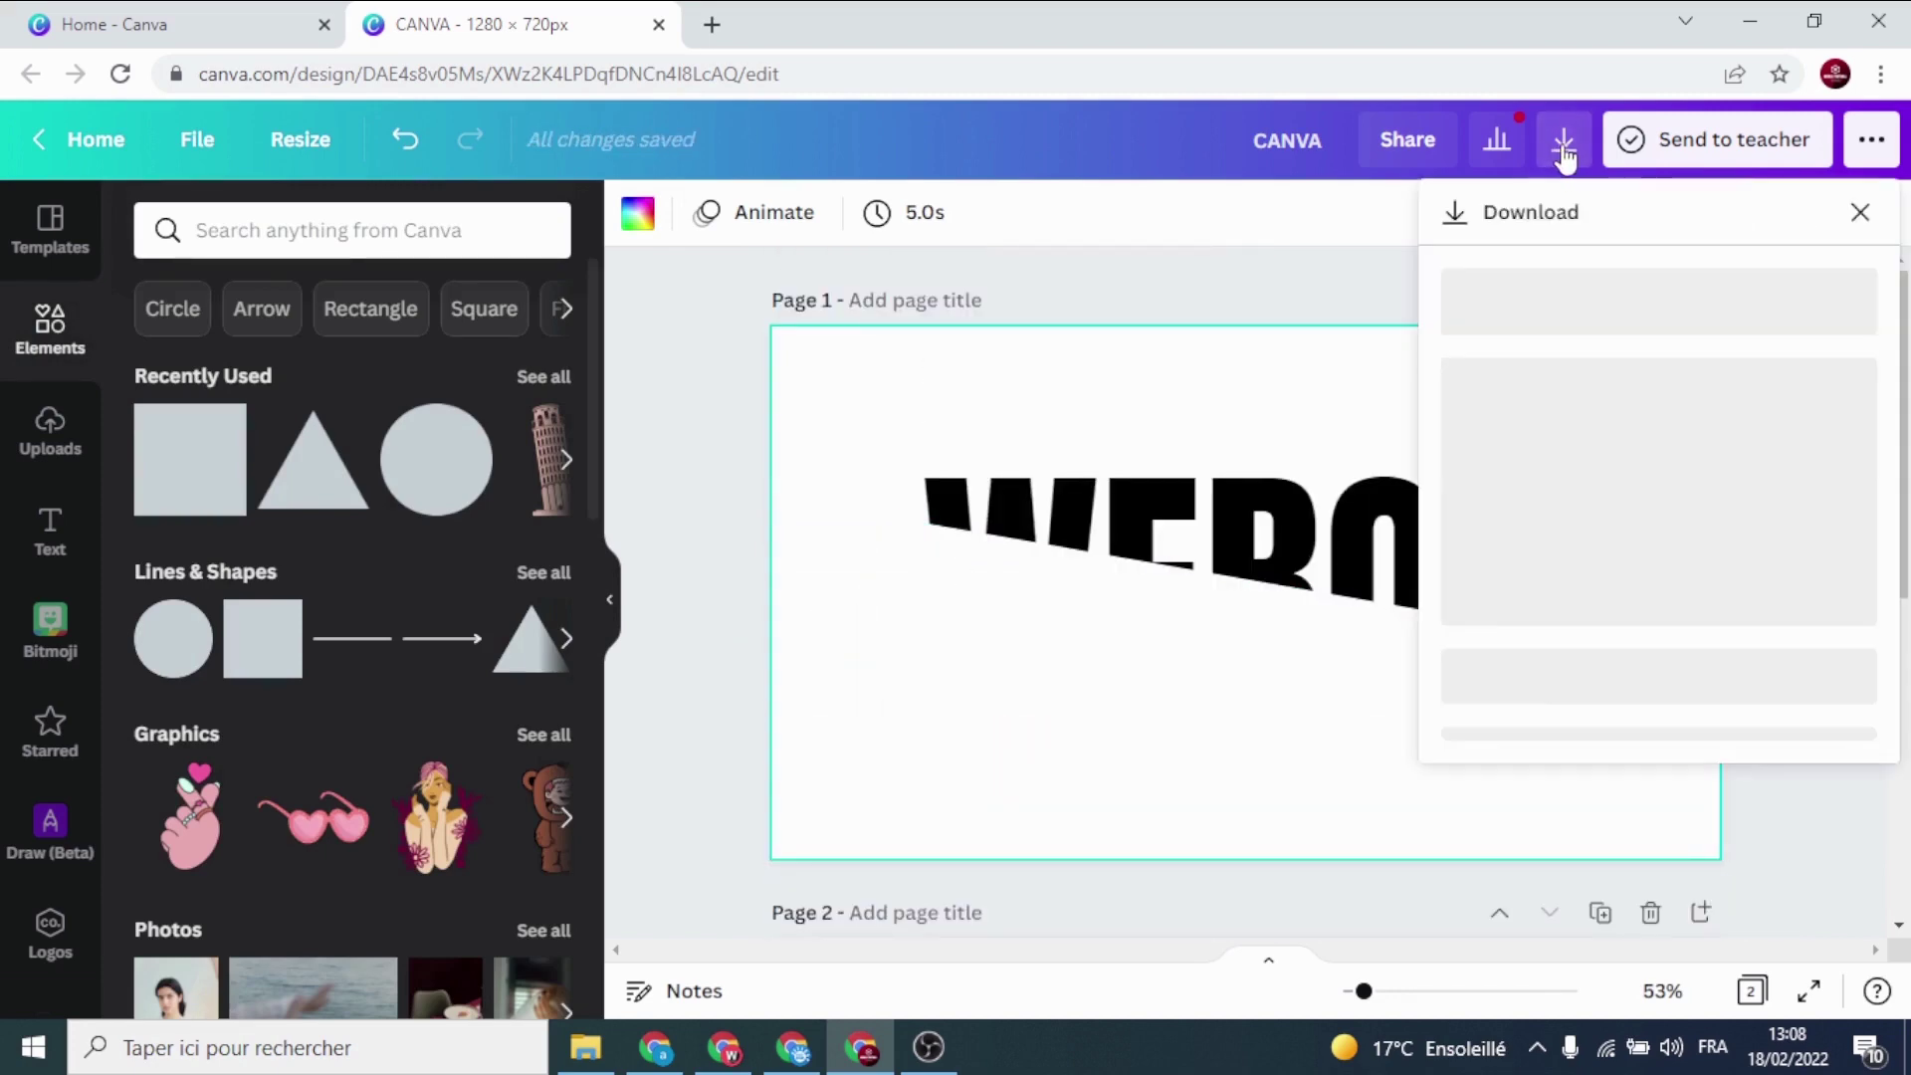
pyautogui.click(1651, 653)
pyautogui.click(1821, 303)
pyautogui.click(1822, 382)
pyautogui.click(1661, 564)
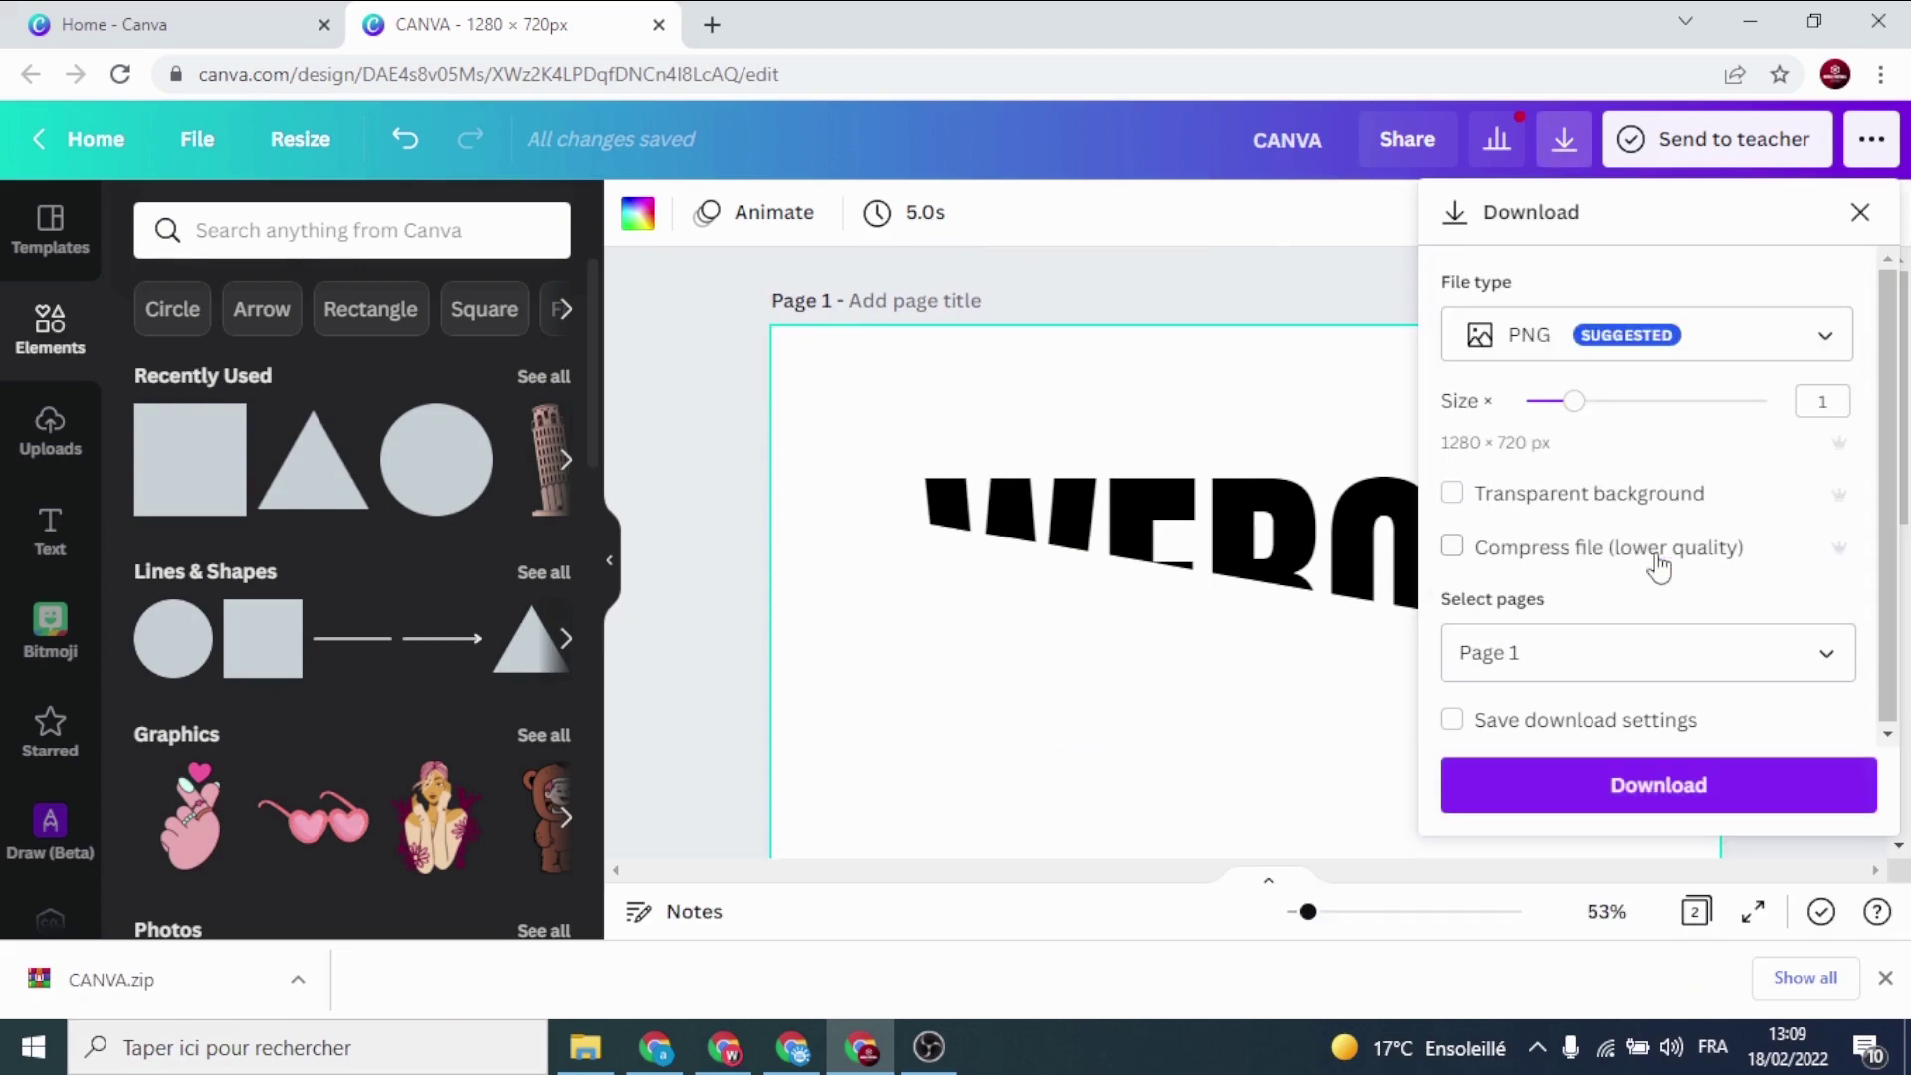
pyautogui.click(1647, 781)
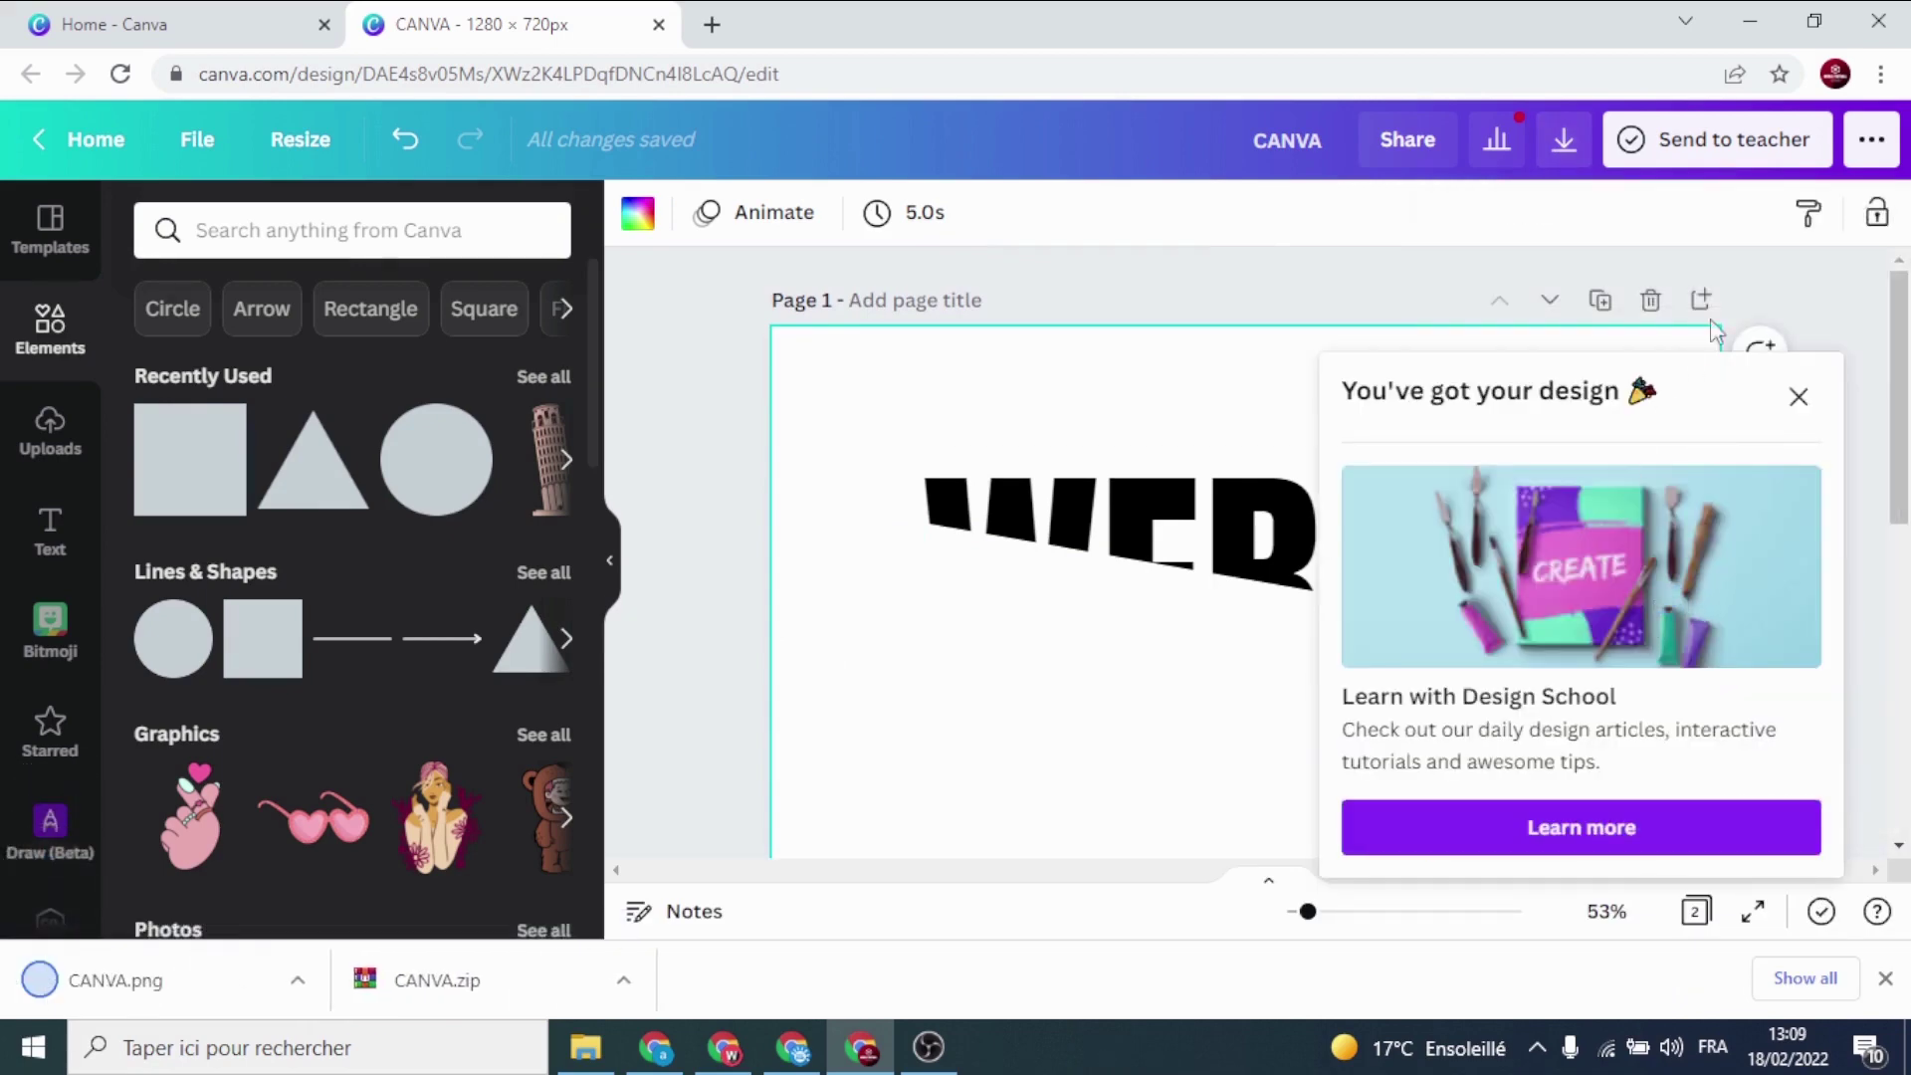
# Download only page 2 of the design as a PNG and dismiss the download notice
pyautogui.click(1564, 141)
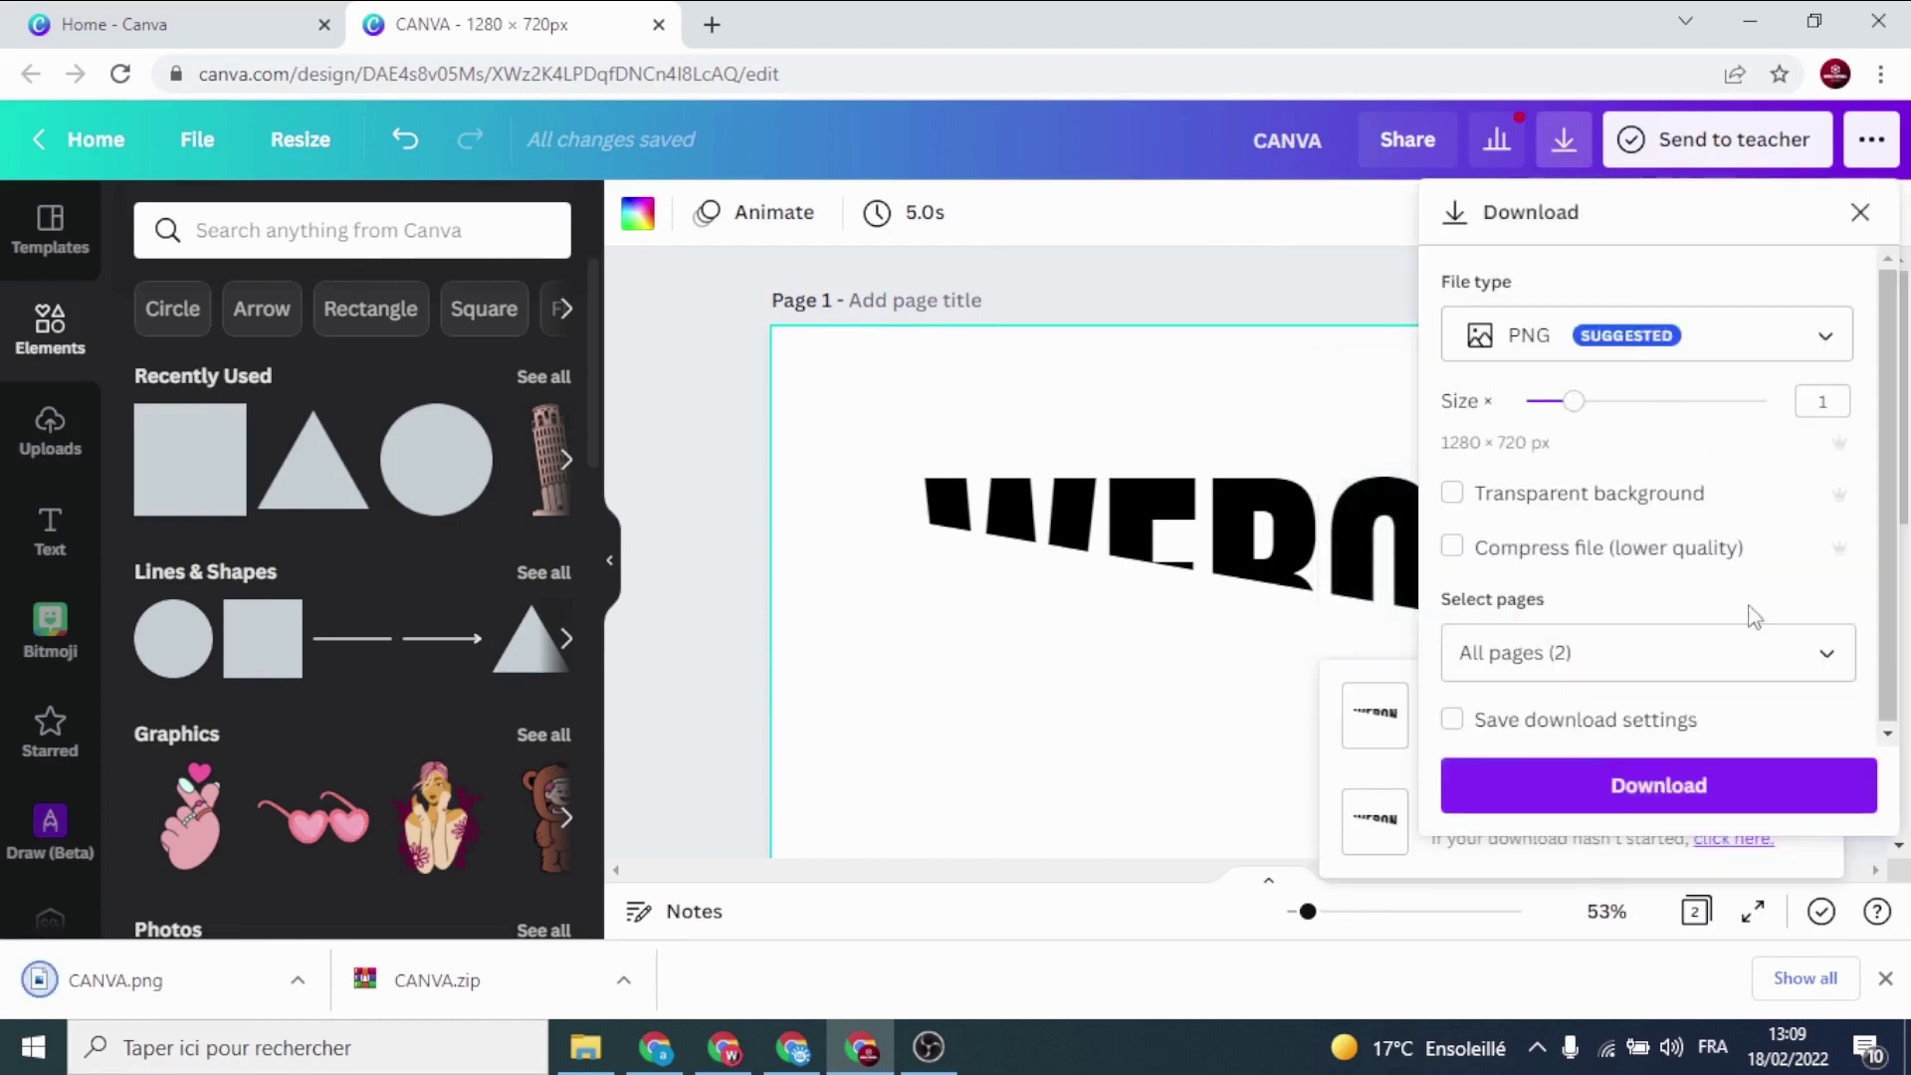
pyautogui.click(1784, 651)
pyautogui.click(1823, 461)
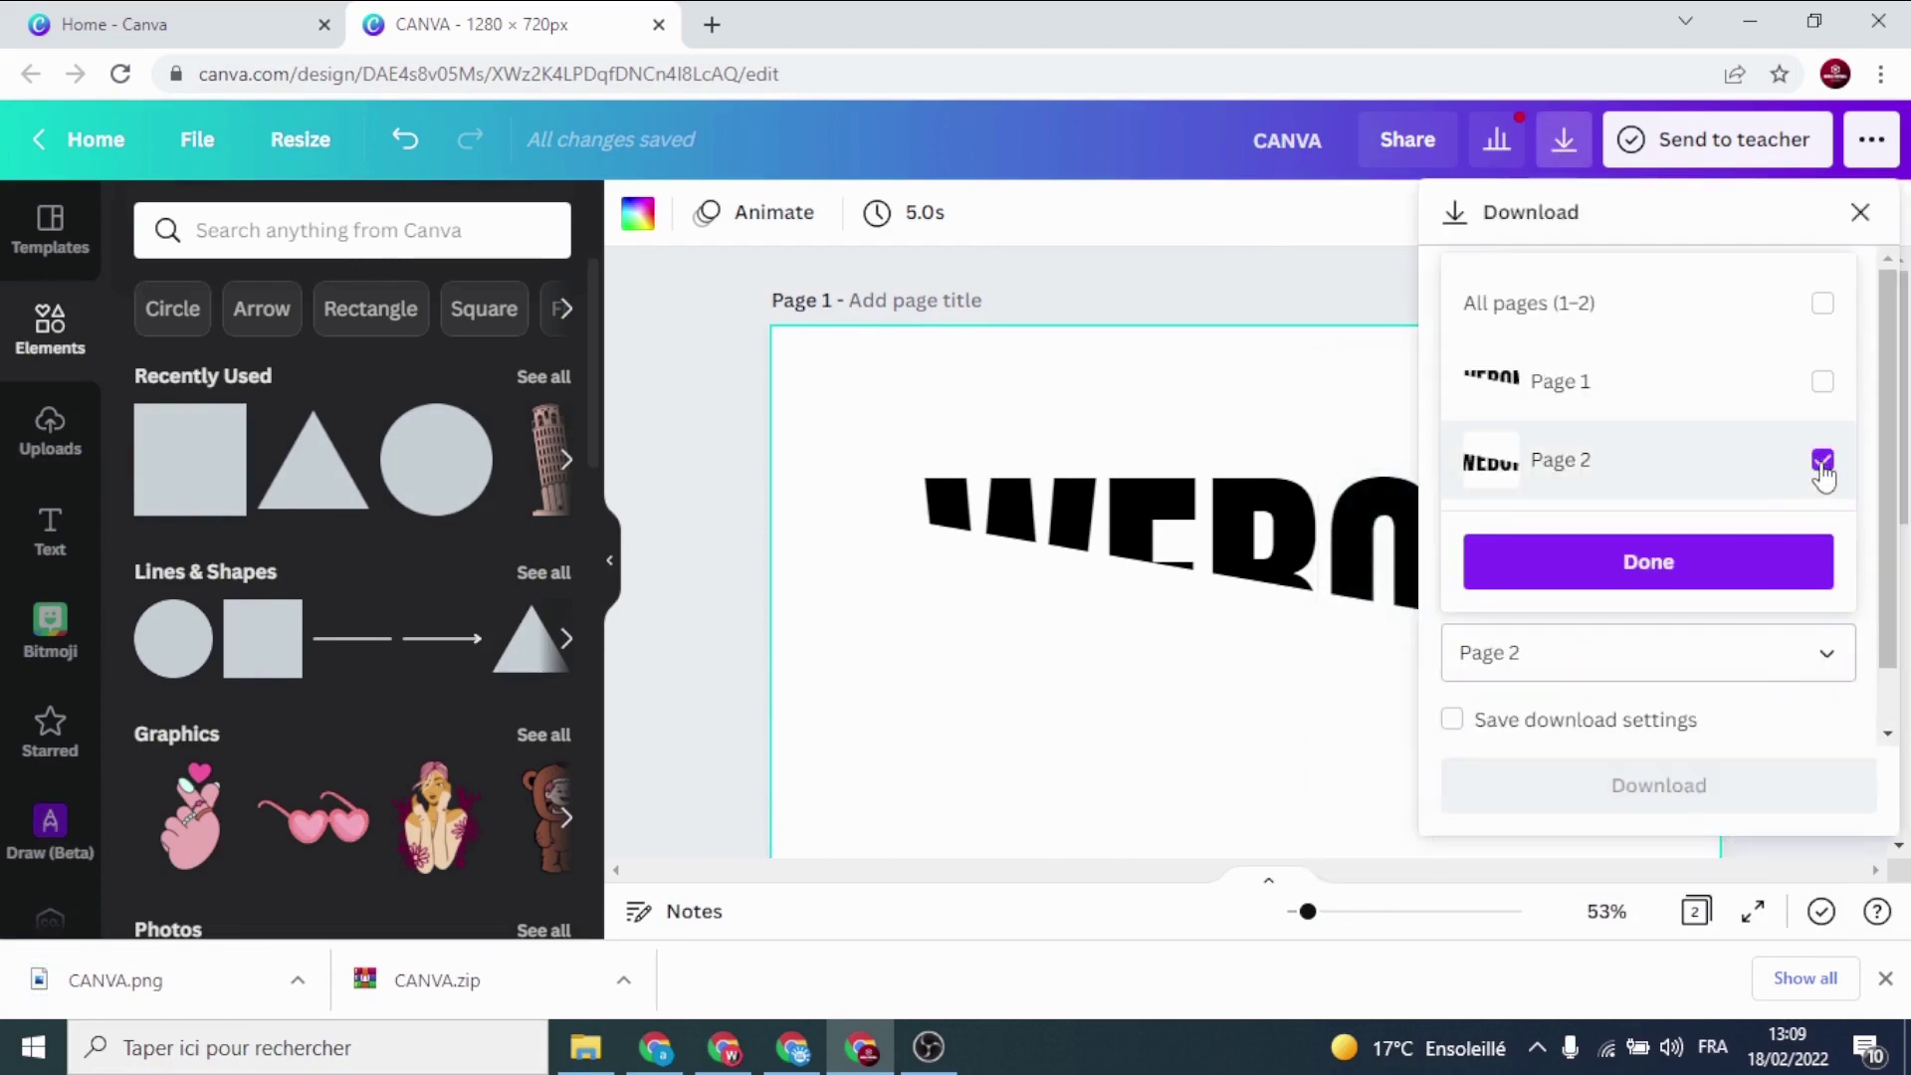
pyautogui.click(1655, 567)
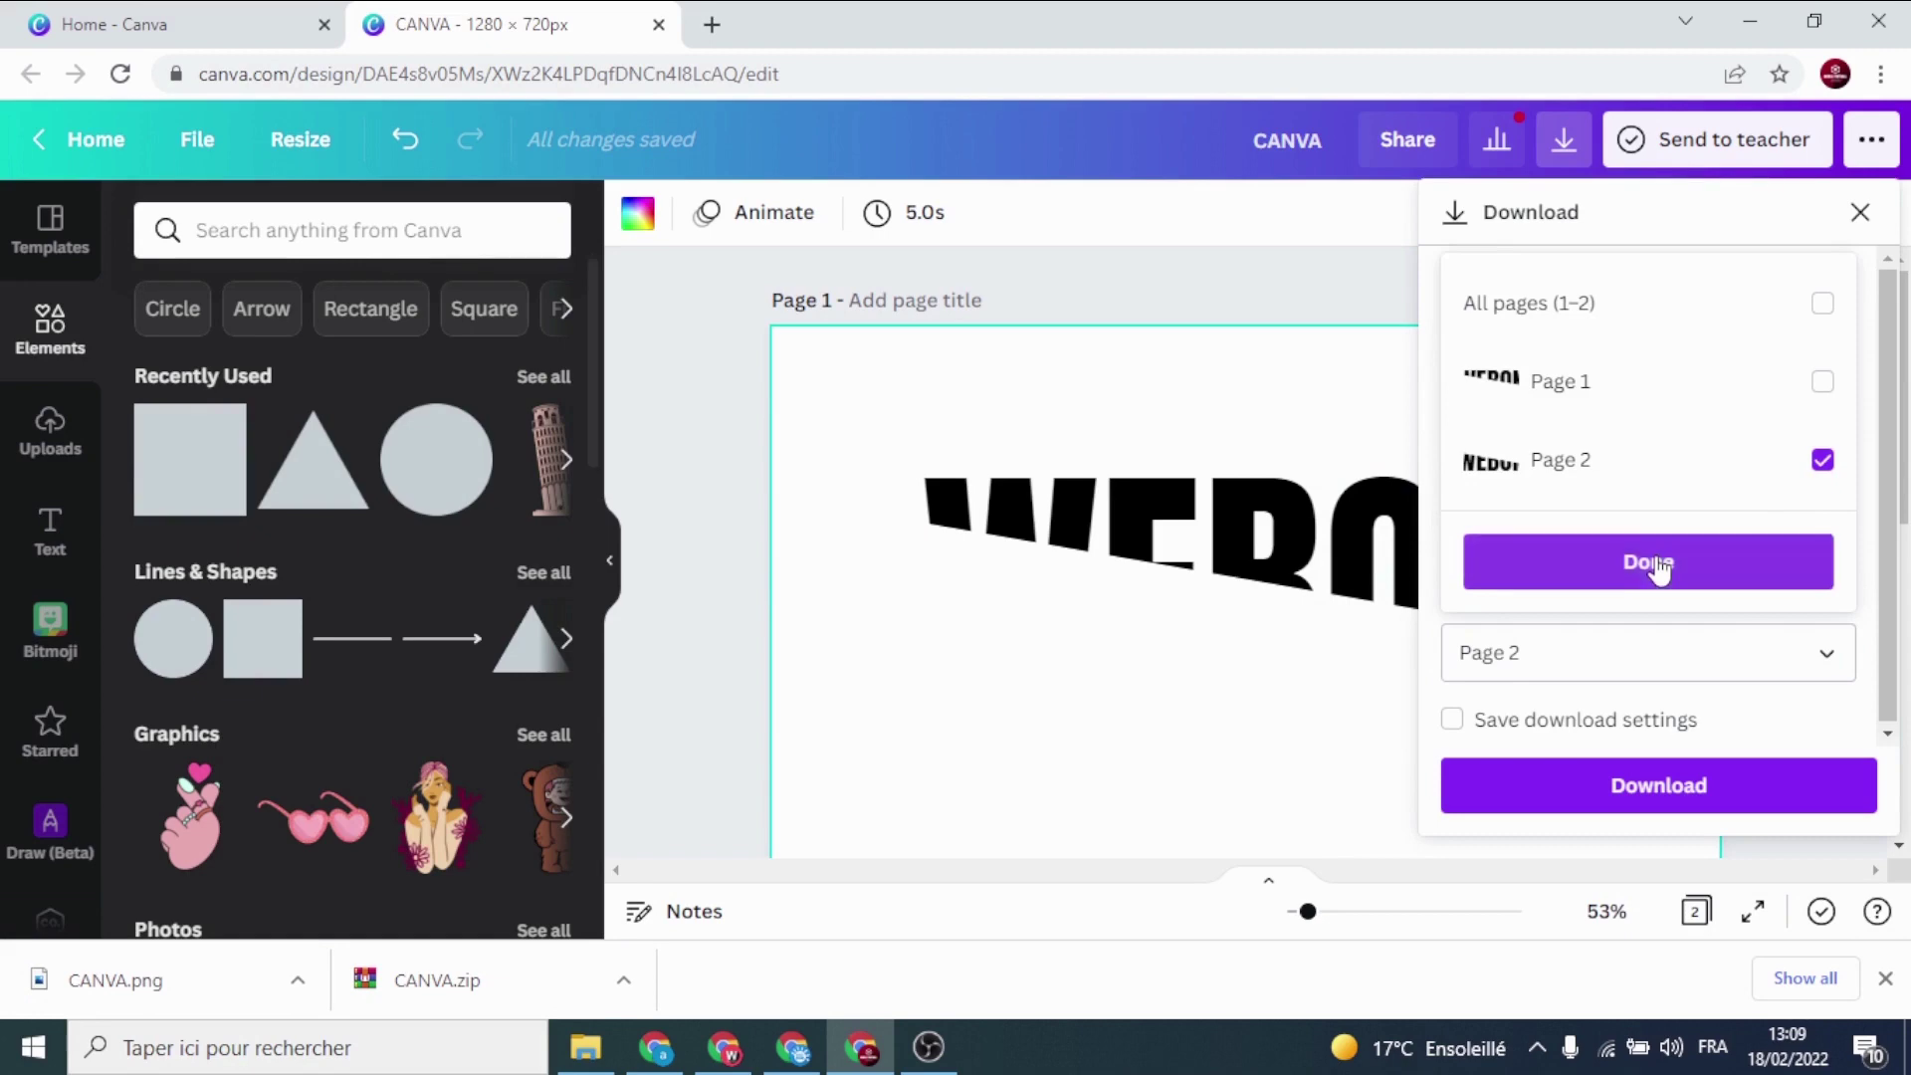
pyautogui.click(1672, 787)
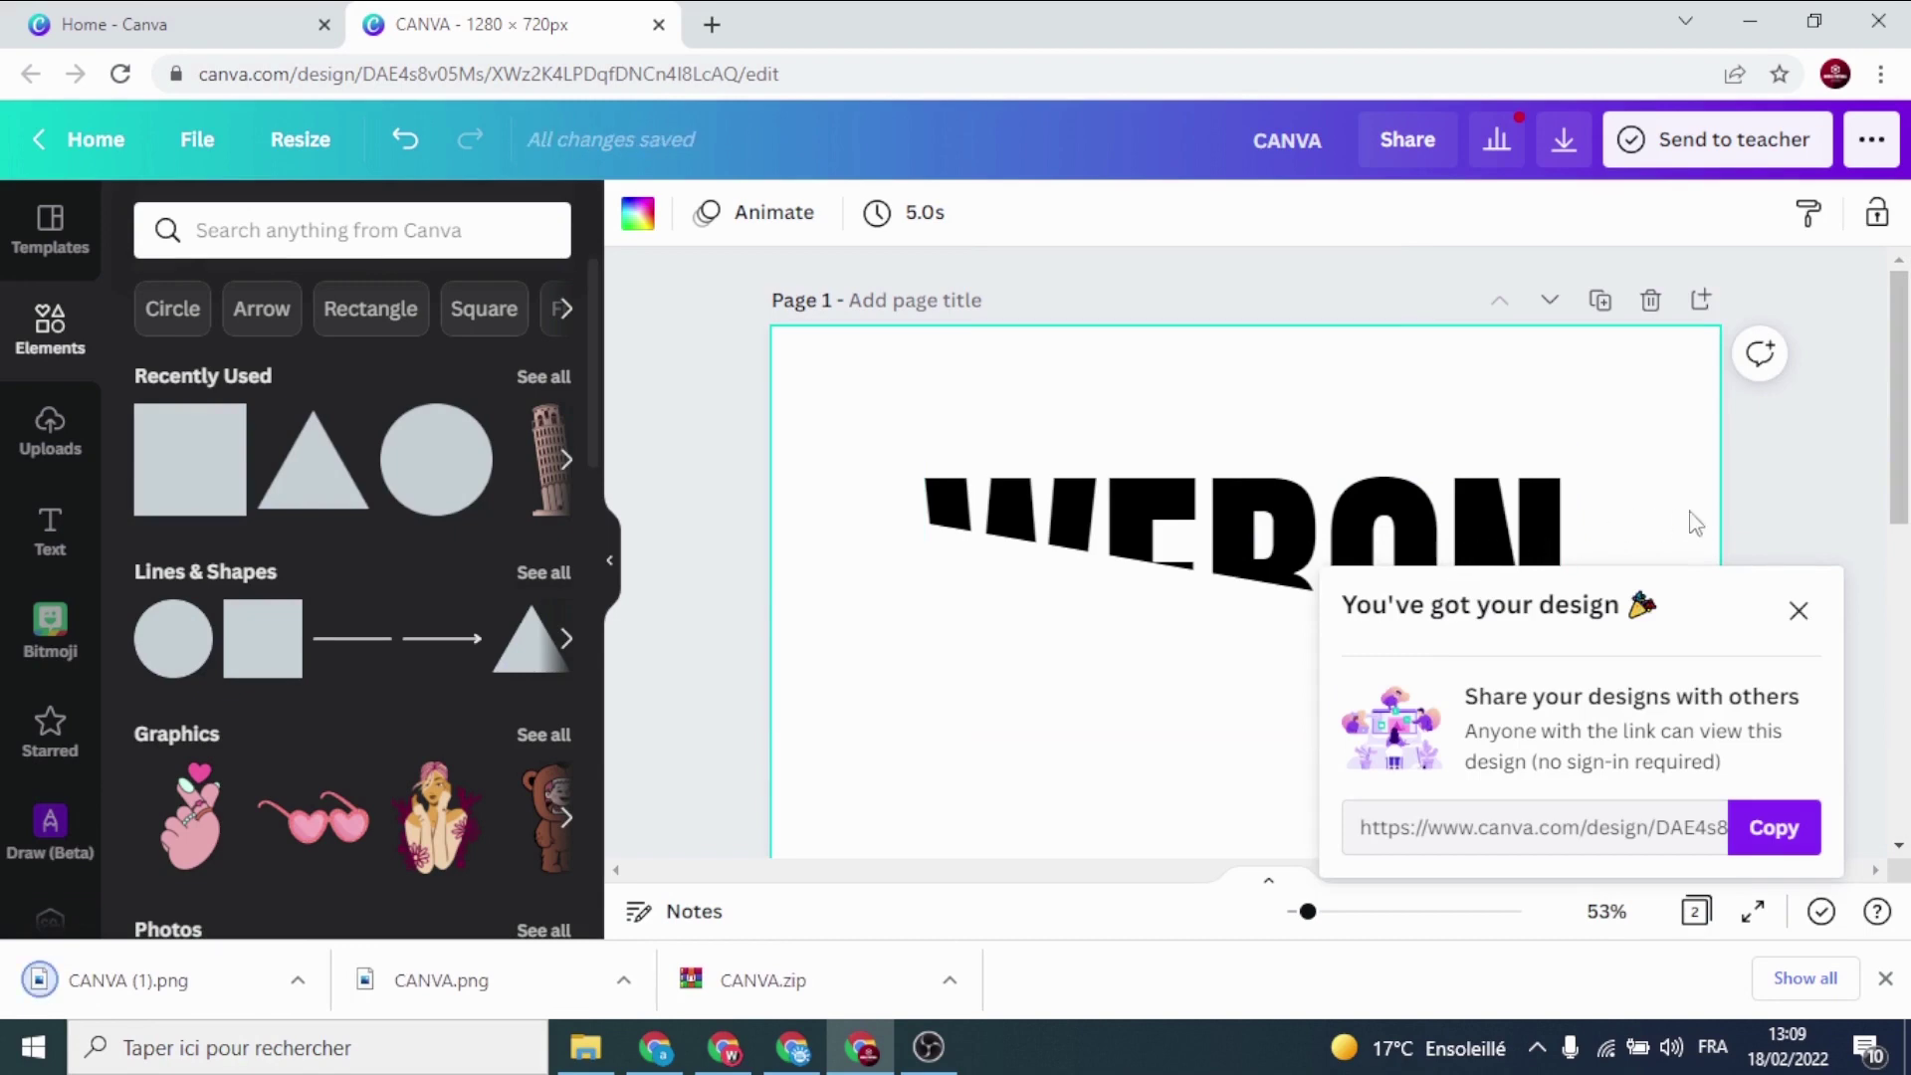
pyautogui.click(1799, 617)
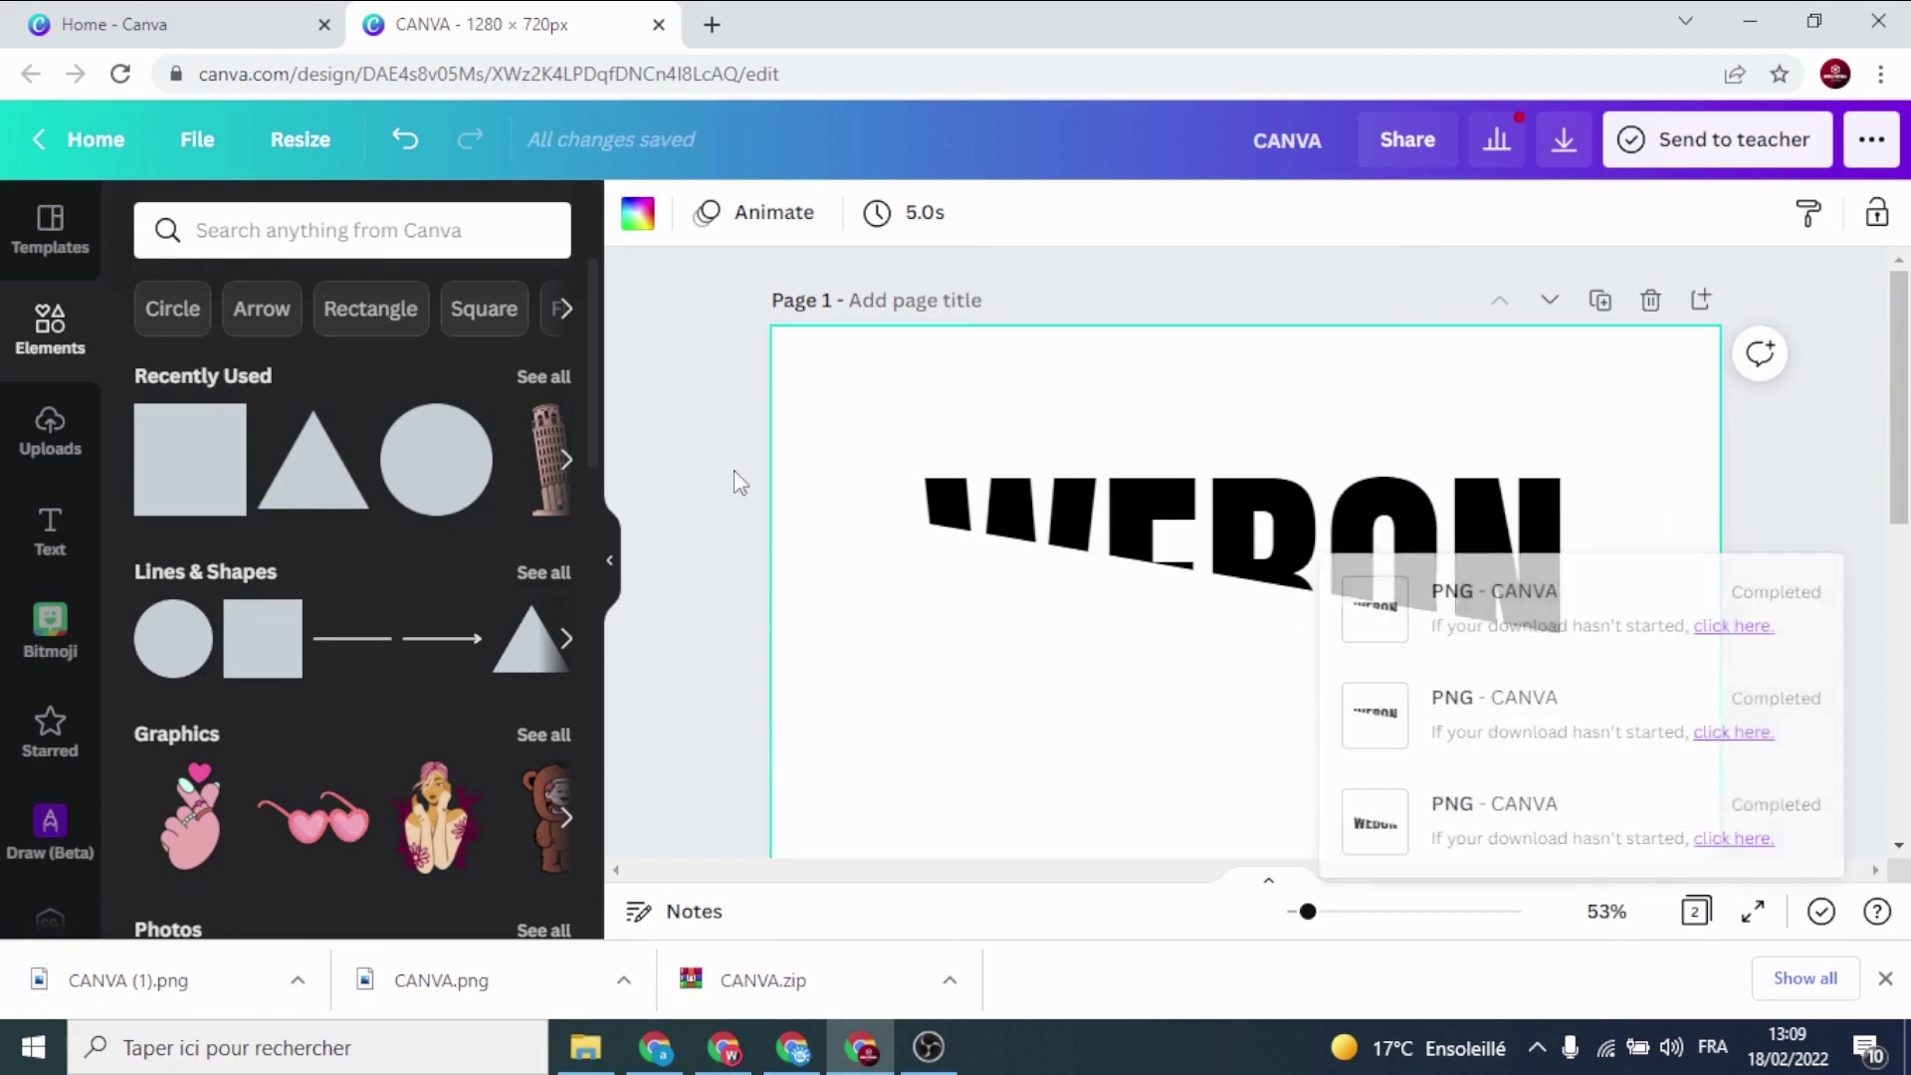
pyautogui.click(712, 507)
pyautogui.scroll(-6, 749, 585)
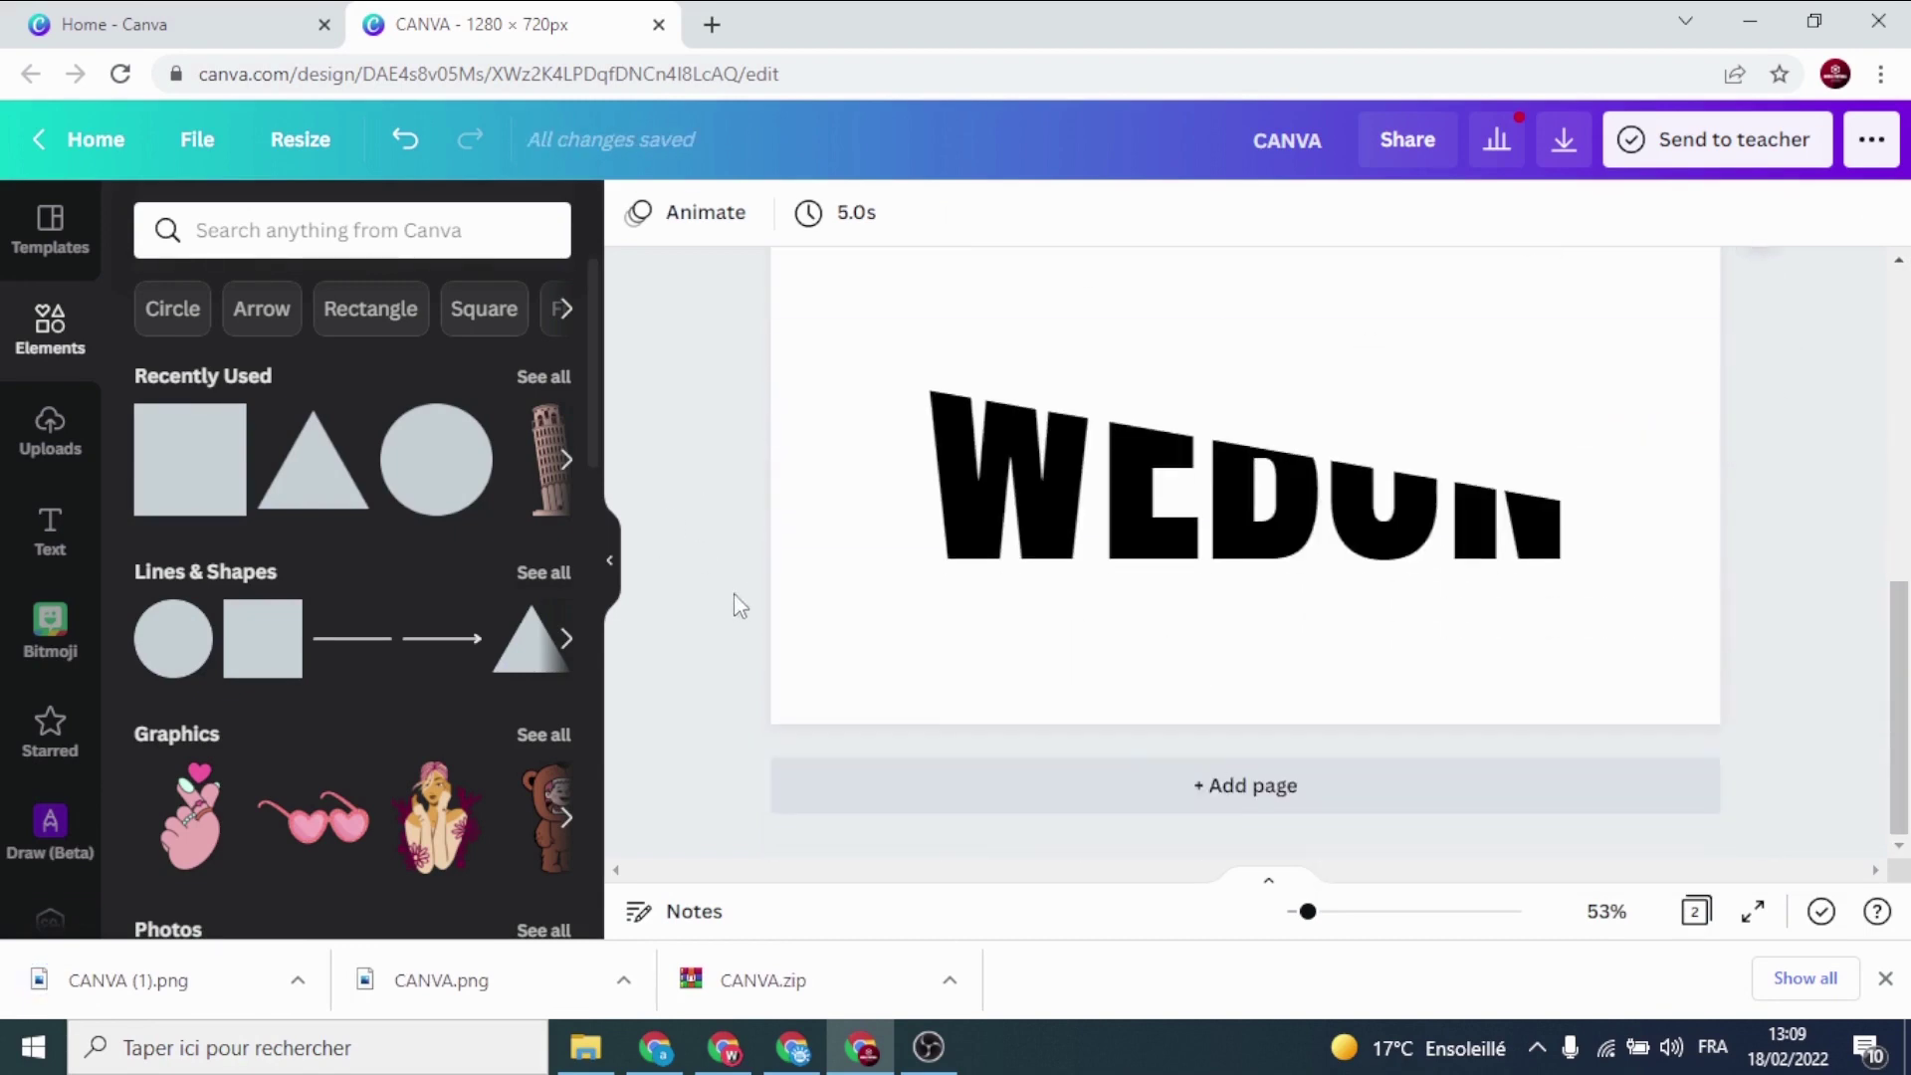
# Add a blank page 3 and upload the downloaded CANVA.png and CANVA (1).png files to the media library
pyautogui.click(1164, 787)
pyautogui.scroll(-2, 700, 499)
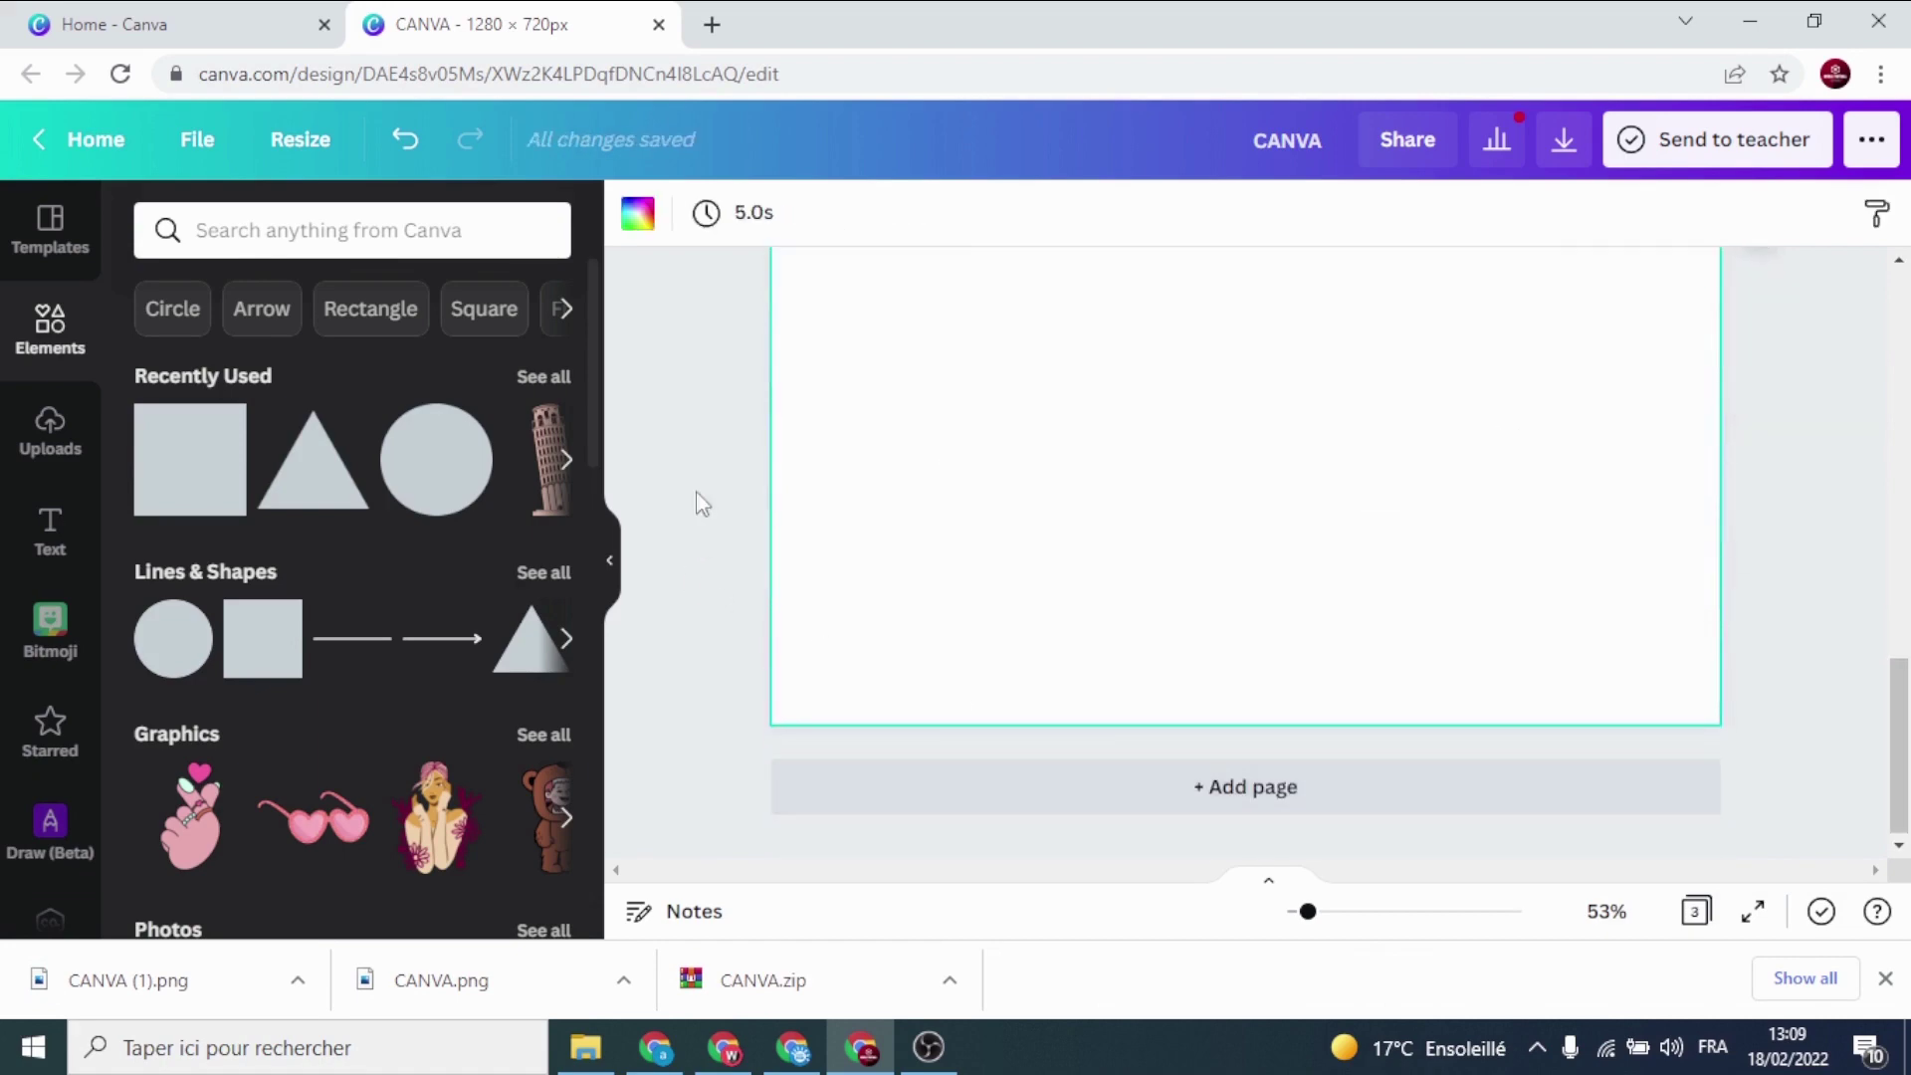
pyautogui.scroll(2, 724, 547)
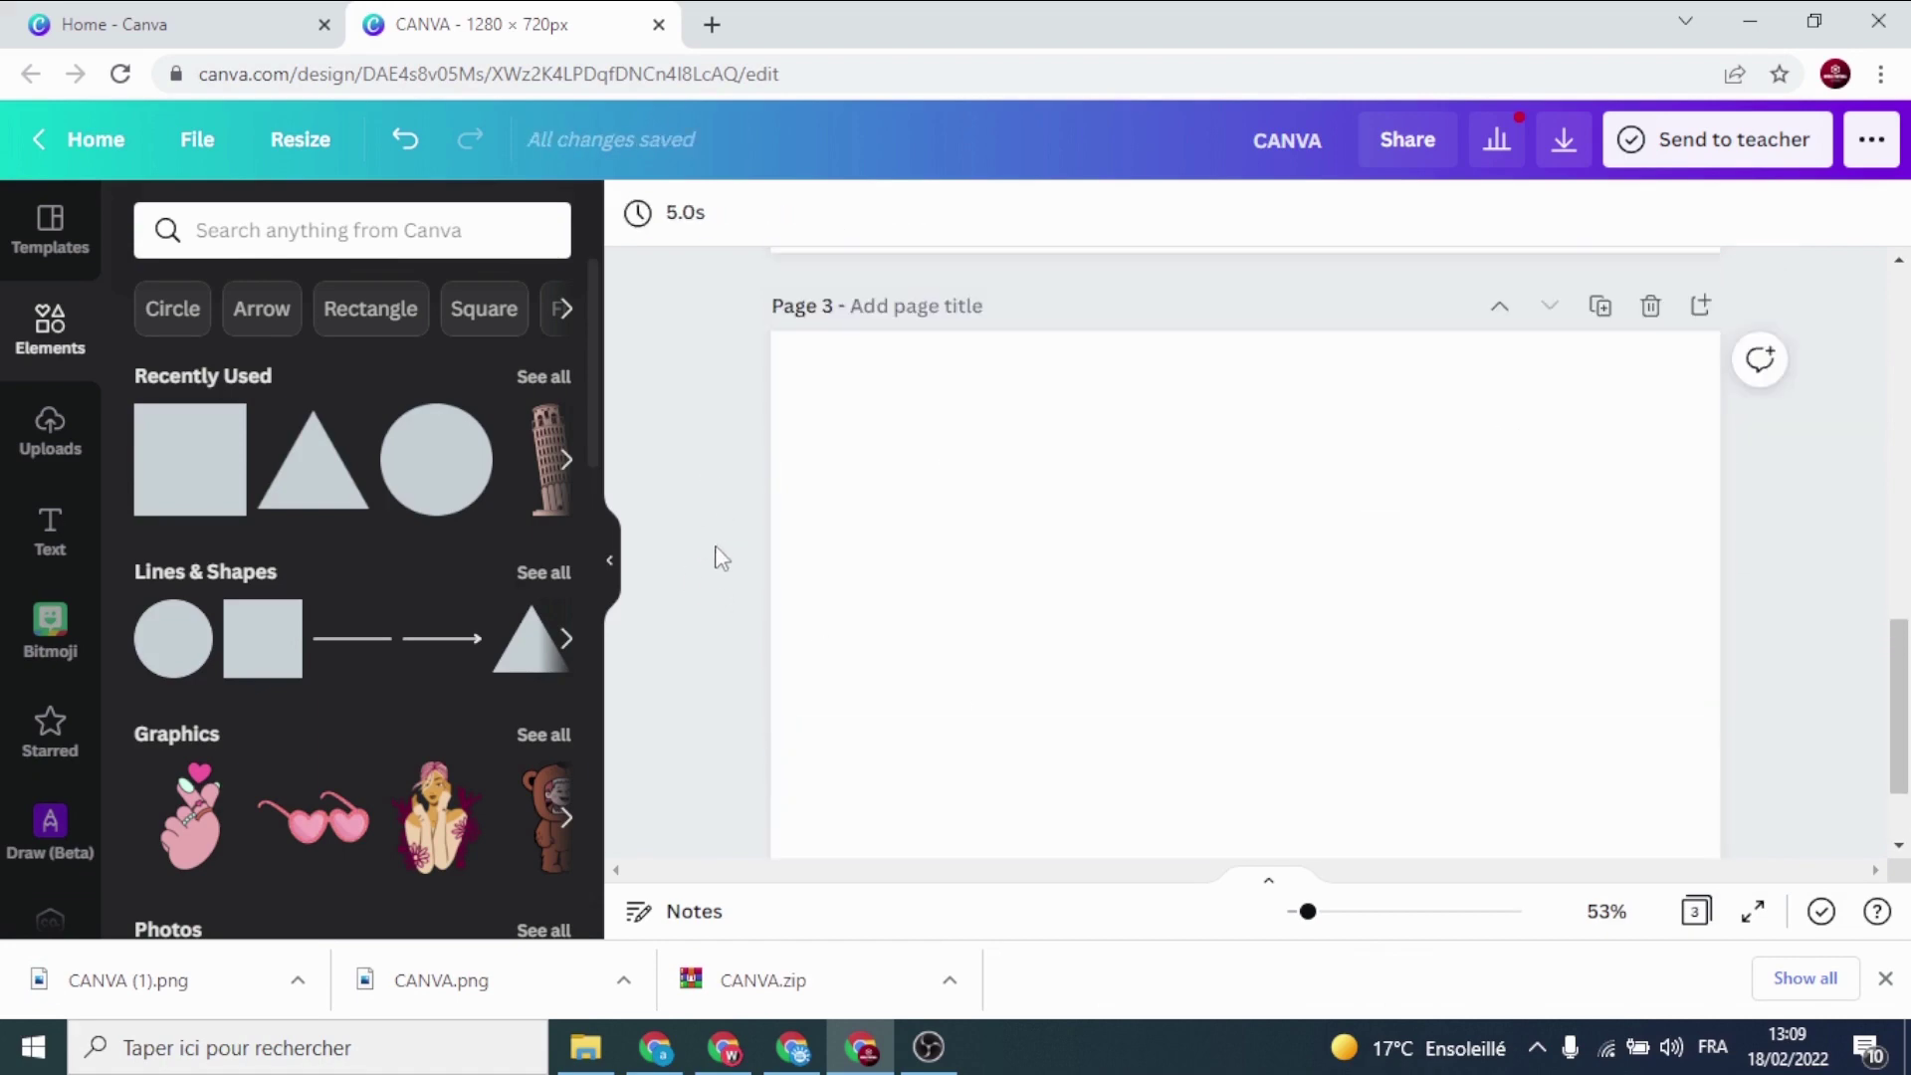
pyautogui.click(45, 423)
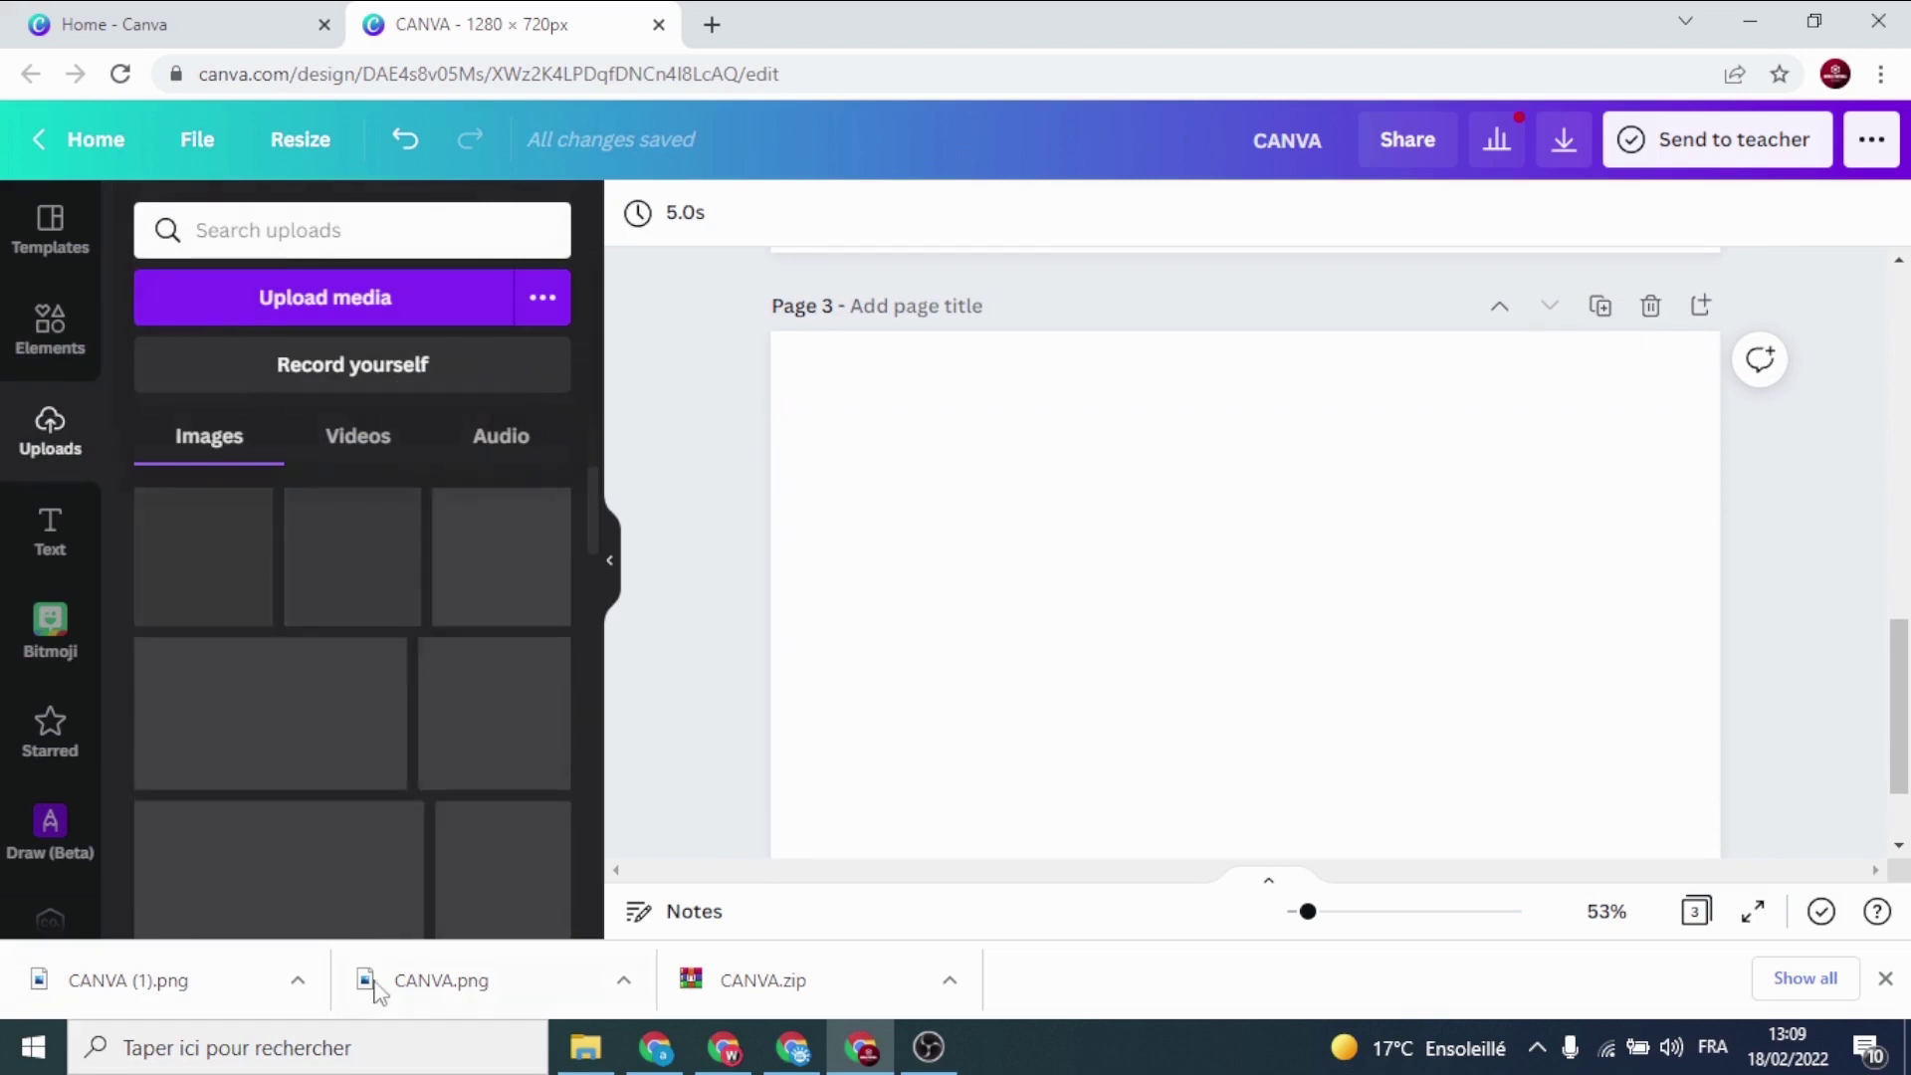
pyautogui.moveTo(376, 983); pyautogui.dragTo(298, 791)
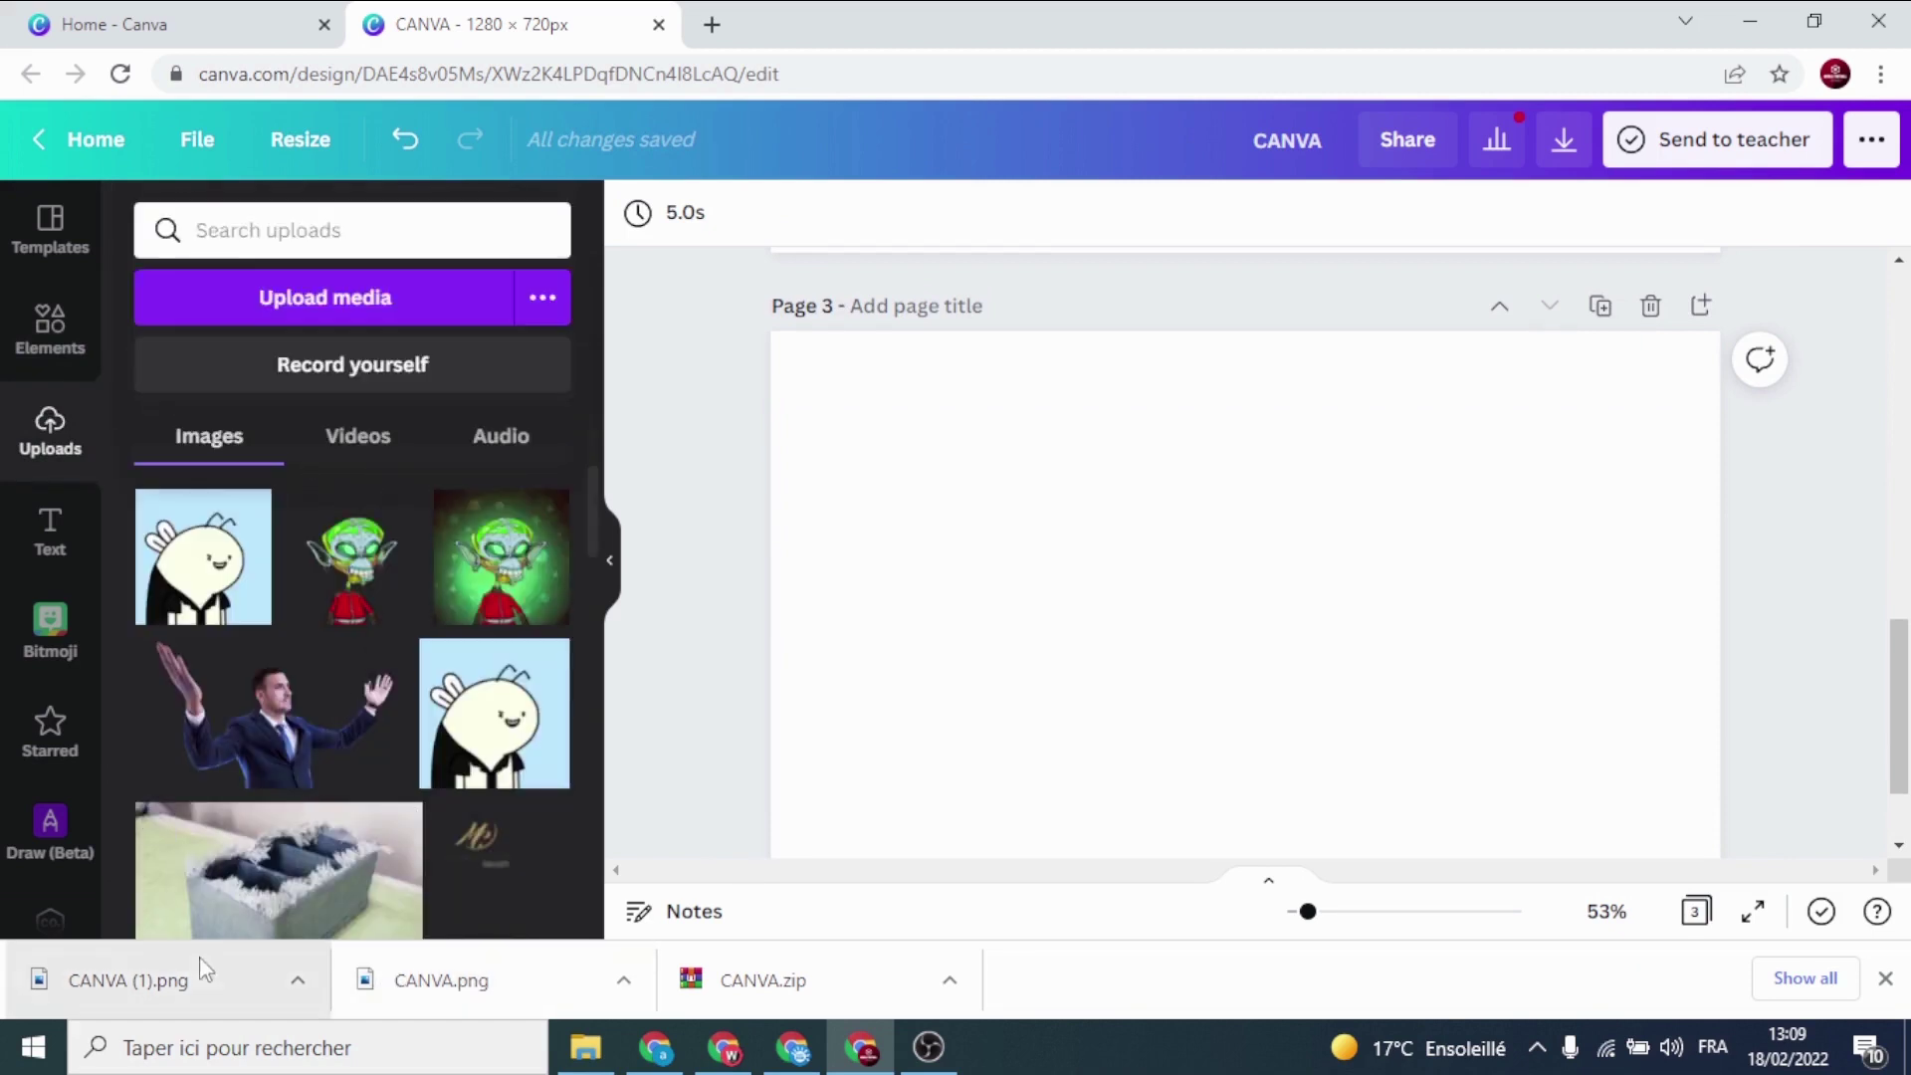
pyautogui.moveTo(143, 990); pyautogui.dragTo(248, 696)
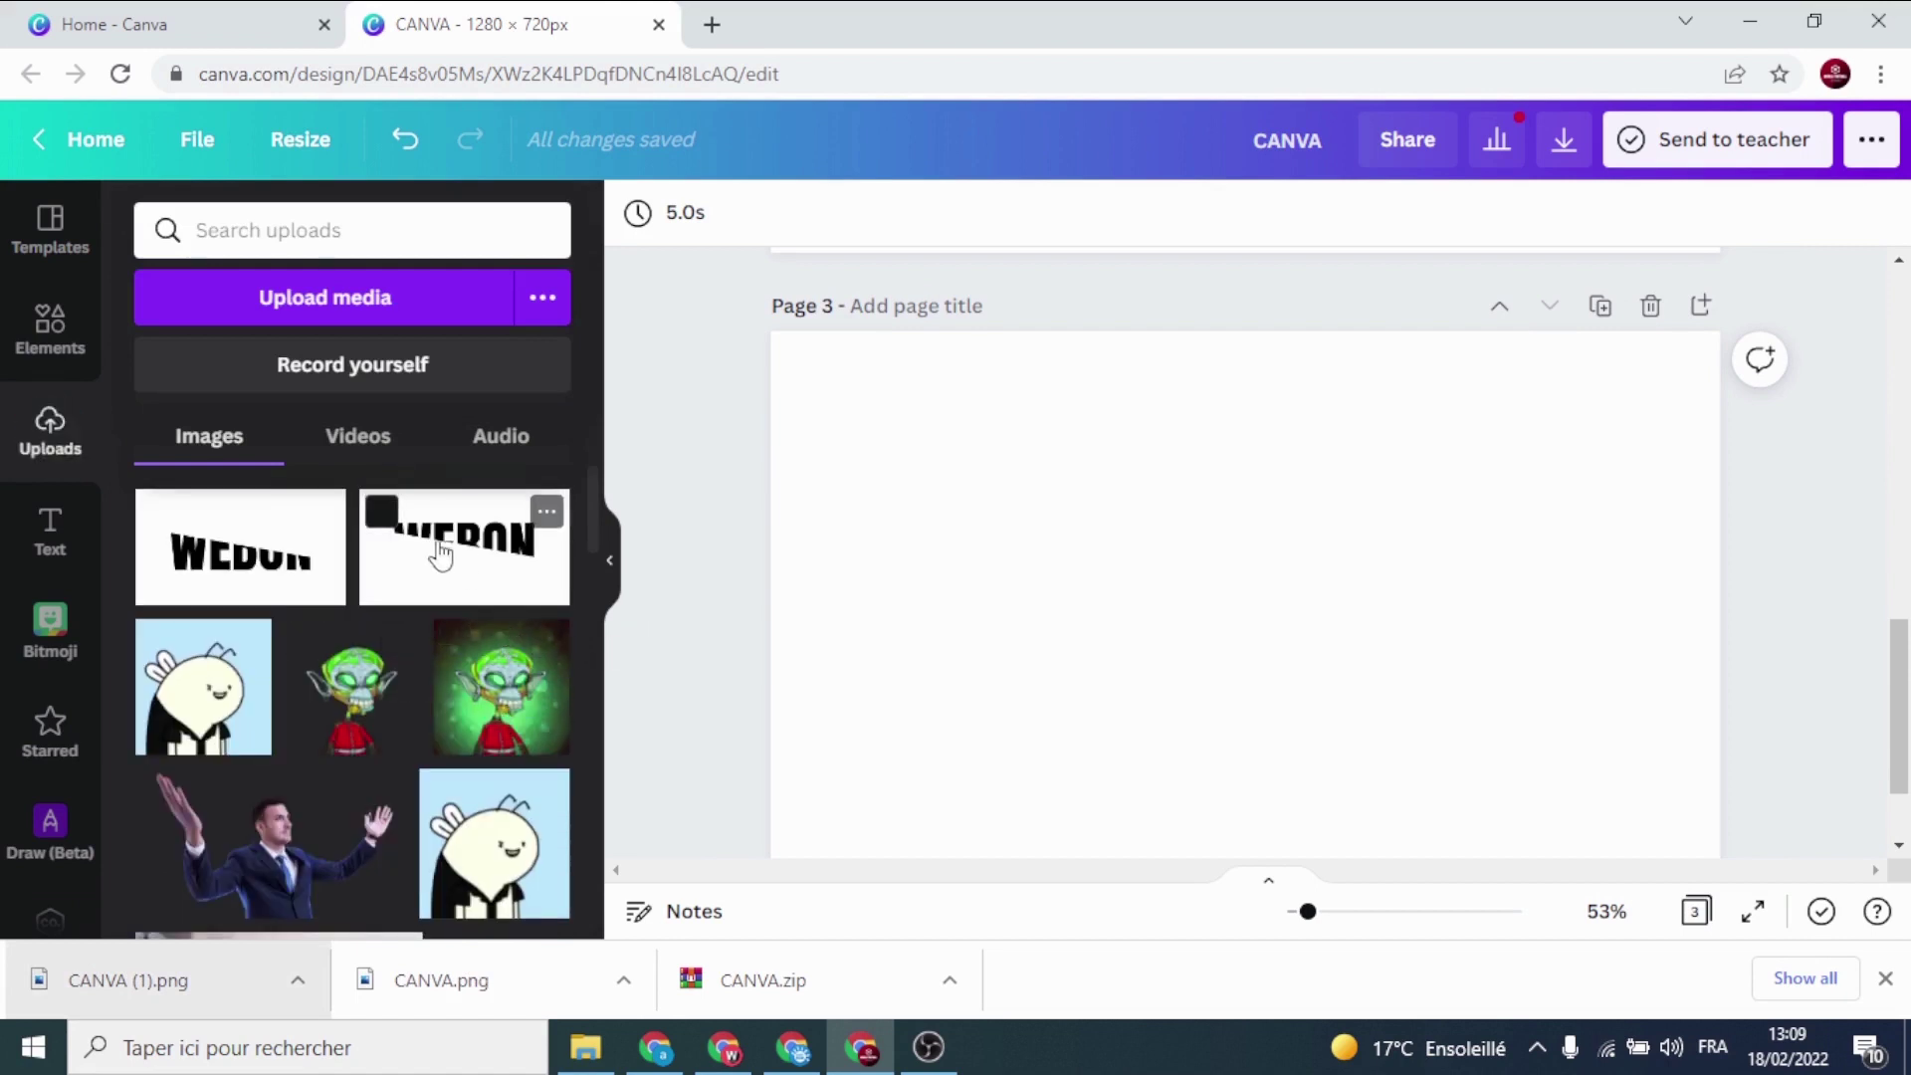
# Place the upper-half WEBON image enlarged on page 3 and crop away the empty area below its text
pyautogui.moveTo(441, 555); pyautogui.dragTo(1080, 505)
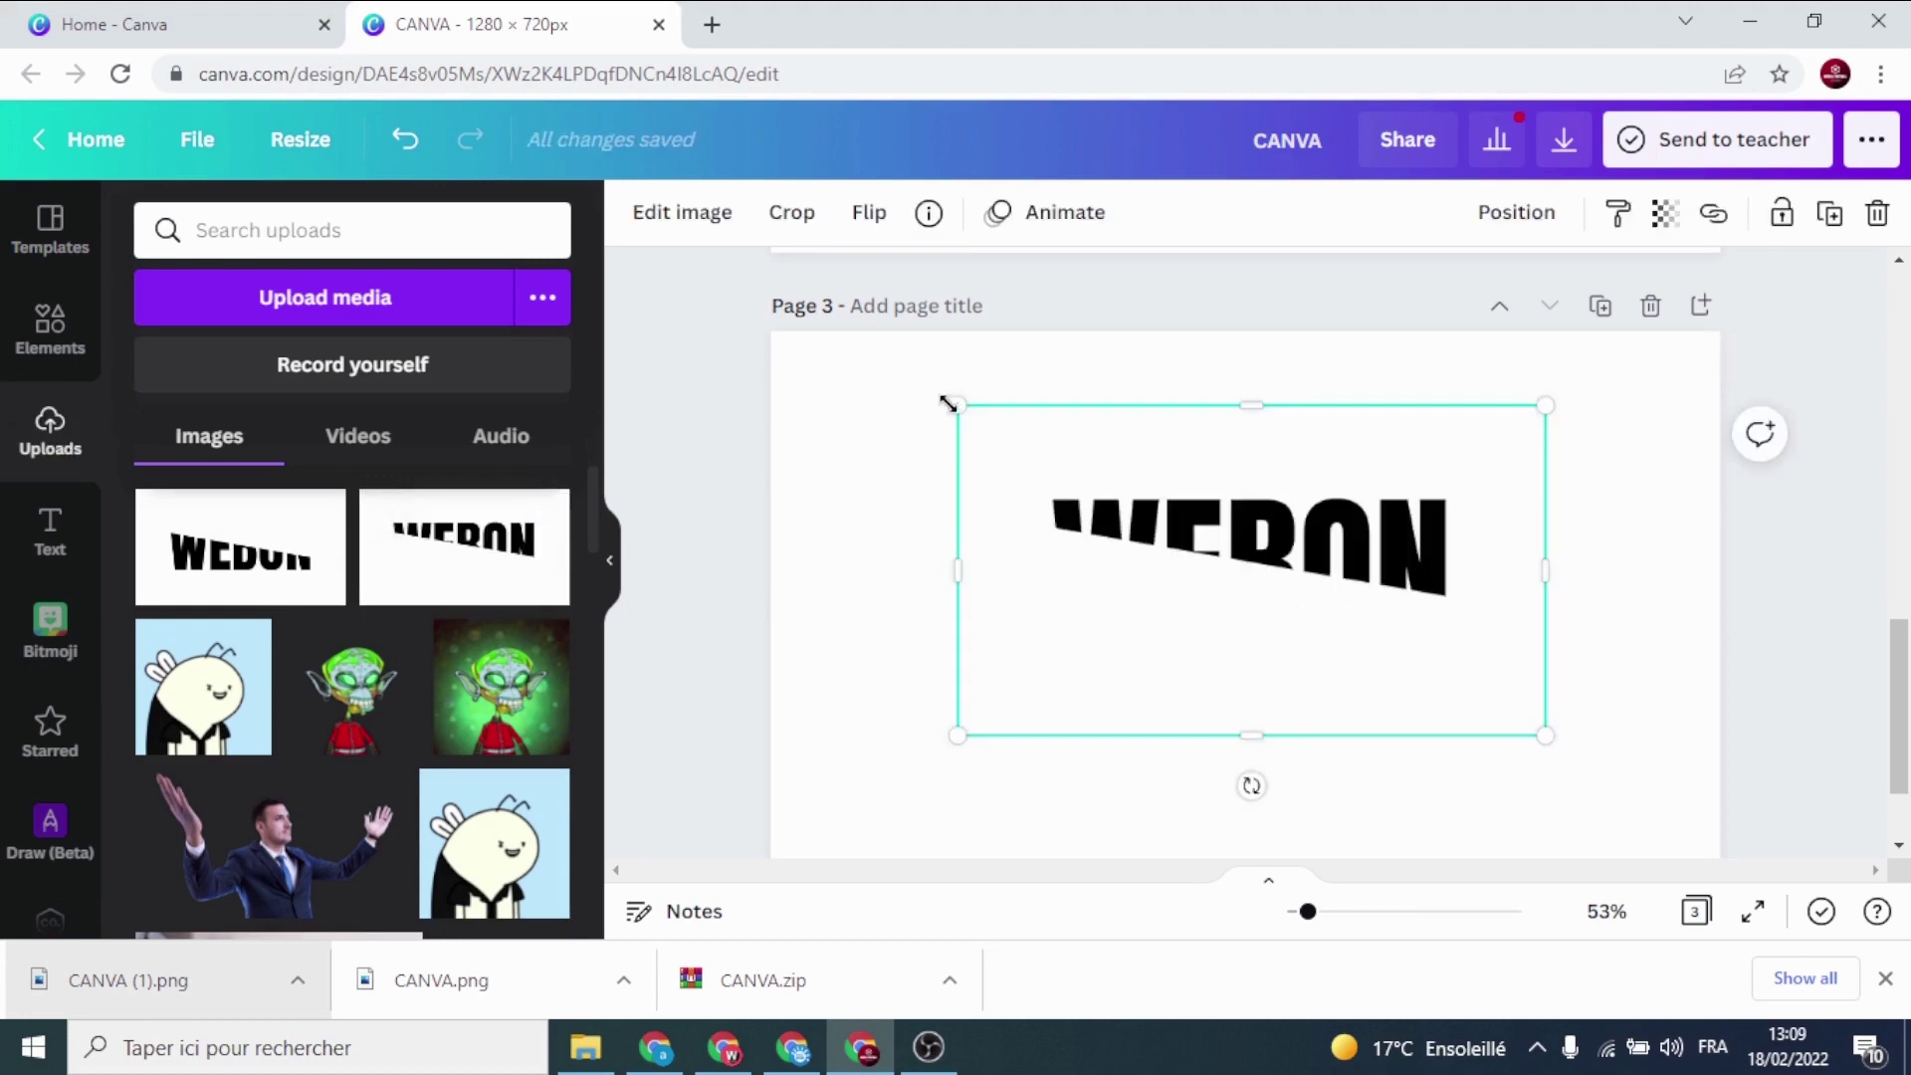
pyautogui.moveTo(948, 403); pyautogui.dragTo(819, 330)
pyautogui.moveTo(1186, 734); pyautogui.dragTo(1180, 576)
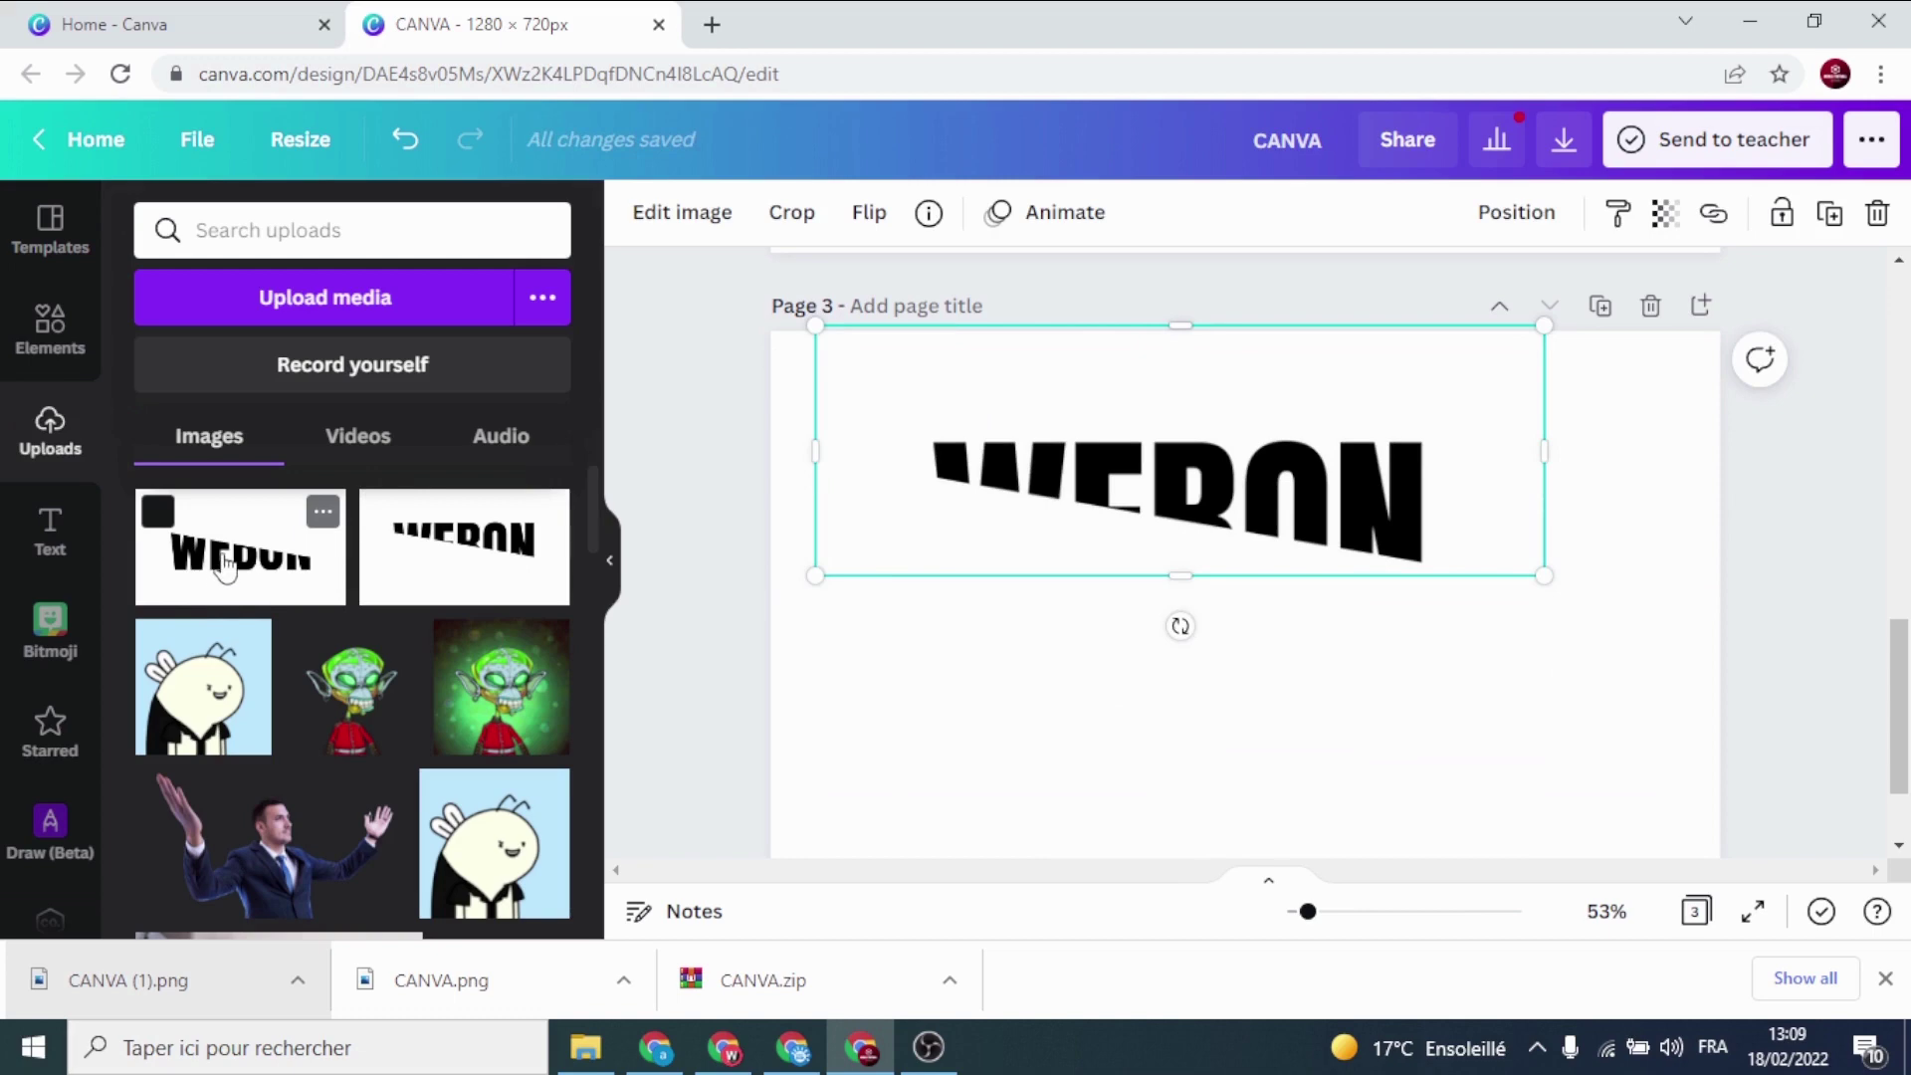
pyautogui.moveTo(1130, 426); pyautogui.dragTo(1253, 448)
# Place the lower-half WEBON image on page 3, crop its empty top, and arrange it beneath the upper half
pyautogui.moveTo(261, 557); pyautogui.dragTo(1025, 658)
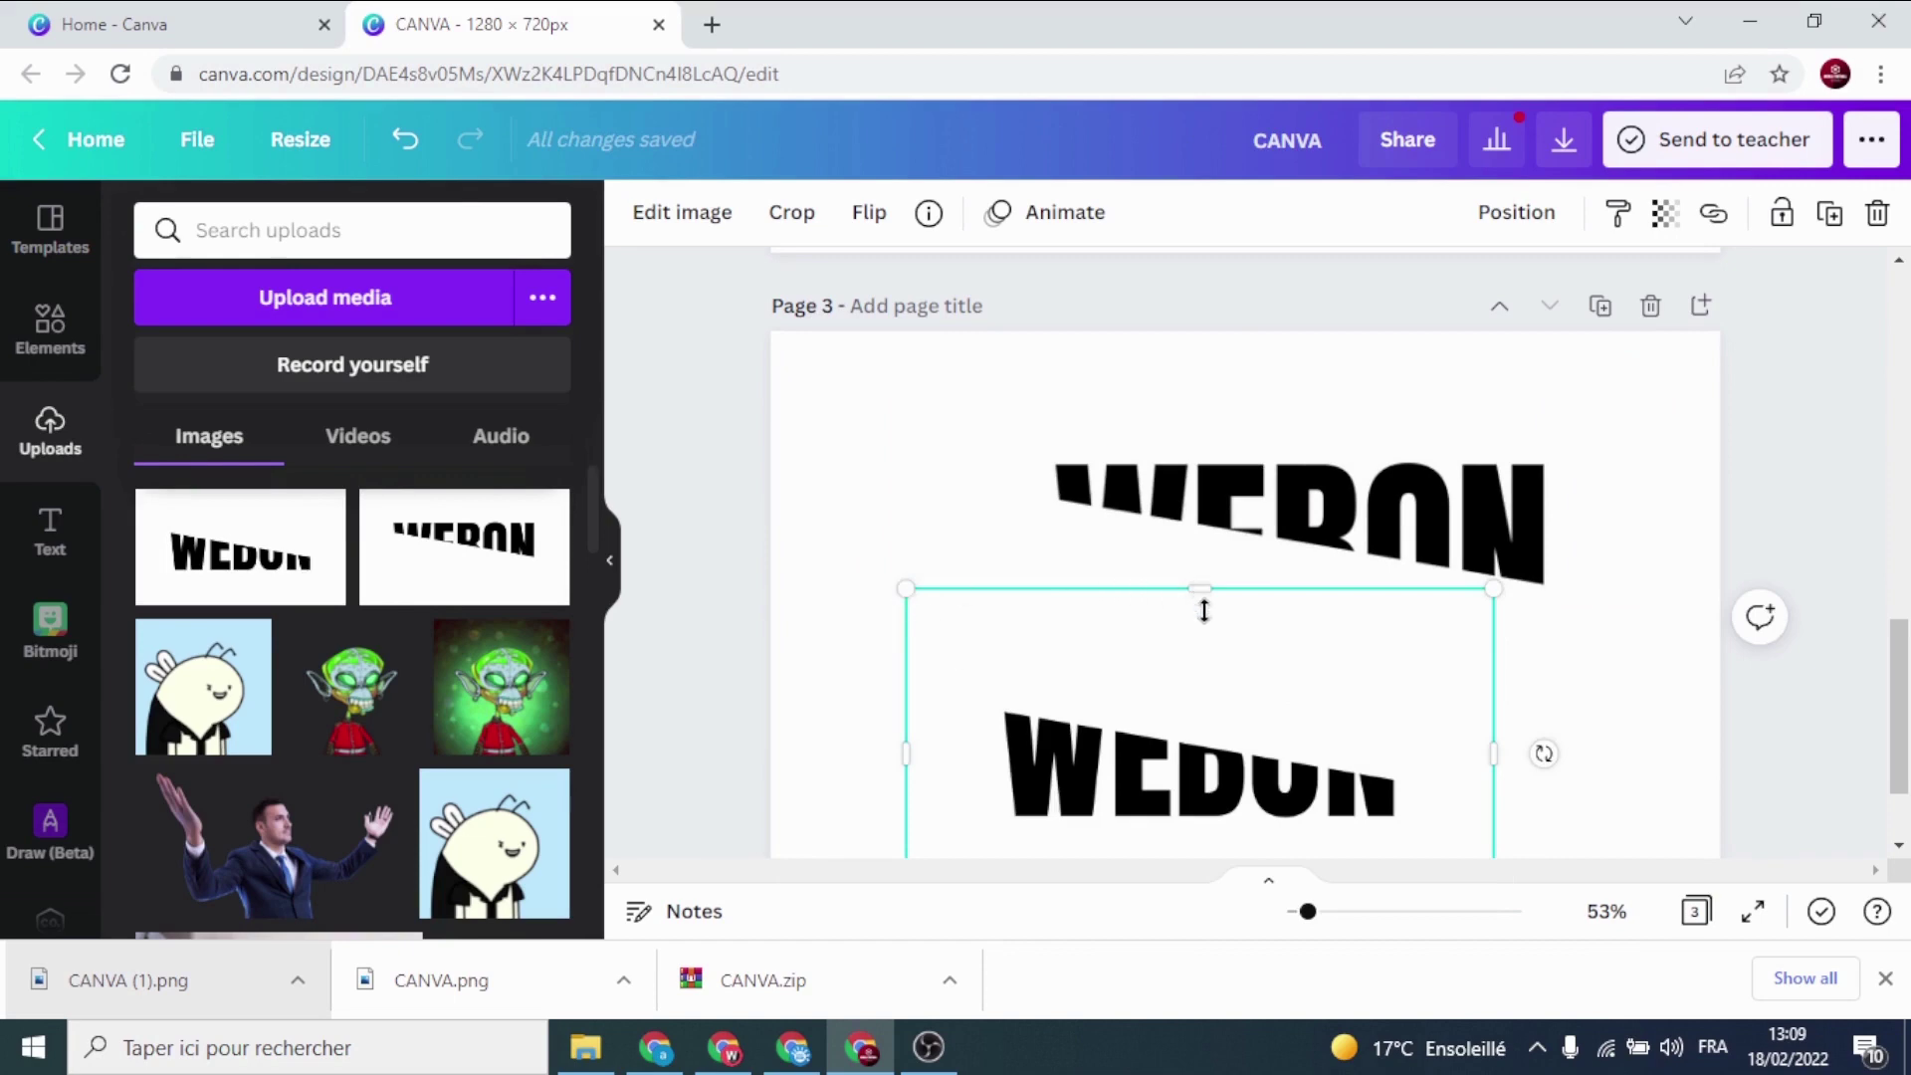
pyautogui.moveTo(1205, 609); pyautogui.dragTo(1224, 691)
pyautogui.moveTo(1143, 765); pyautogui.dragTo(1175, 685)
pyautogui.moveTo(1131, 555); pyautogui.dragTo(1059, 580)
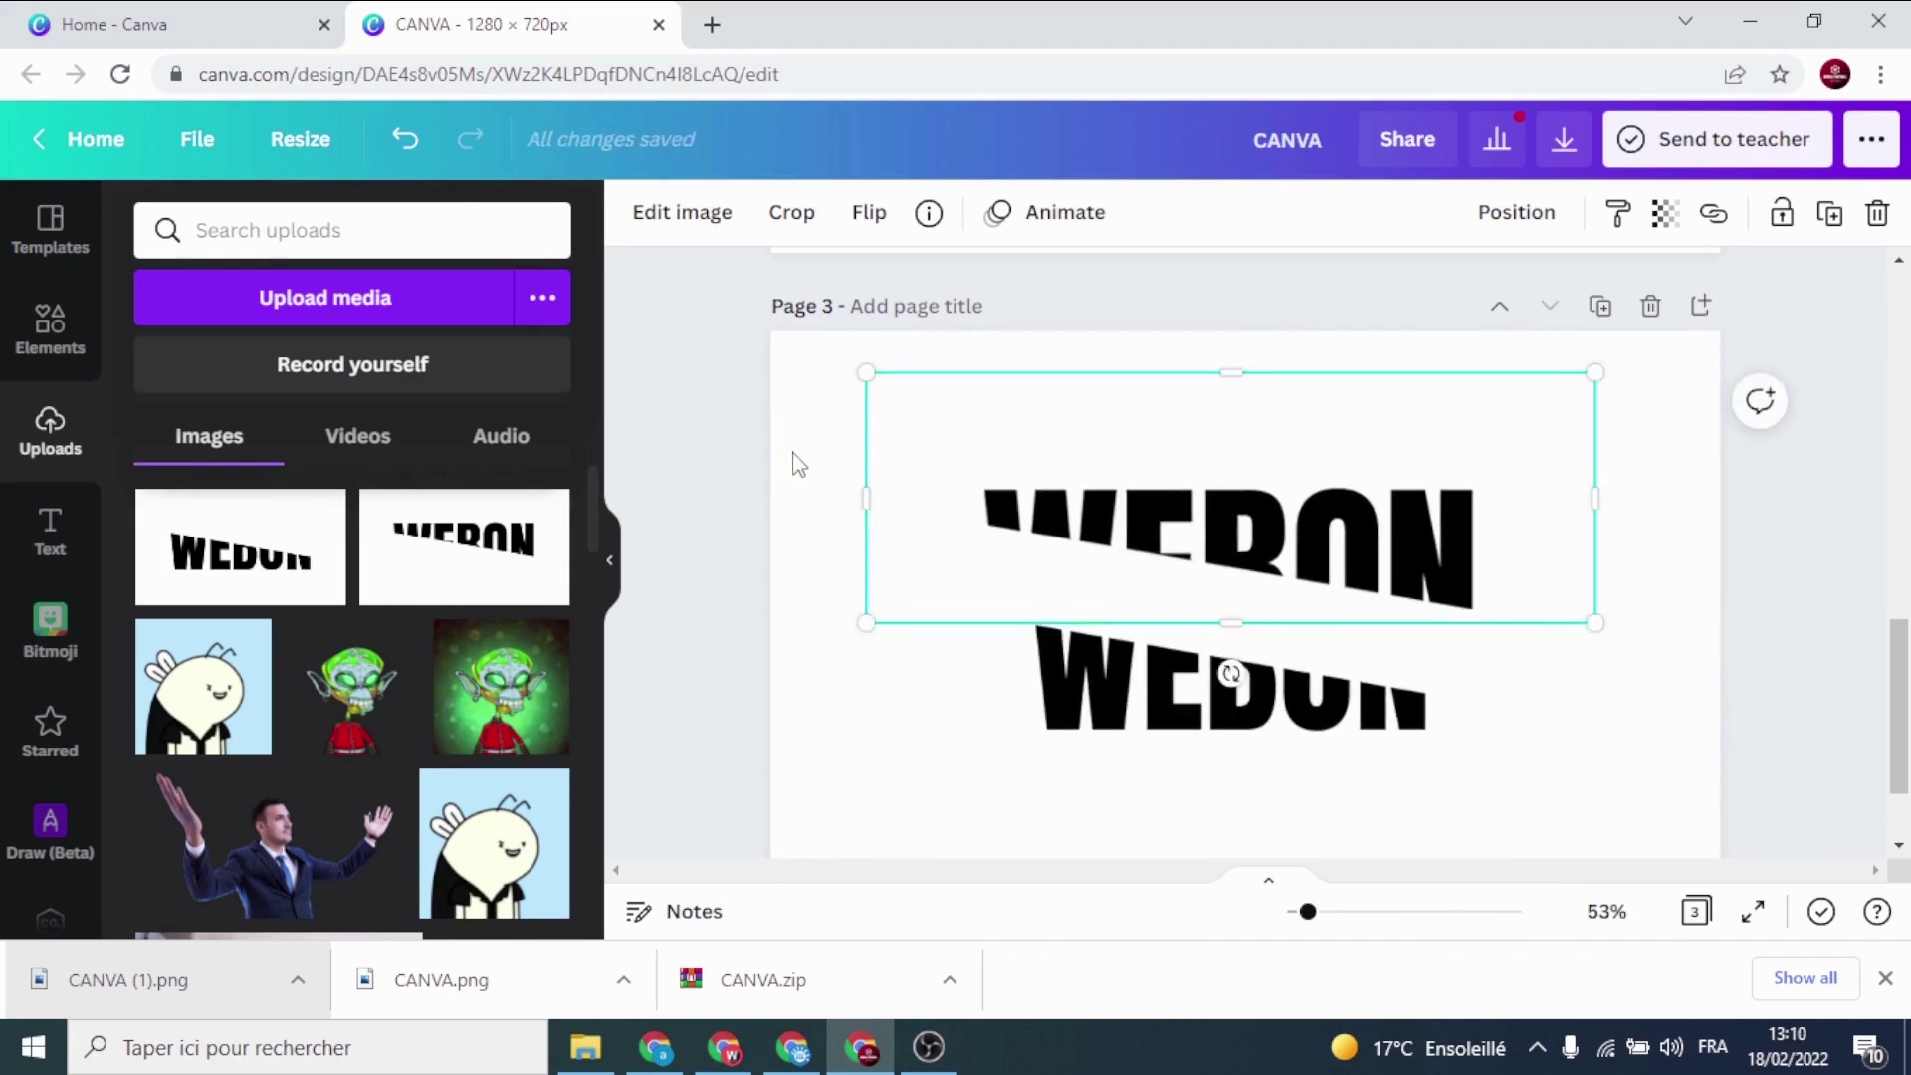
# Set the page 3 background to orange #EF630A
pyautogui.click(796, 464)
pyautogui.click(638, 214)
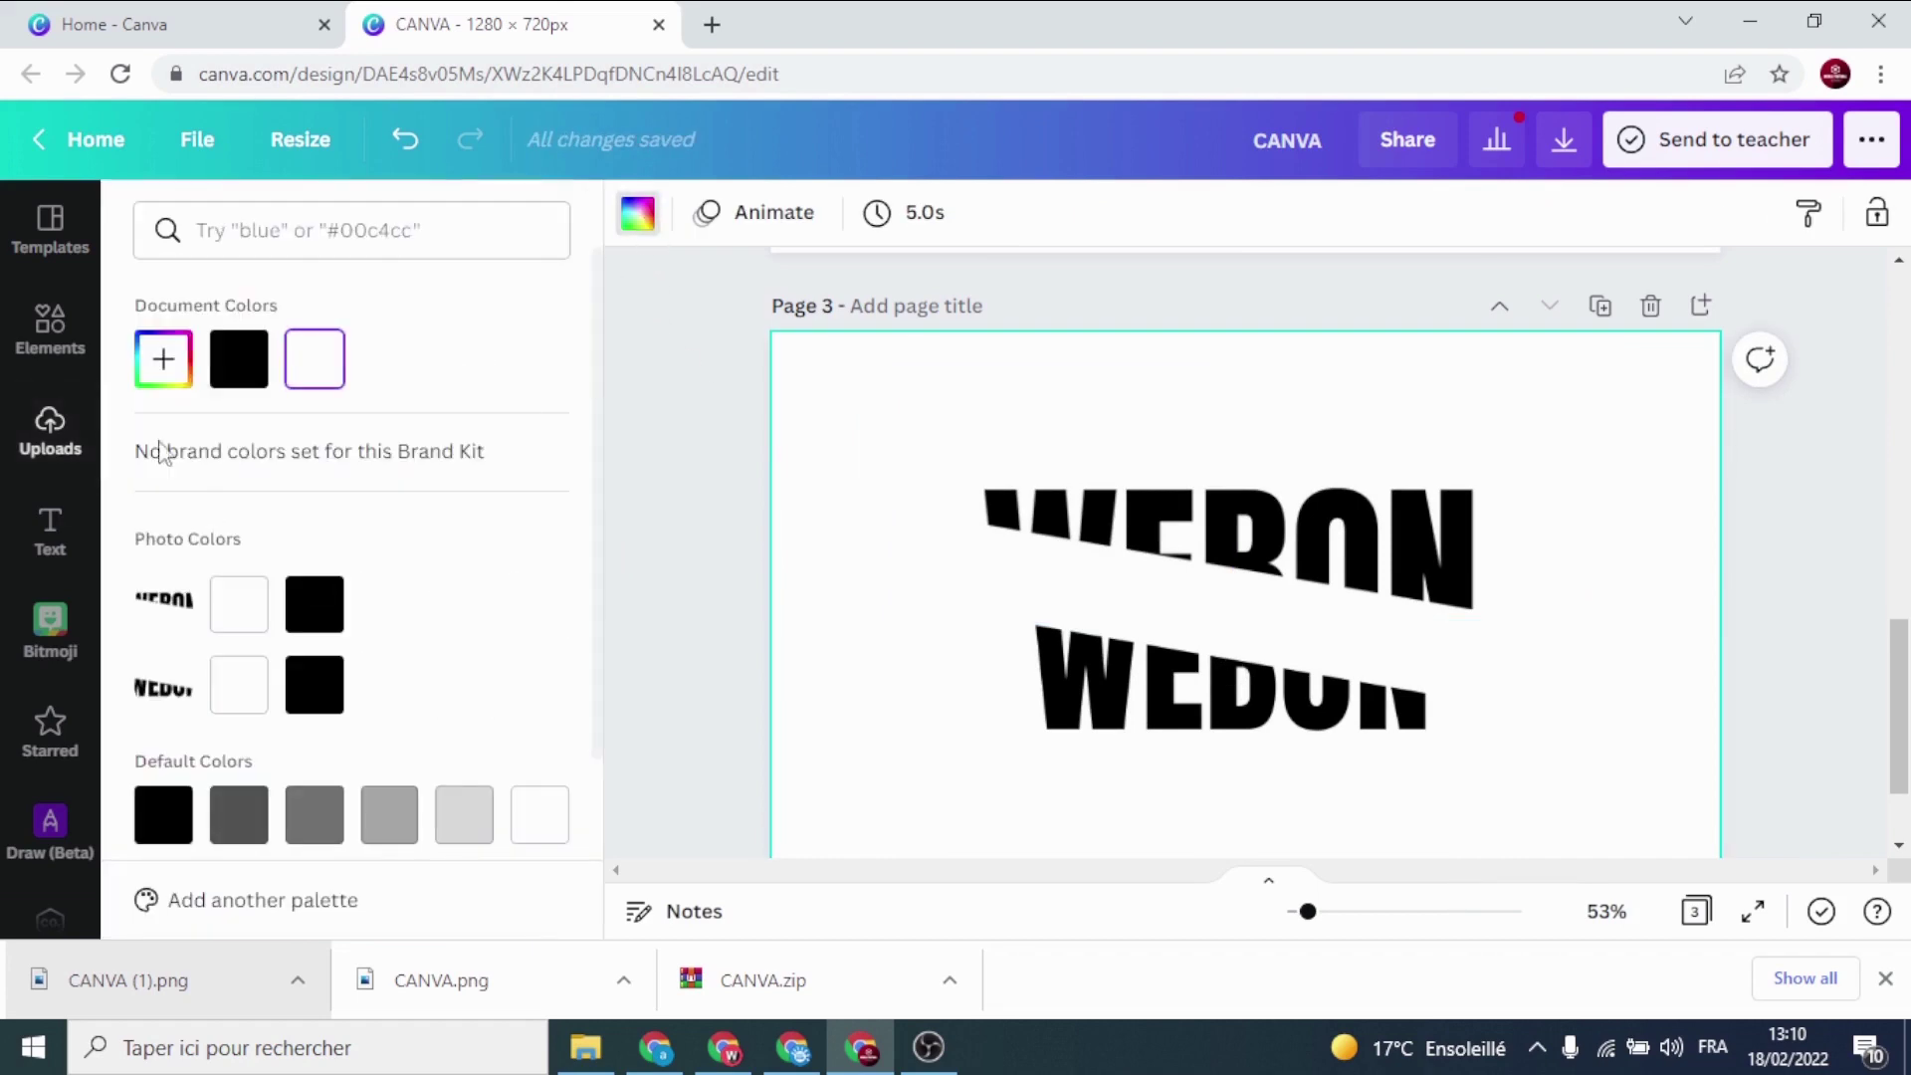
pyautogui.click(179, 368)
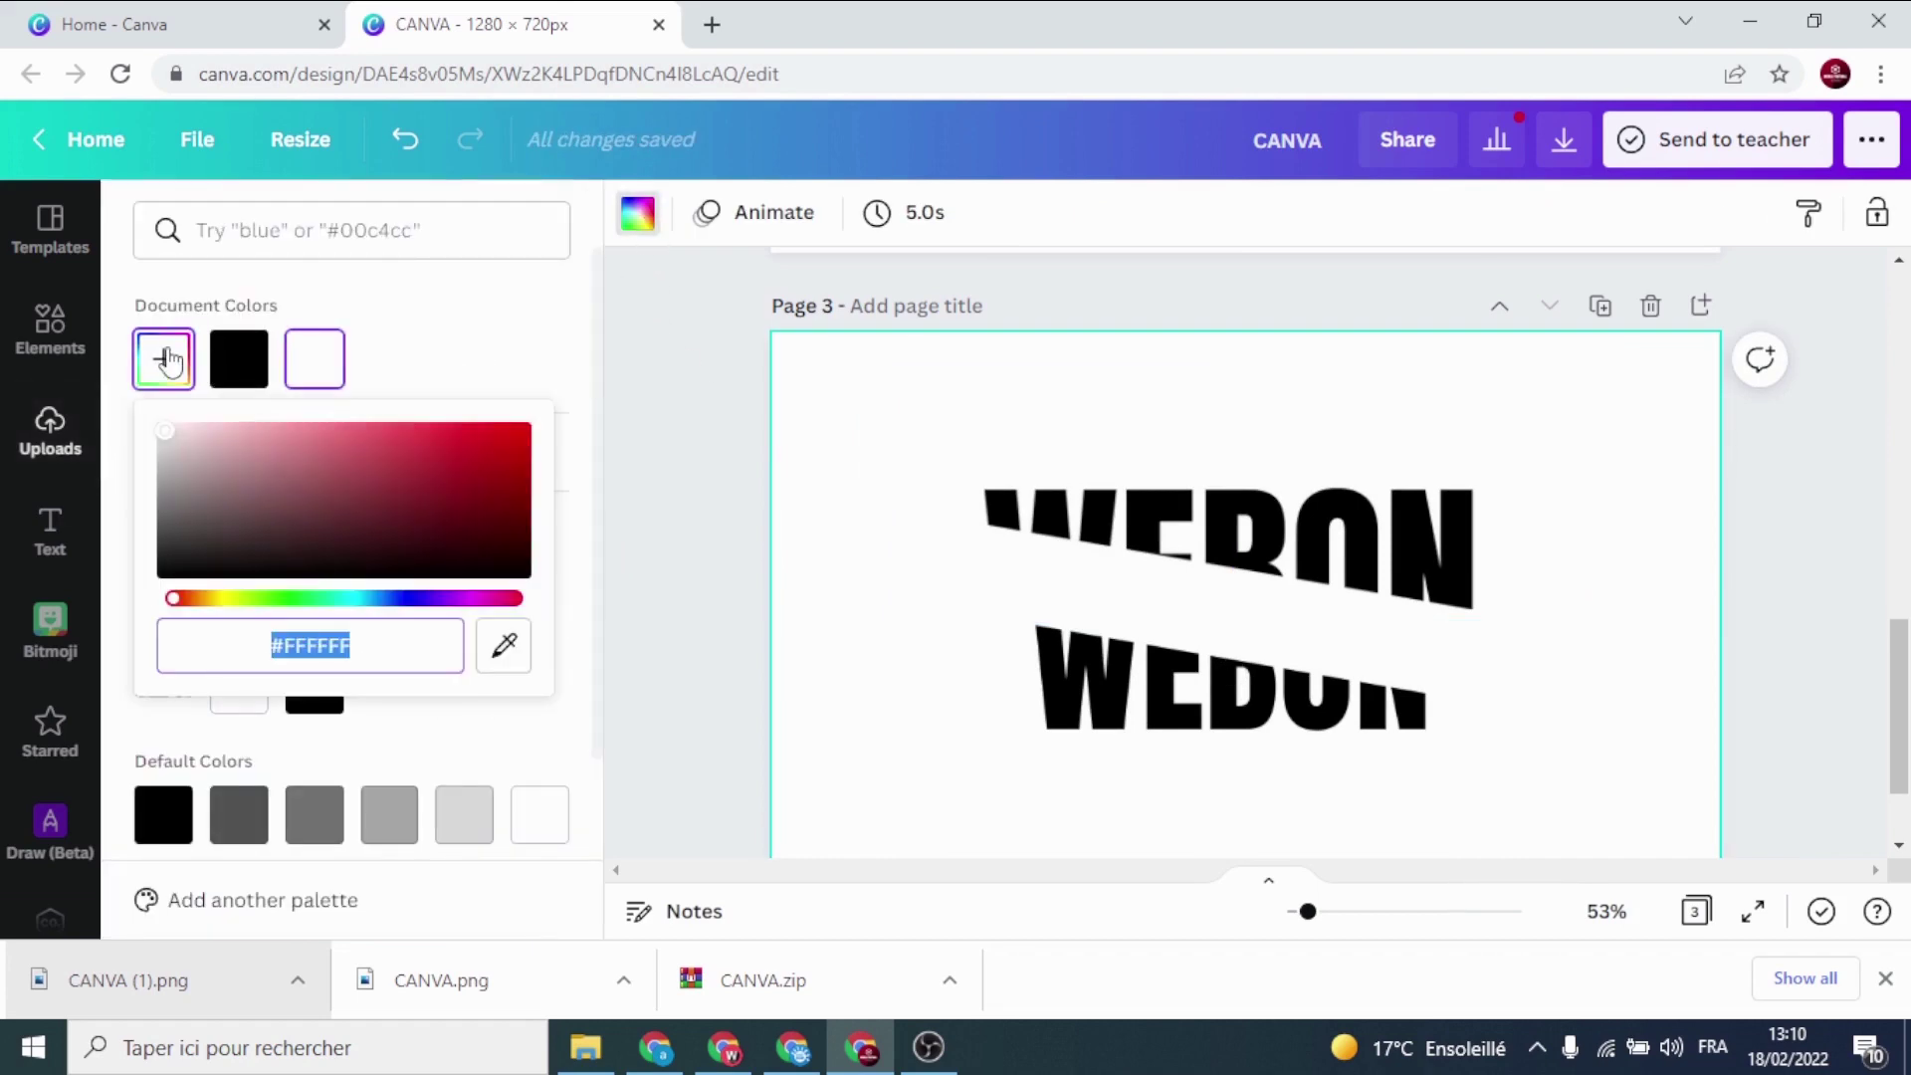
pyautogui.moveTo(212, 601)
pyautogui.mouseDown()
pyautogui.moveTo(177, 600)
pyautogui.moveTo(201, 604)
pyautogui.mouseUp()
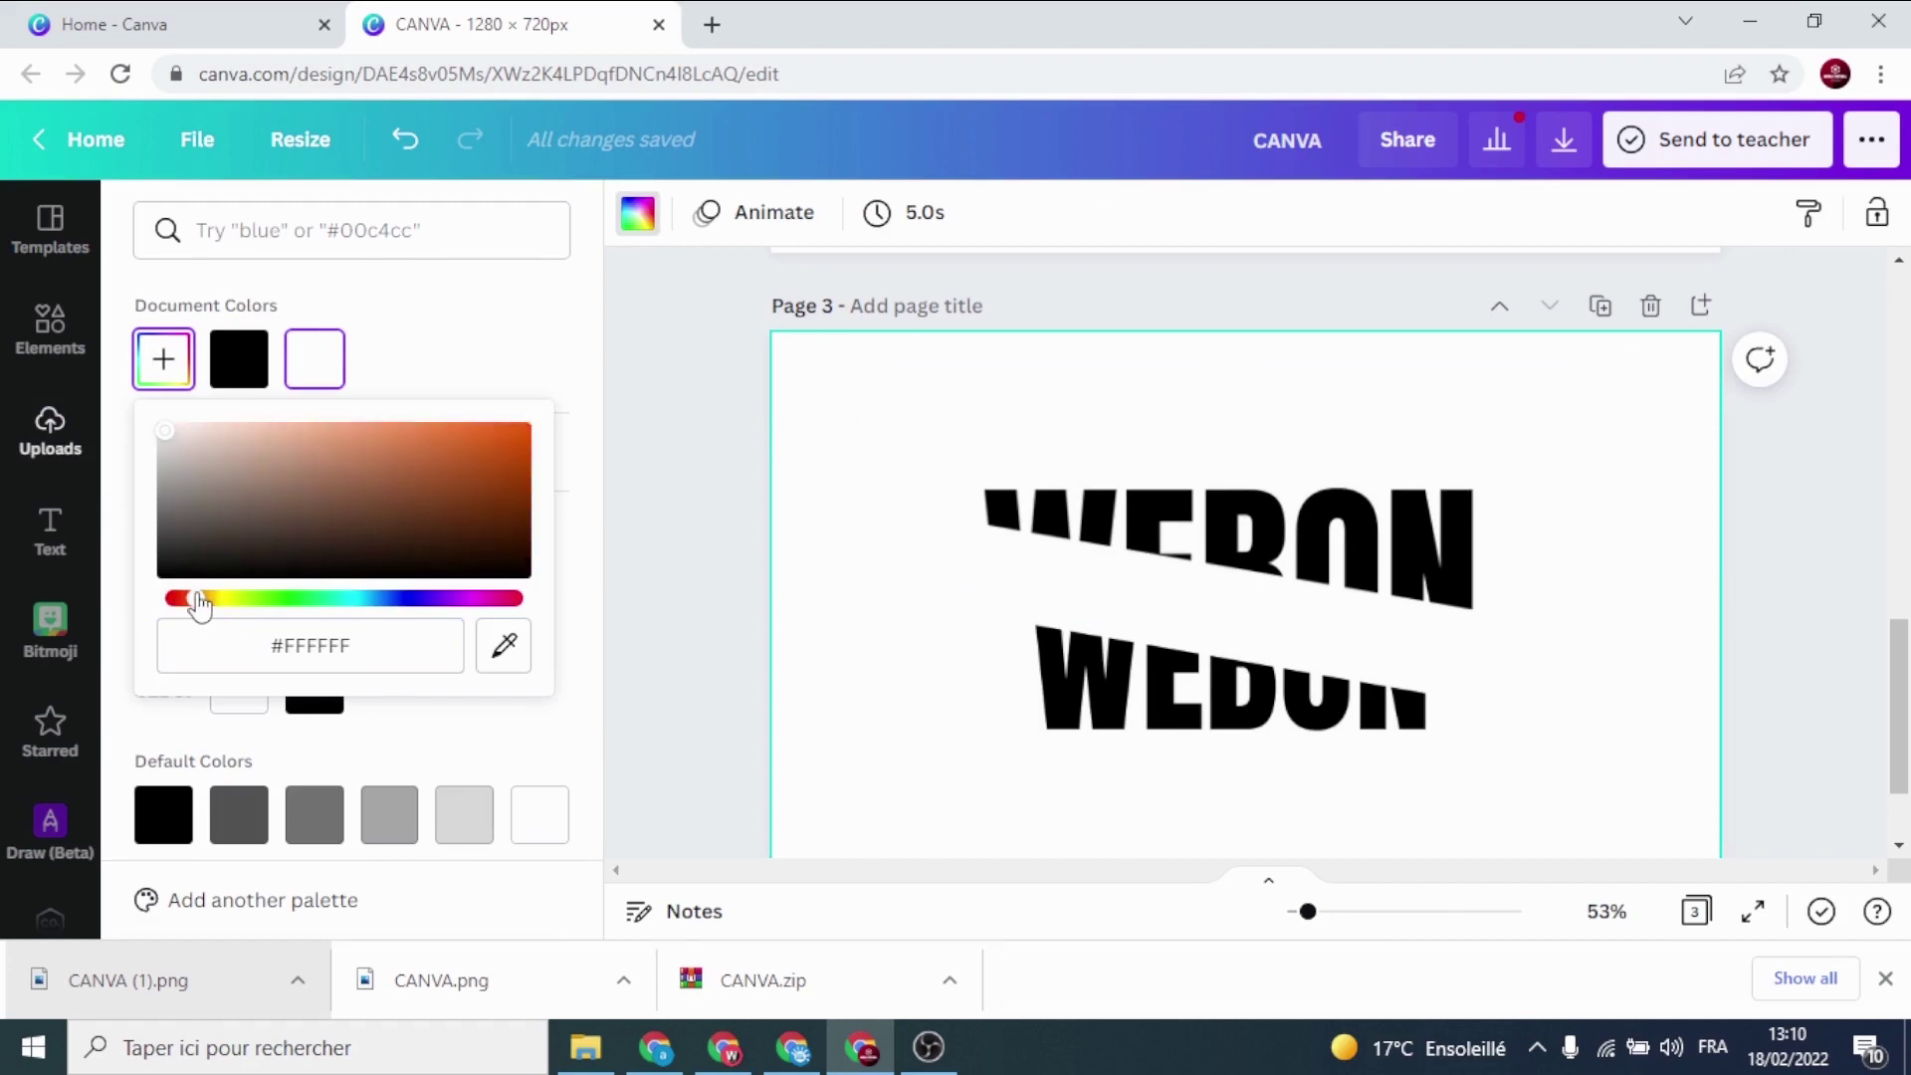
pyautogui.click(517, 435)
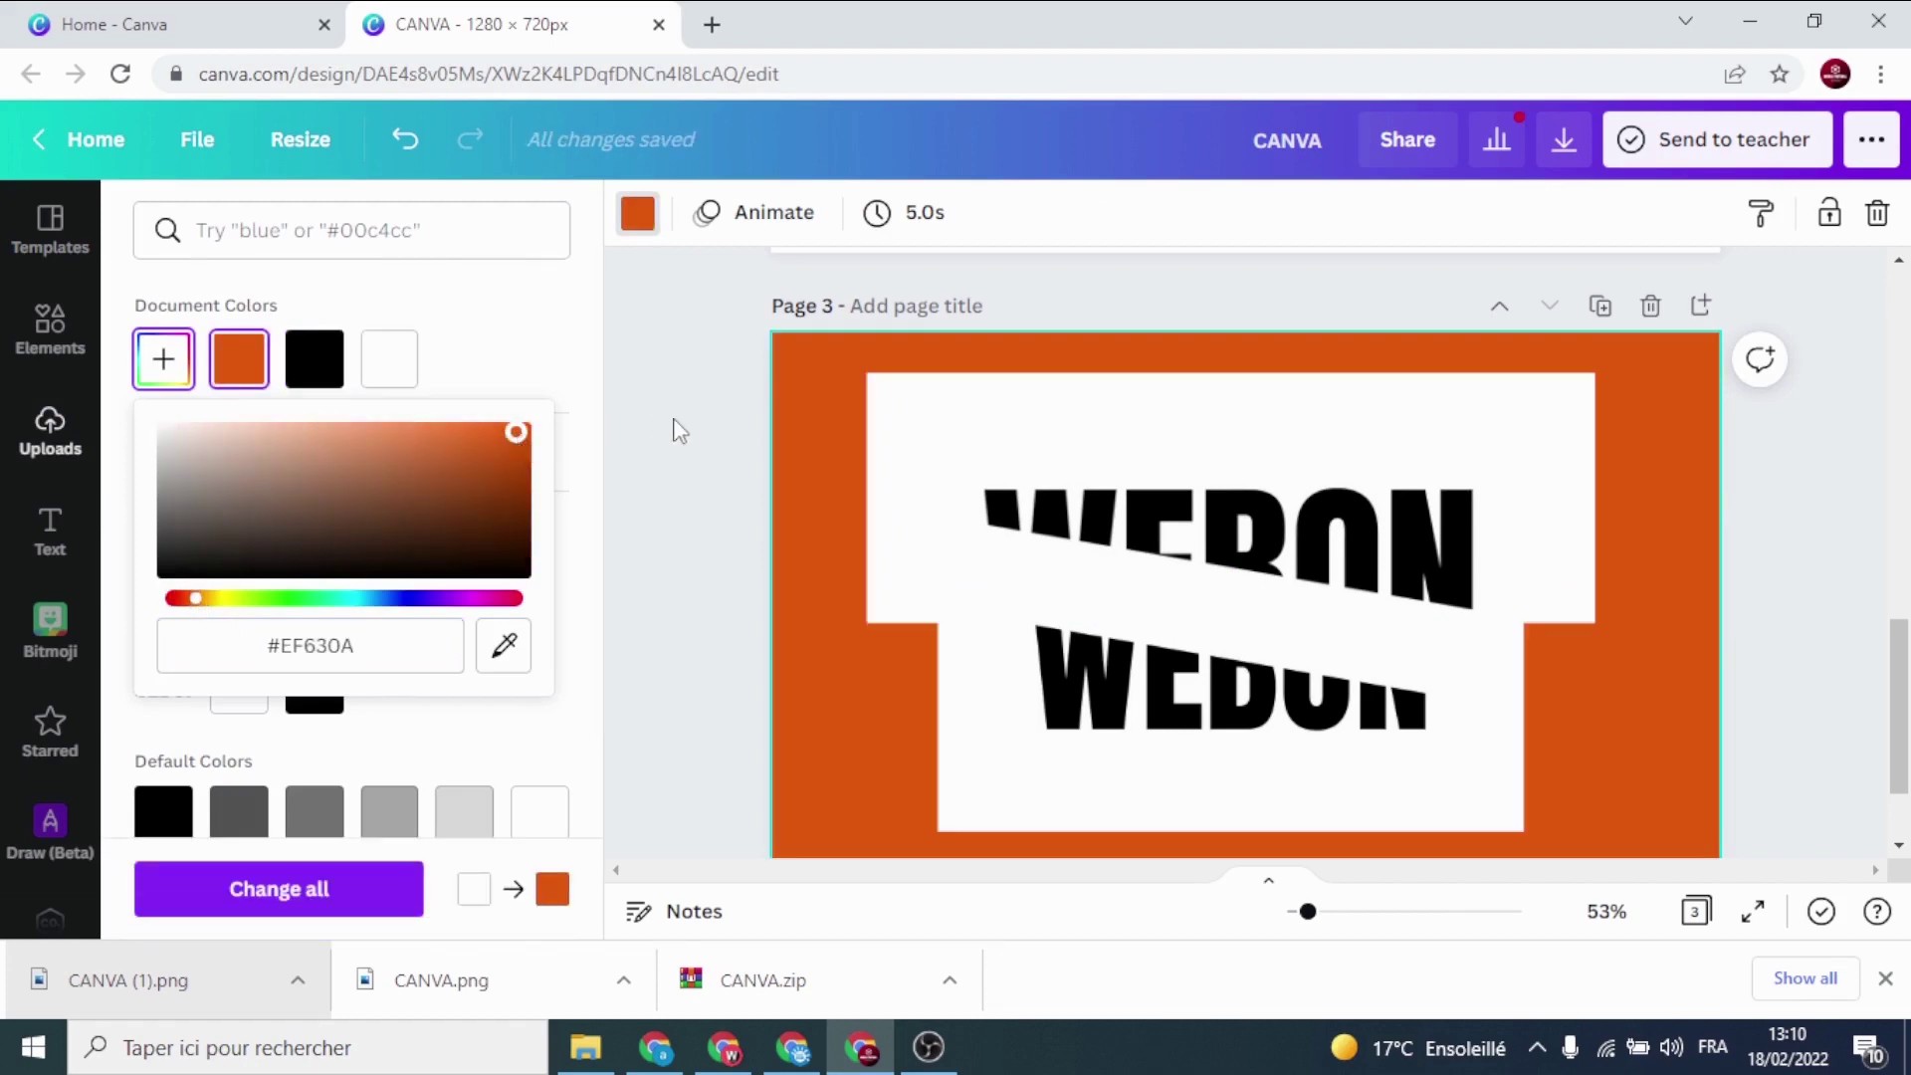
pyautogui.click(680, 430)
# Shift the lower-half image slightly down and crop the empty area above the text in the upper-half image
pyautogui.moveTo(1215, 722); pyautogui.dragTo(1216, 734)
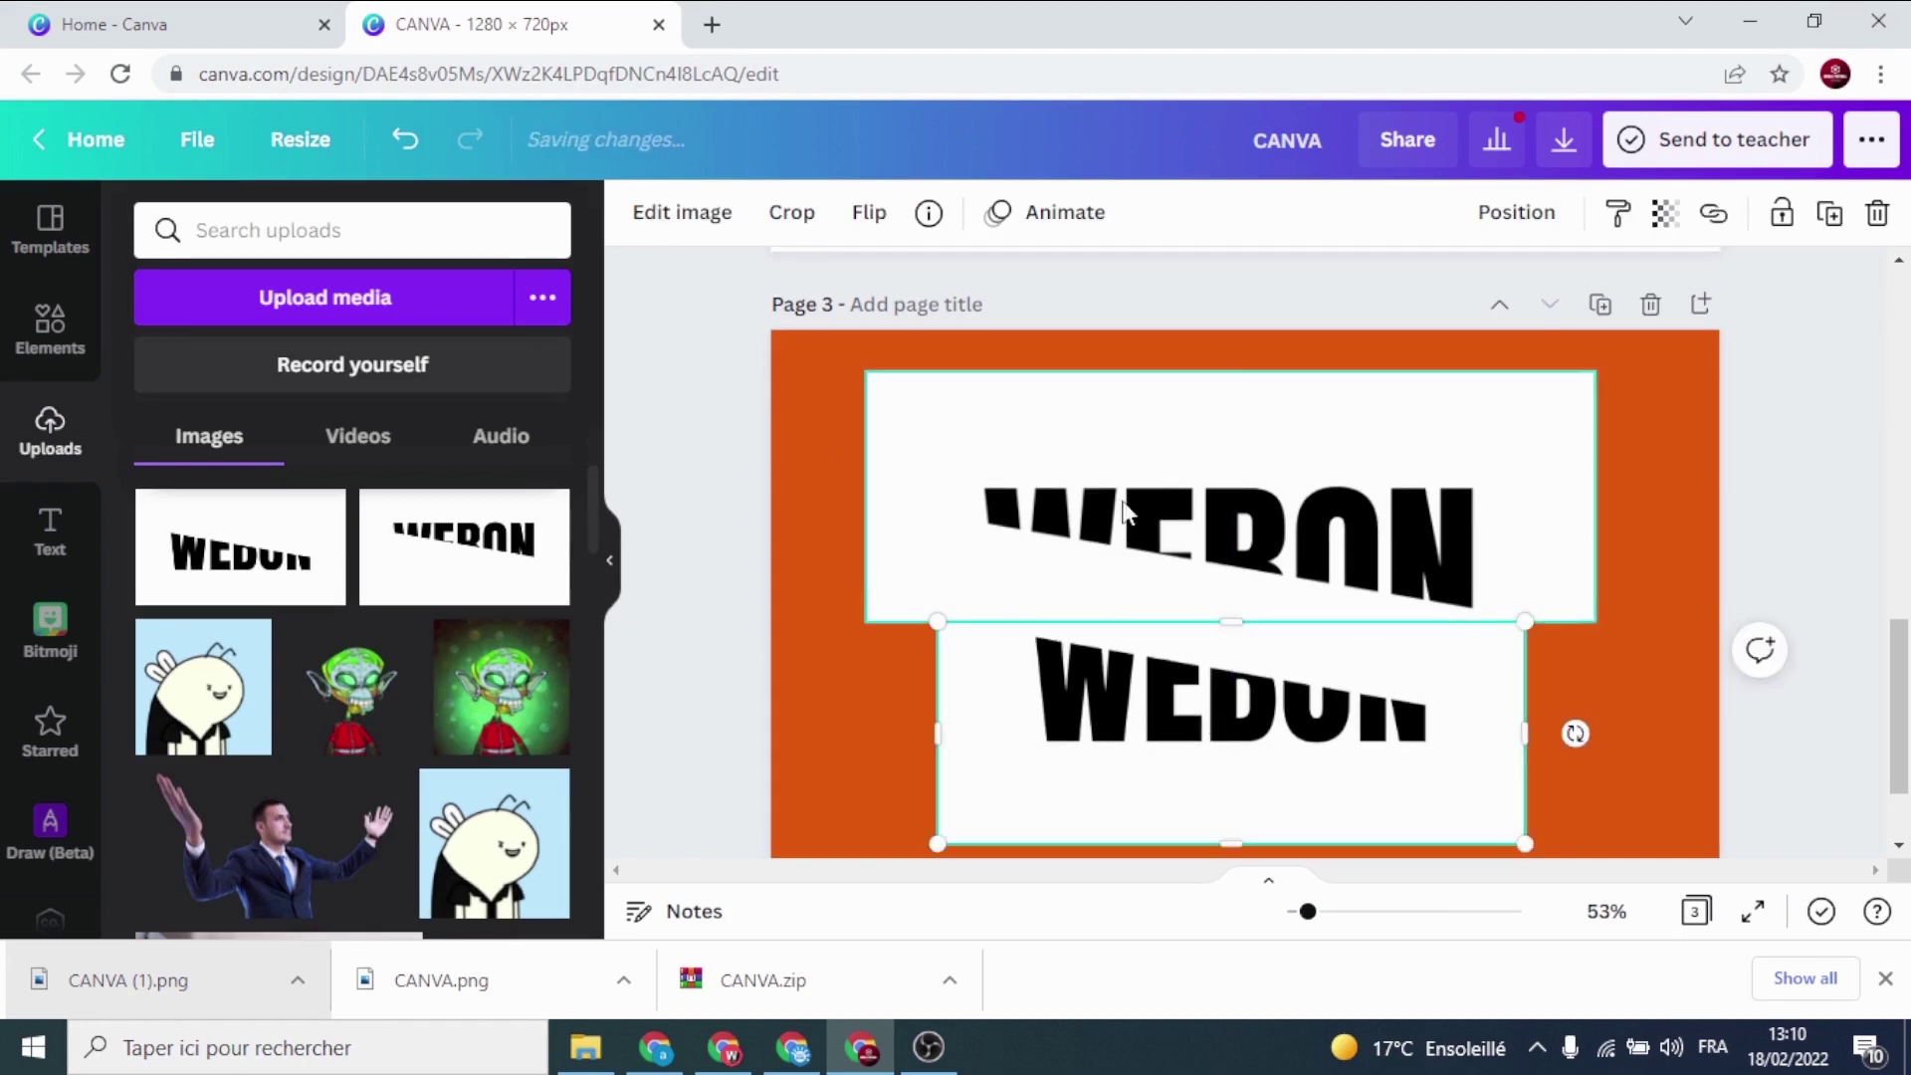
pyautogui.click(1180, 430)
pyautogui.moveTo(1231, 372); pyautogui.dragTo(1239, 435)
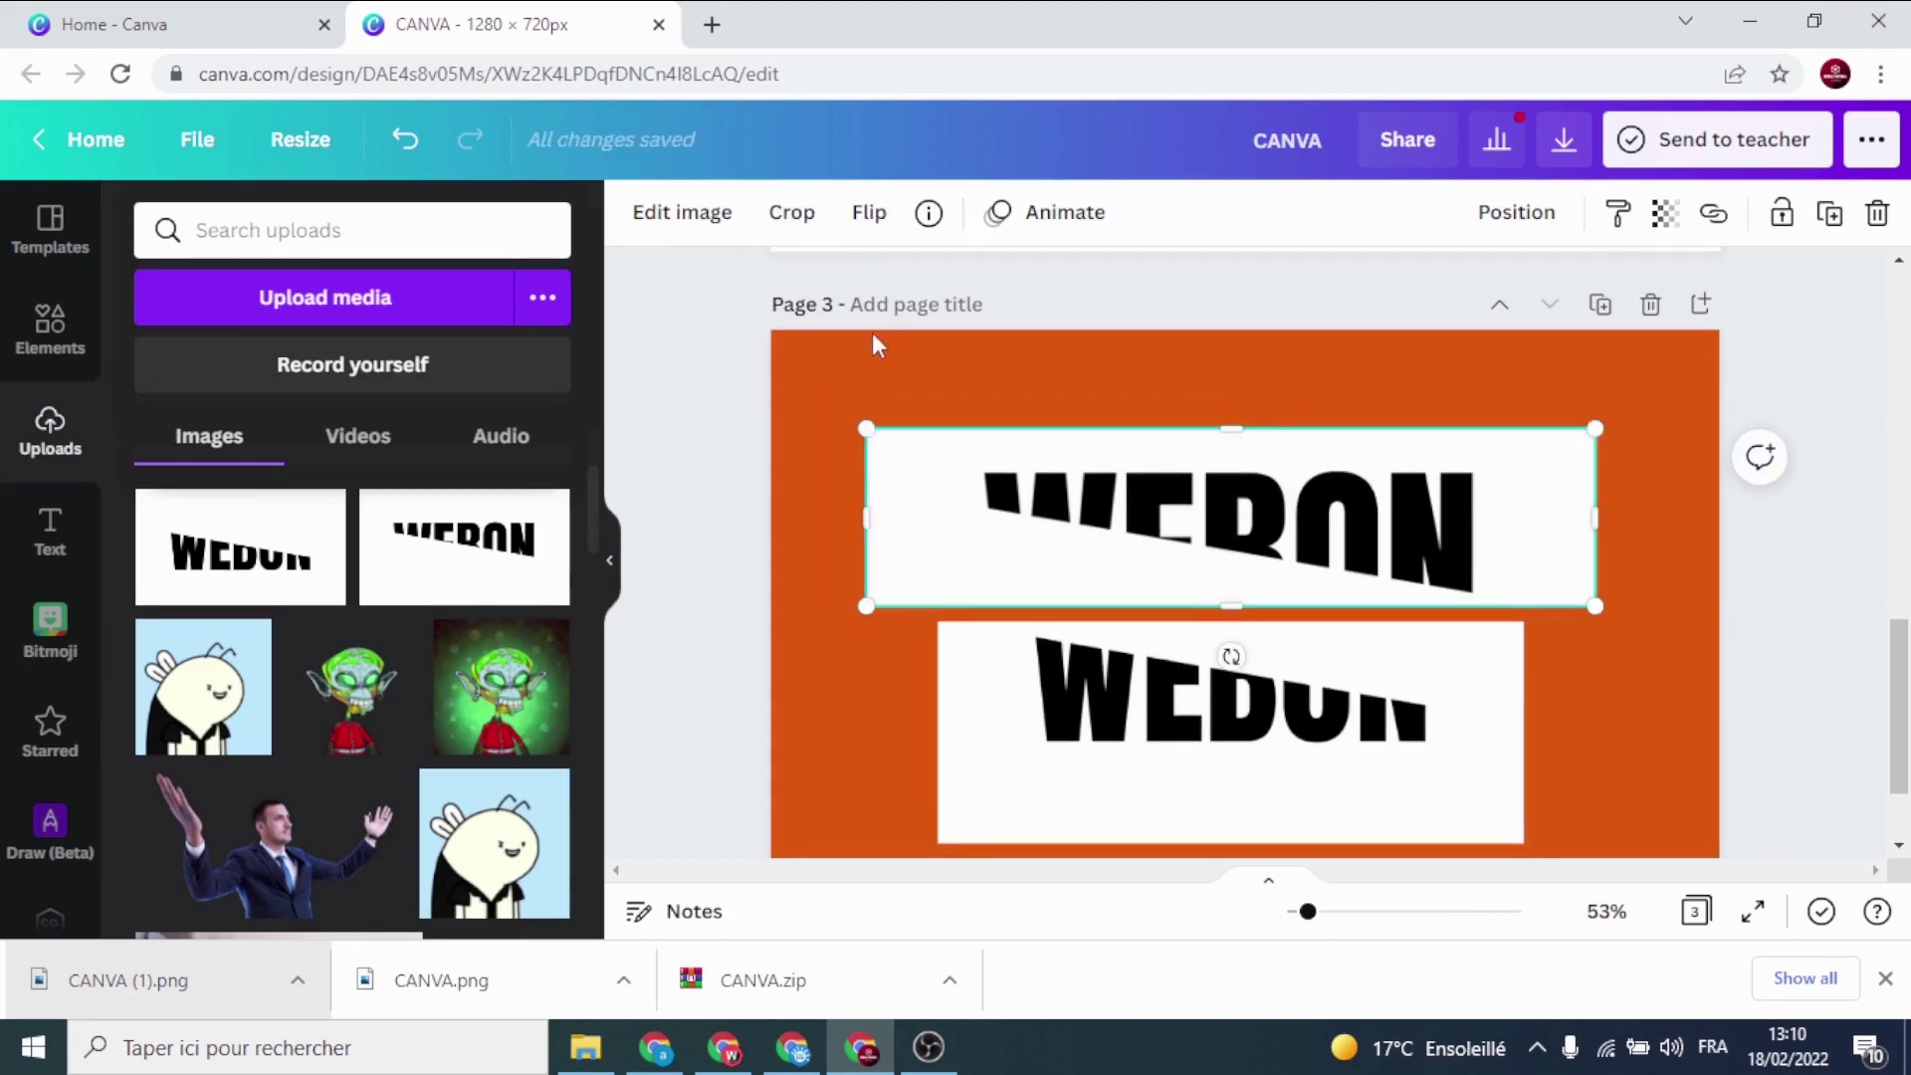
# Remove the white background from both WEBON images and crop the empty strip below the lower half's text
pyautogui.click(701, 227)
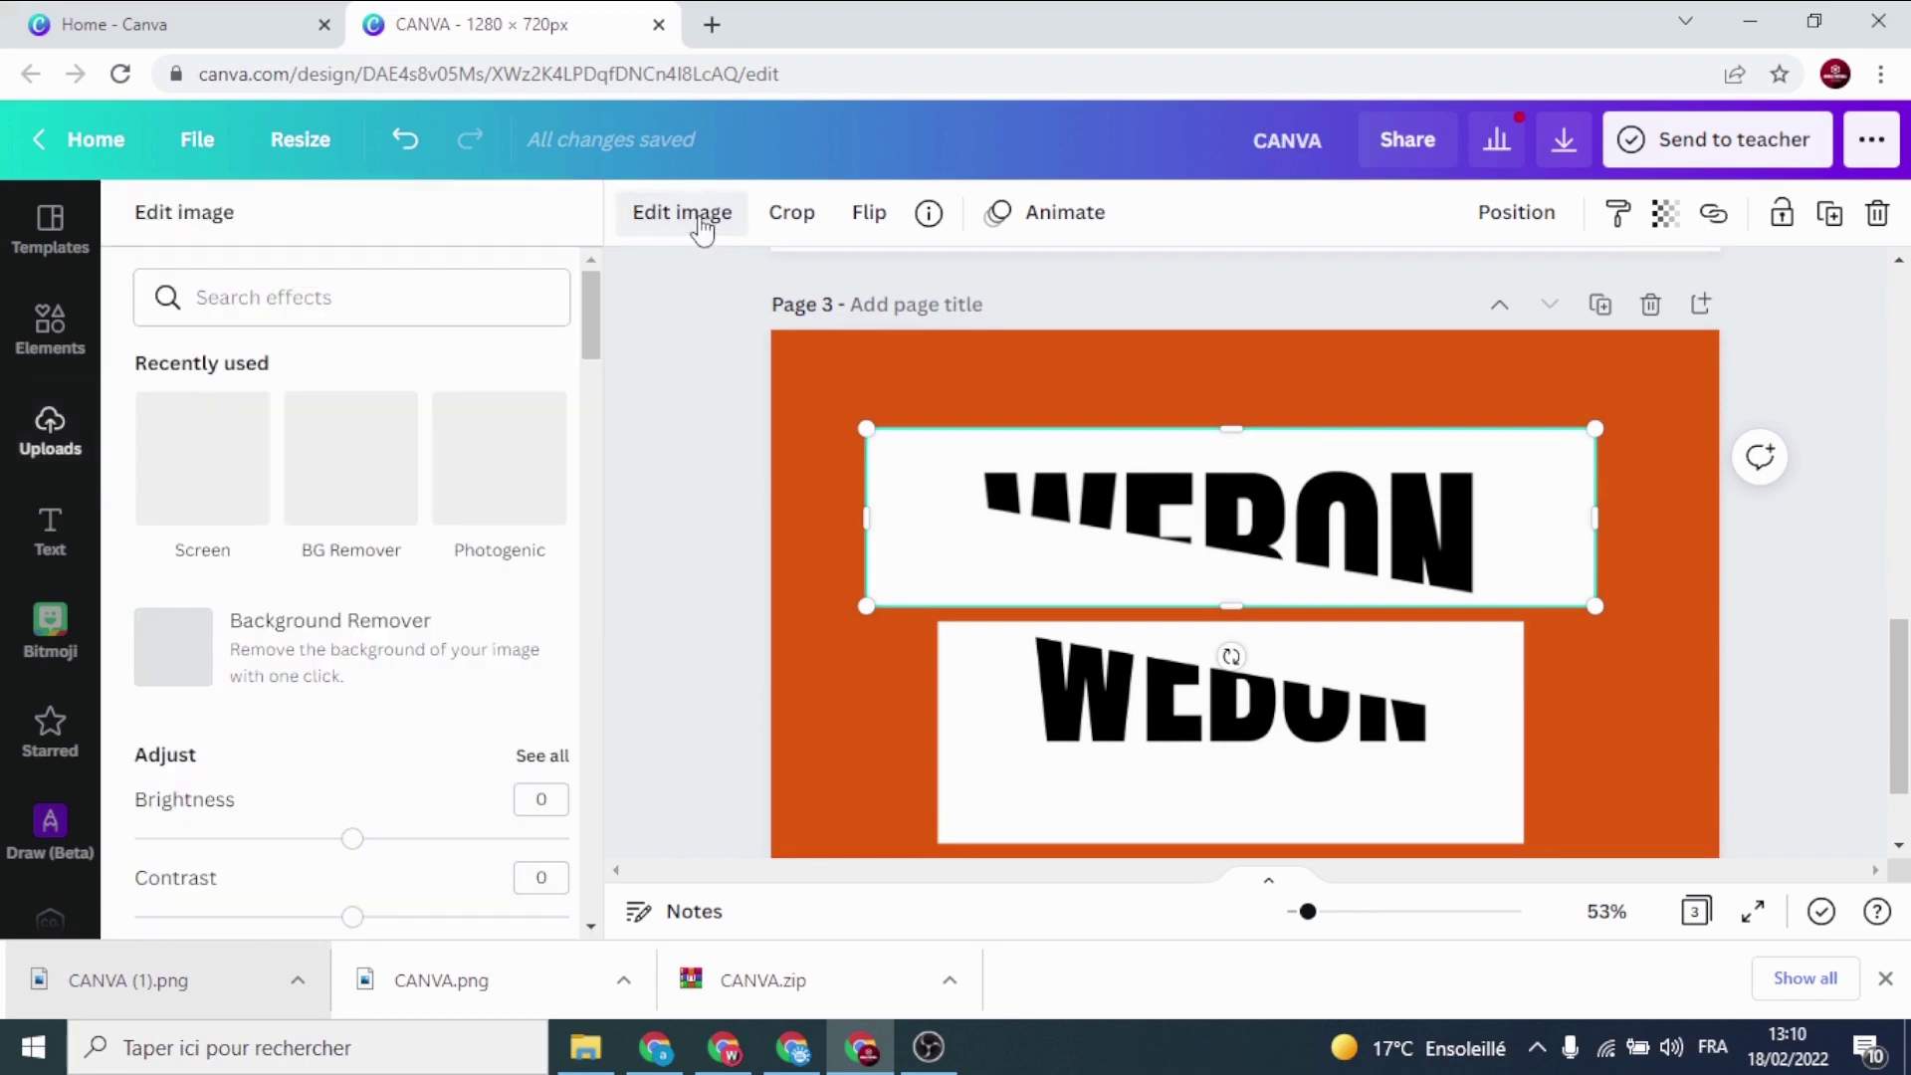
pyautogui.click(331, 647)
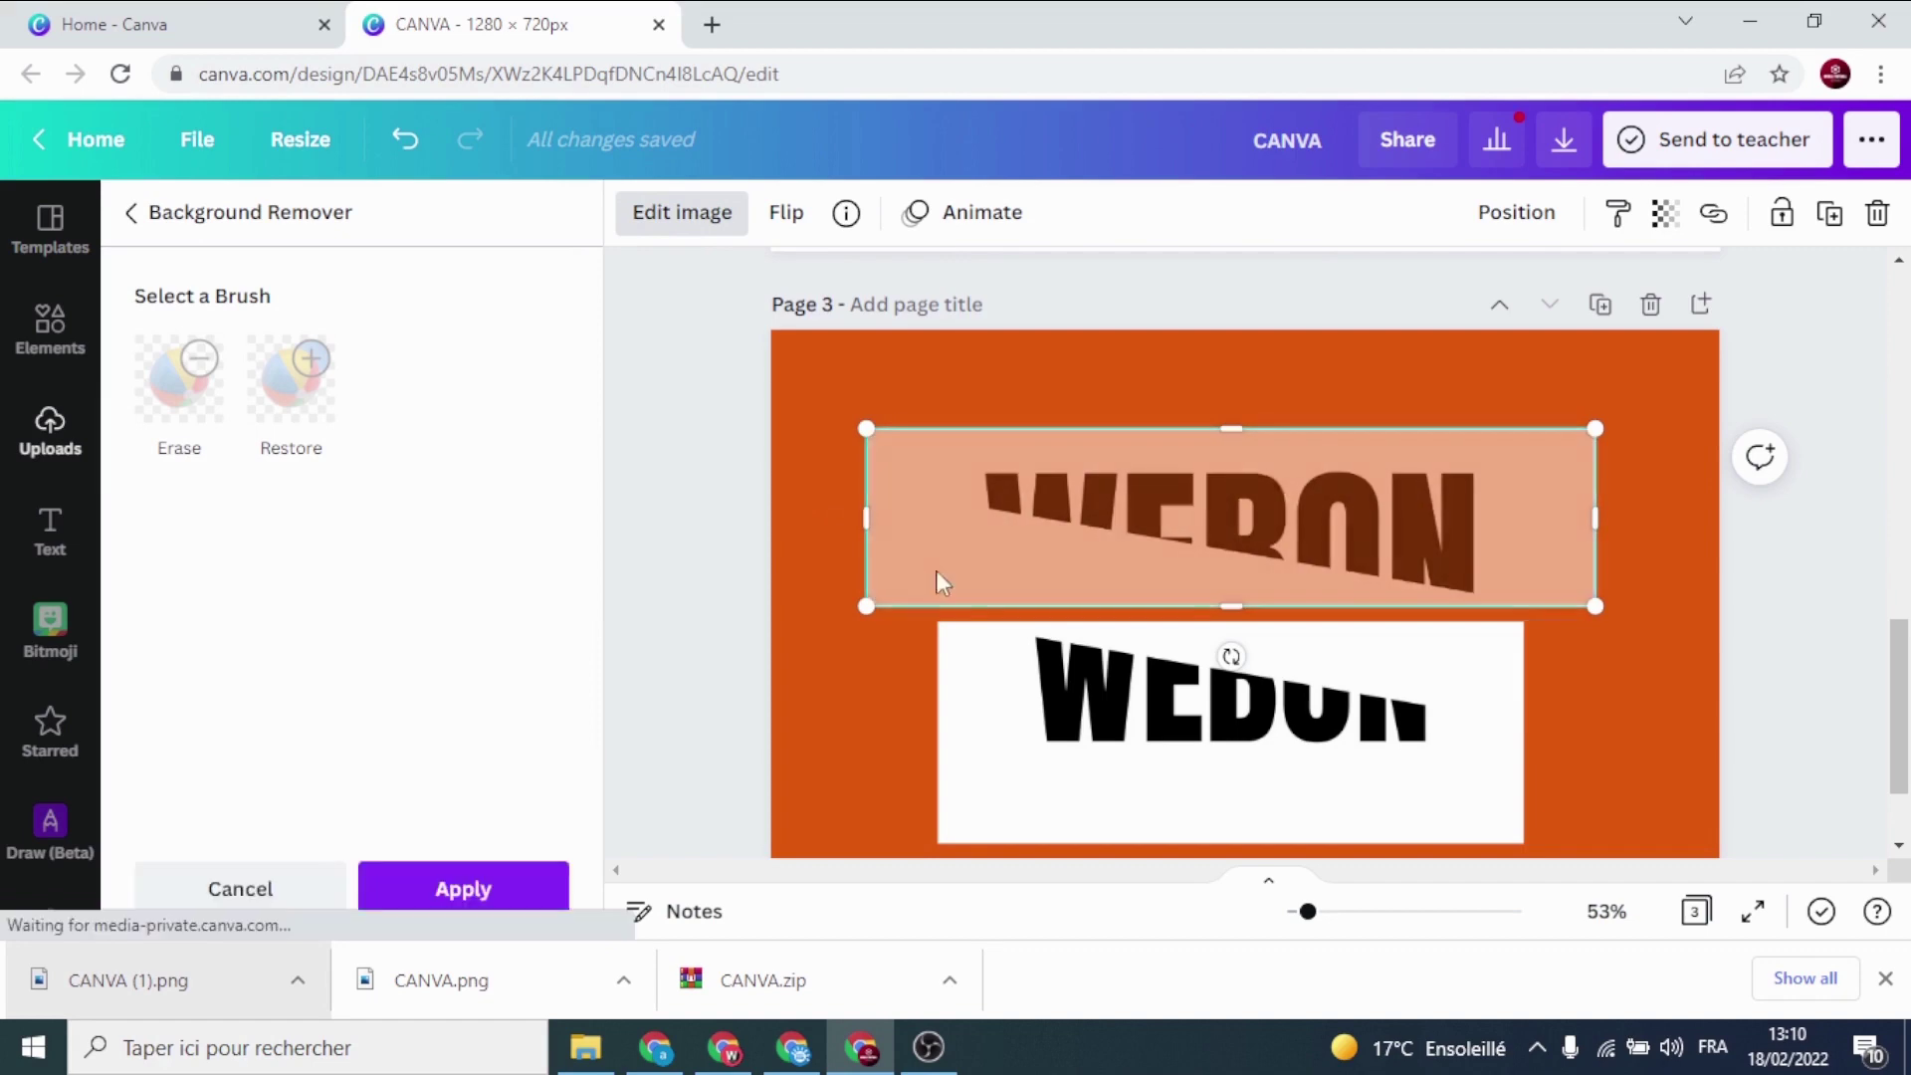
pyautogui.click(1085, 769)
pyautogui.click(328, 647)
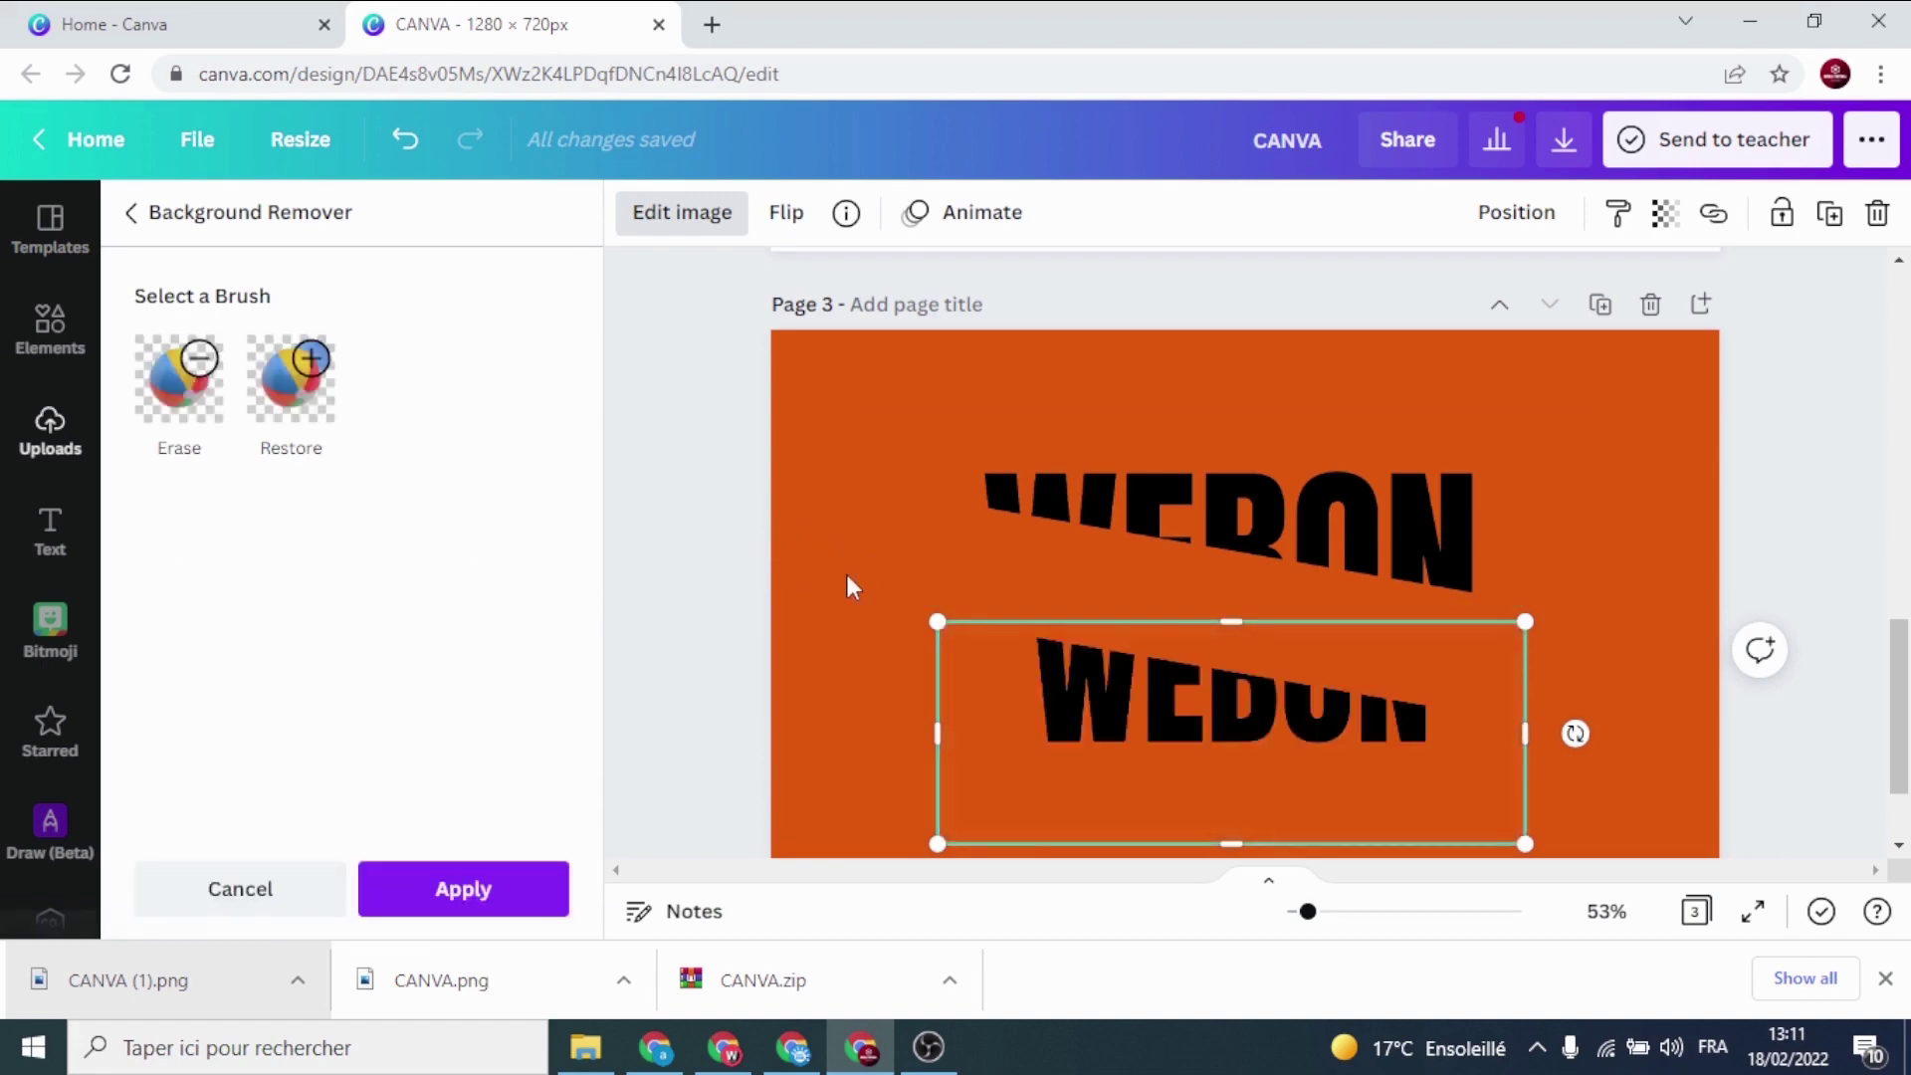
pyautogui.moveTo(1231, 844); pyautogui.dragTo(1227, 772)
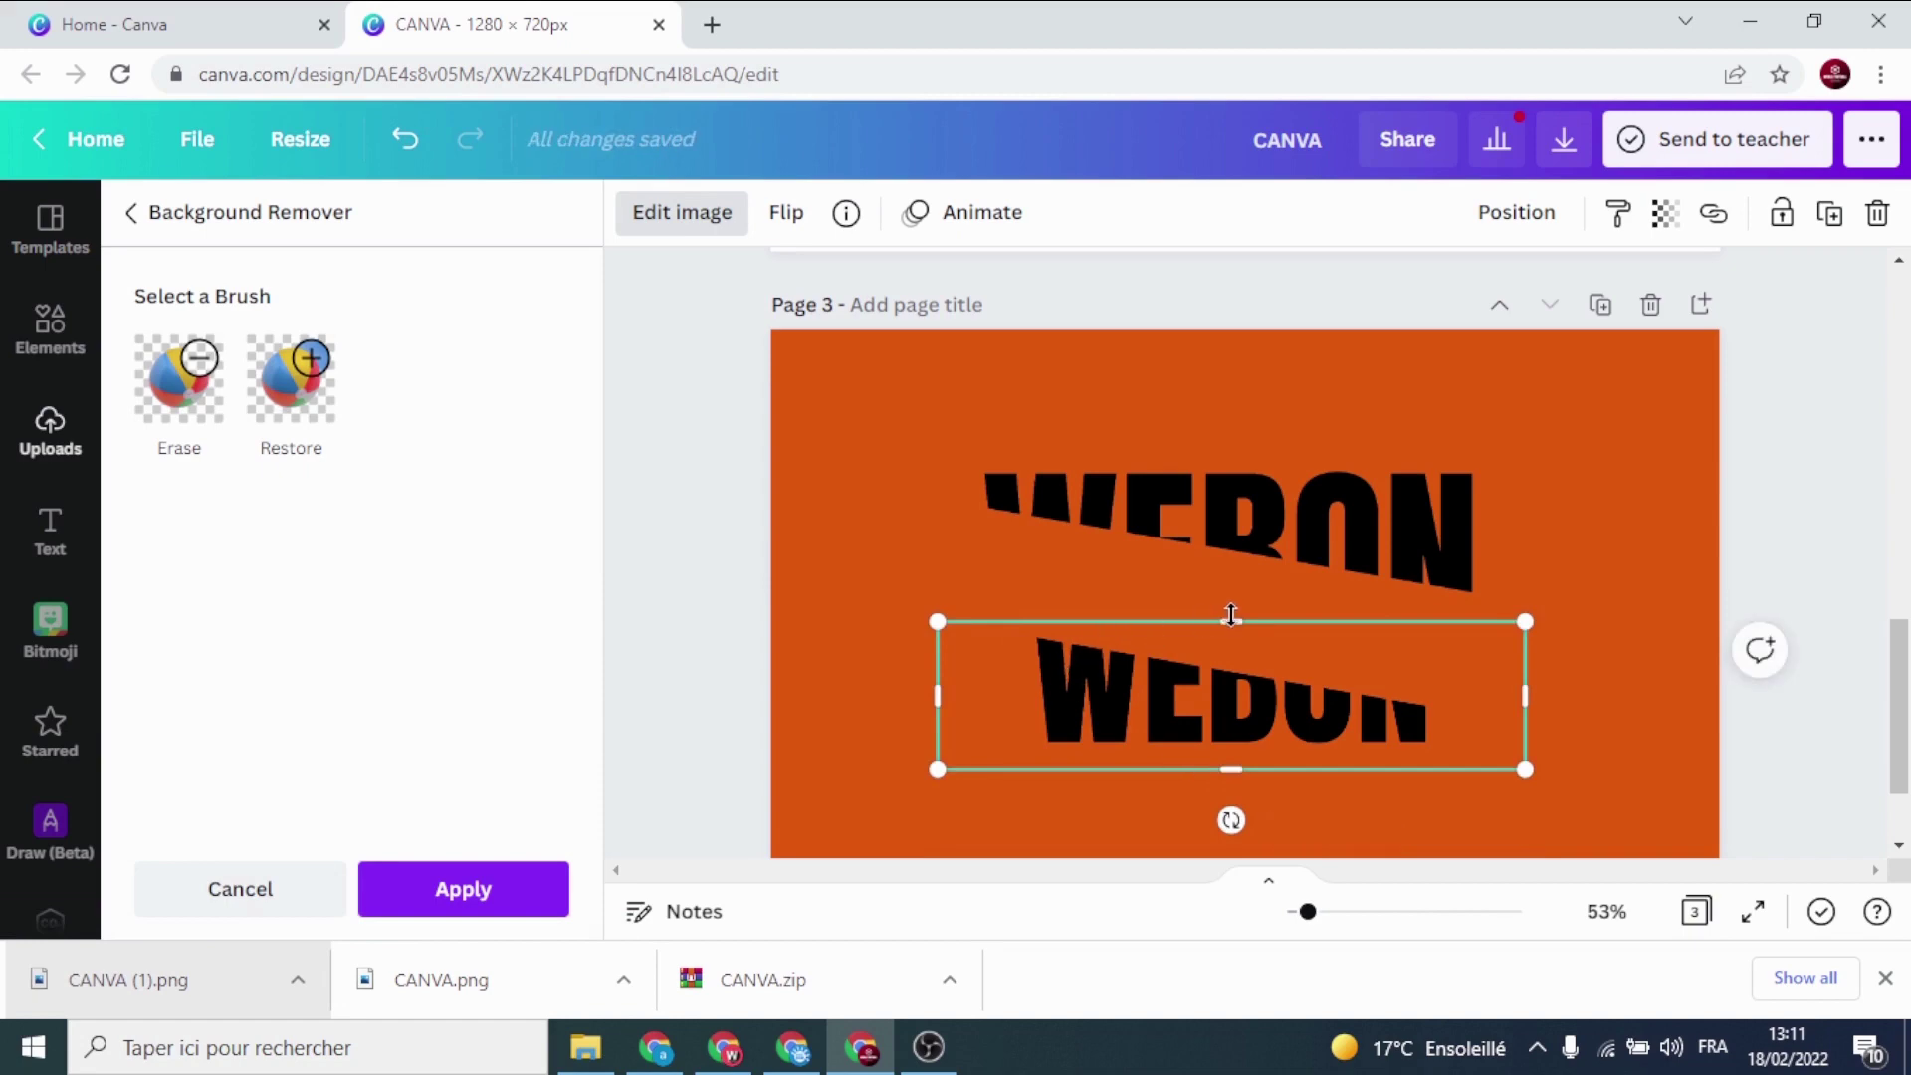
pyautogui.click(850, 394)
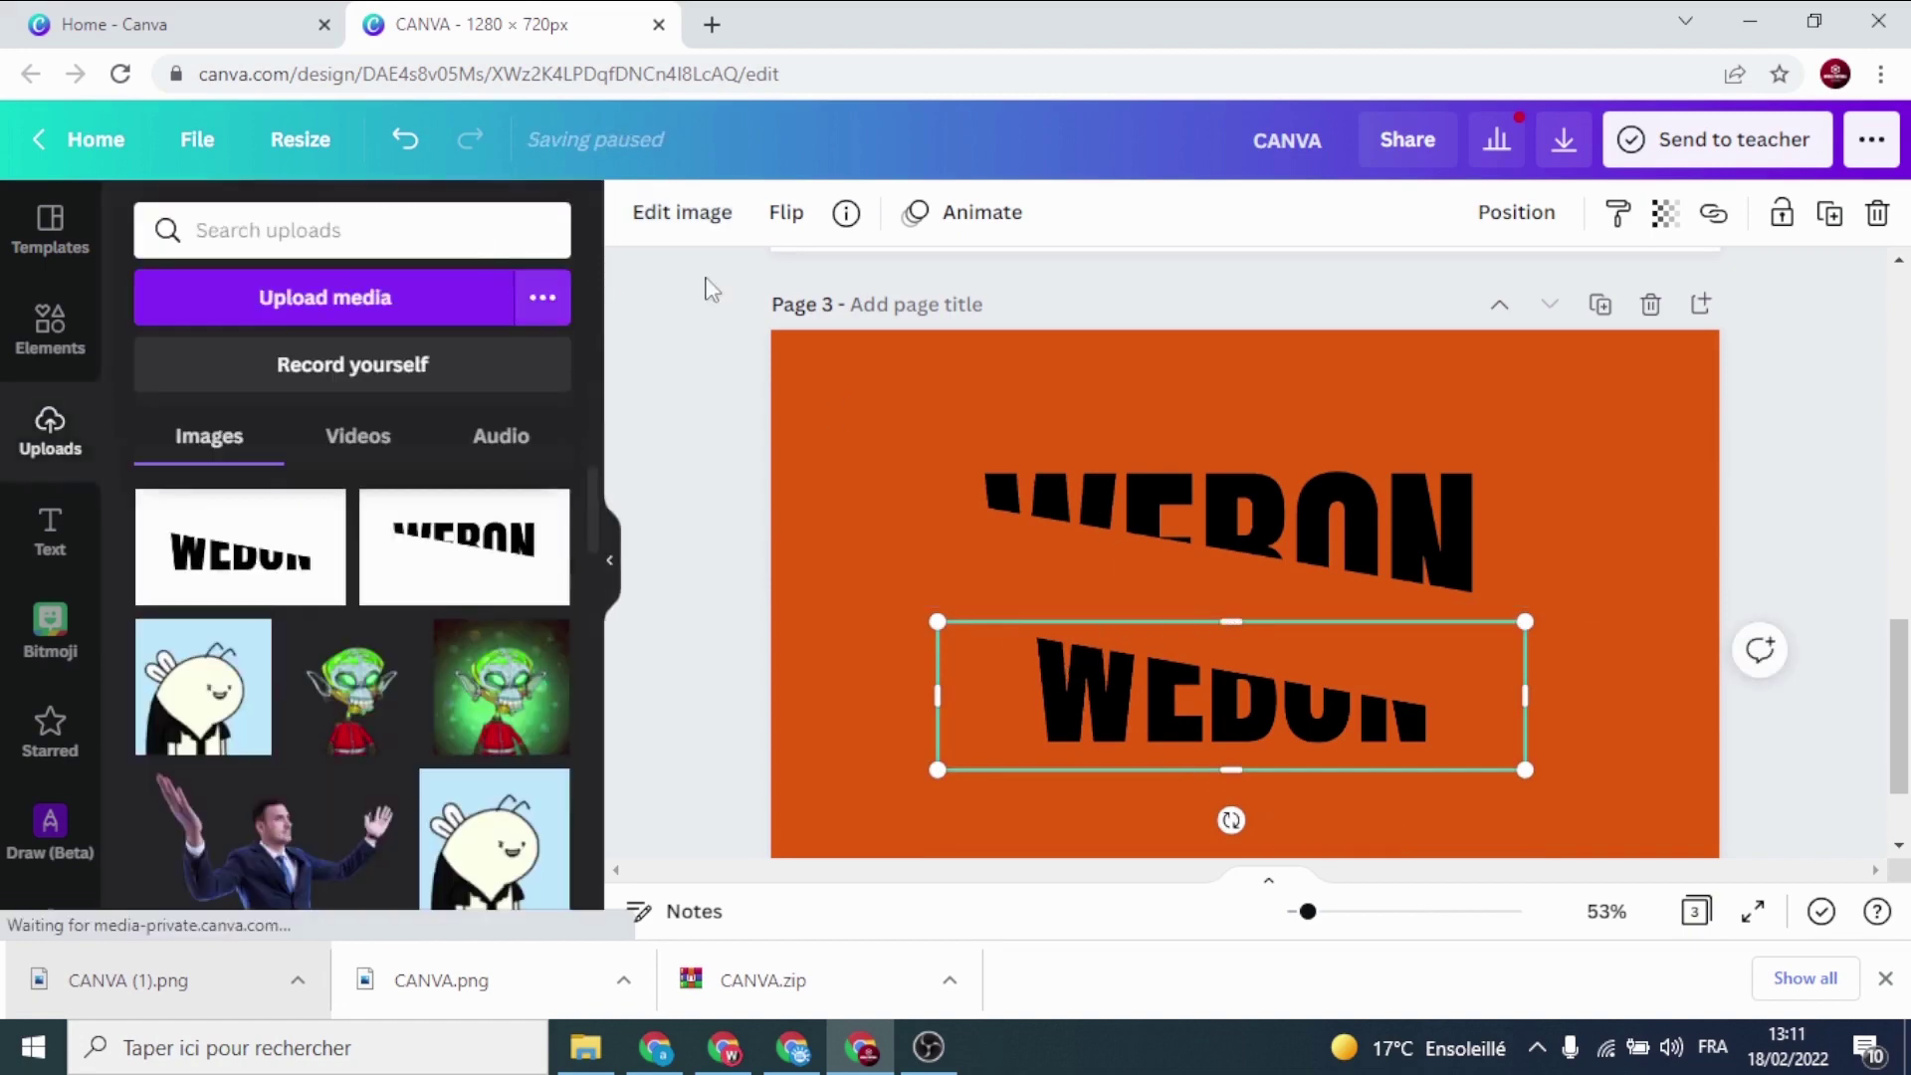
# Change the page 3 background colour to lime green #9FEF0A
pyautogui.click(820, 388)
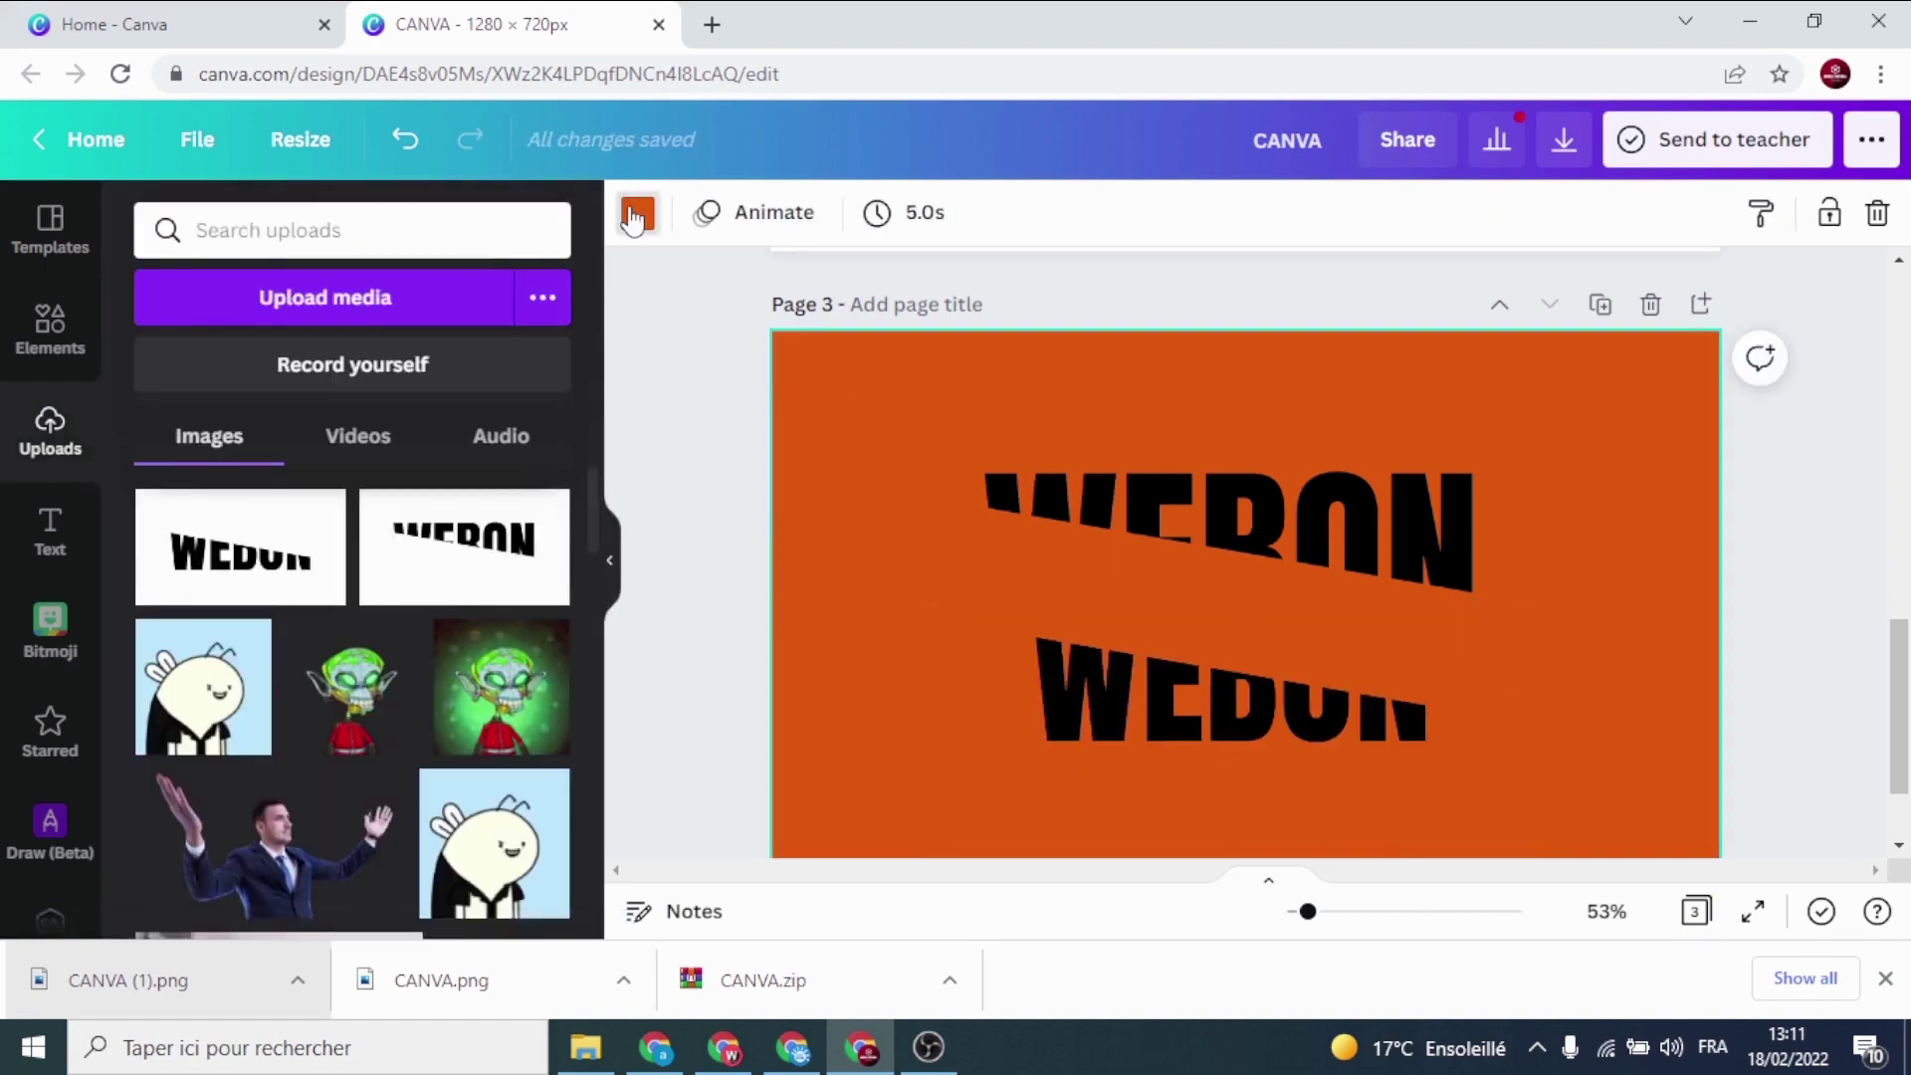
pyautogui.click(637, 213)
pyautogui.click(177, 394)
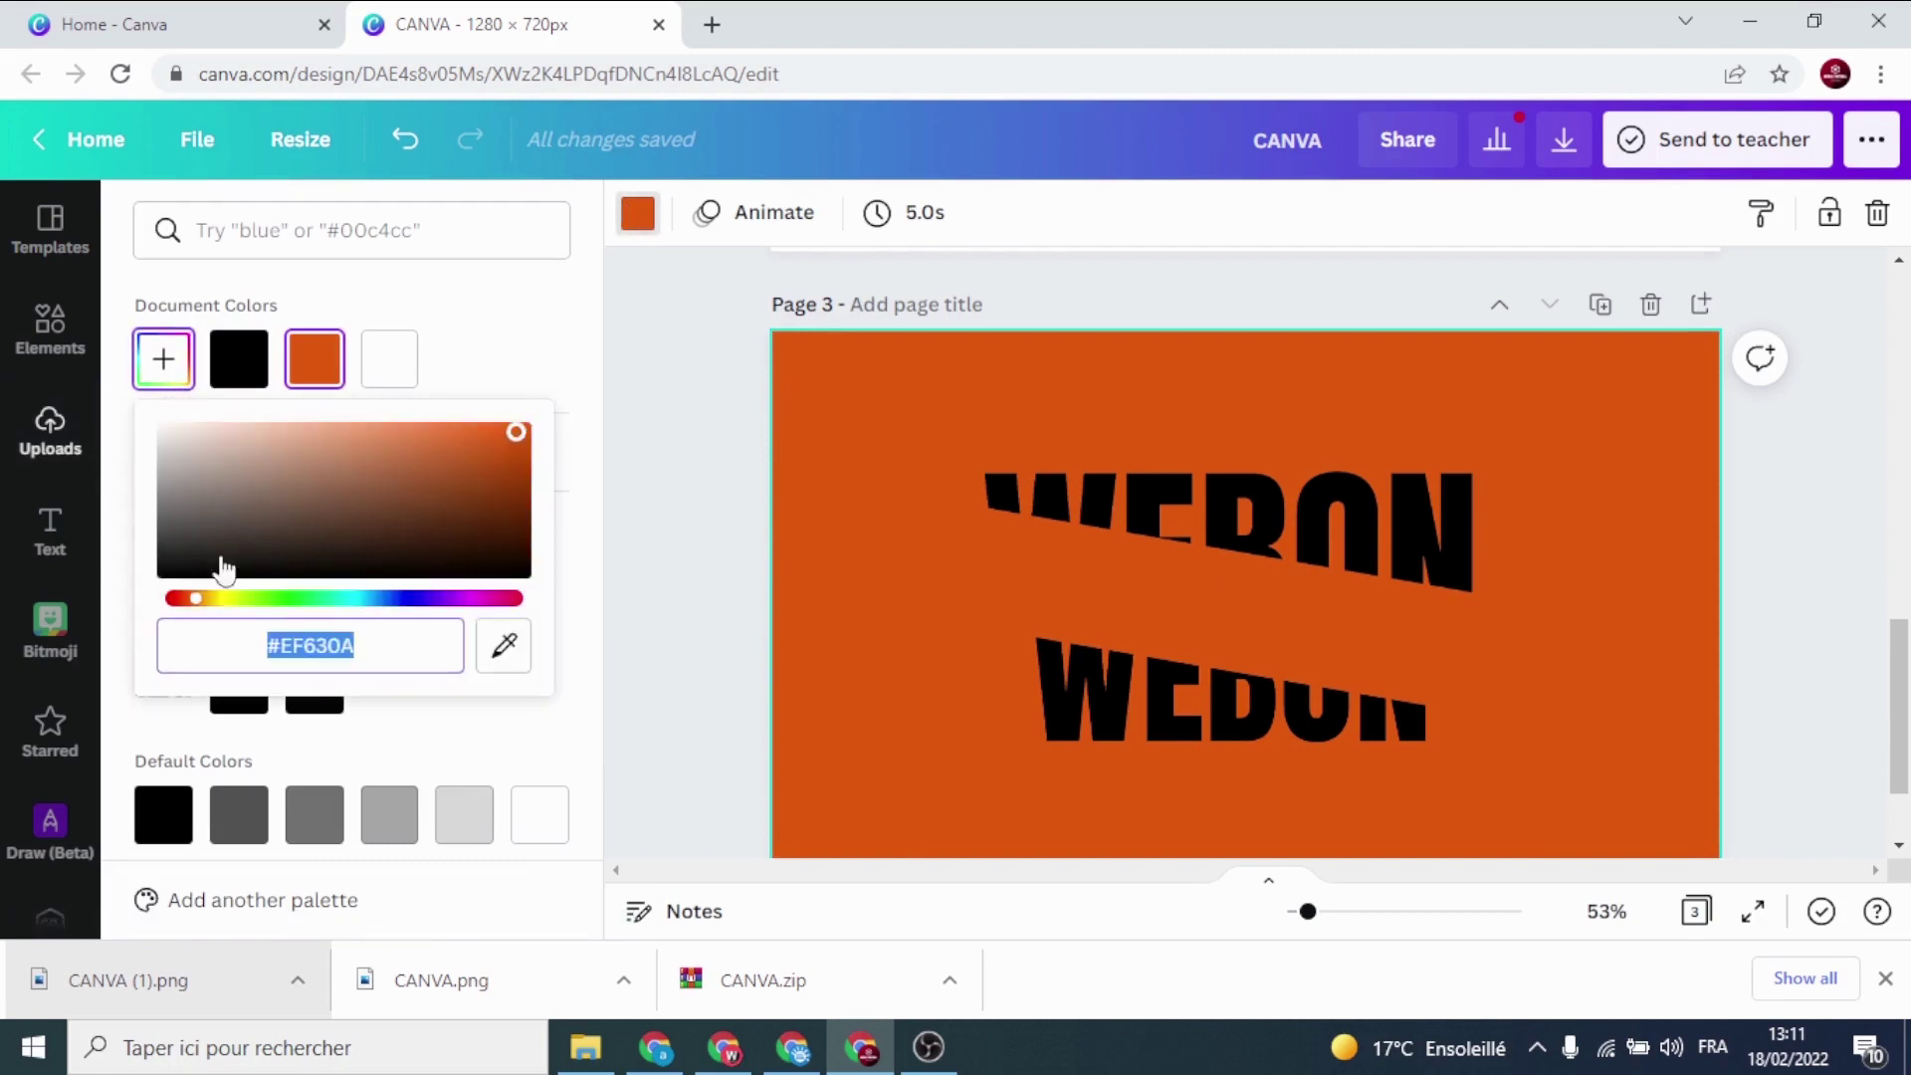
pyautogui.moveTo(212, 610); pyautogui.dragTo(255, 616)
pyautogui.click(657, 541)
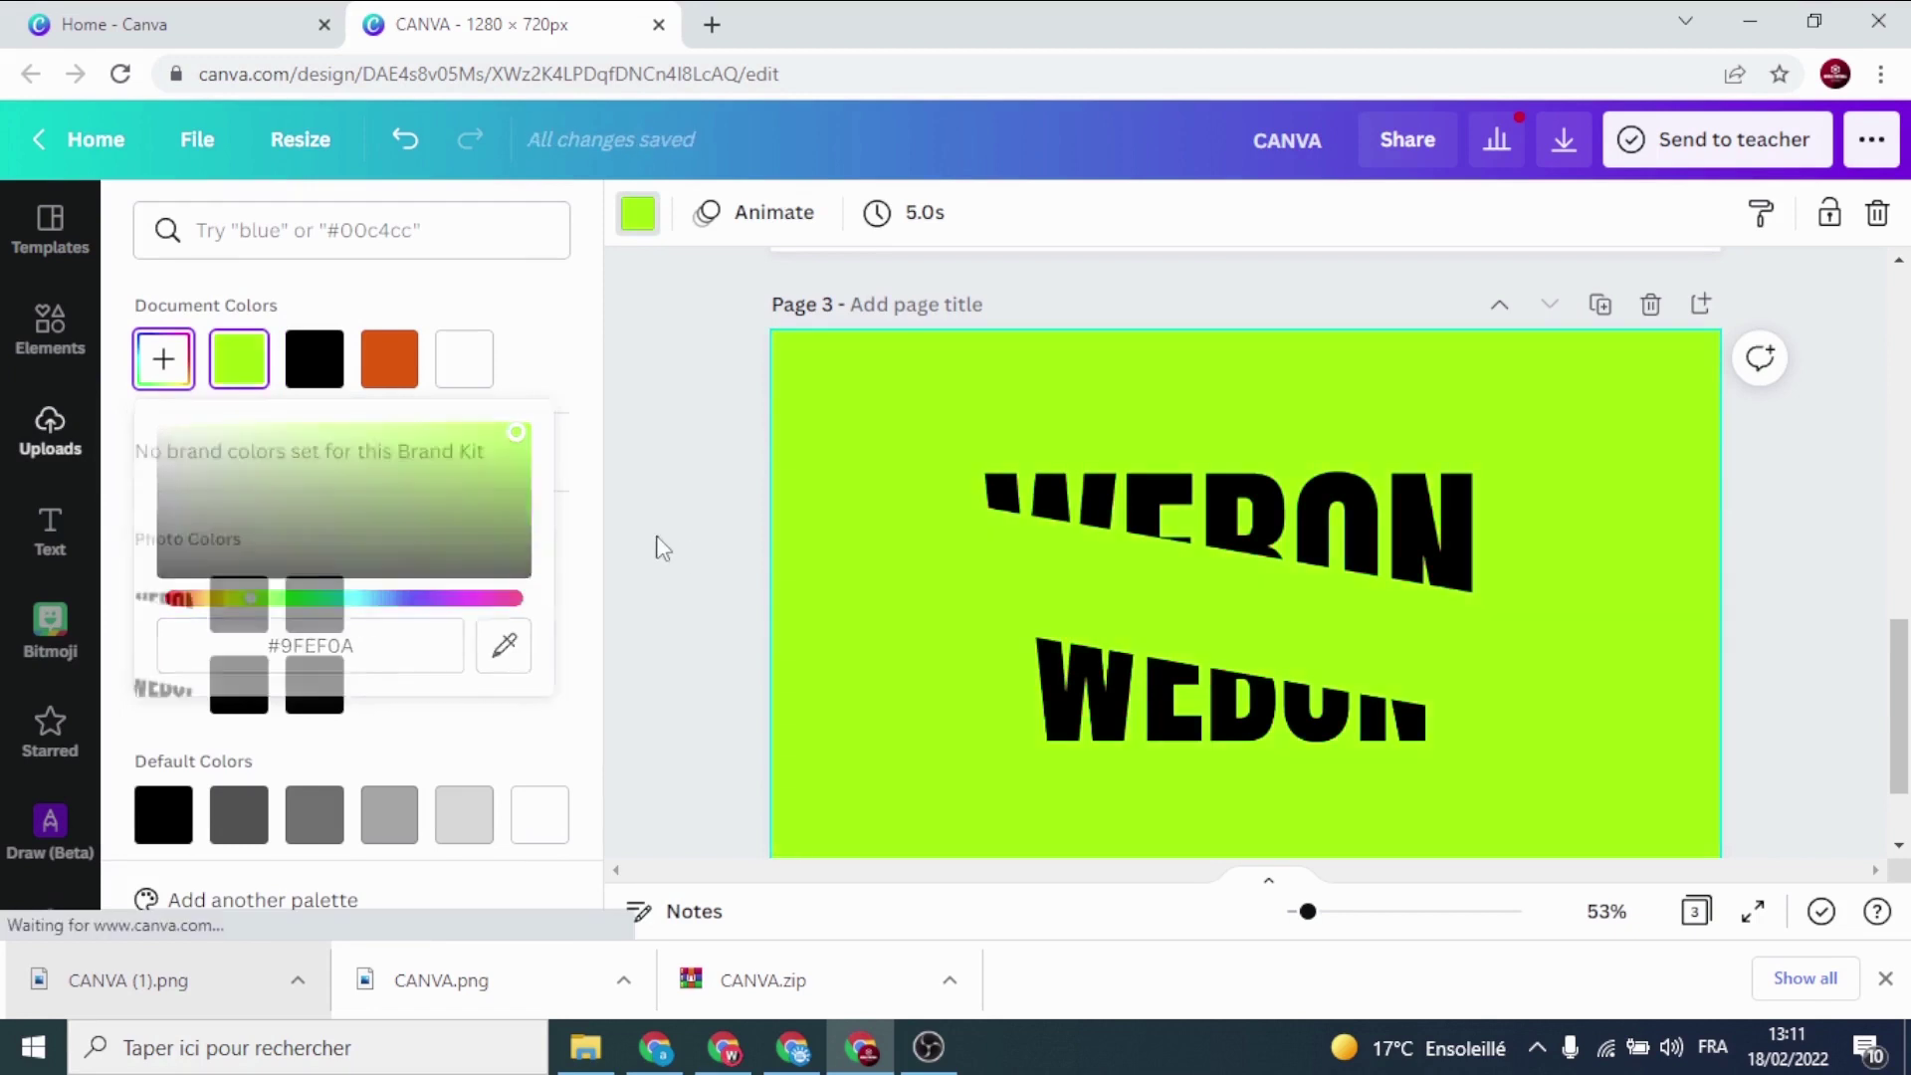
# Crop the upper-half image close to the sides of its text, then enlarge it and centre it across the page
pyautogui.click(1583, 584)
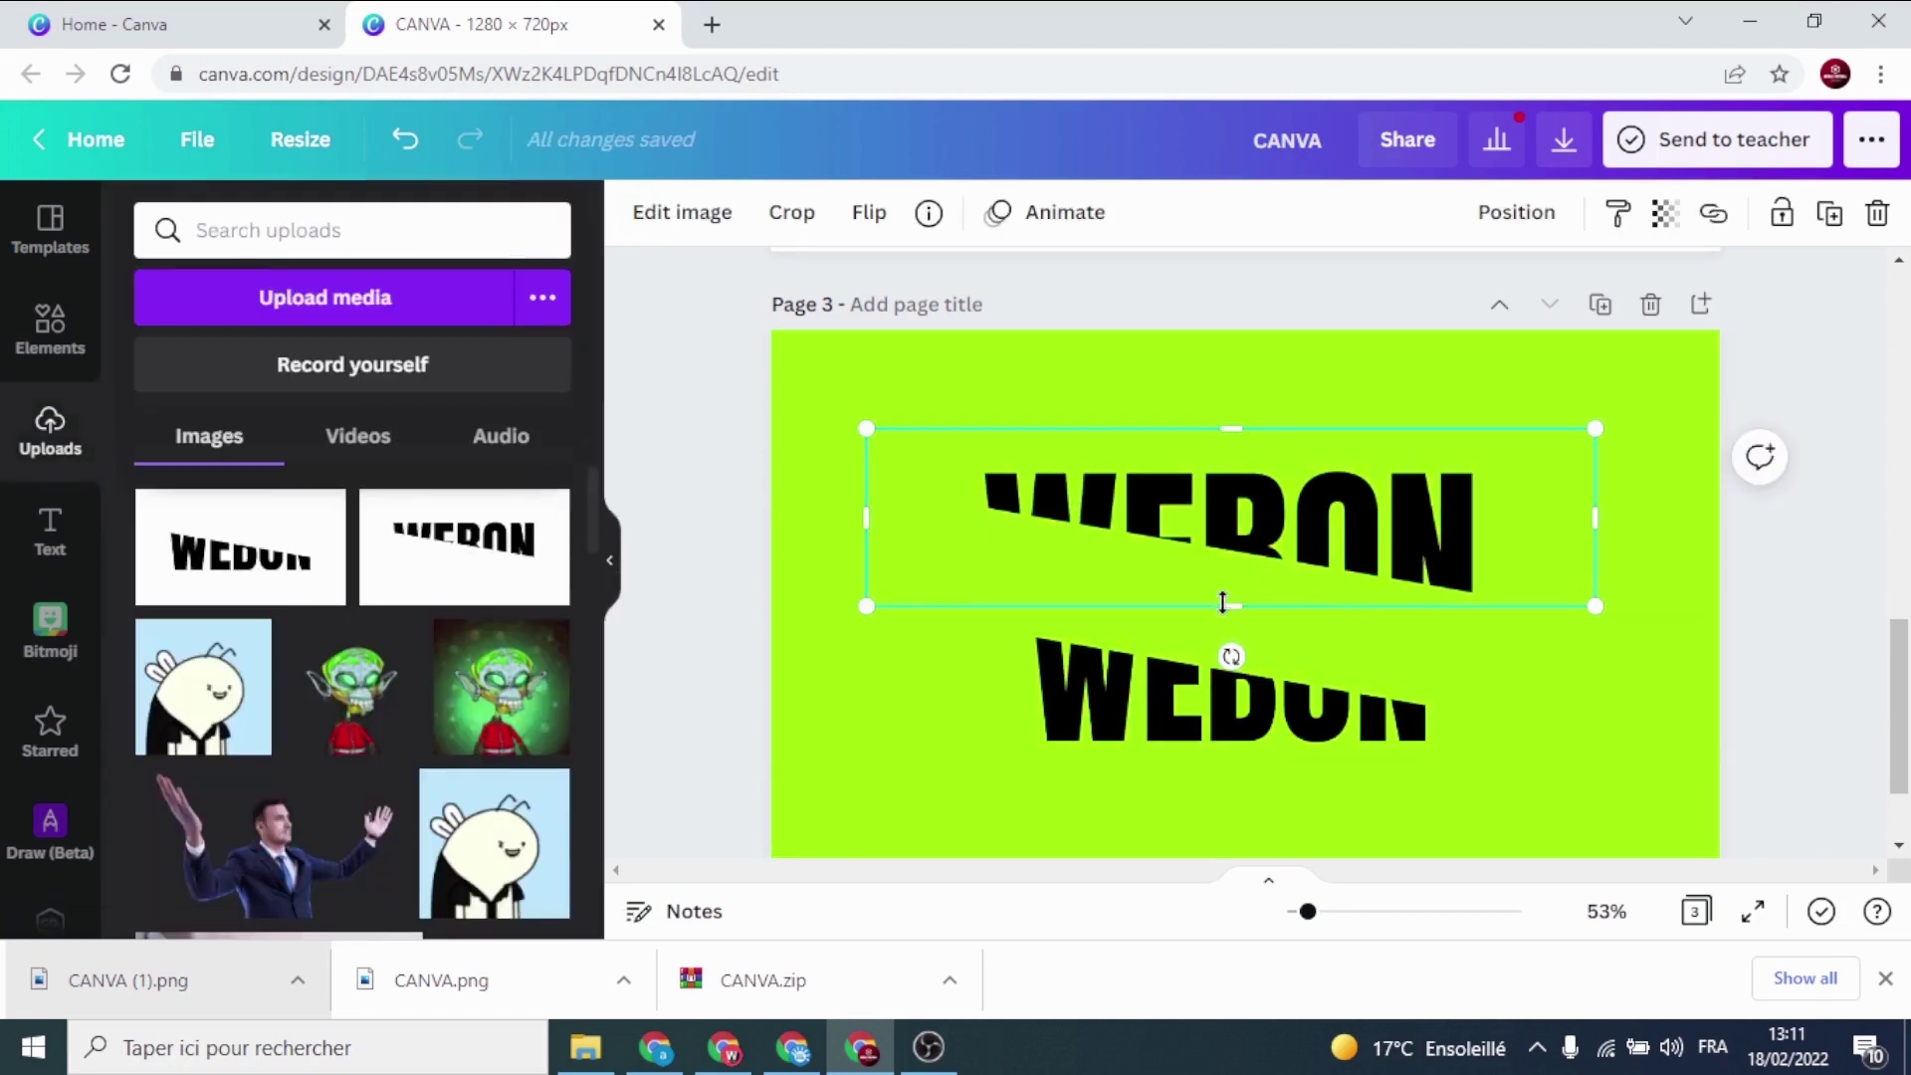
pyautogui.moveTo(1528, 534); pyautogui.dragTo(1502, 533)
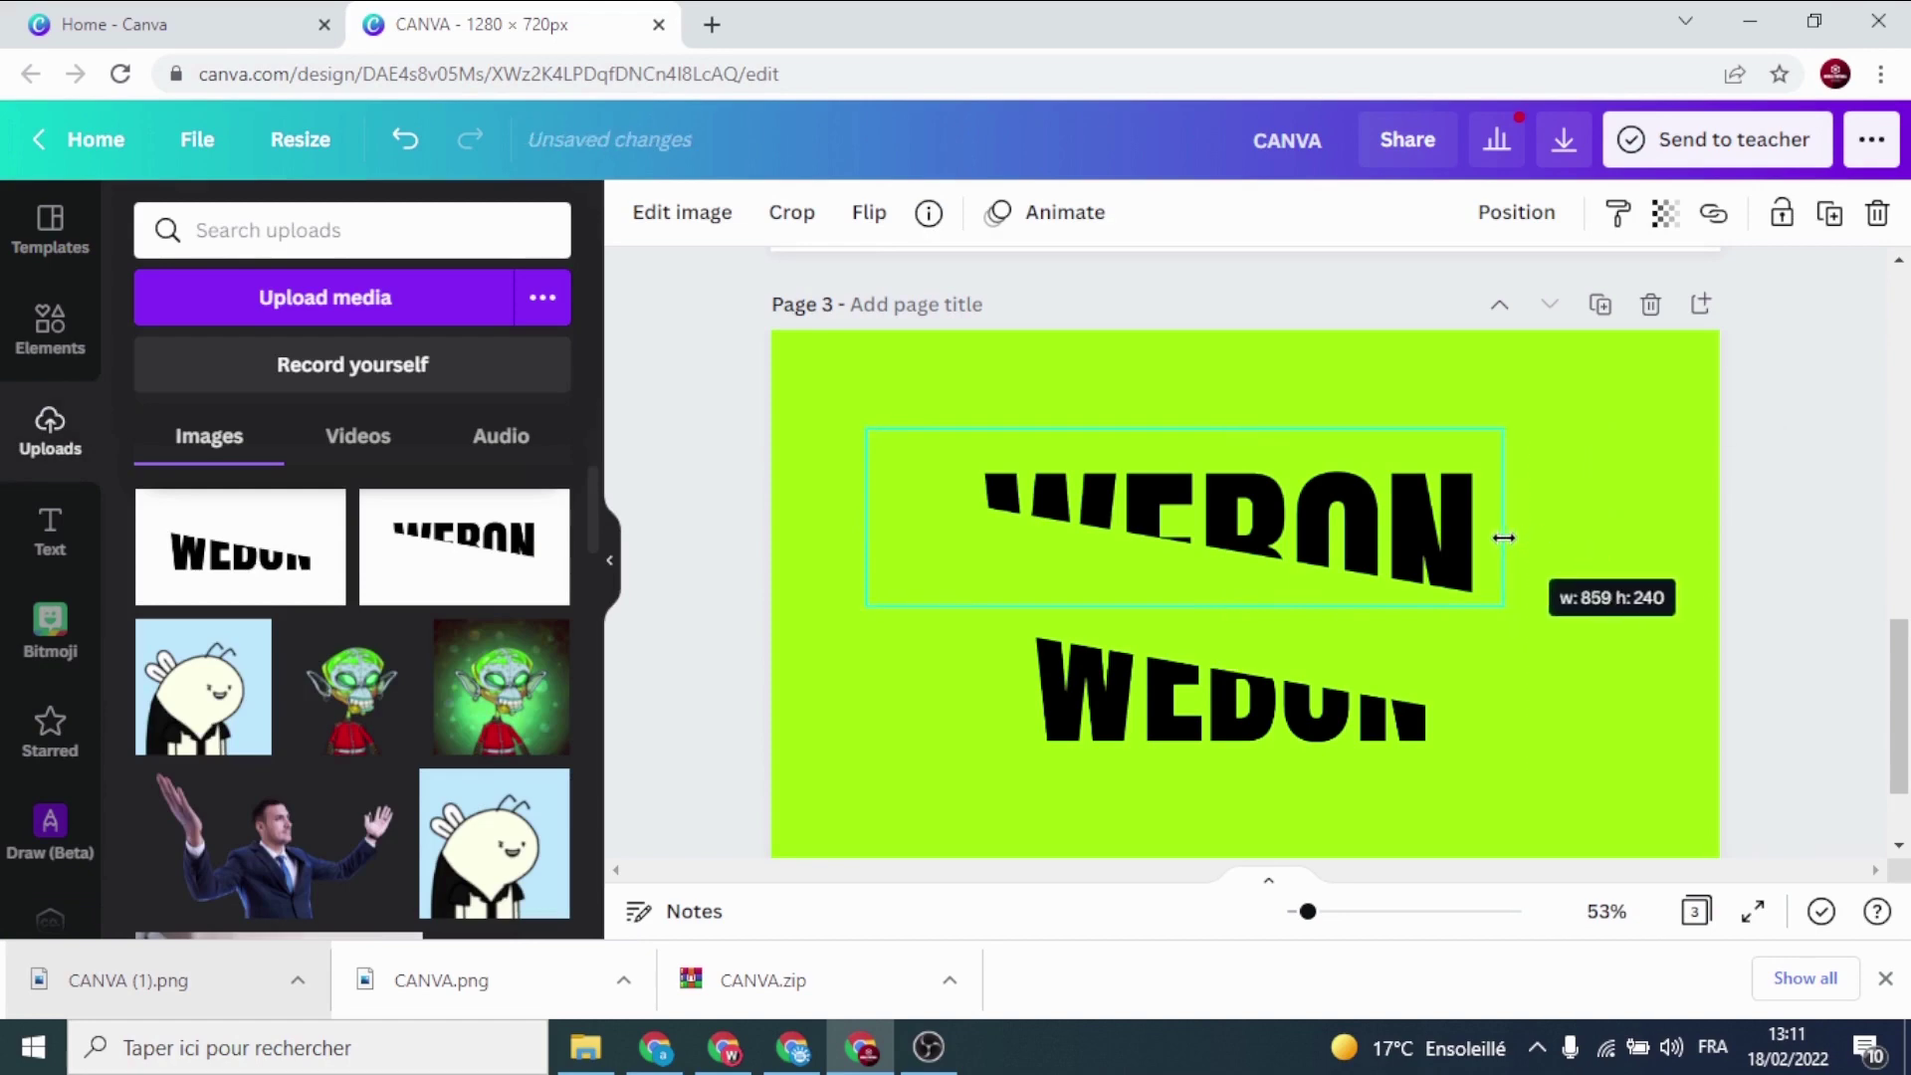
pyautogui.moveTo(948, 518); pyautogui.dragTo(965, 517)
pyautogui.moveTo(1505, 604); pyautogui.dragTo(1692, 672)
pyautogui.click(704, 374)
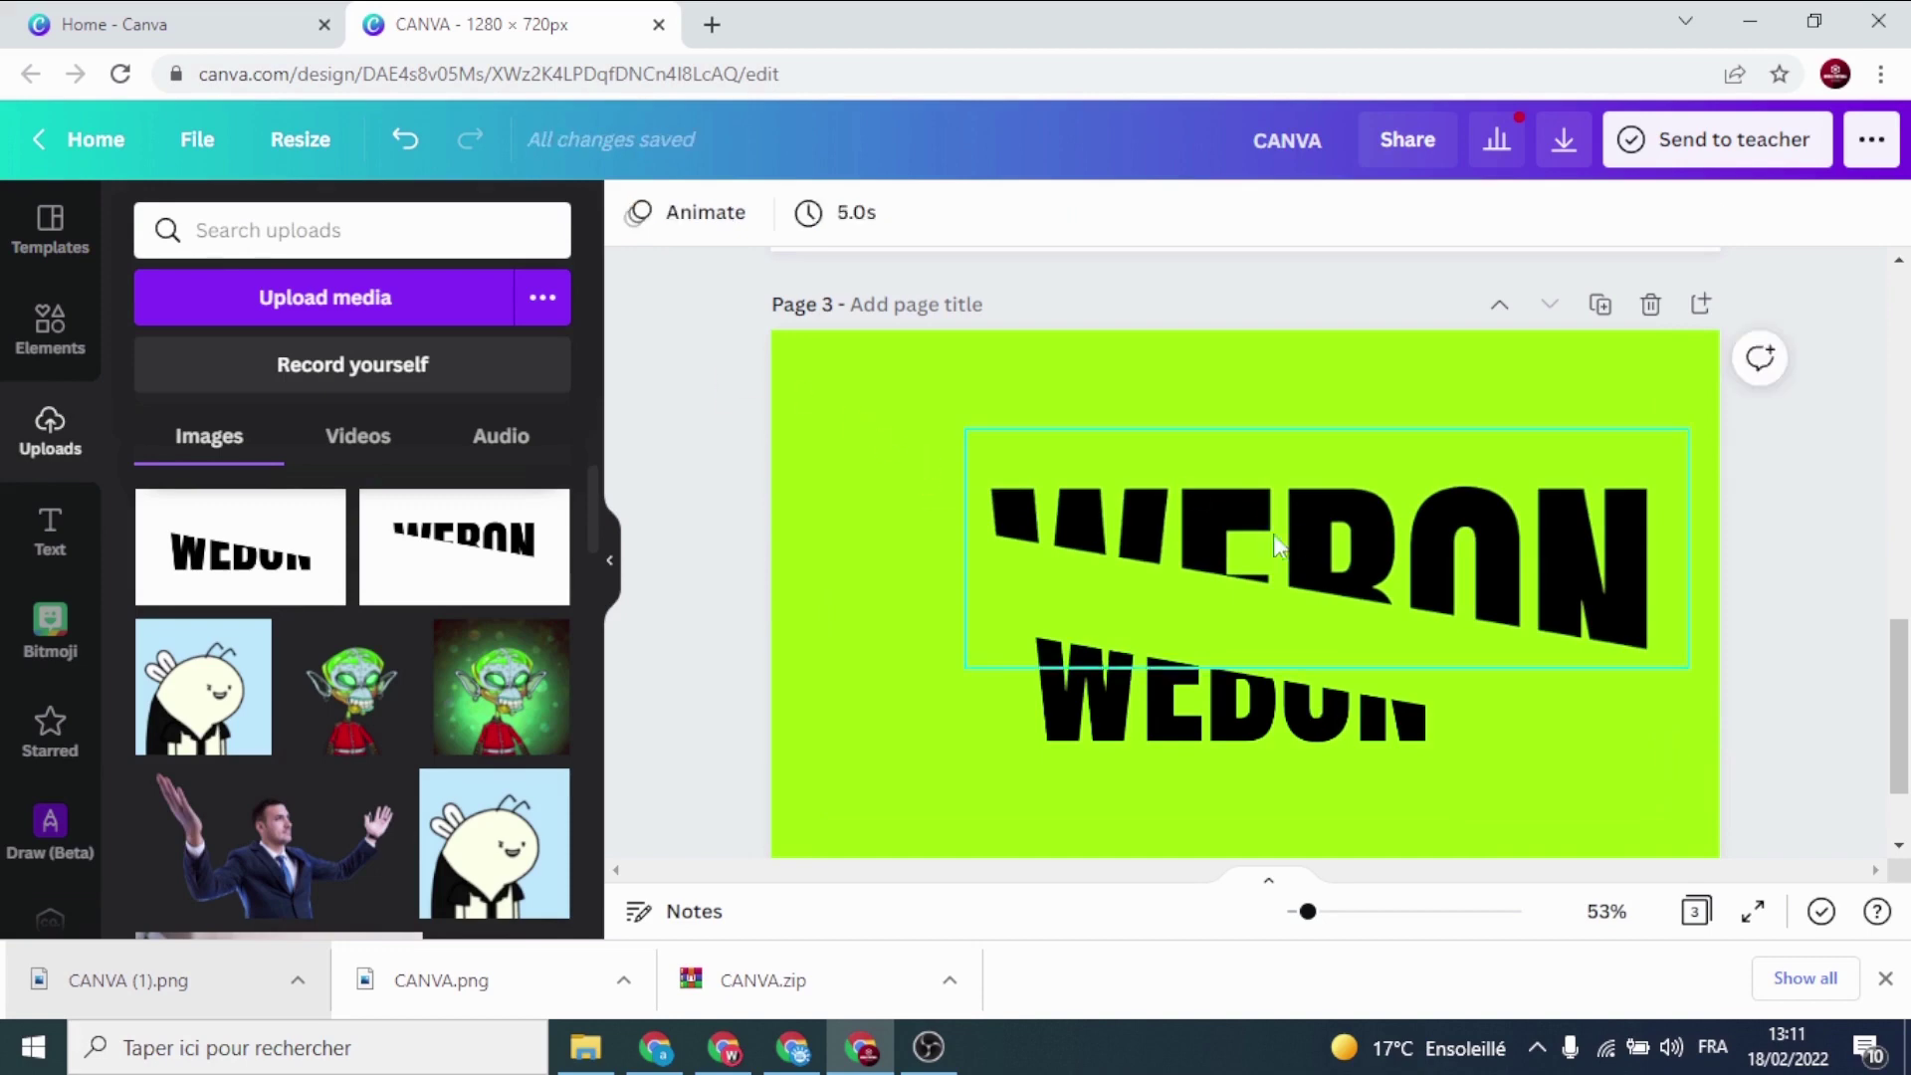
pyautogui.moveTo(1263, 542); pyautogui.dragTo(1211, 516)
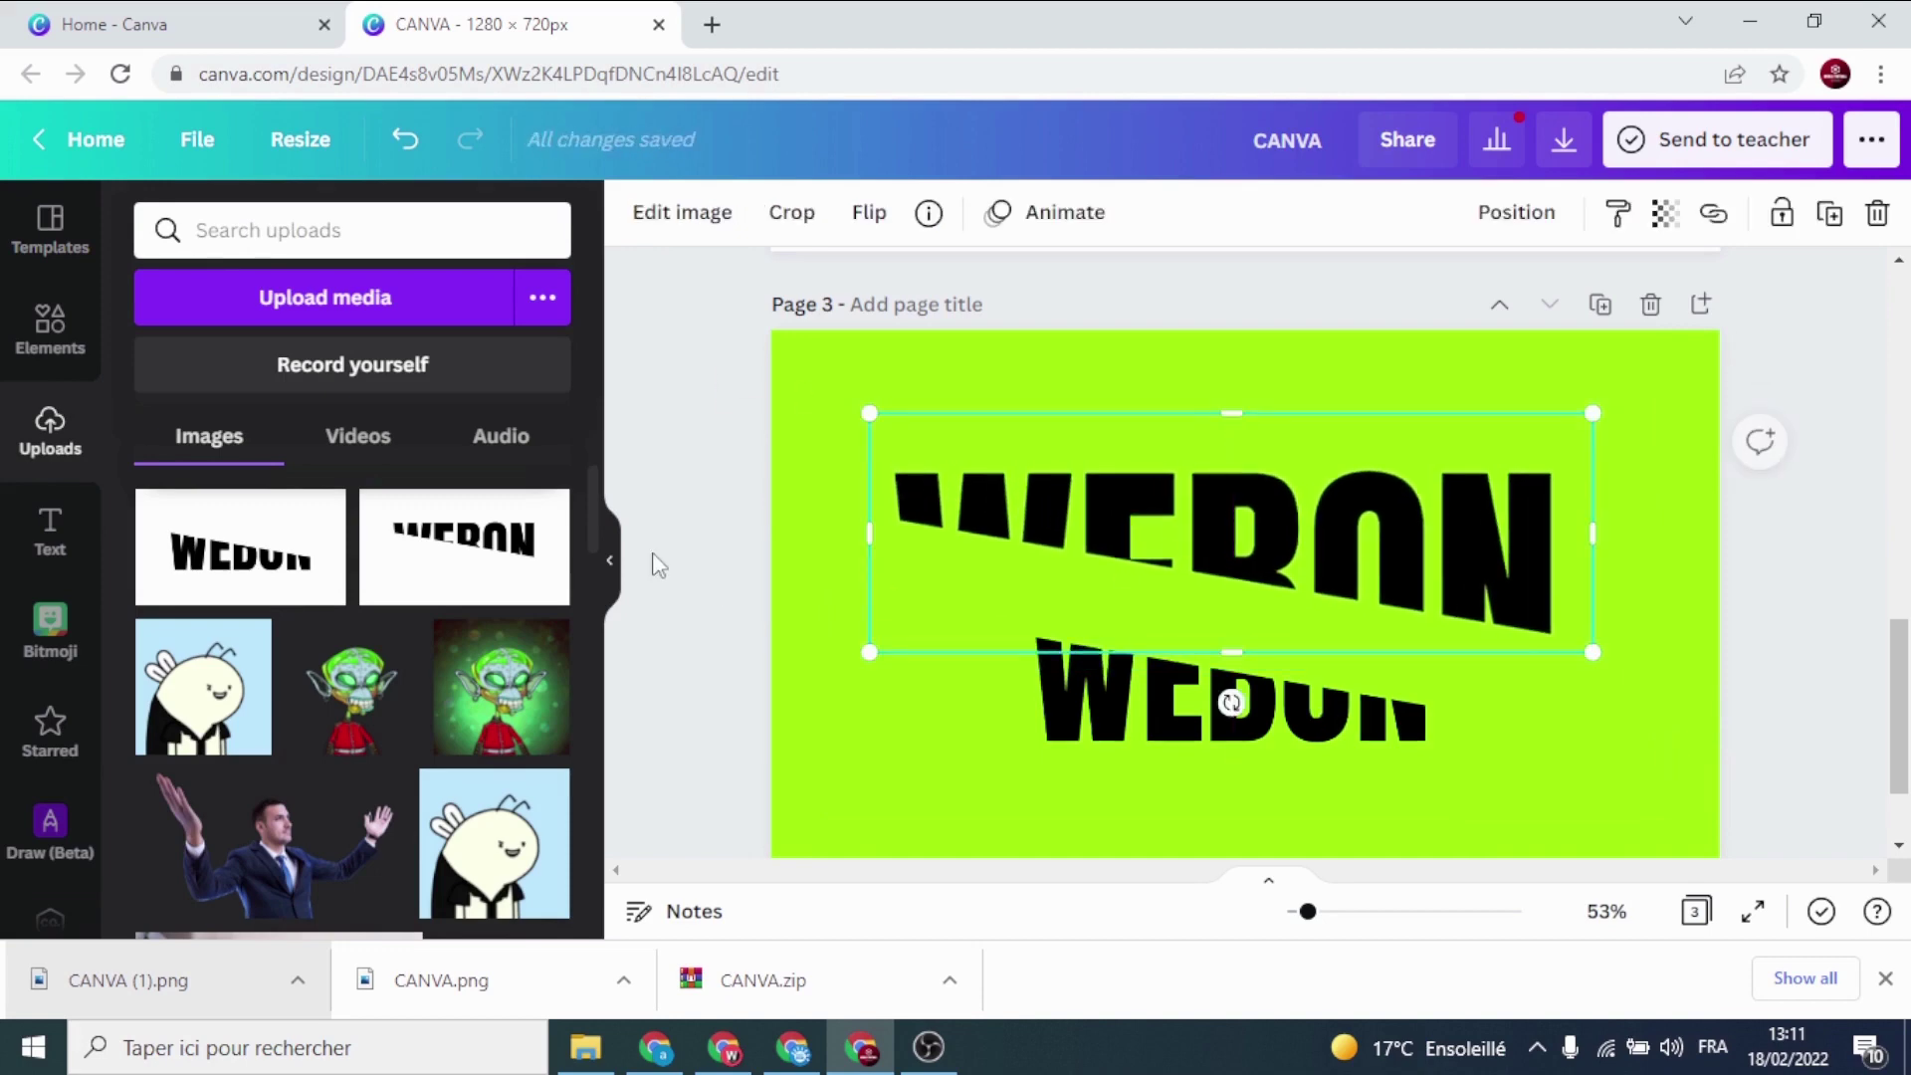
pyautogui.click(806, 560)
# Crop the empty space on both sides of the lower-half WEBON image
pyautogui.click(1092, 715)
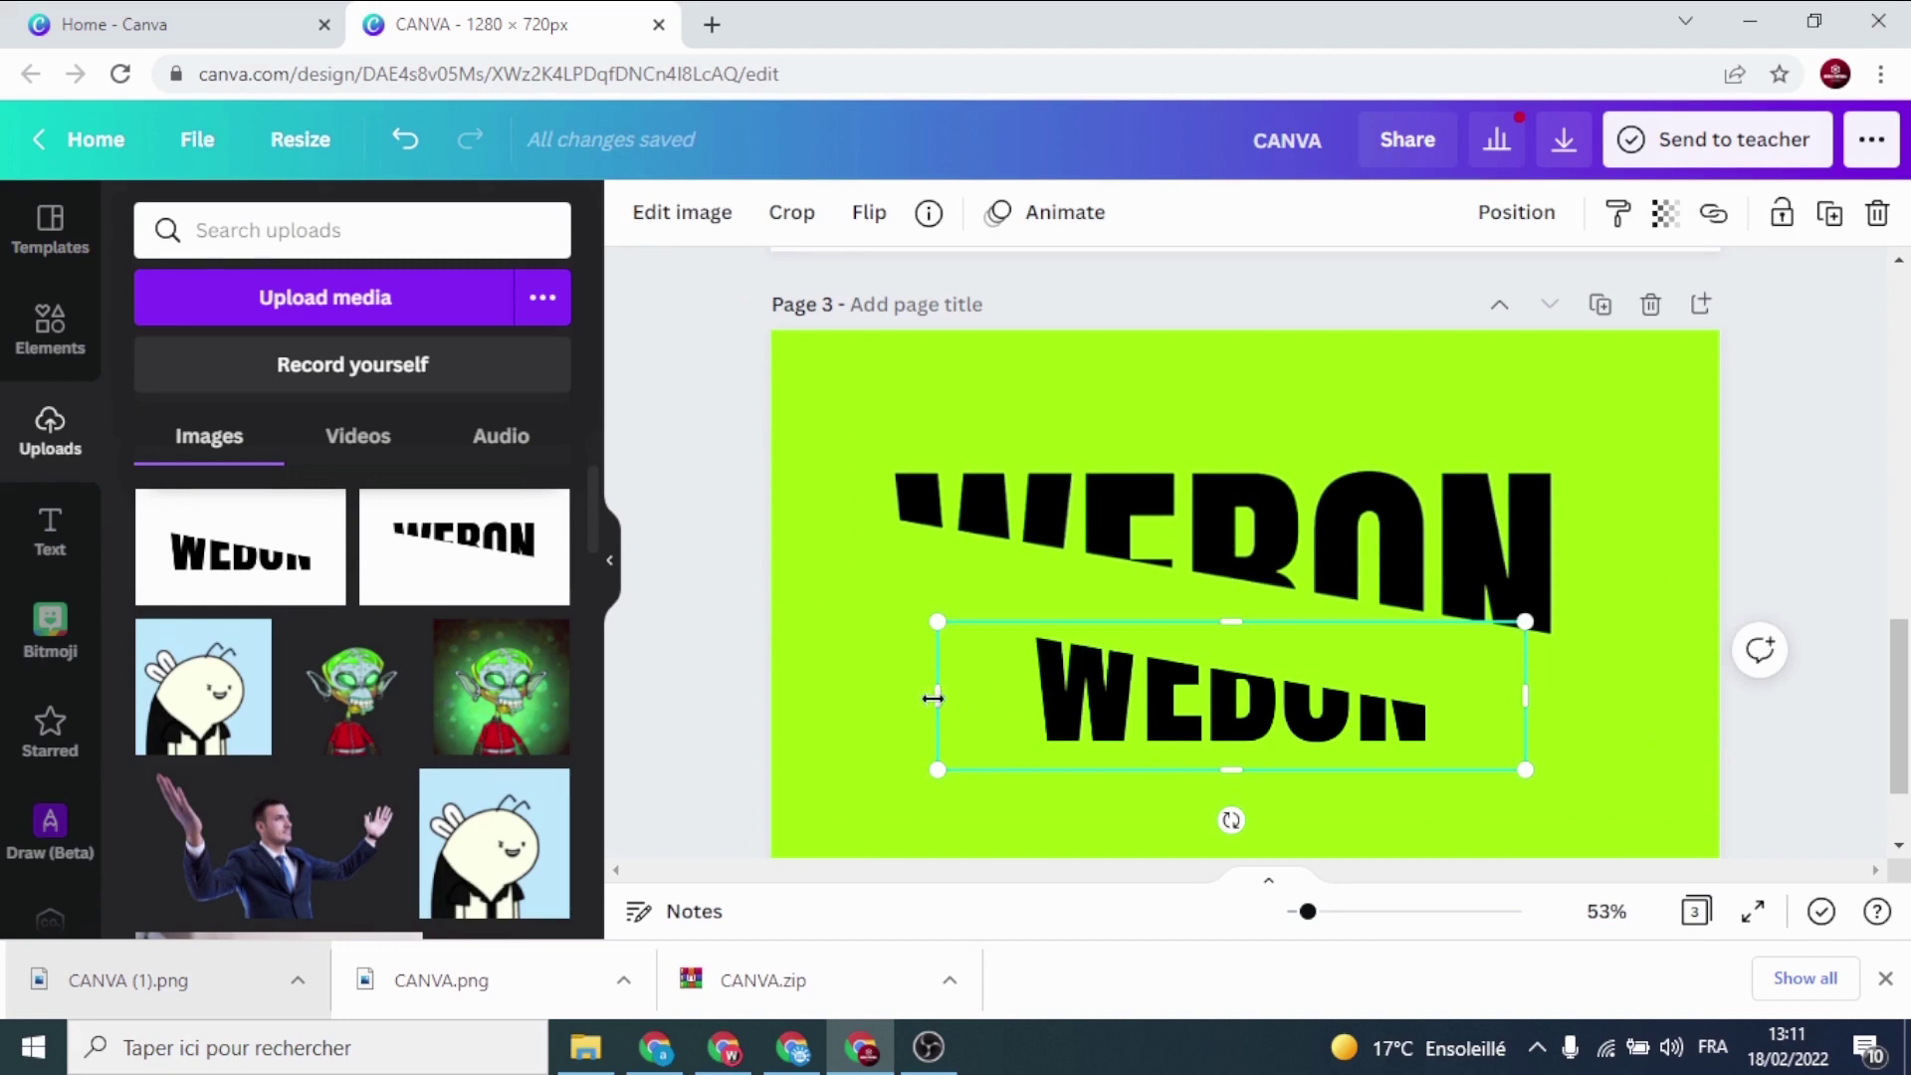
pyautogui.moveTo(932, 699); pyautogui.dragTo(1018, 700)
pyautogui.moveTo(1525, 696); pyautogui.dragTo(1445, 718)
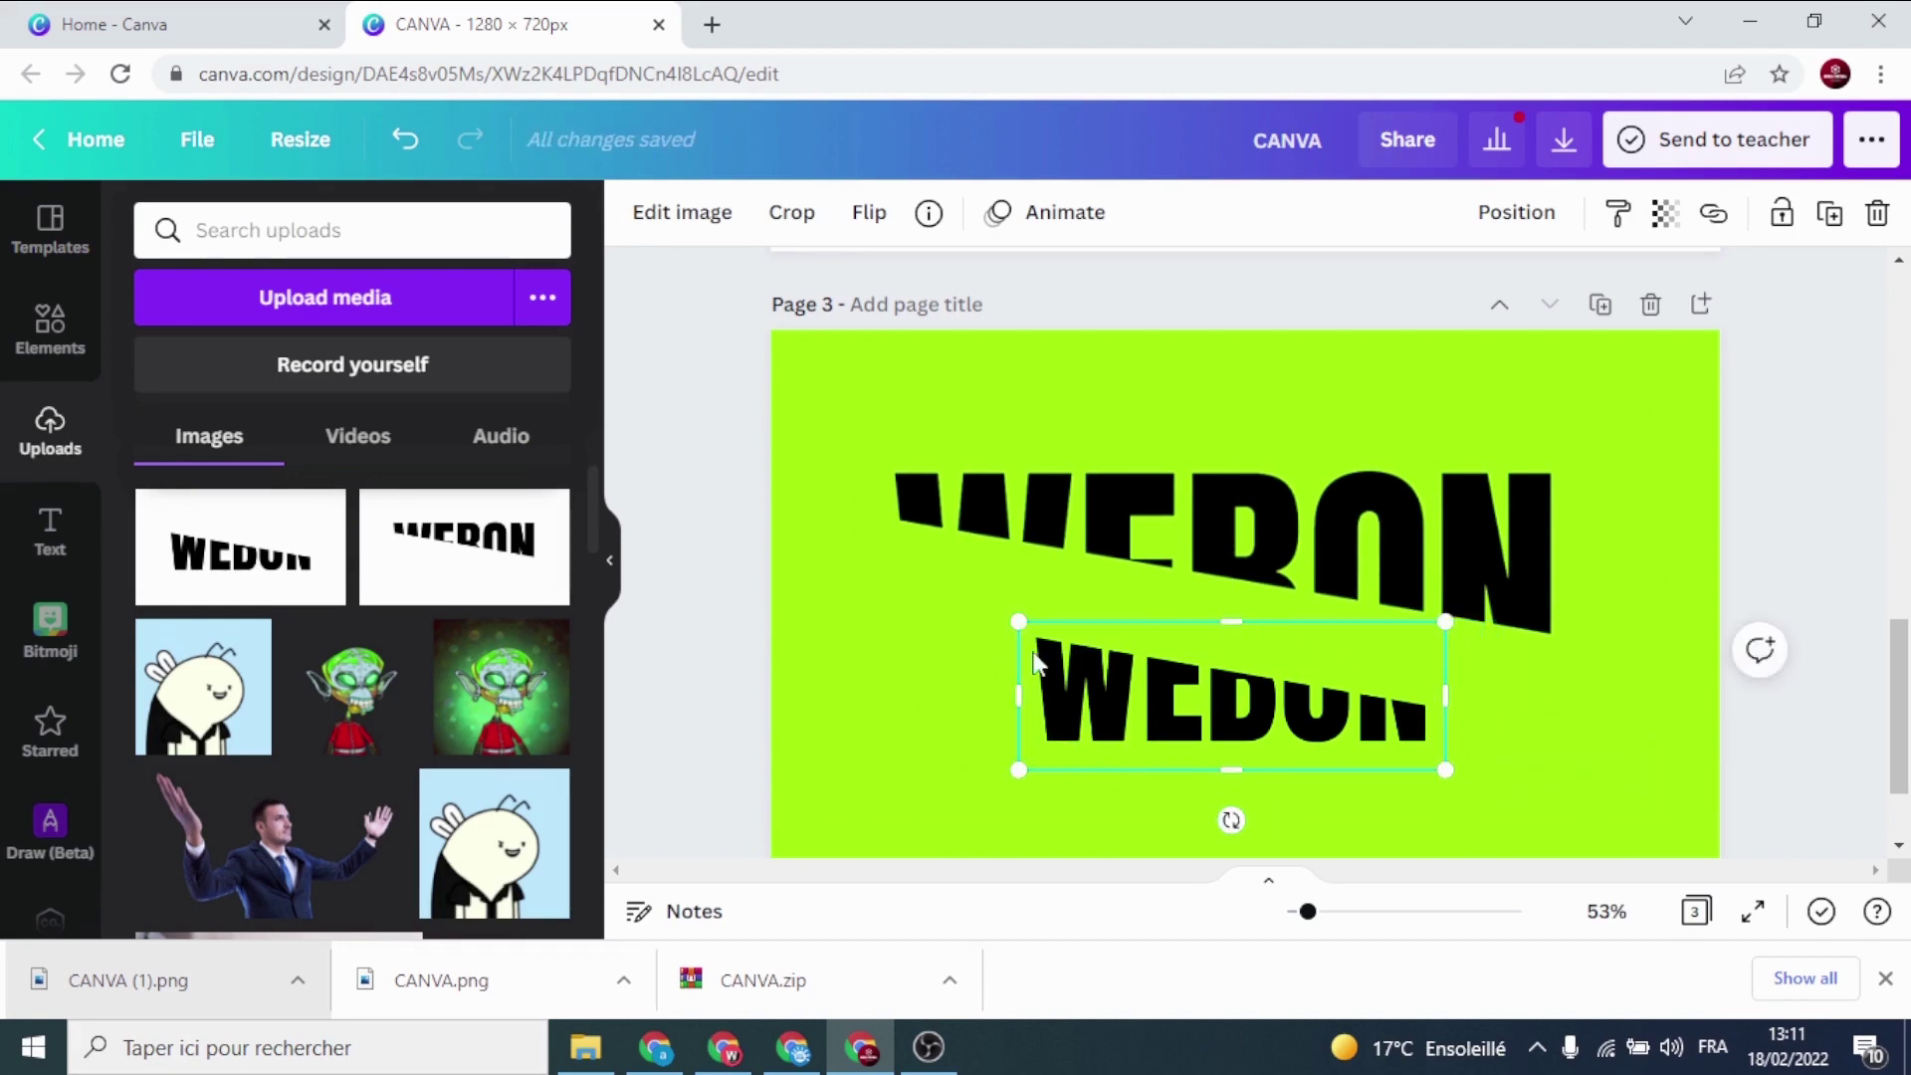
# Enlarge the lower half to match the upper half's width and fit it beneath, leaving a thin diagonal gap
pyautogui.moveTo(1020, 620); pyautogui.dragTo(799, 545)
pyautogui.moveTo(1115, 672); pyautogui.dragTo(1171, 667)
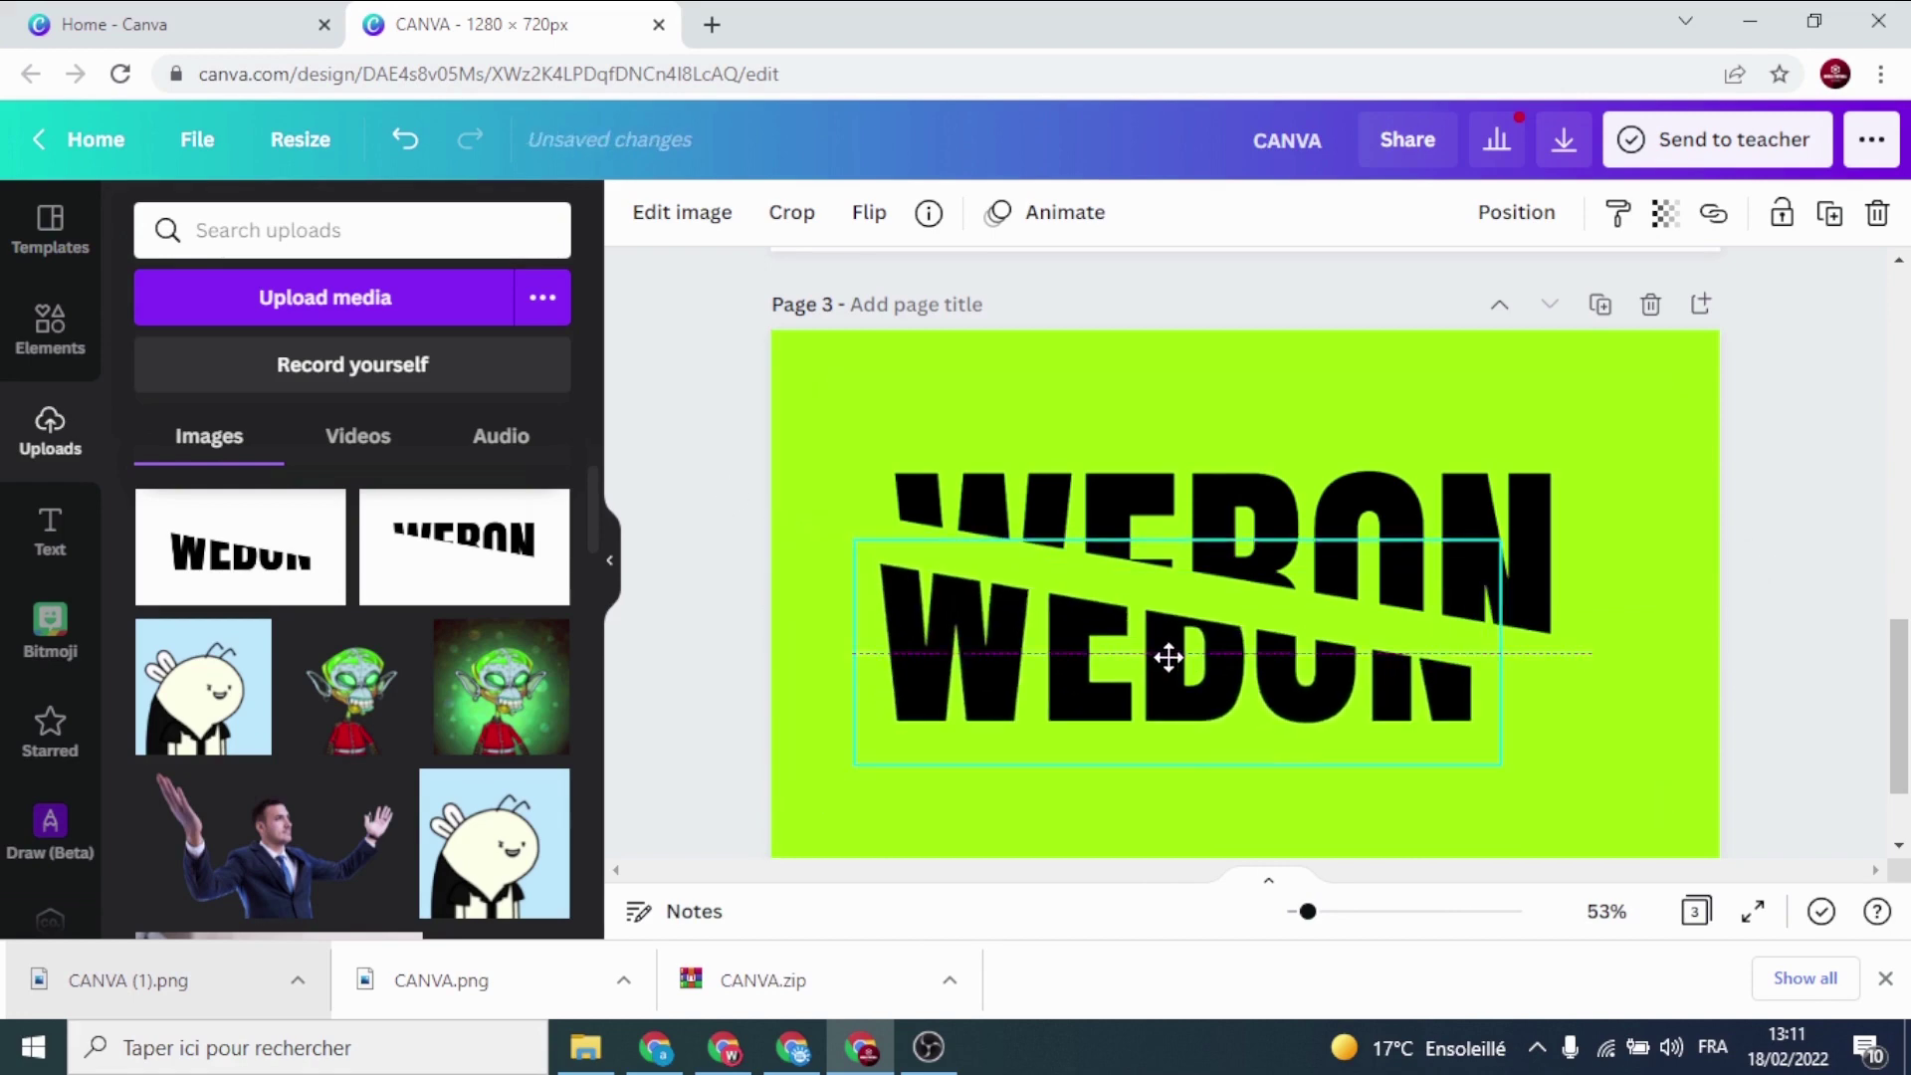
pyautogui.moveTo(1508, 768); pyautogui.dragTo(1591, 797)
pyautogui.moveTo(1036, 618); pyautogui.dragTo(1054, 586)
pyautogui.moveTo(1624, 769); pyautogui.dragTo(1613, 760)
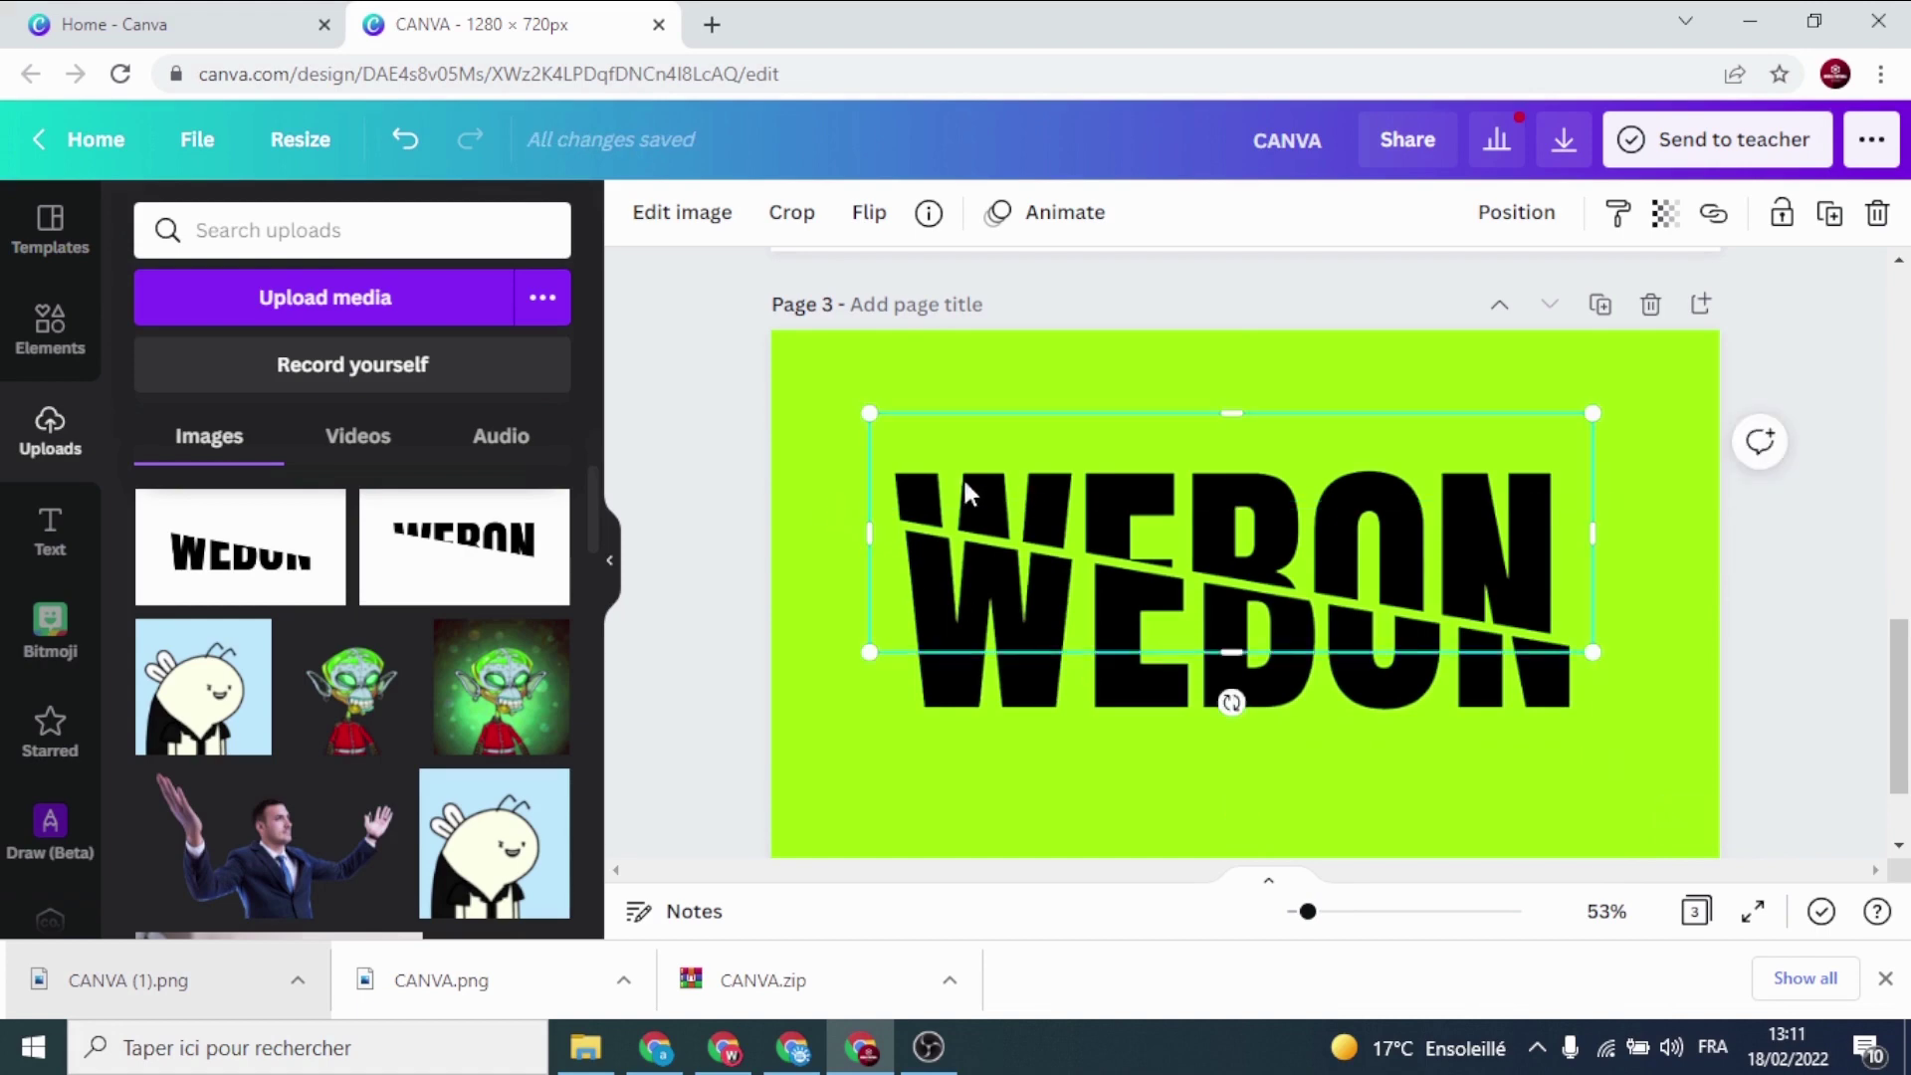
# Apply the Cherry duotone effect to the upper half of the WEBON text
pyautogui.click(686, 216)
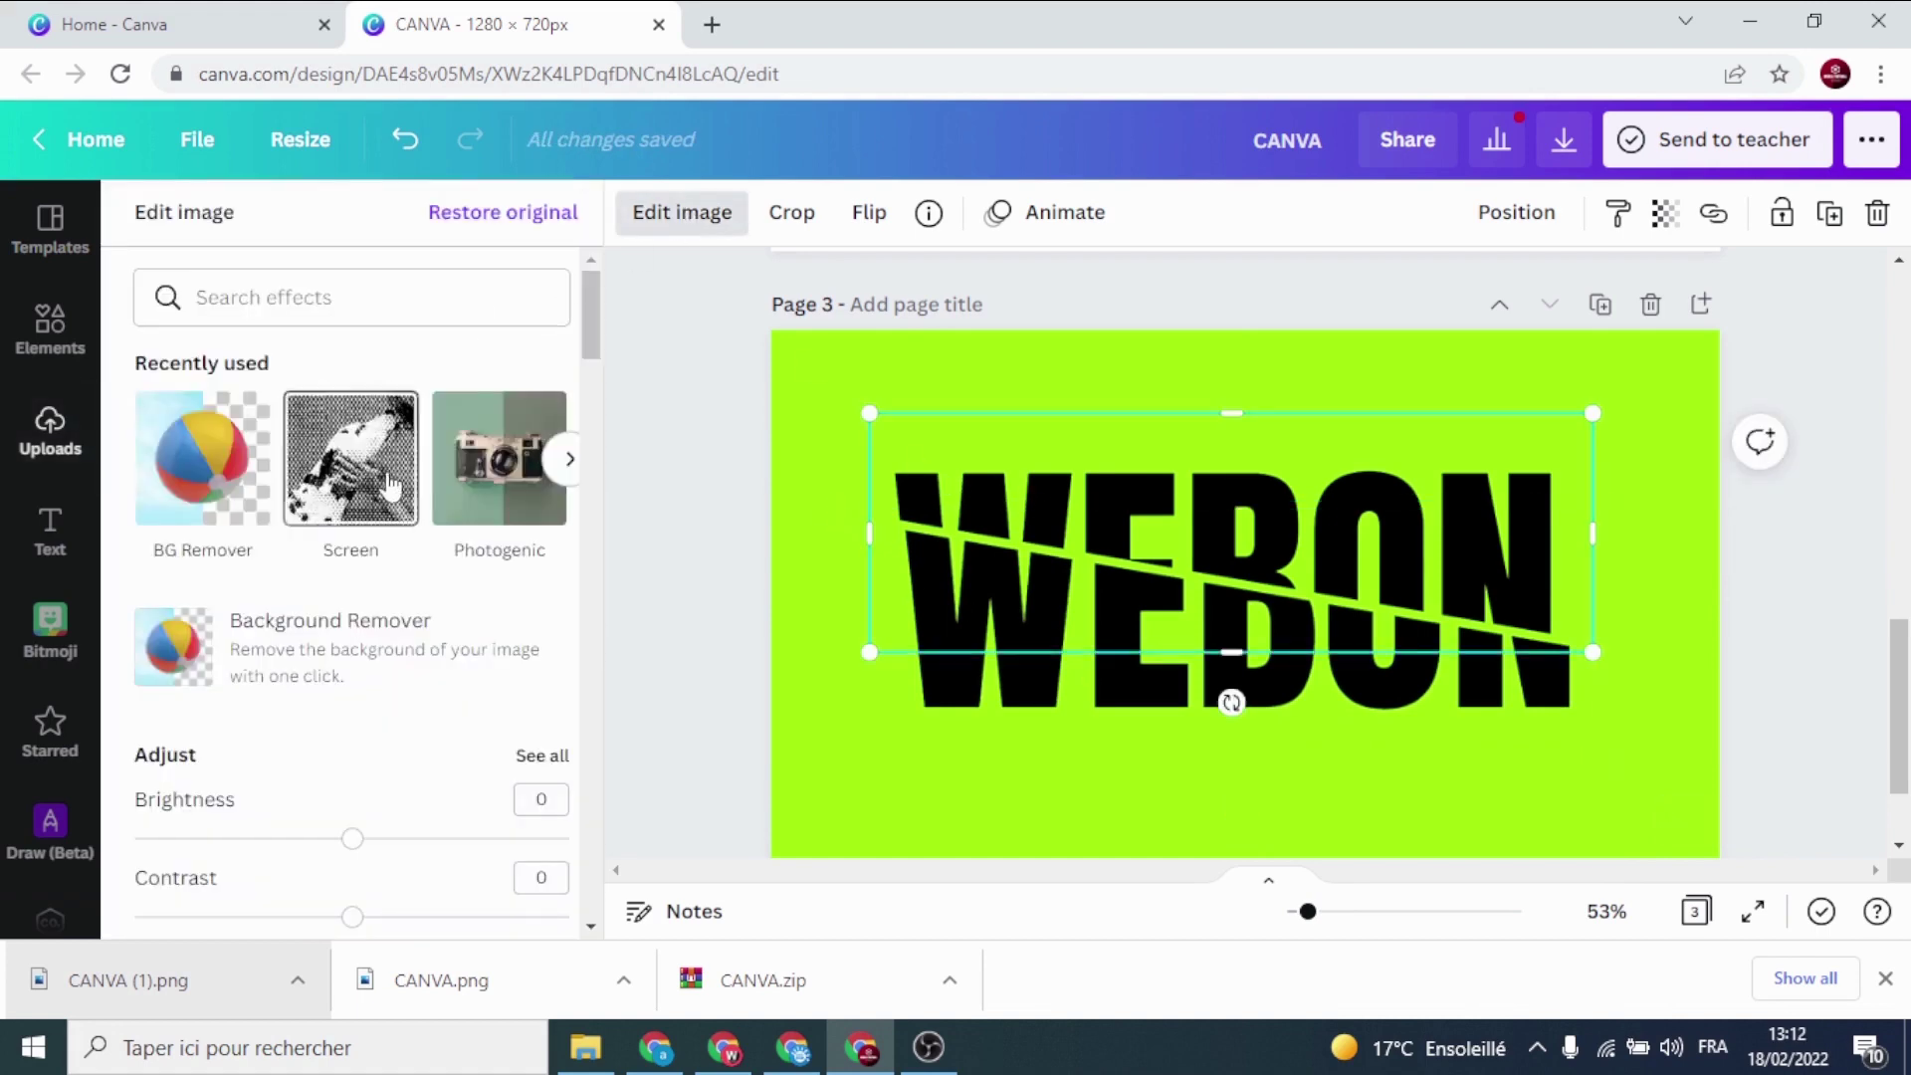
pyautogui.scroll(-5, 383, 503)
pyautogui.scroll(-10, 383, 503)
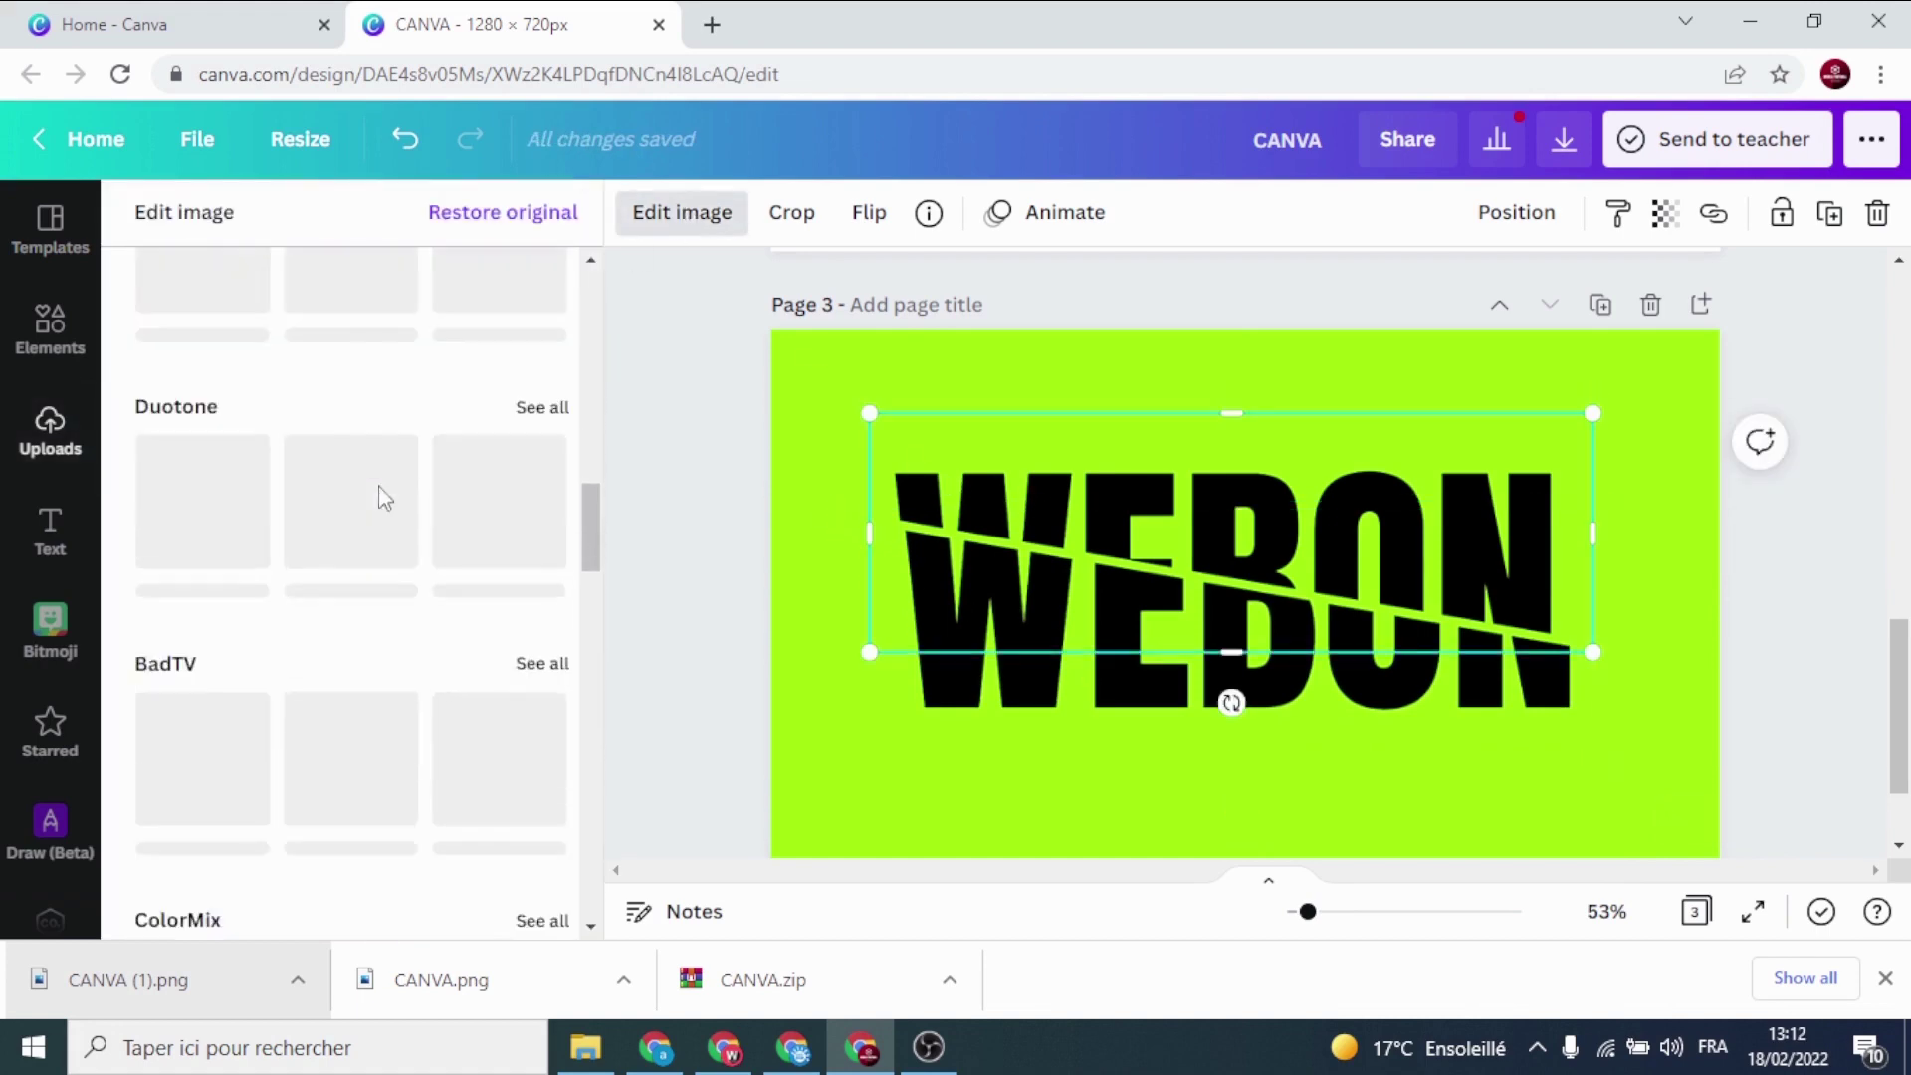
pyautogui.scroll(3, 385, 525)
pyautogui.scroll(-1, 317, 562)
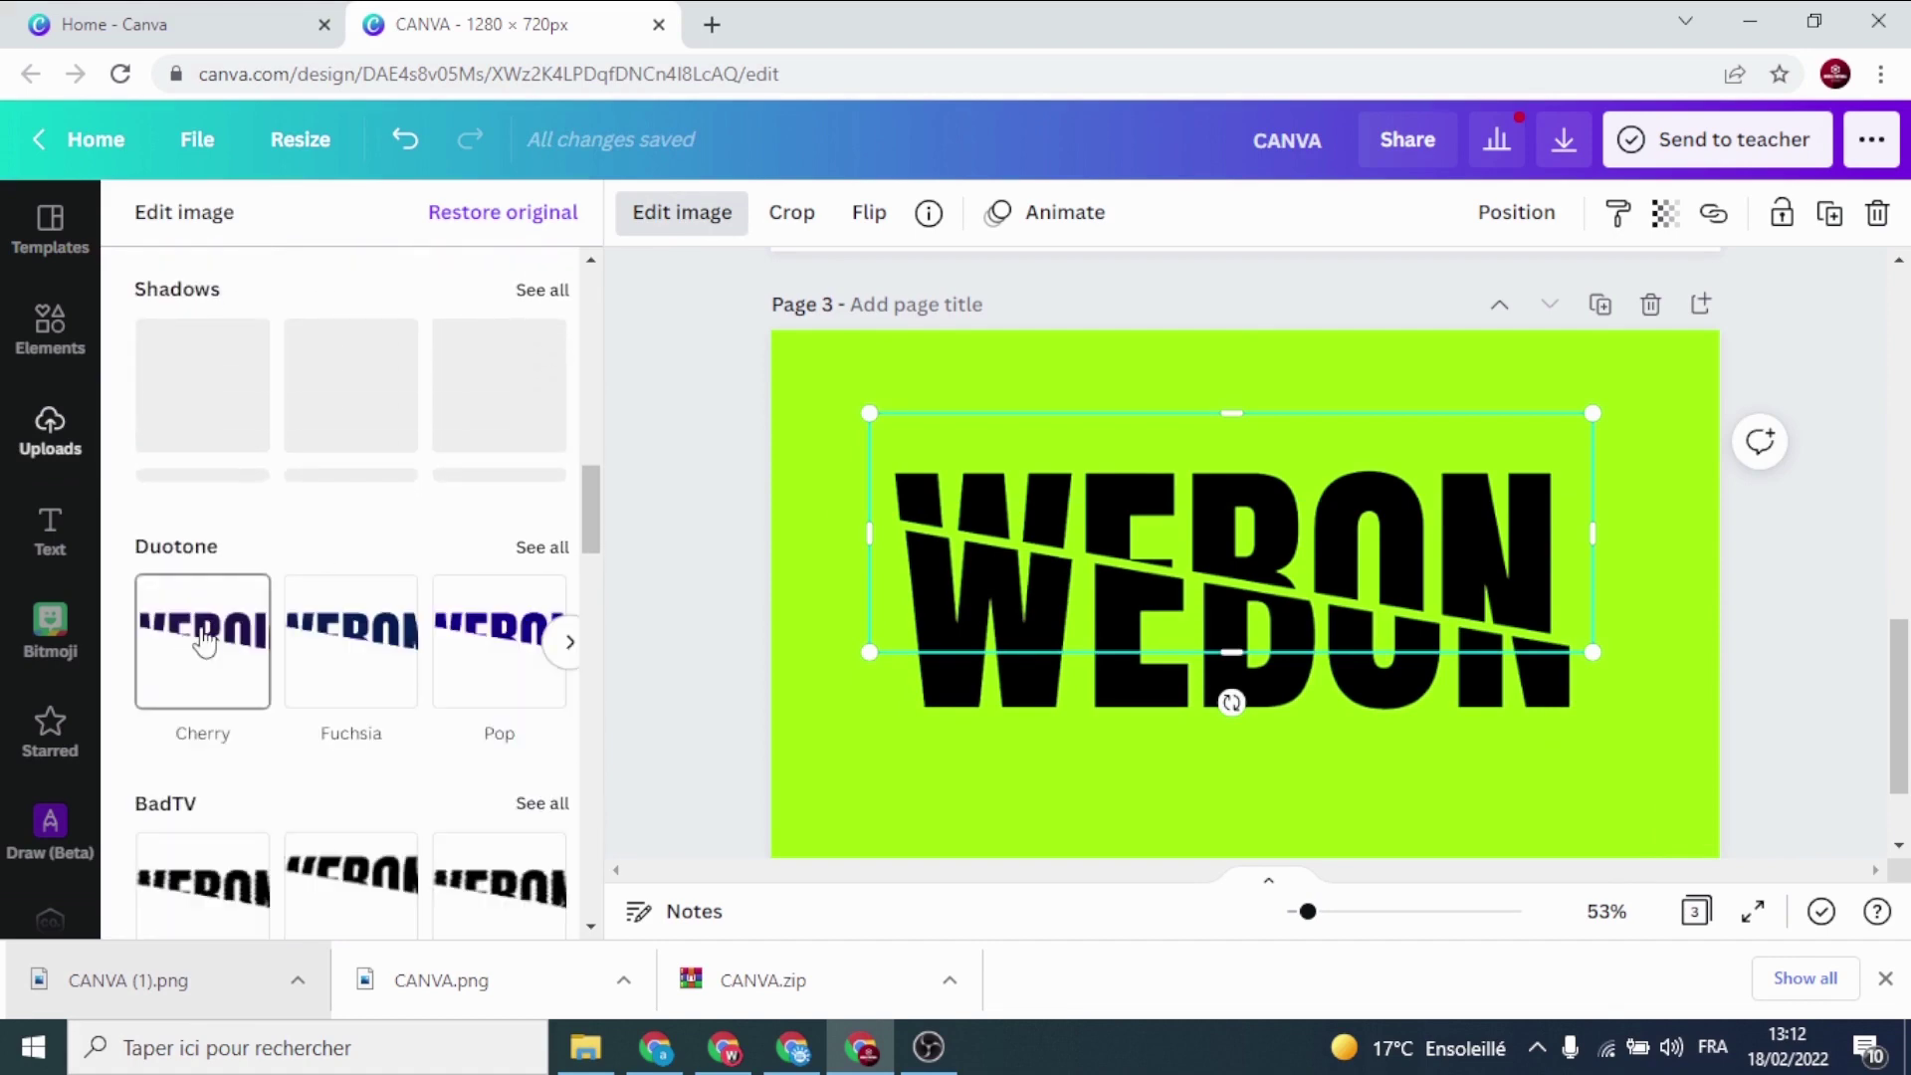
pyautogui.click(204, 642)
pyautogui.click(683, 211)
pyautogui.click(683, 211)
pyautogui.scroll(-1, 271, 610)
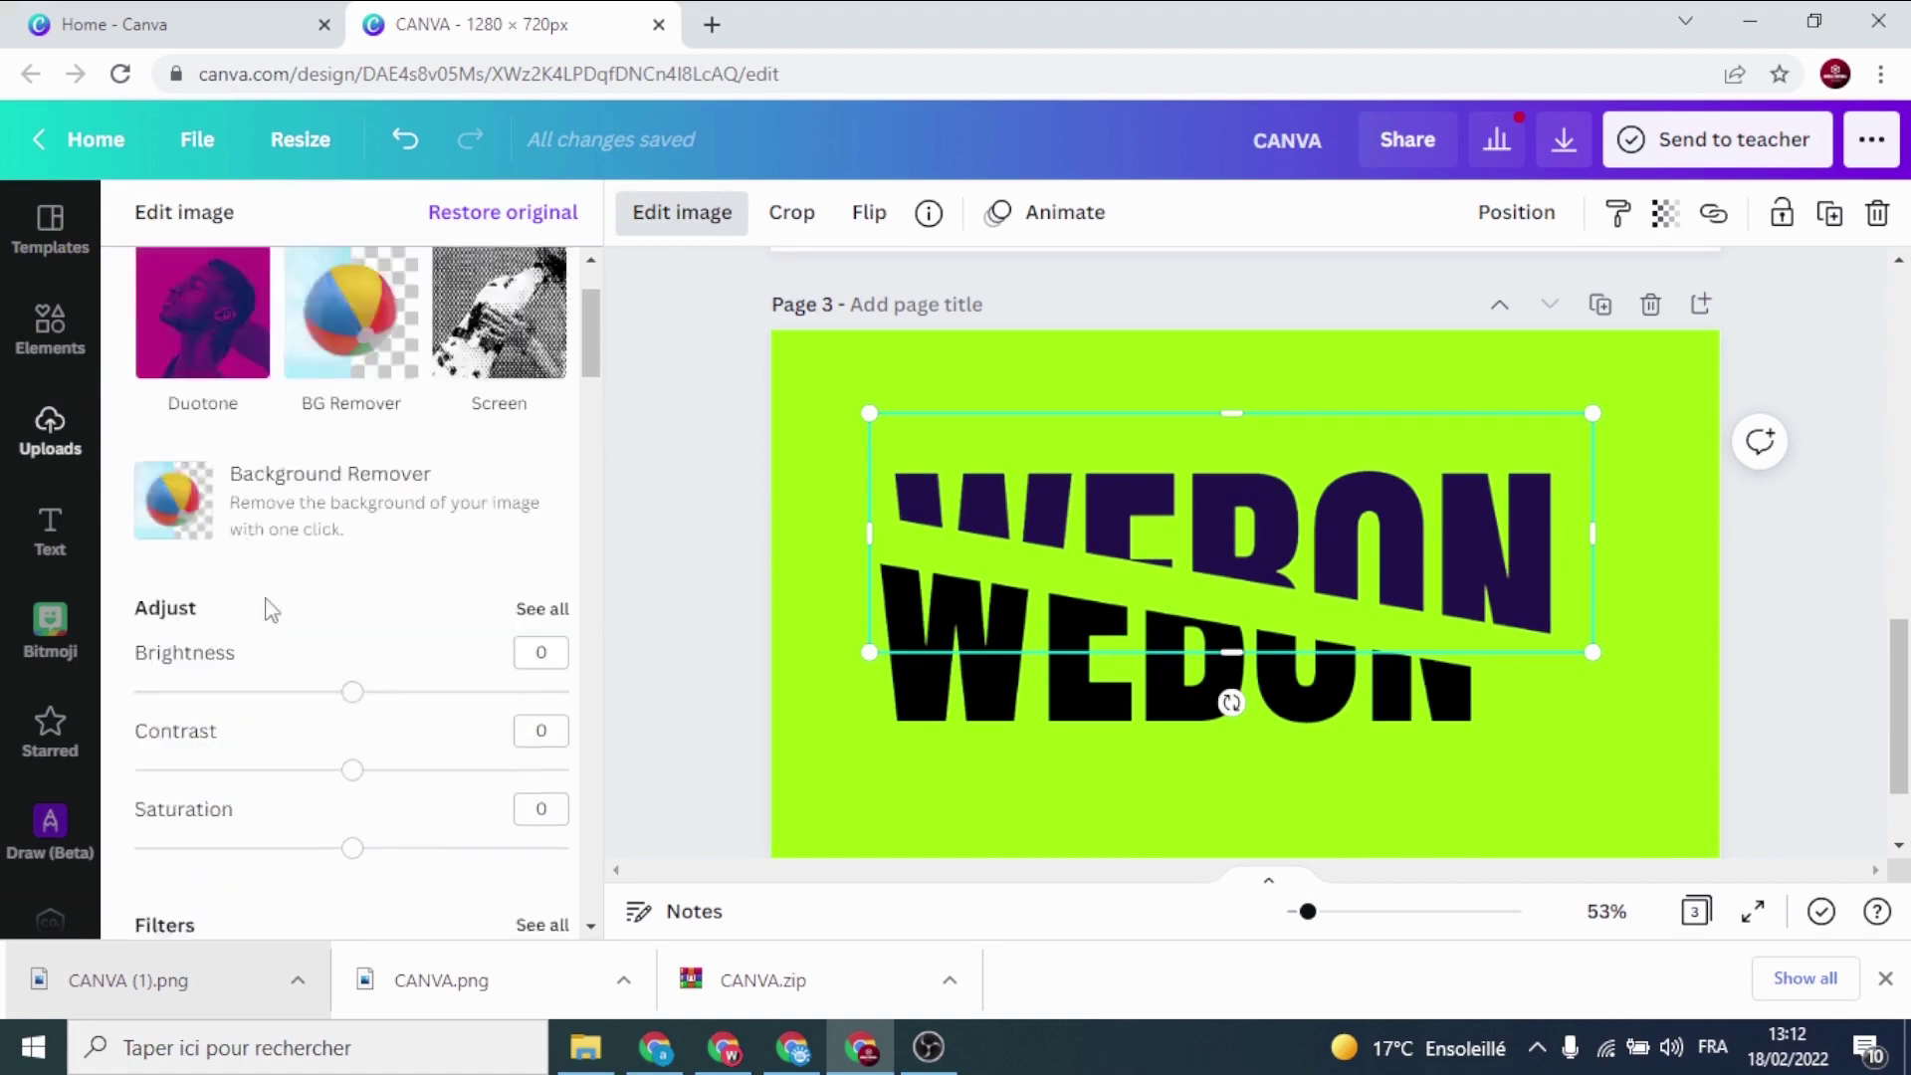
# Apply the Amber duotone effect to the upper half of the WEBON text
pyautogui.scroll(-10, 271, 610)
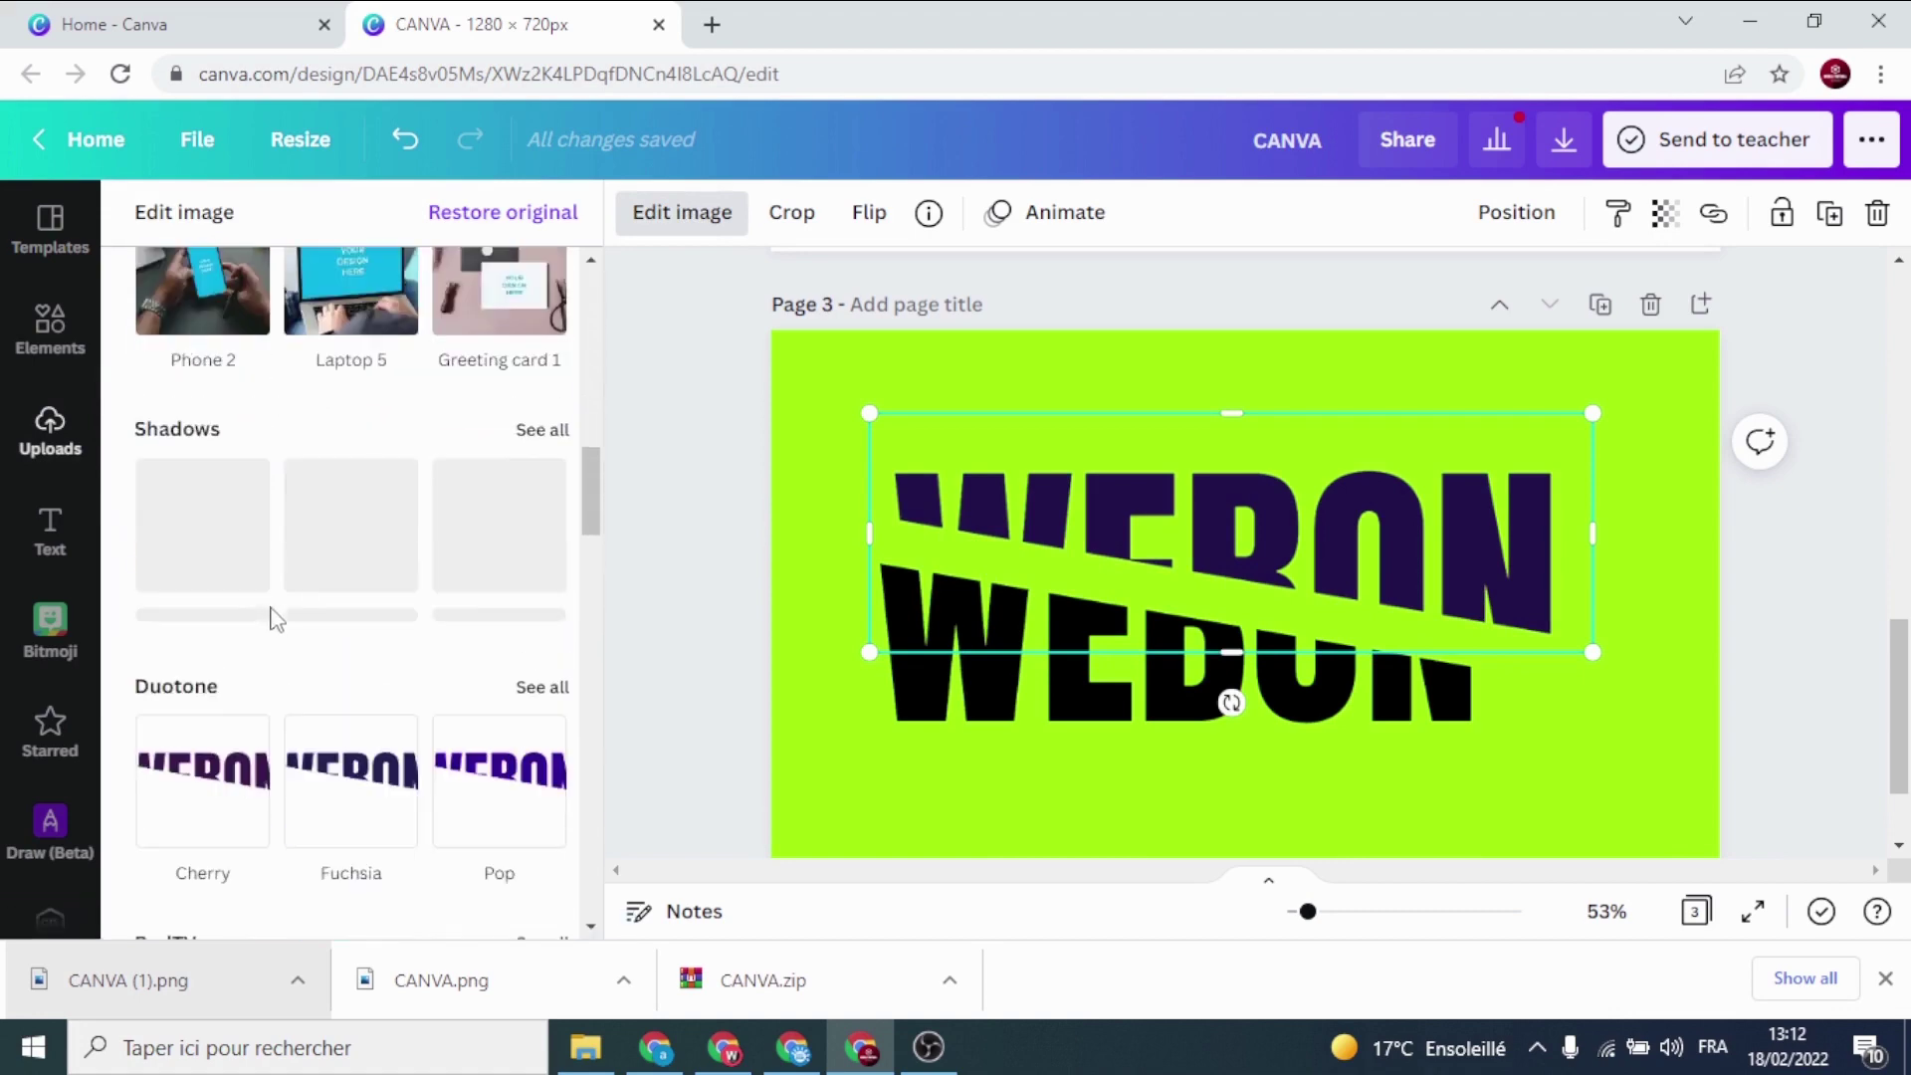
pyautogui.scroll(-3, 249, 612)
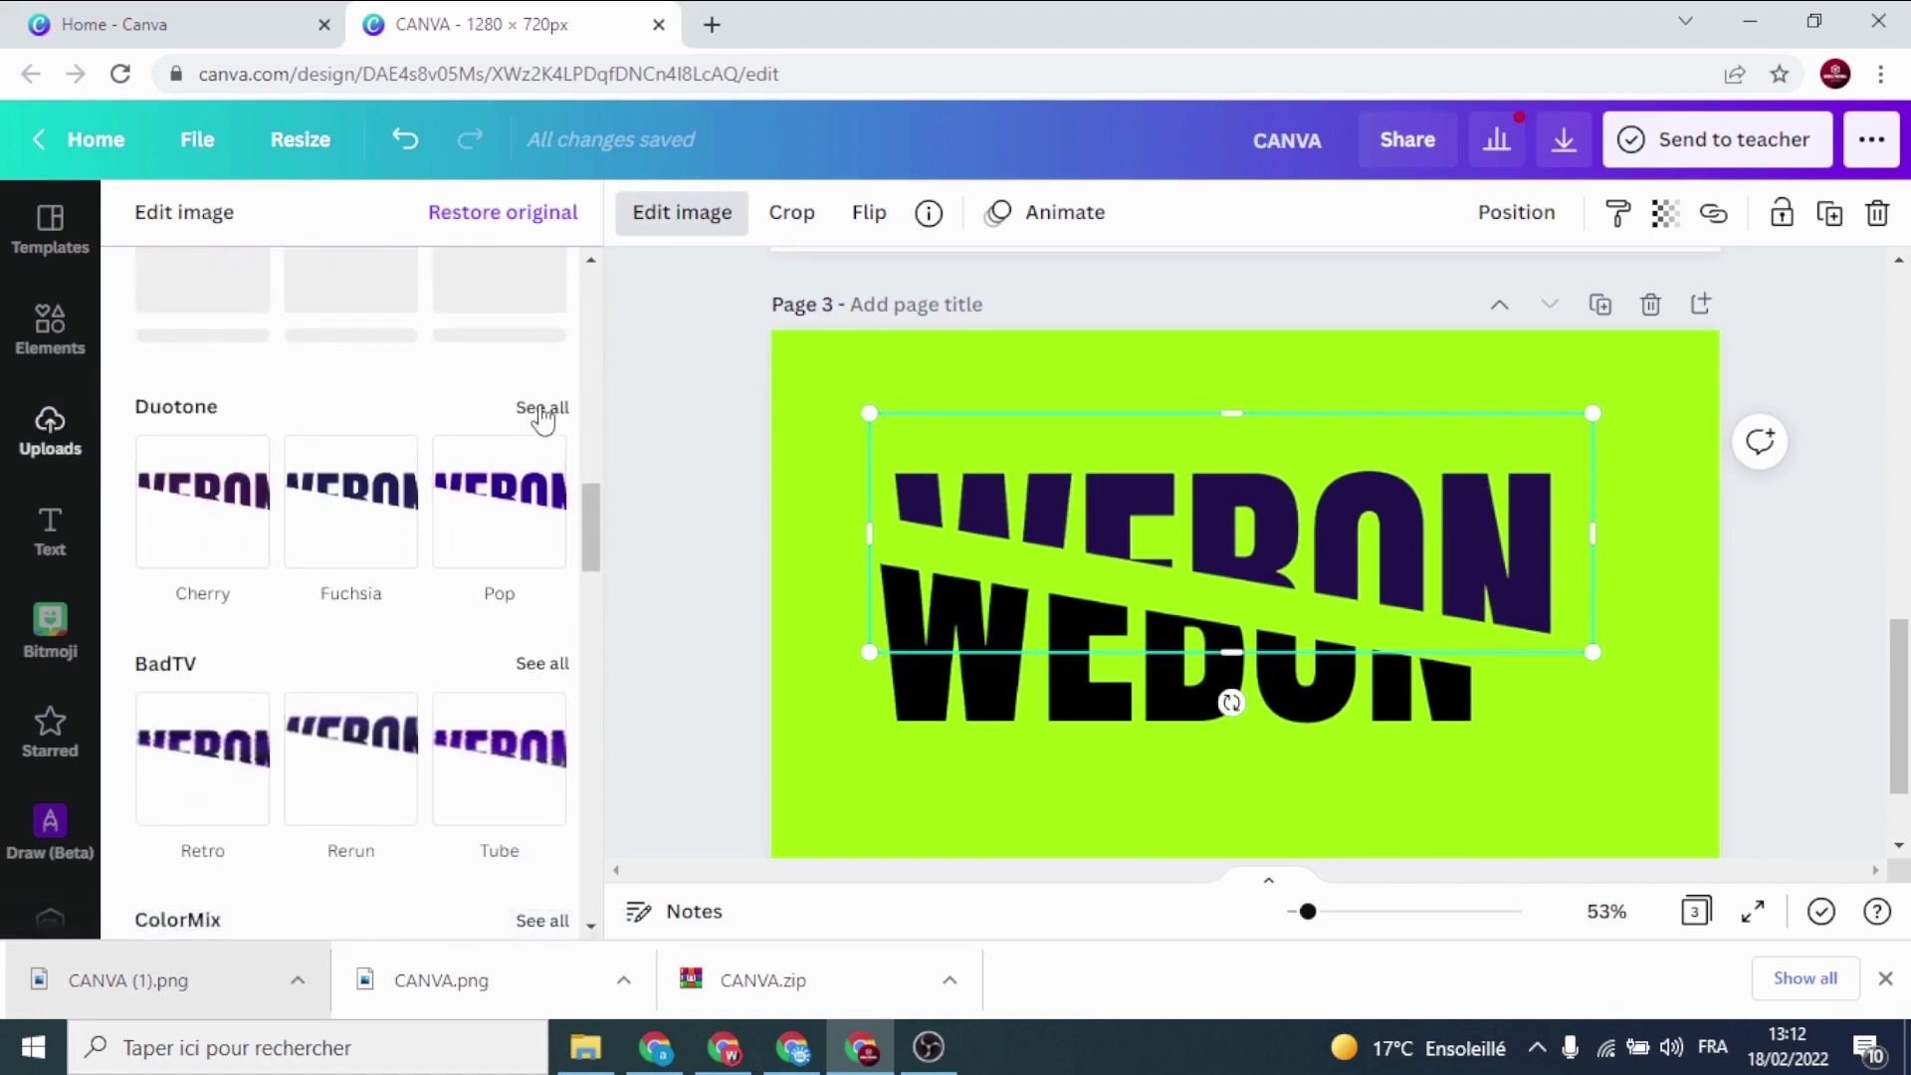
pyautogui.click(541, 409)
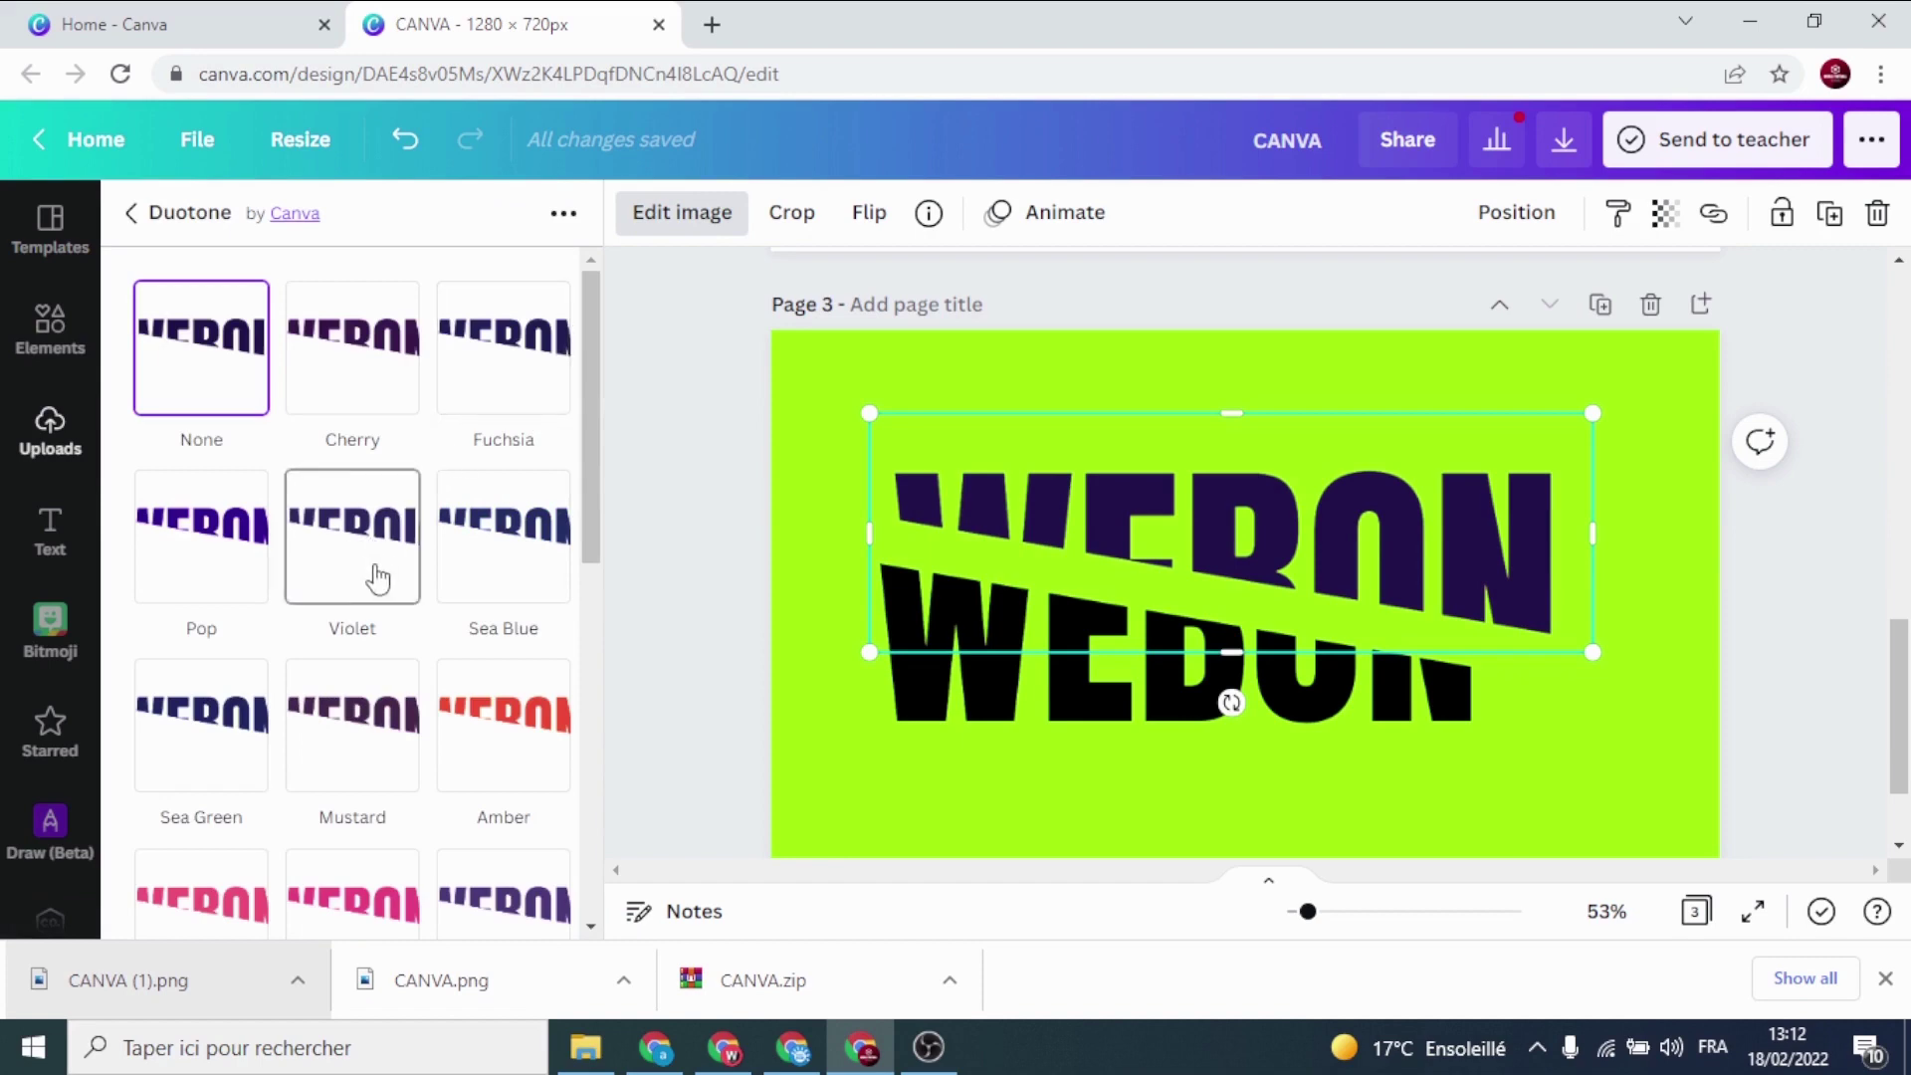
pyautogui.scroll(-3, 482, 444)
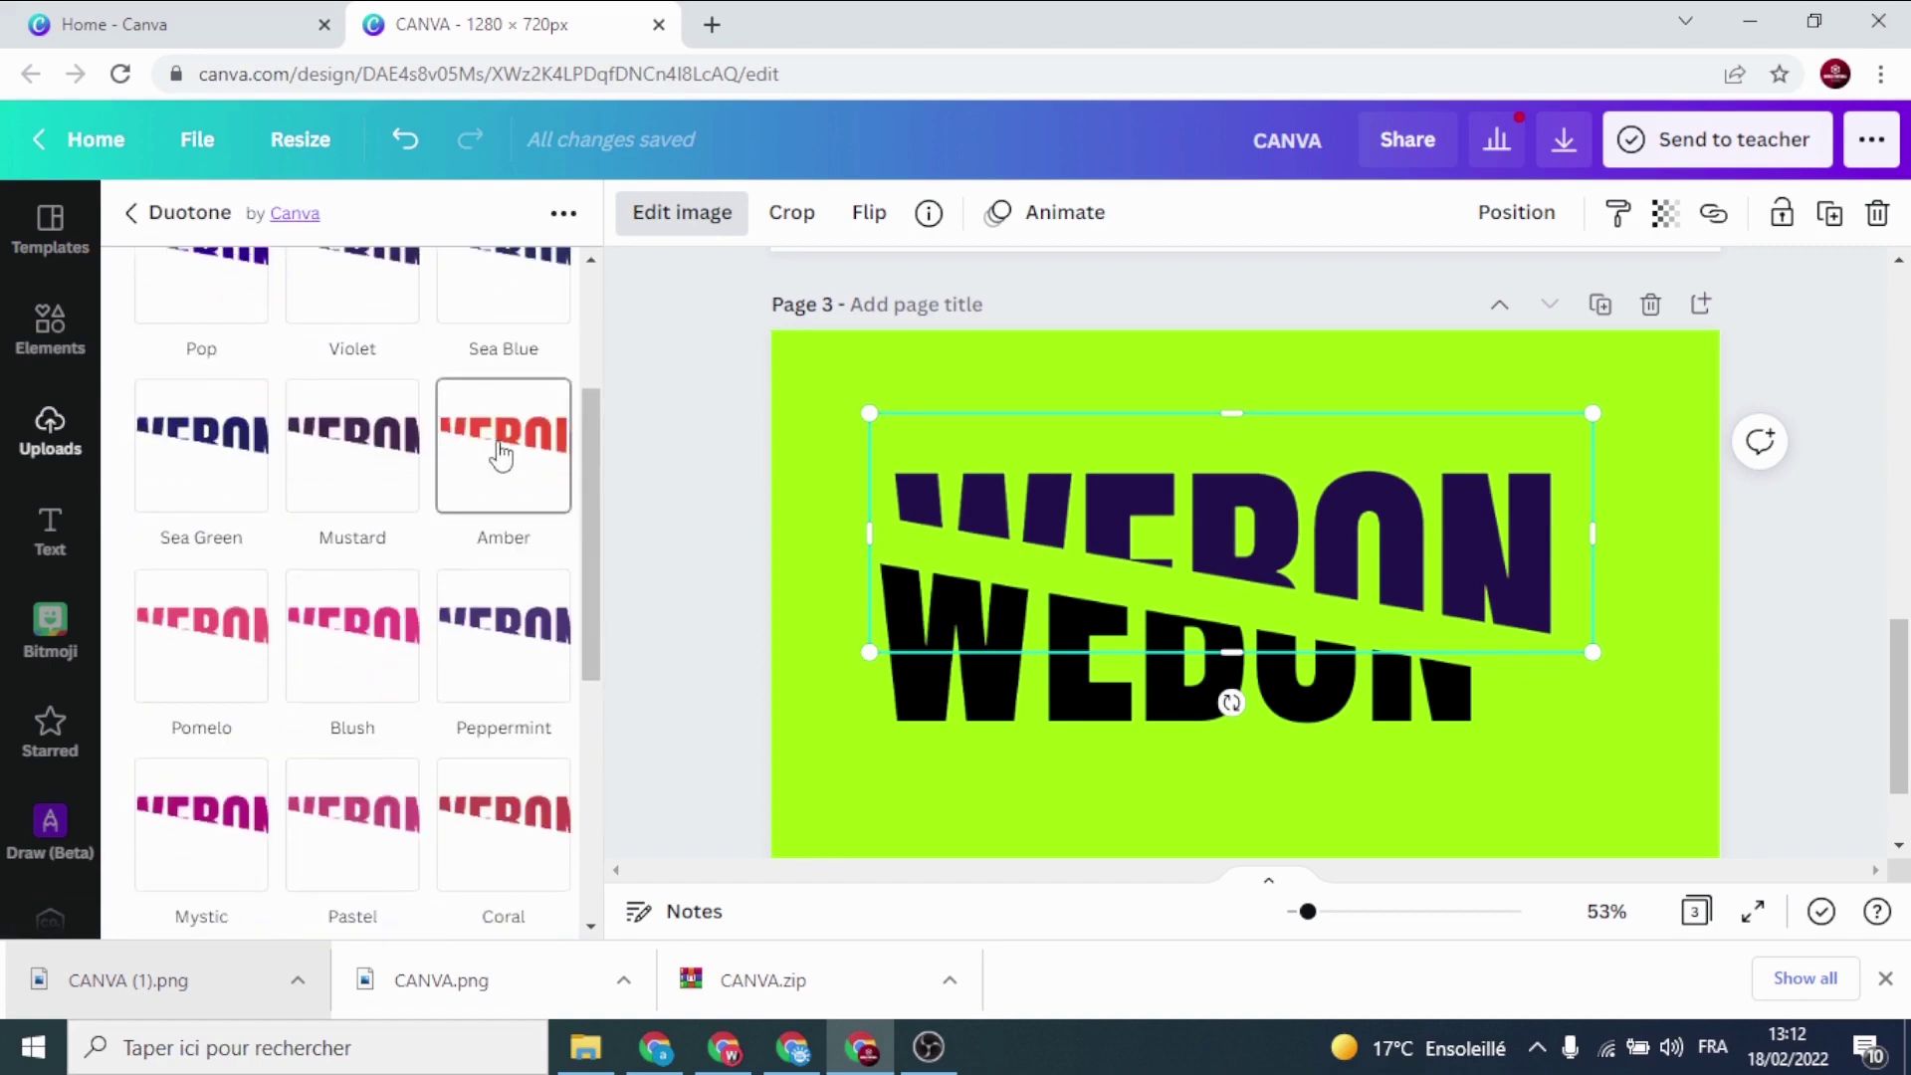
pyautogui.click(501, 456)
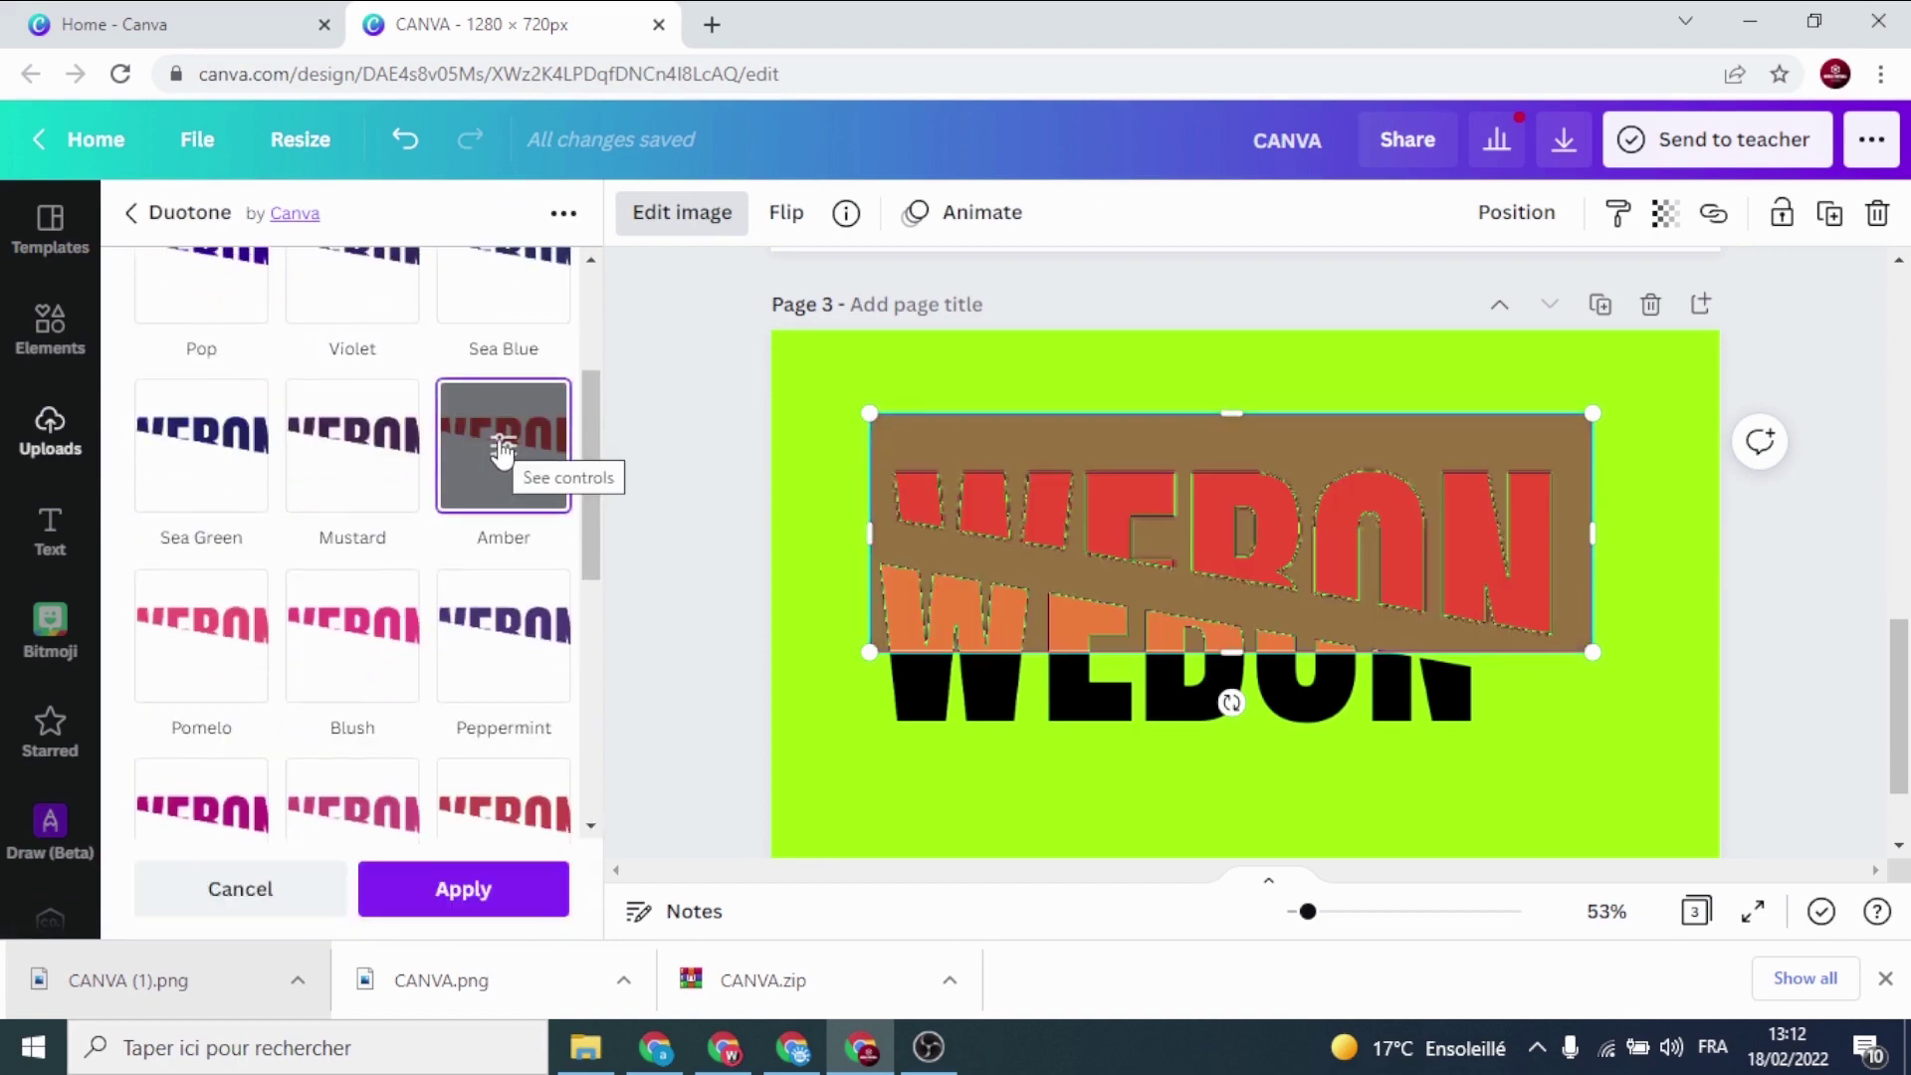
pyautogui.scroll(-7, 269, 635)
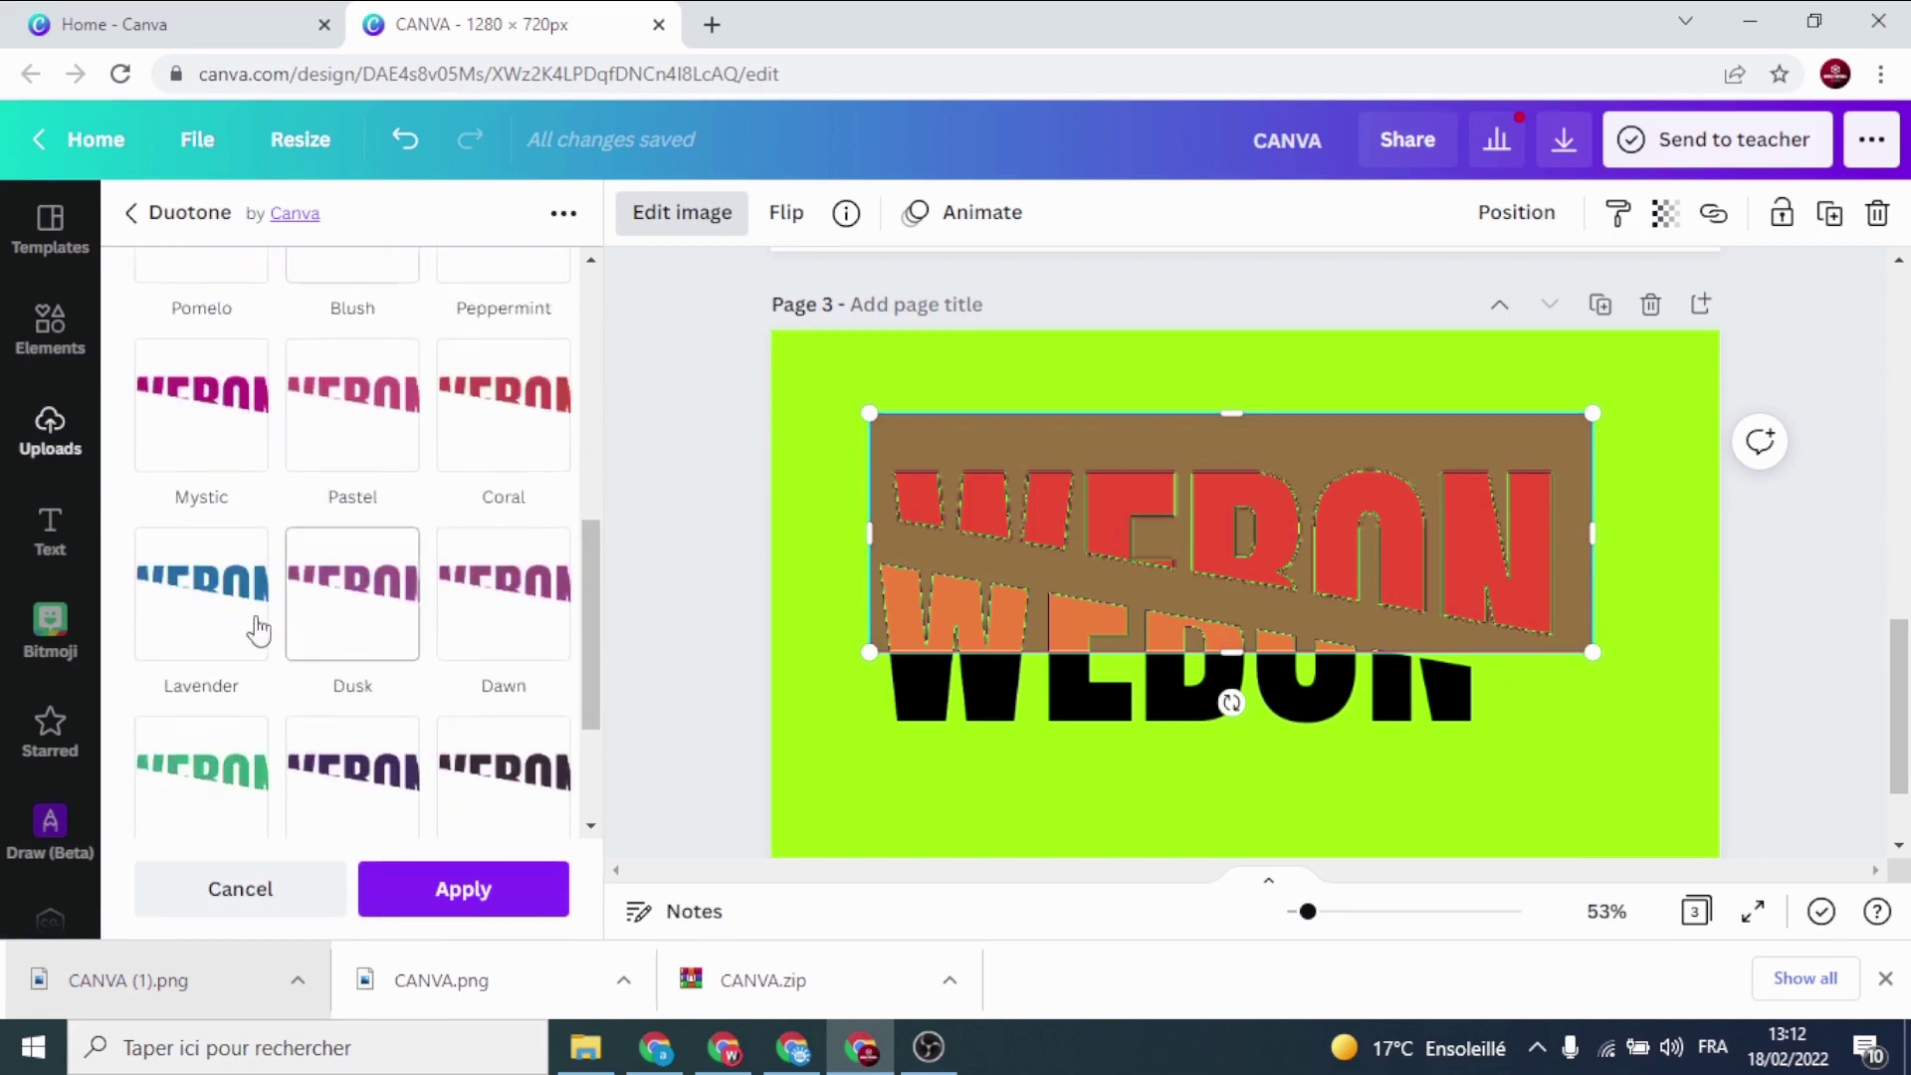
pyautogui.scroll(5, 236, 642)
pyautogui.click(828, 528)
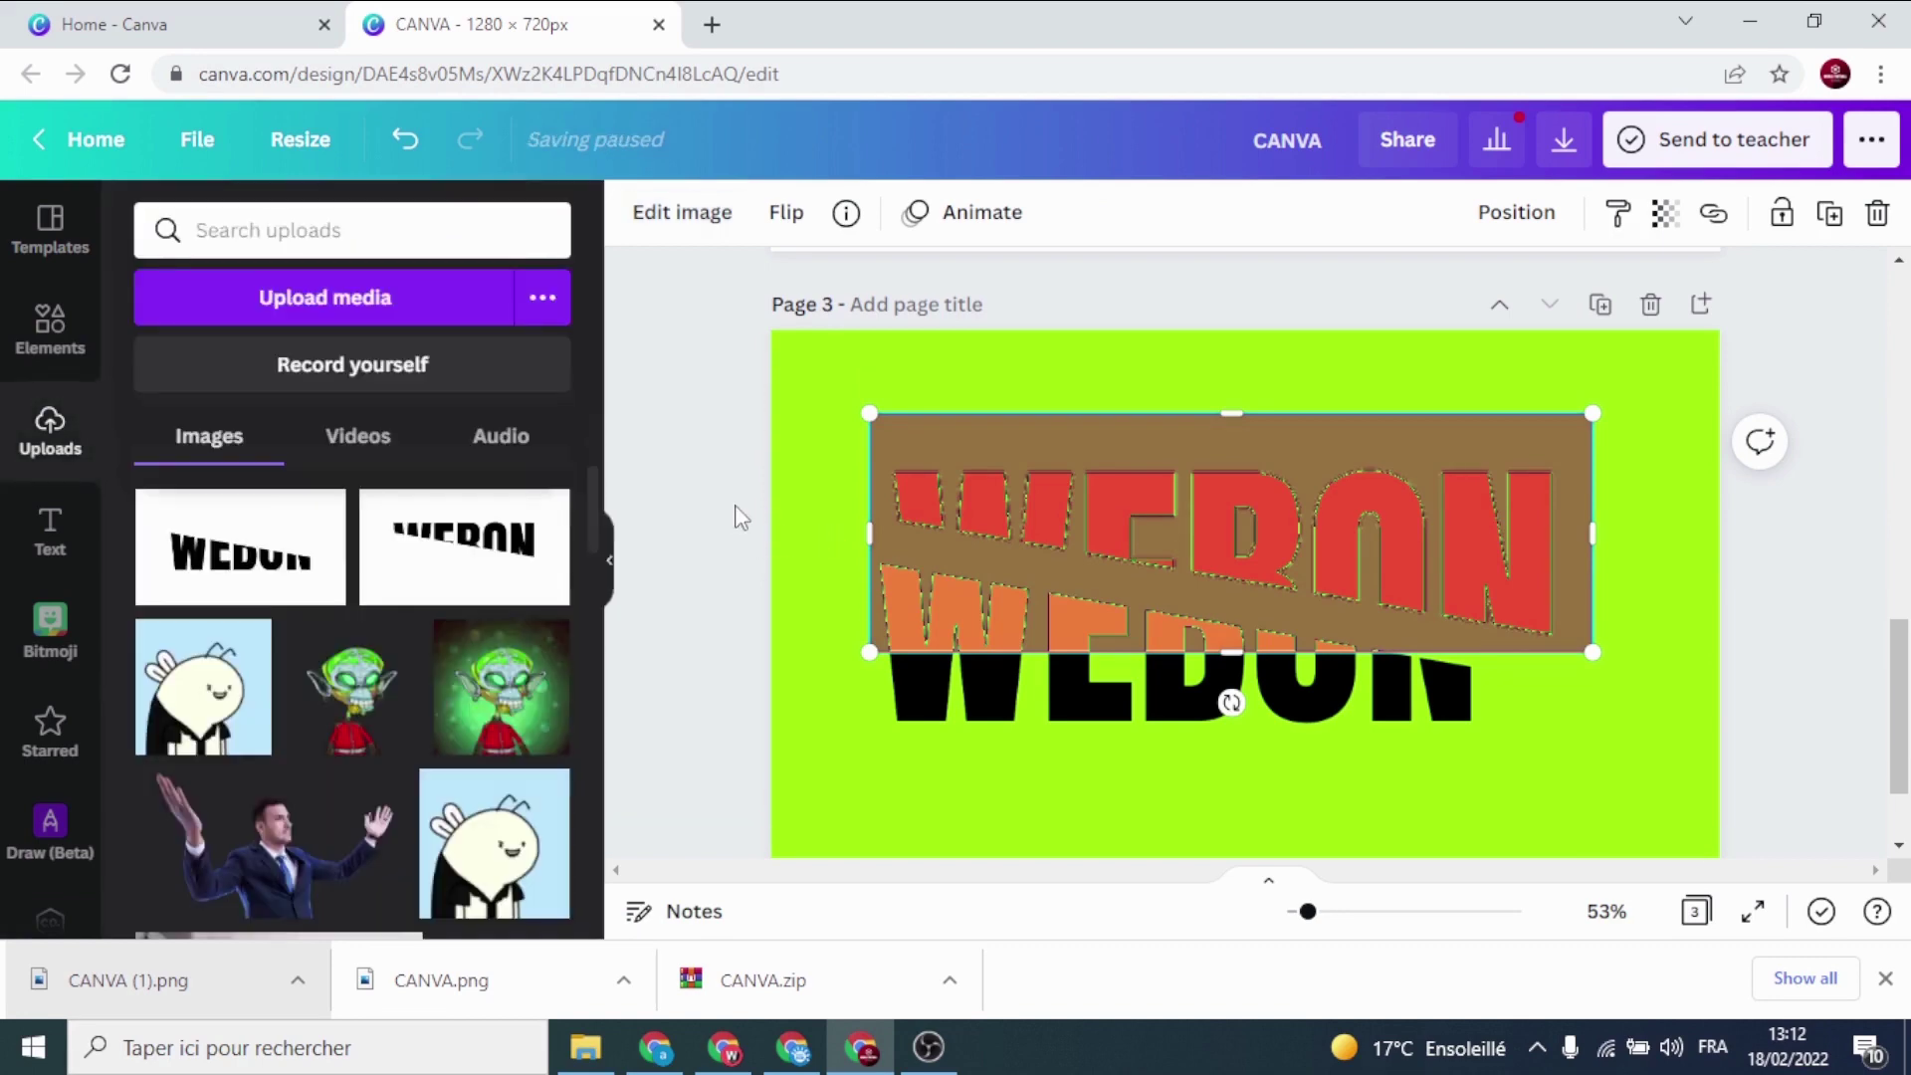
pyautogui.click(818, 510)
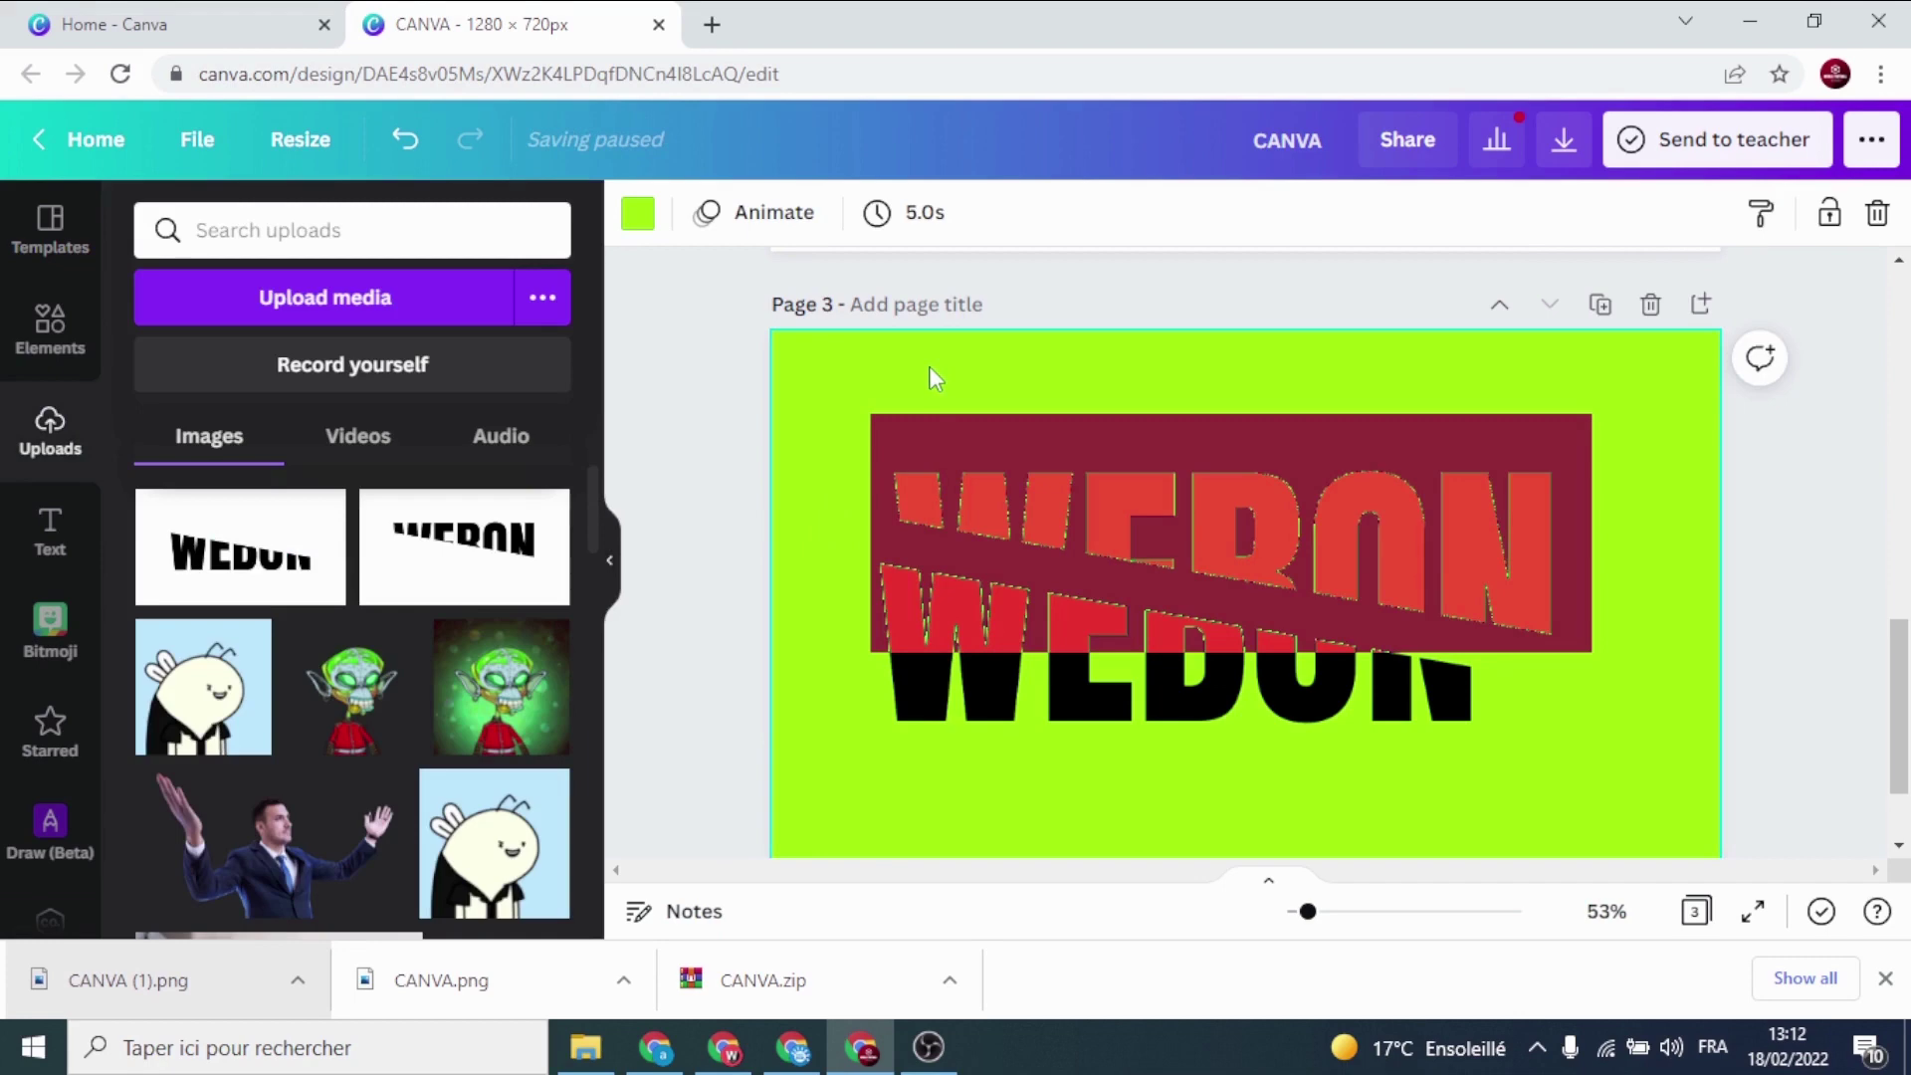
pyautogui.click(939, 538)
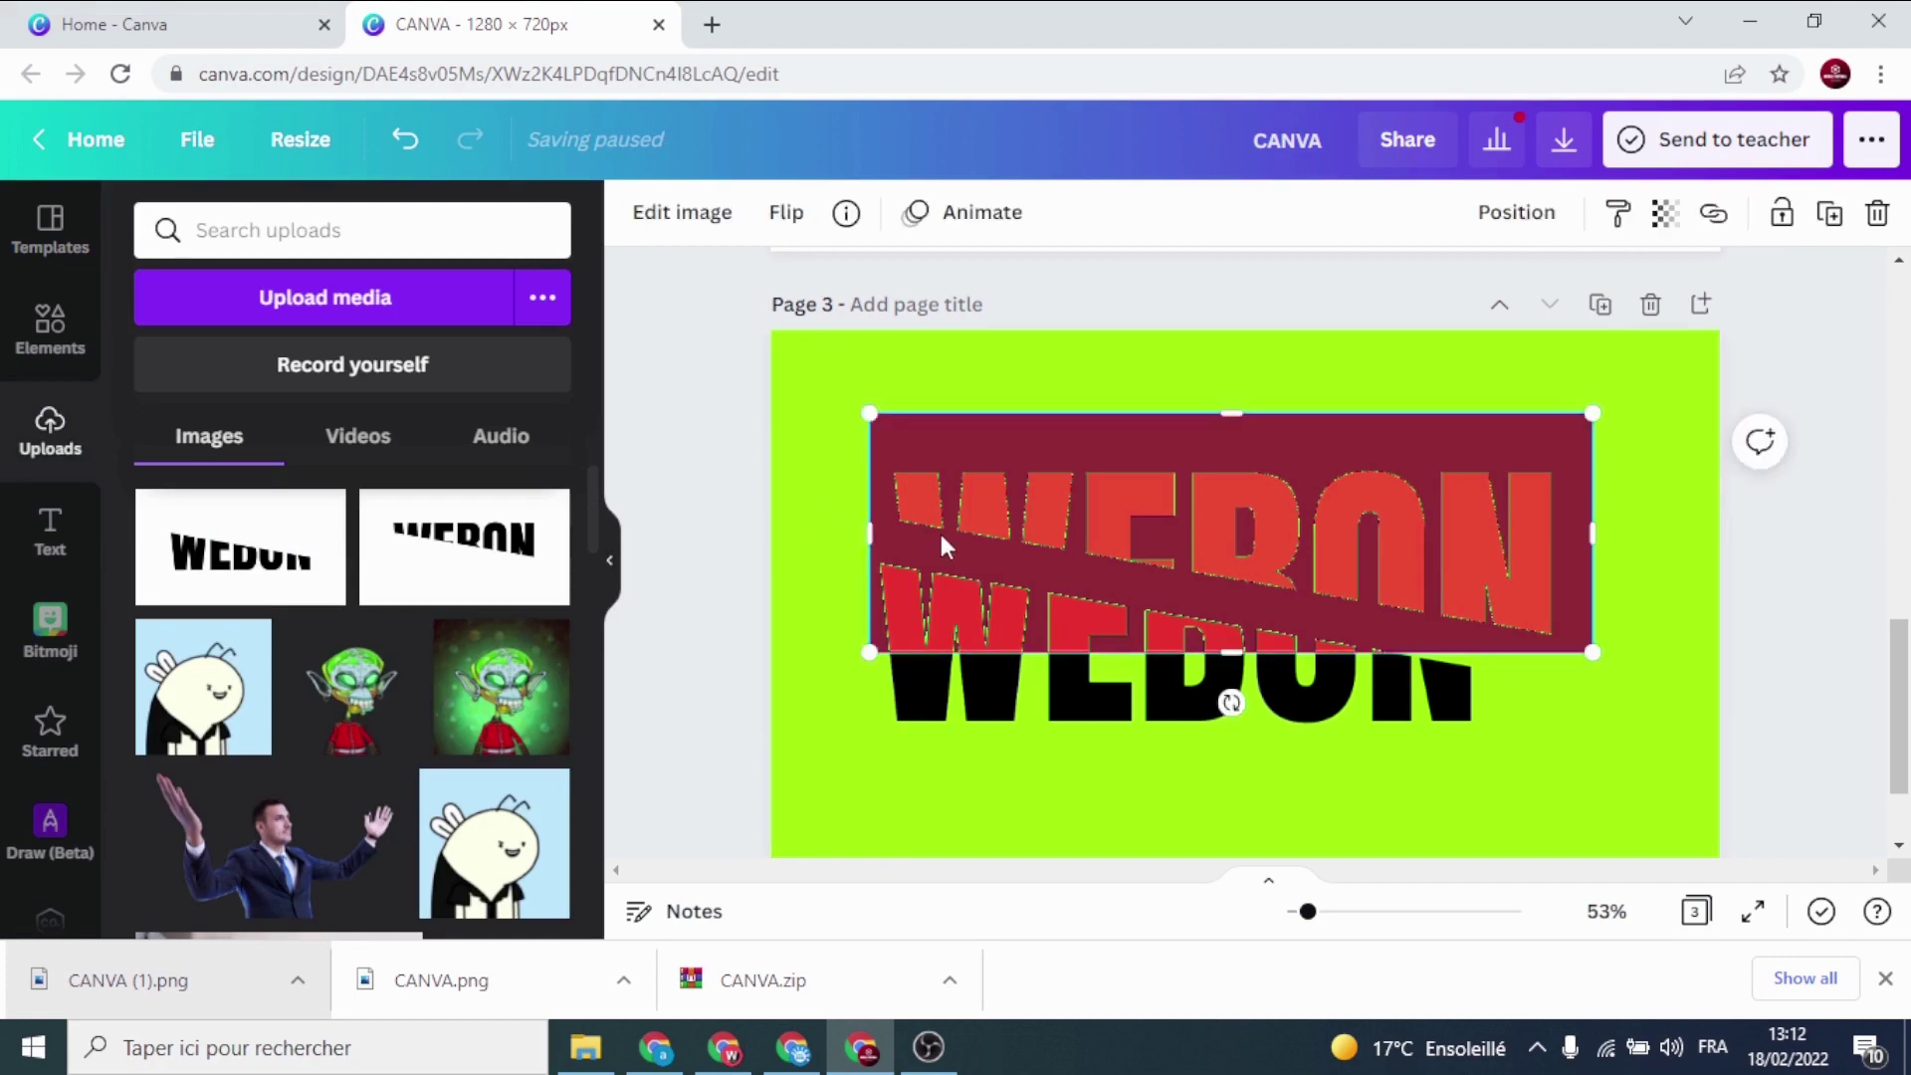
pyautogui.click(824, 705)
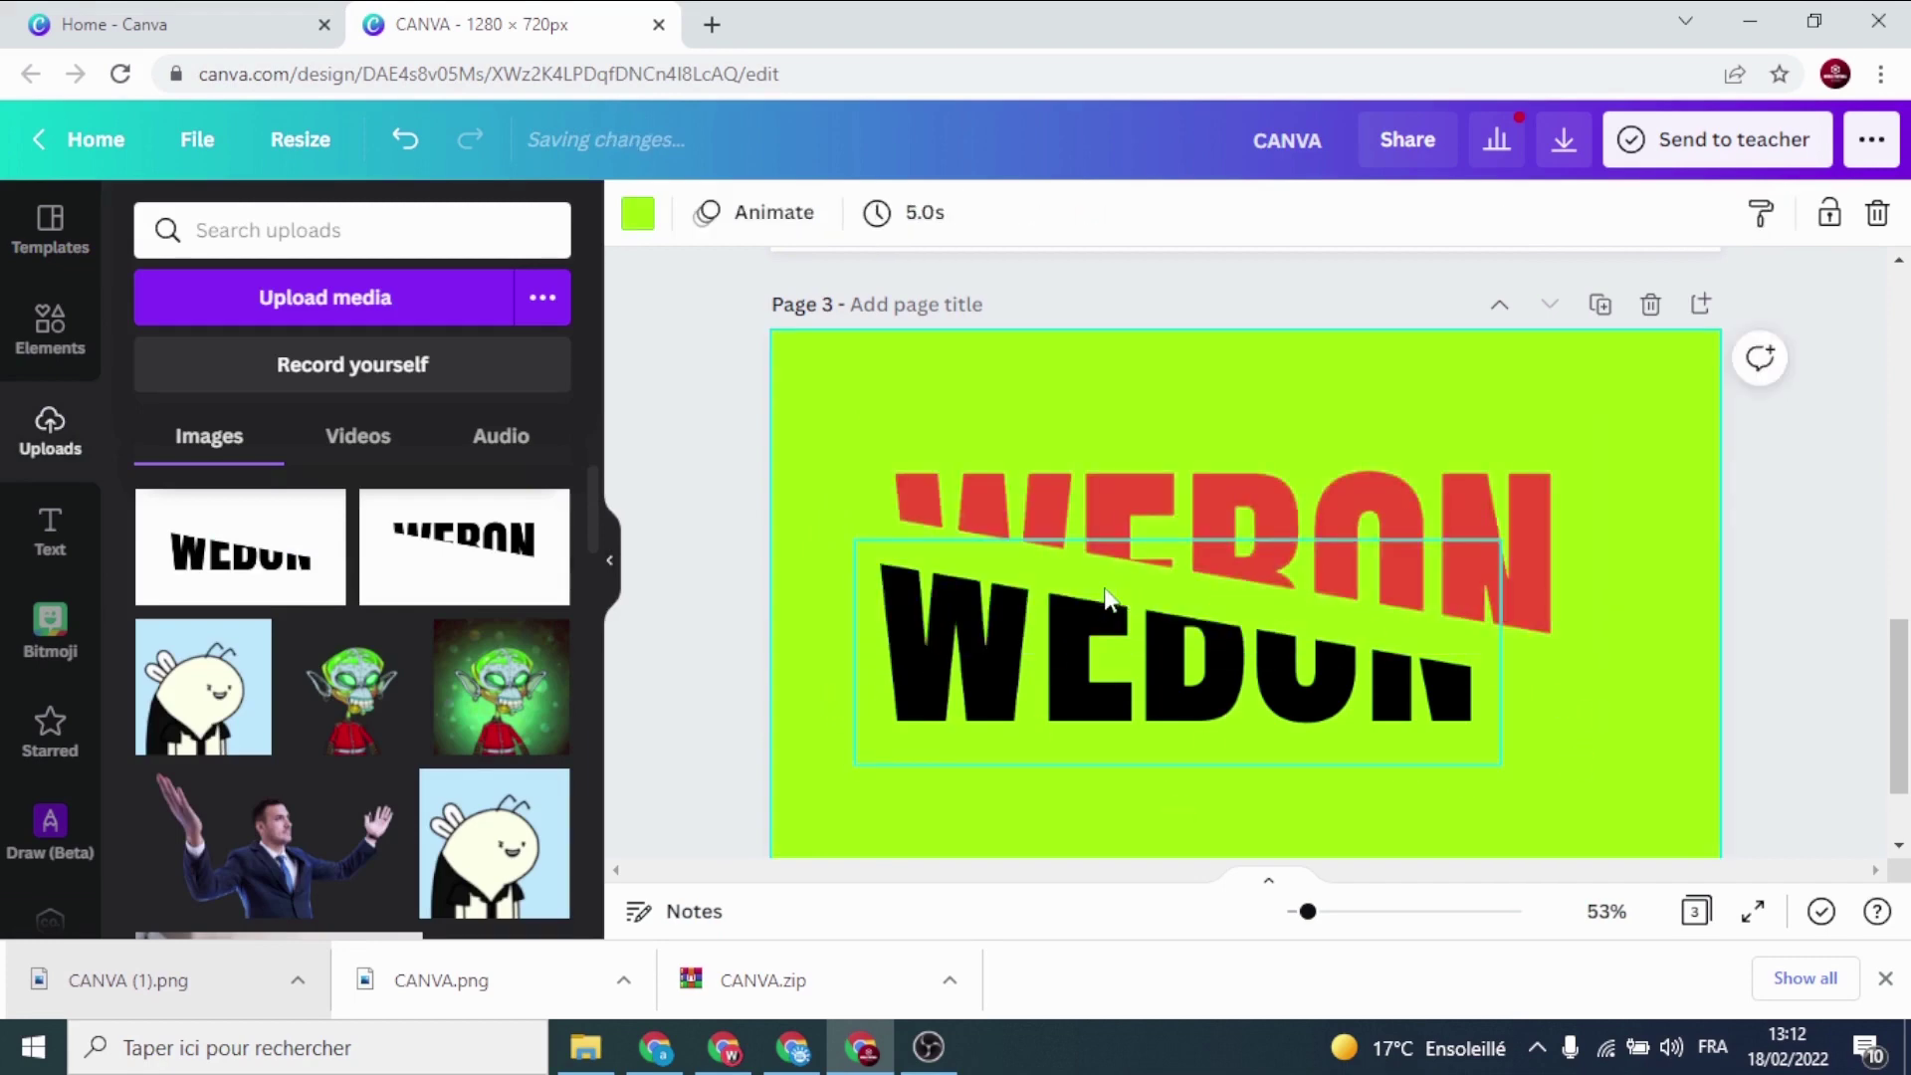
# Move the black lower half closer beneath the upper half and enlarge it to match its width, leaving a very thin diagonal gap
pyautogui.click(984, 643)
pyautogui.moveTo(982, 643); pyautogui.dragTo(1011, 615)
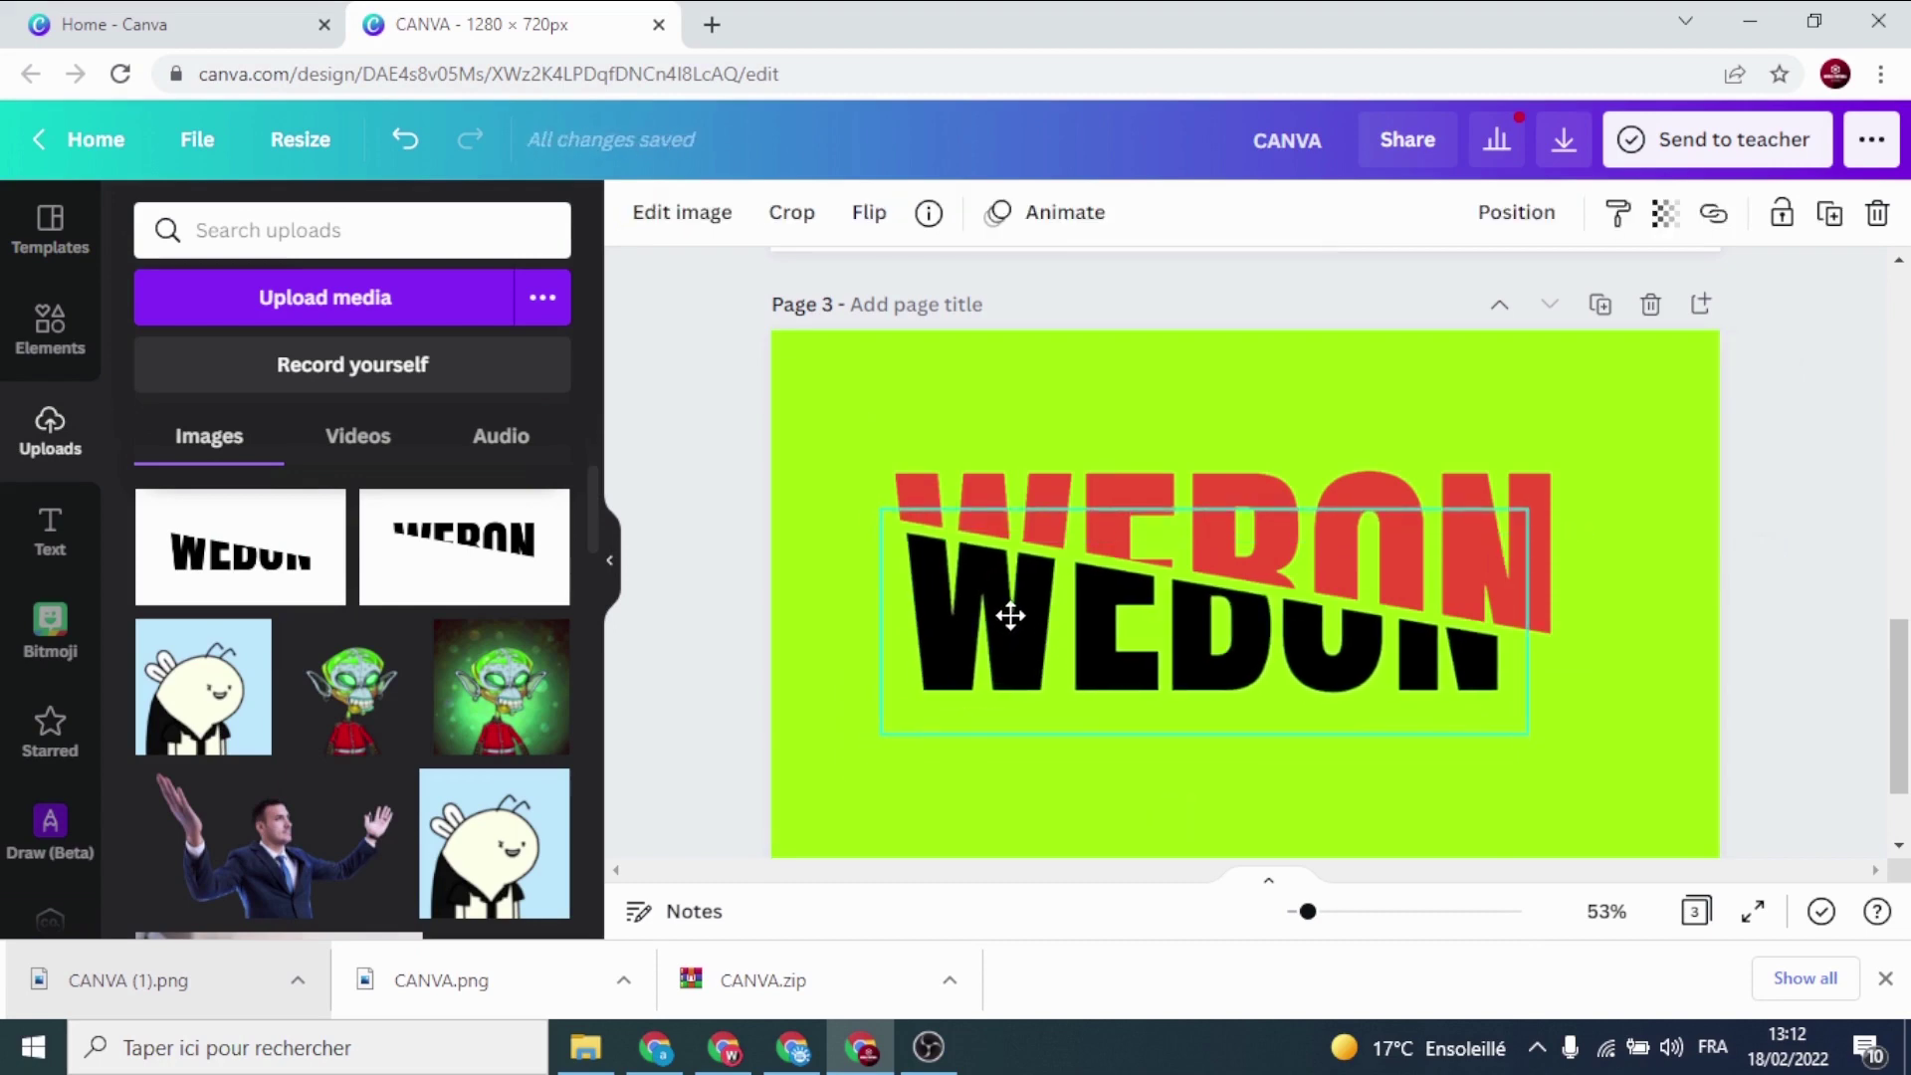
pyautogui.moveTo(1527, 733); pyautogui.dragTo(1593, 757)
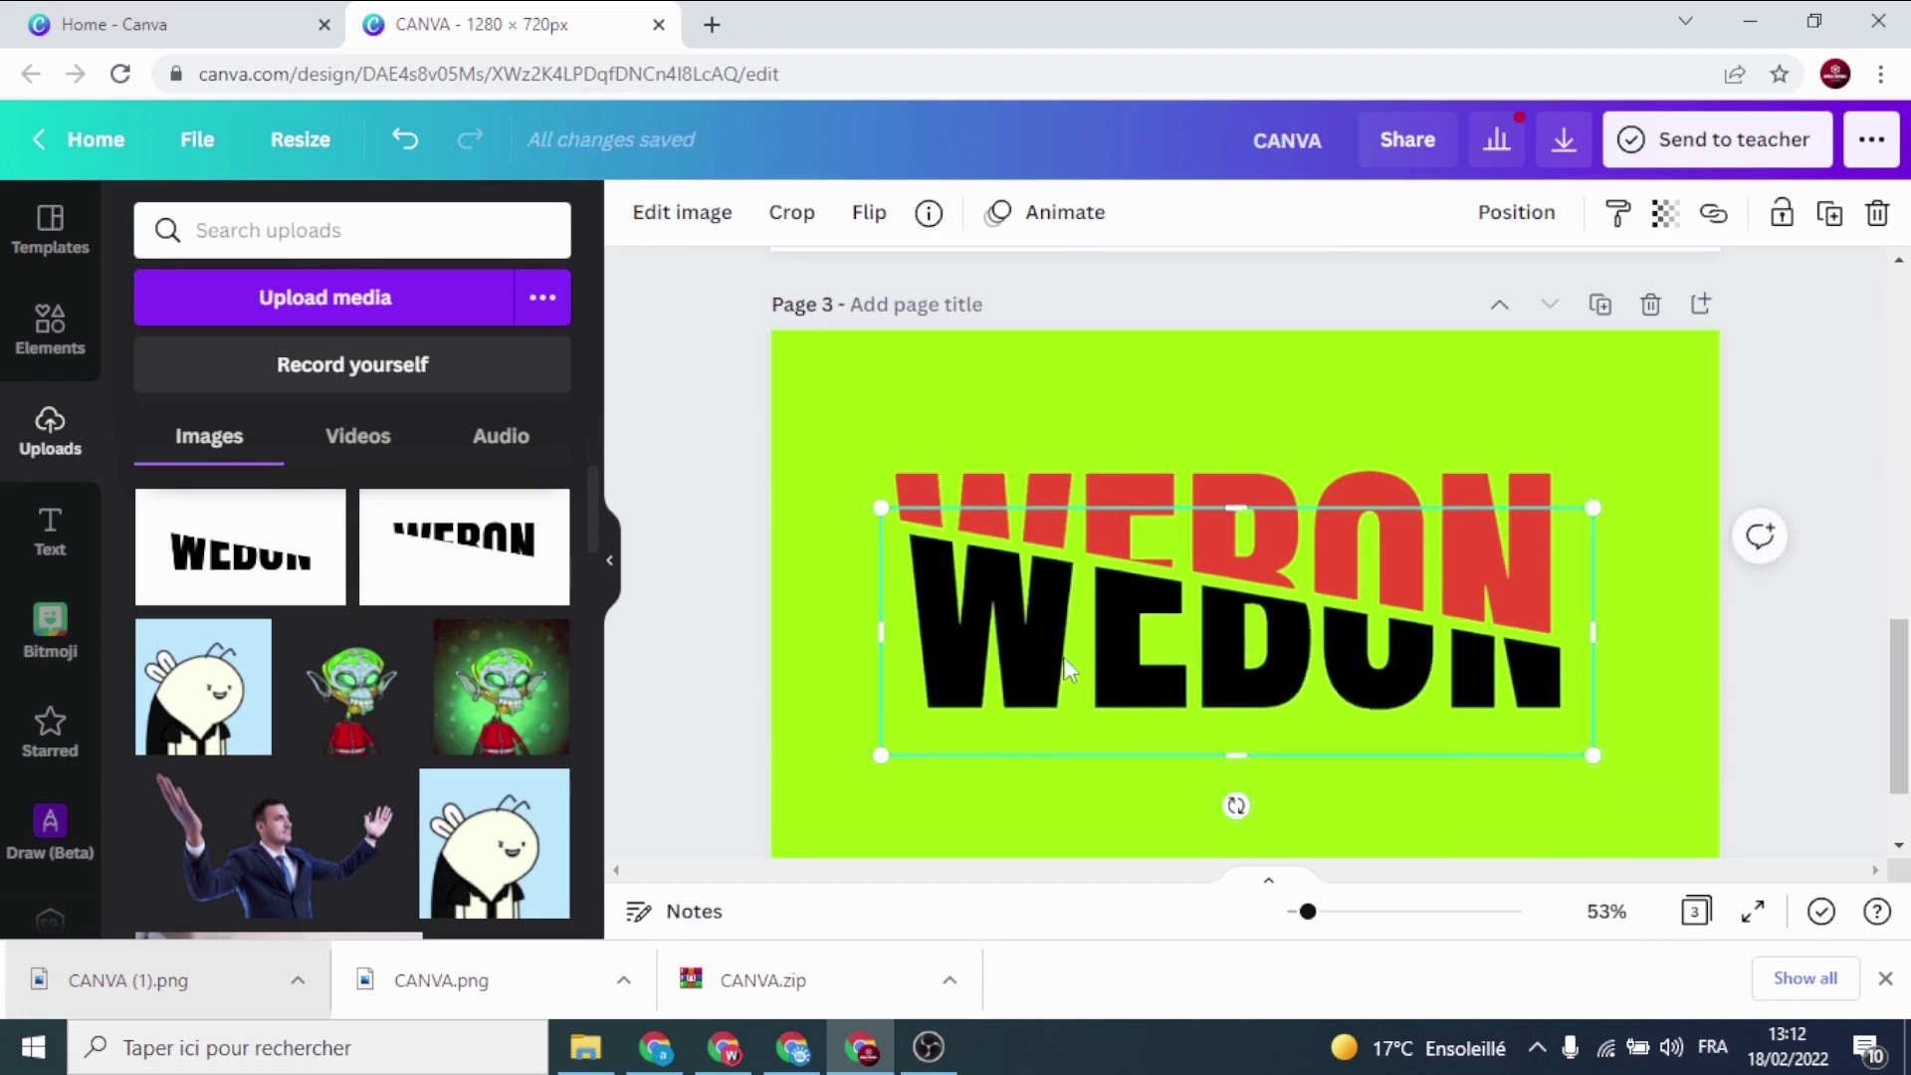
pyautogui.moveTo(971, 621); pyautogui.dragTo(966, 619)
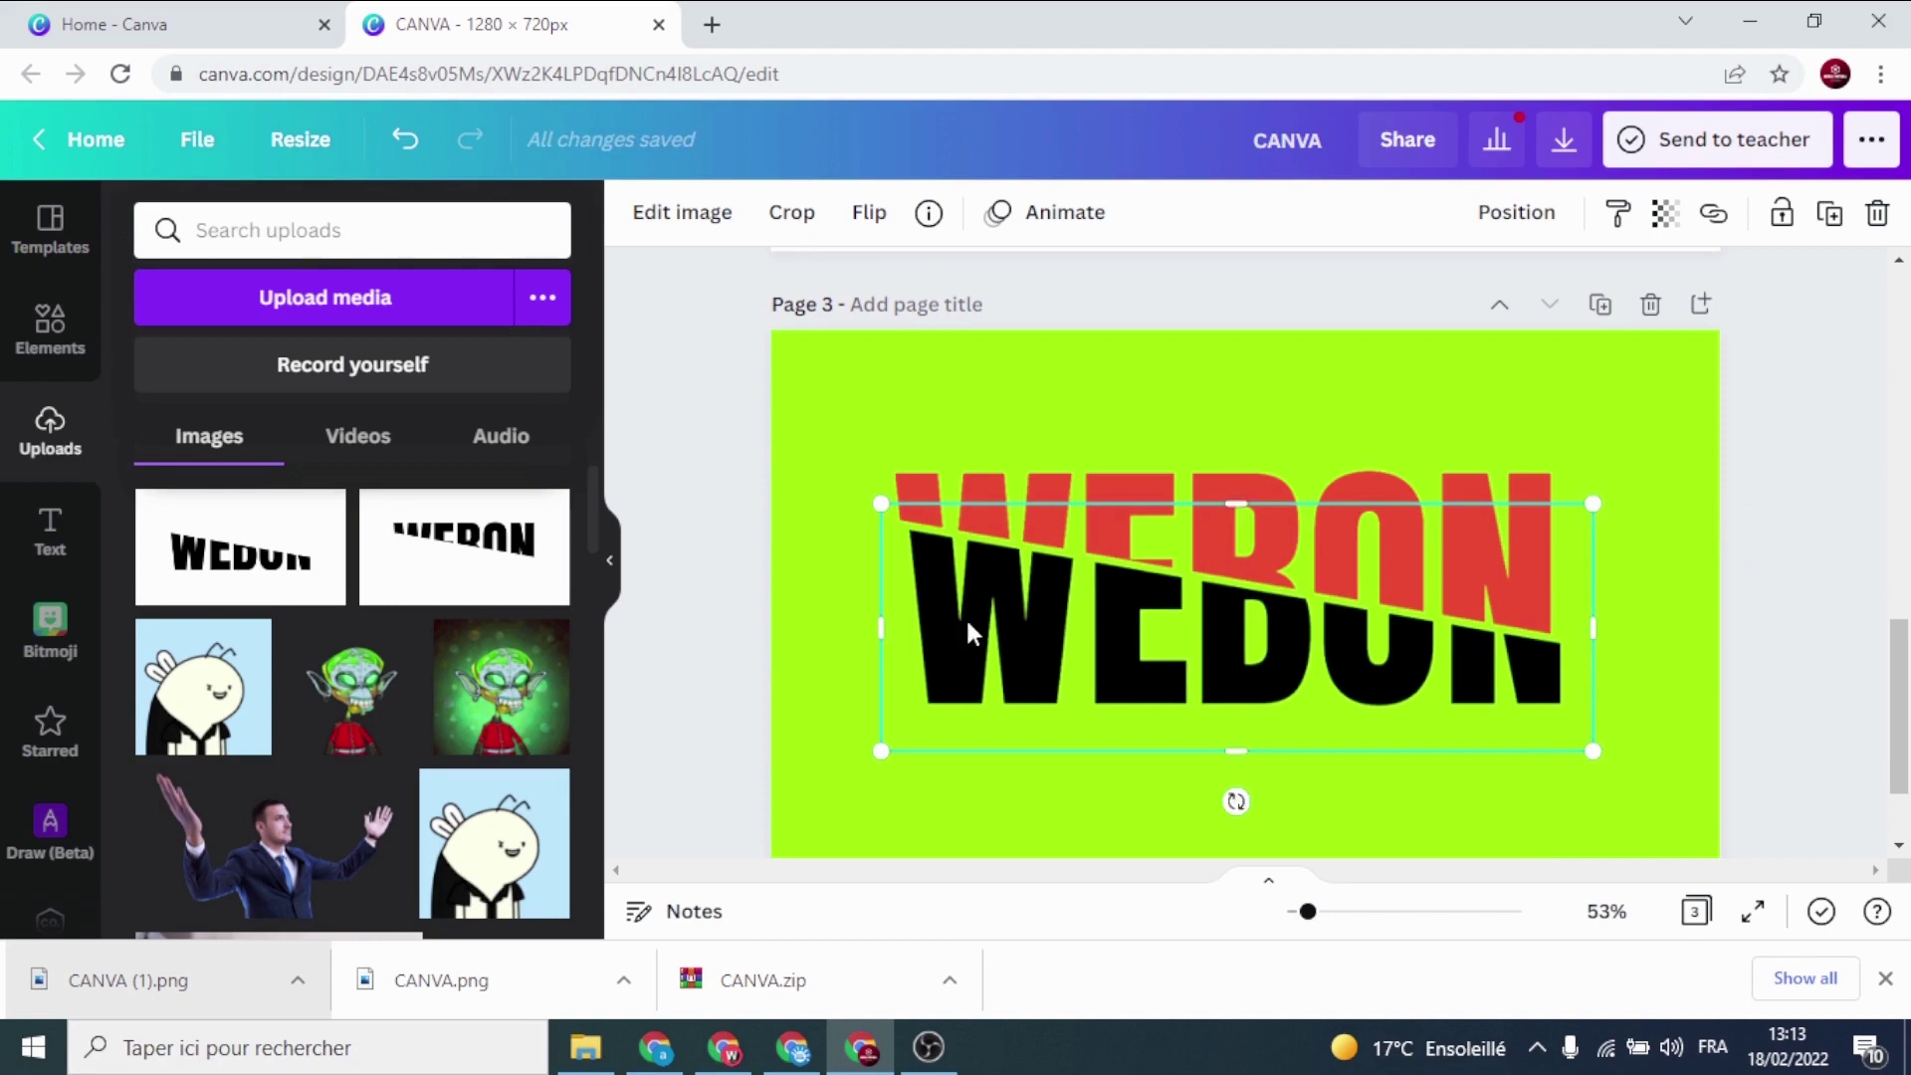
# Choose the Lavender duotone effect for the lower half of the WEBON text
pyautogui.click(685, 228)
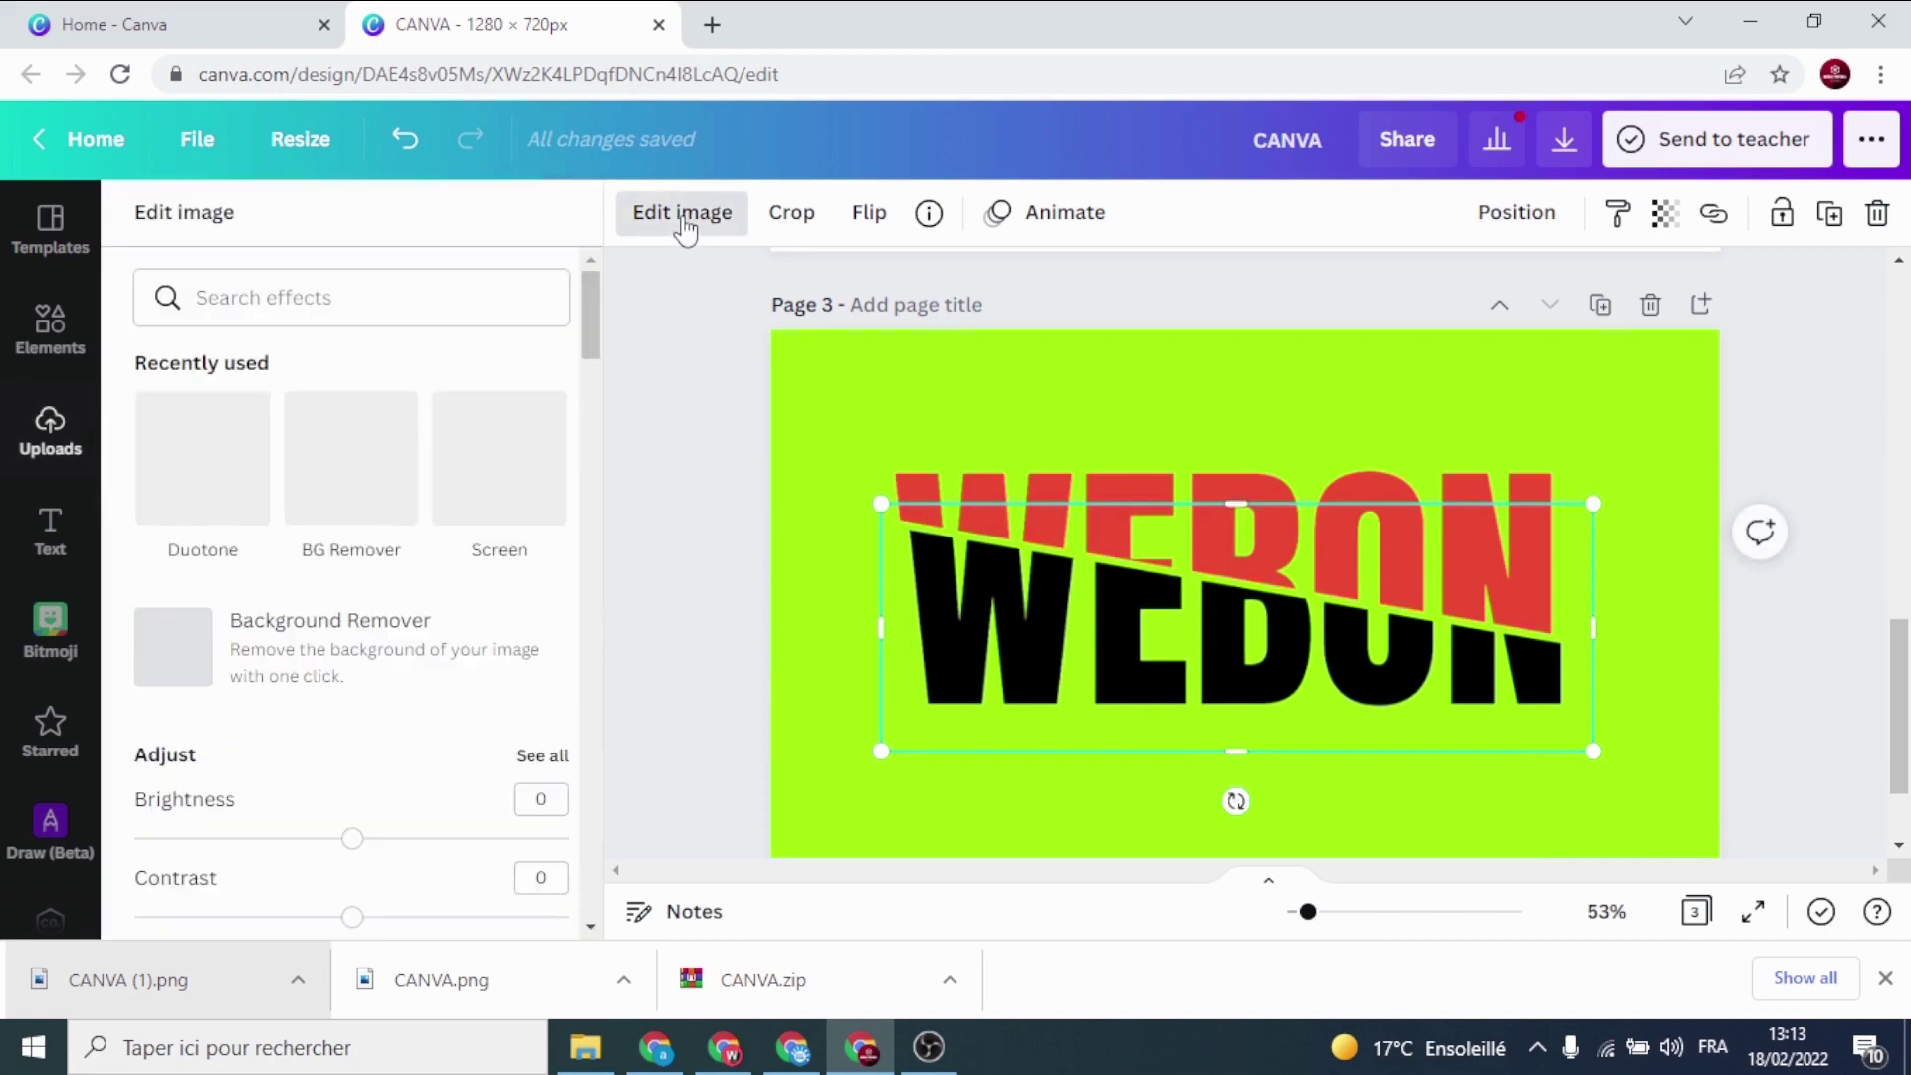
pyautogui.scroll(-1, 418, 542)
pyautogui.scroll(1, 243, 577)
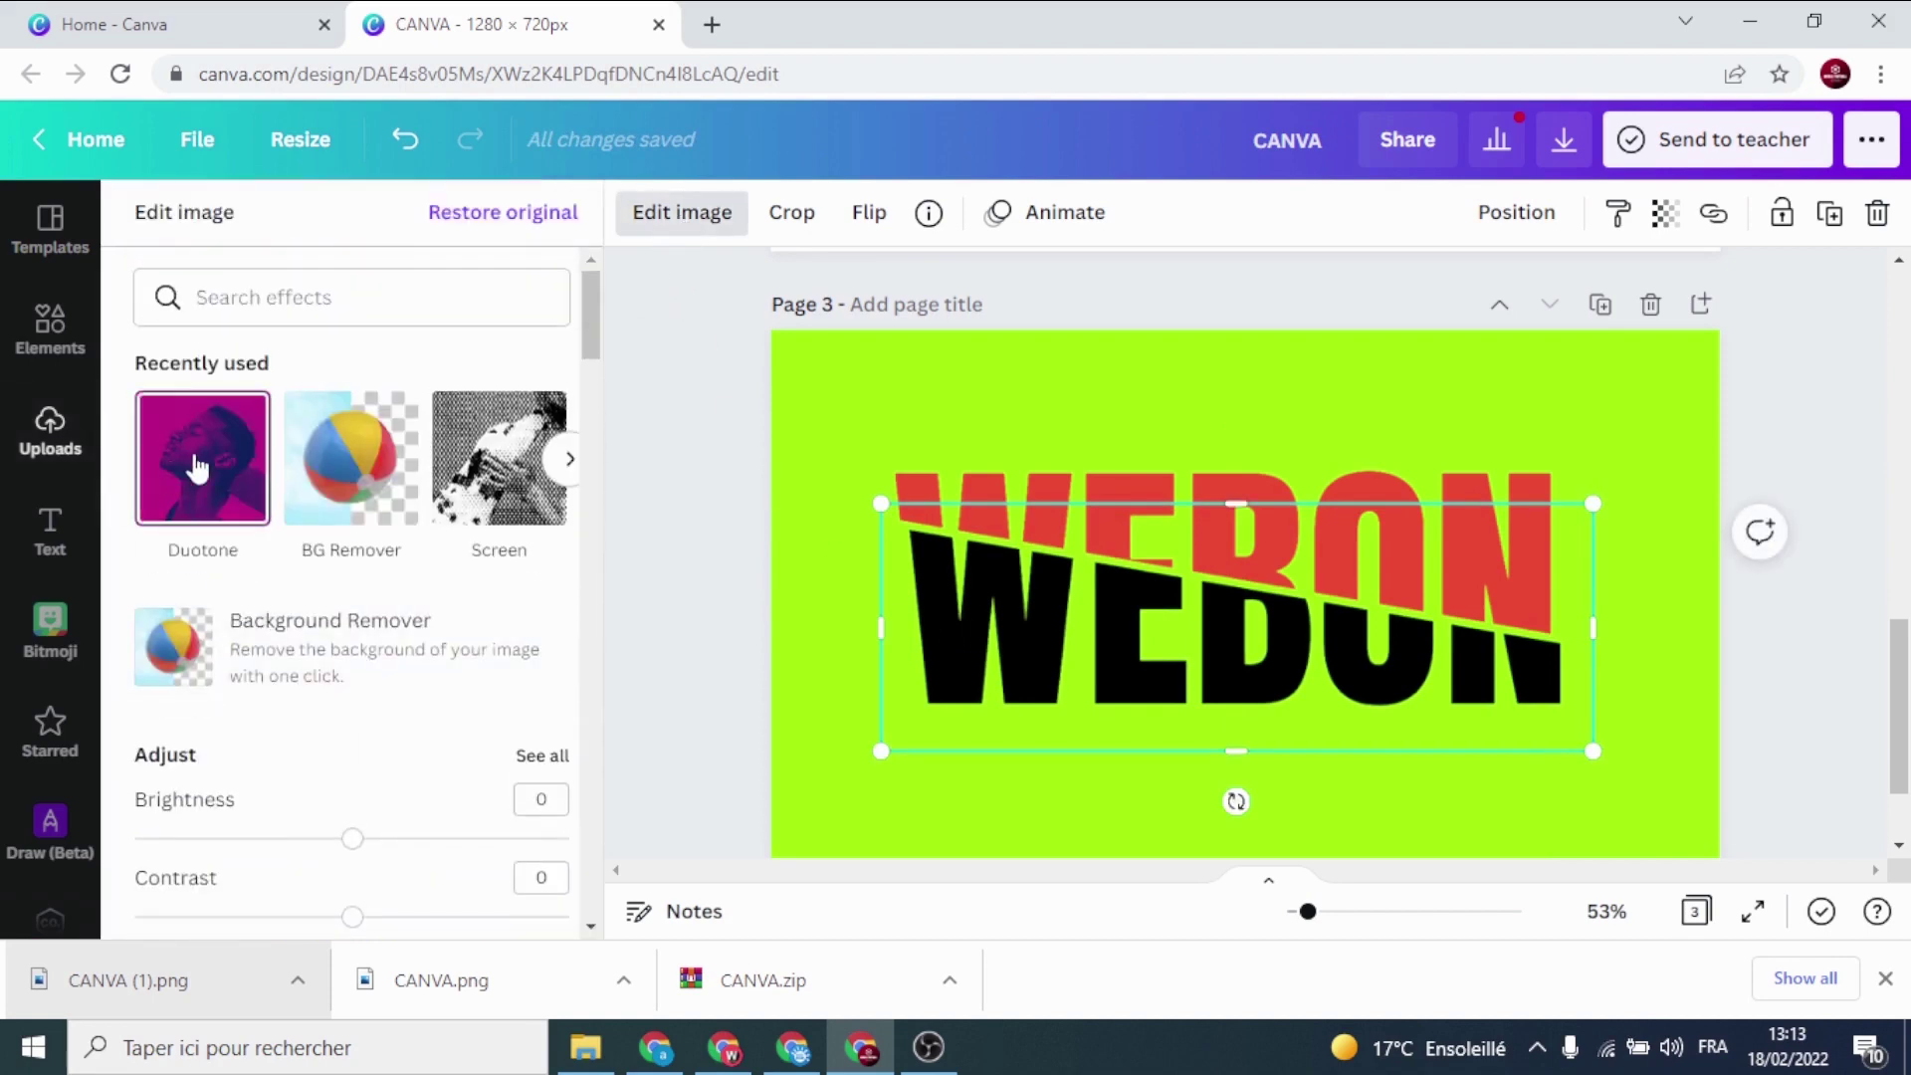
pyautogui.click(199, 466)
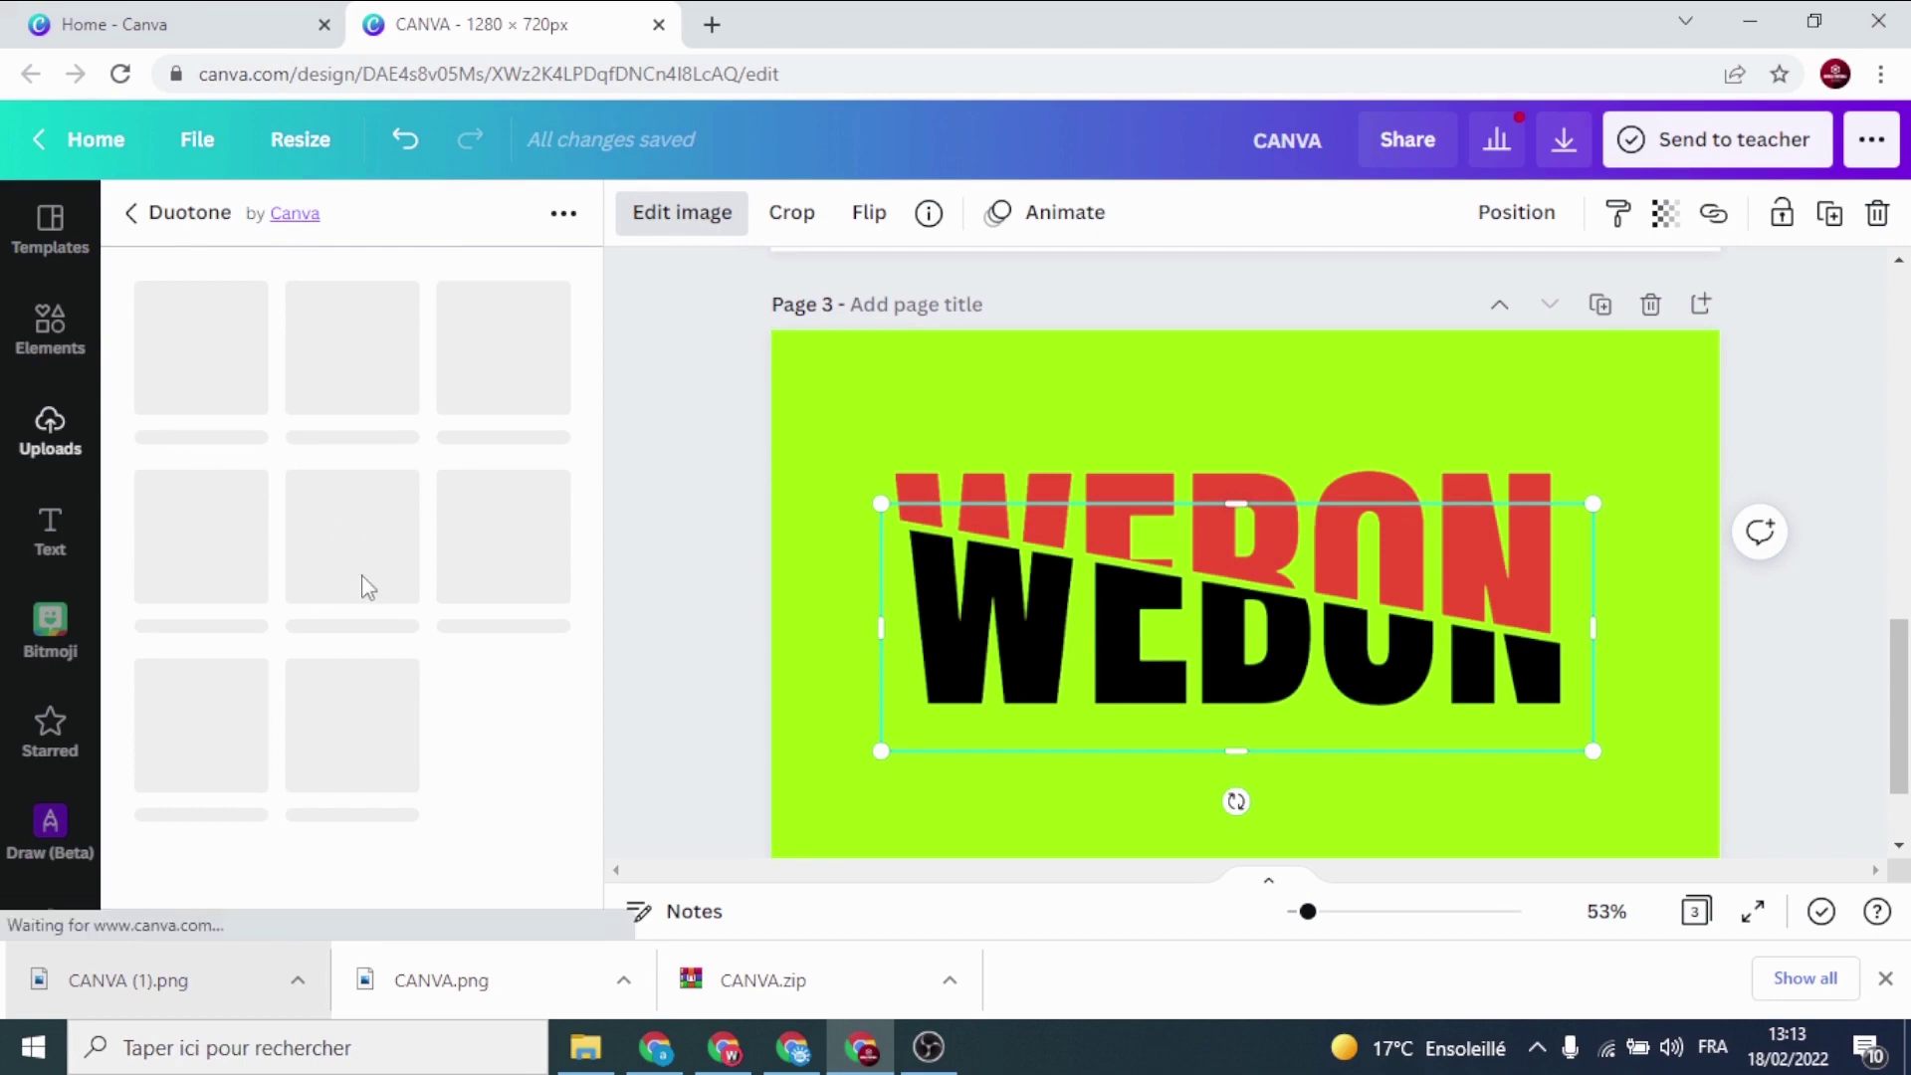
pyautogui.scroll(-3, 371, 561)
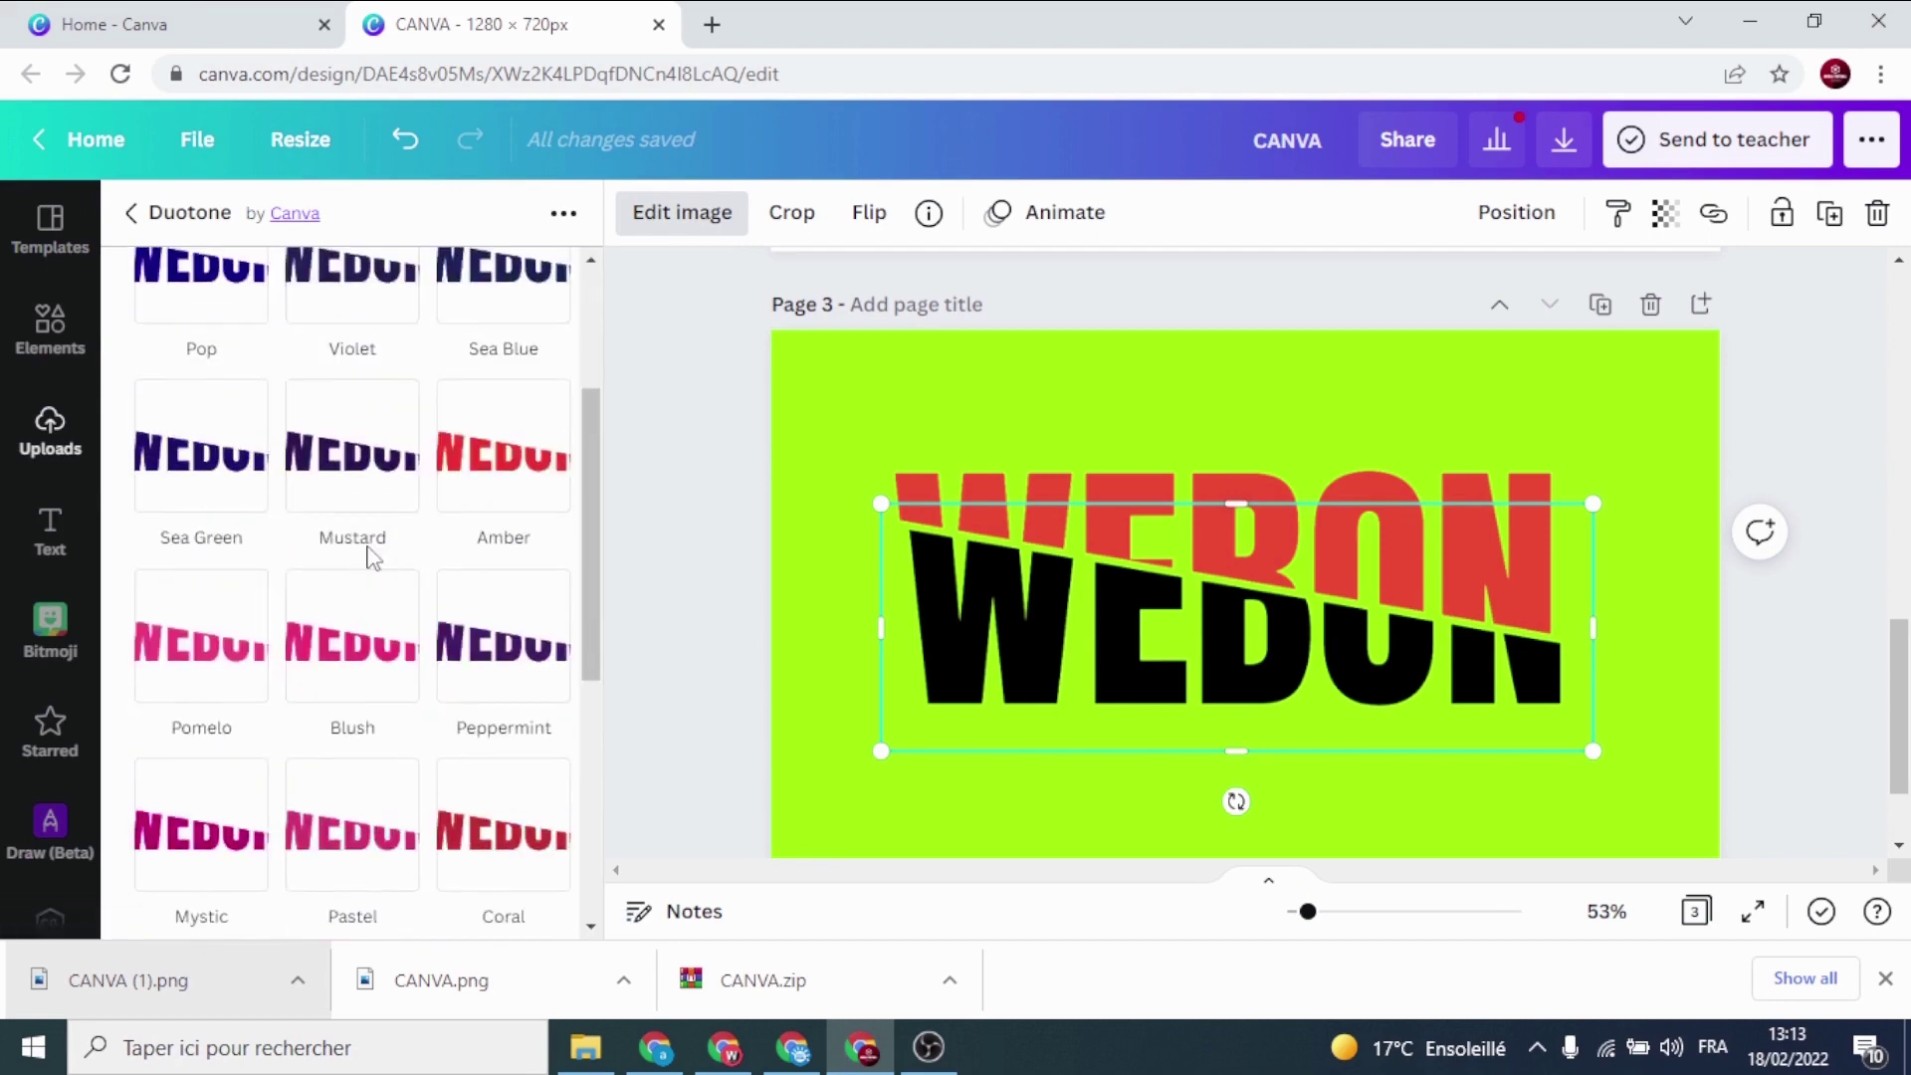
pyautogui.scroll(-4, 369, 554)
pyautogui.scroll(-1, 368, 555)
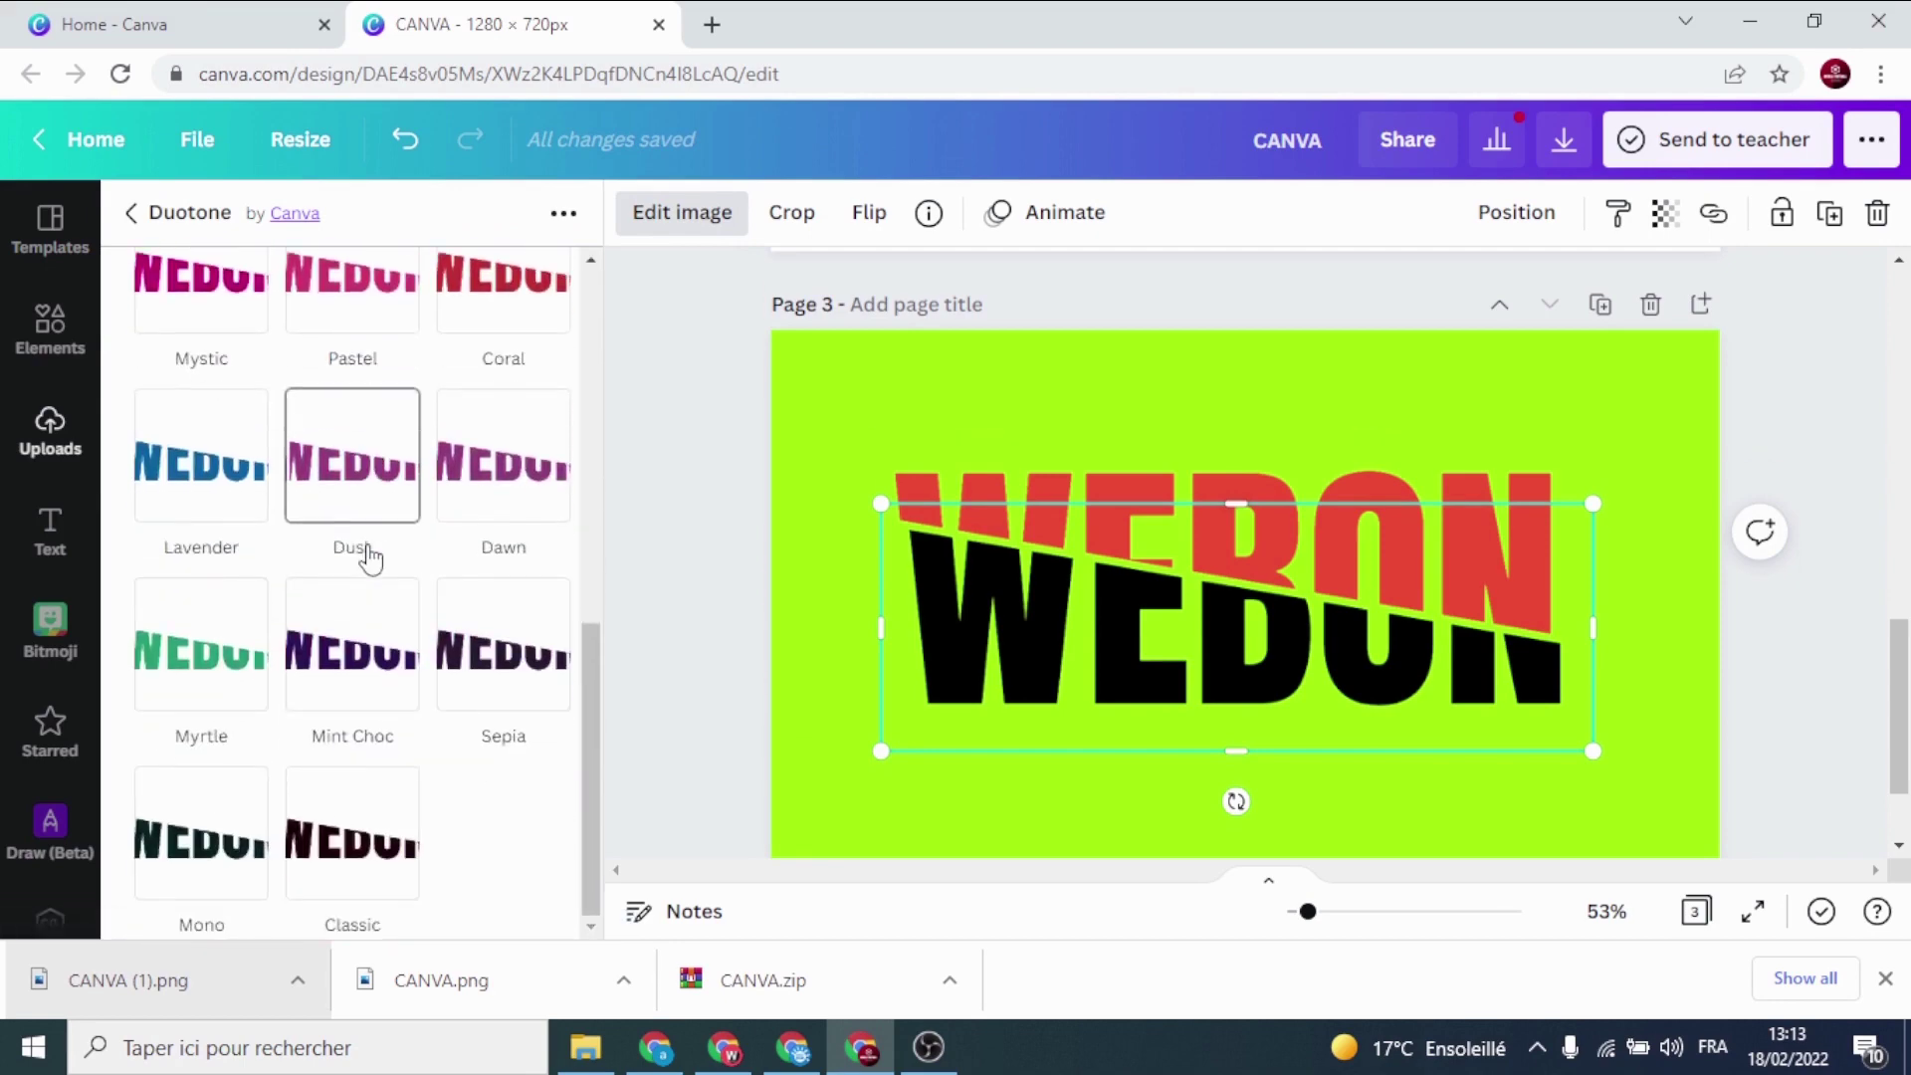
pyautogui.click(202, 463)
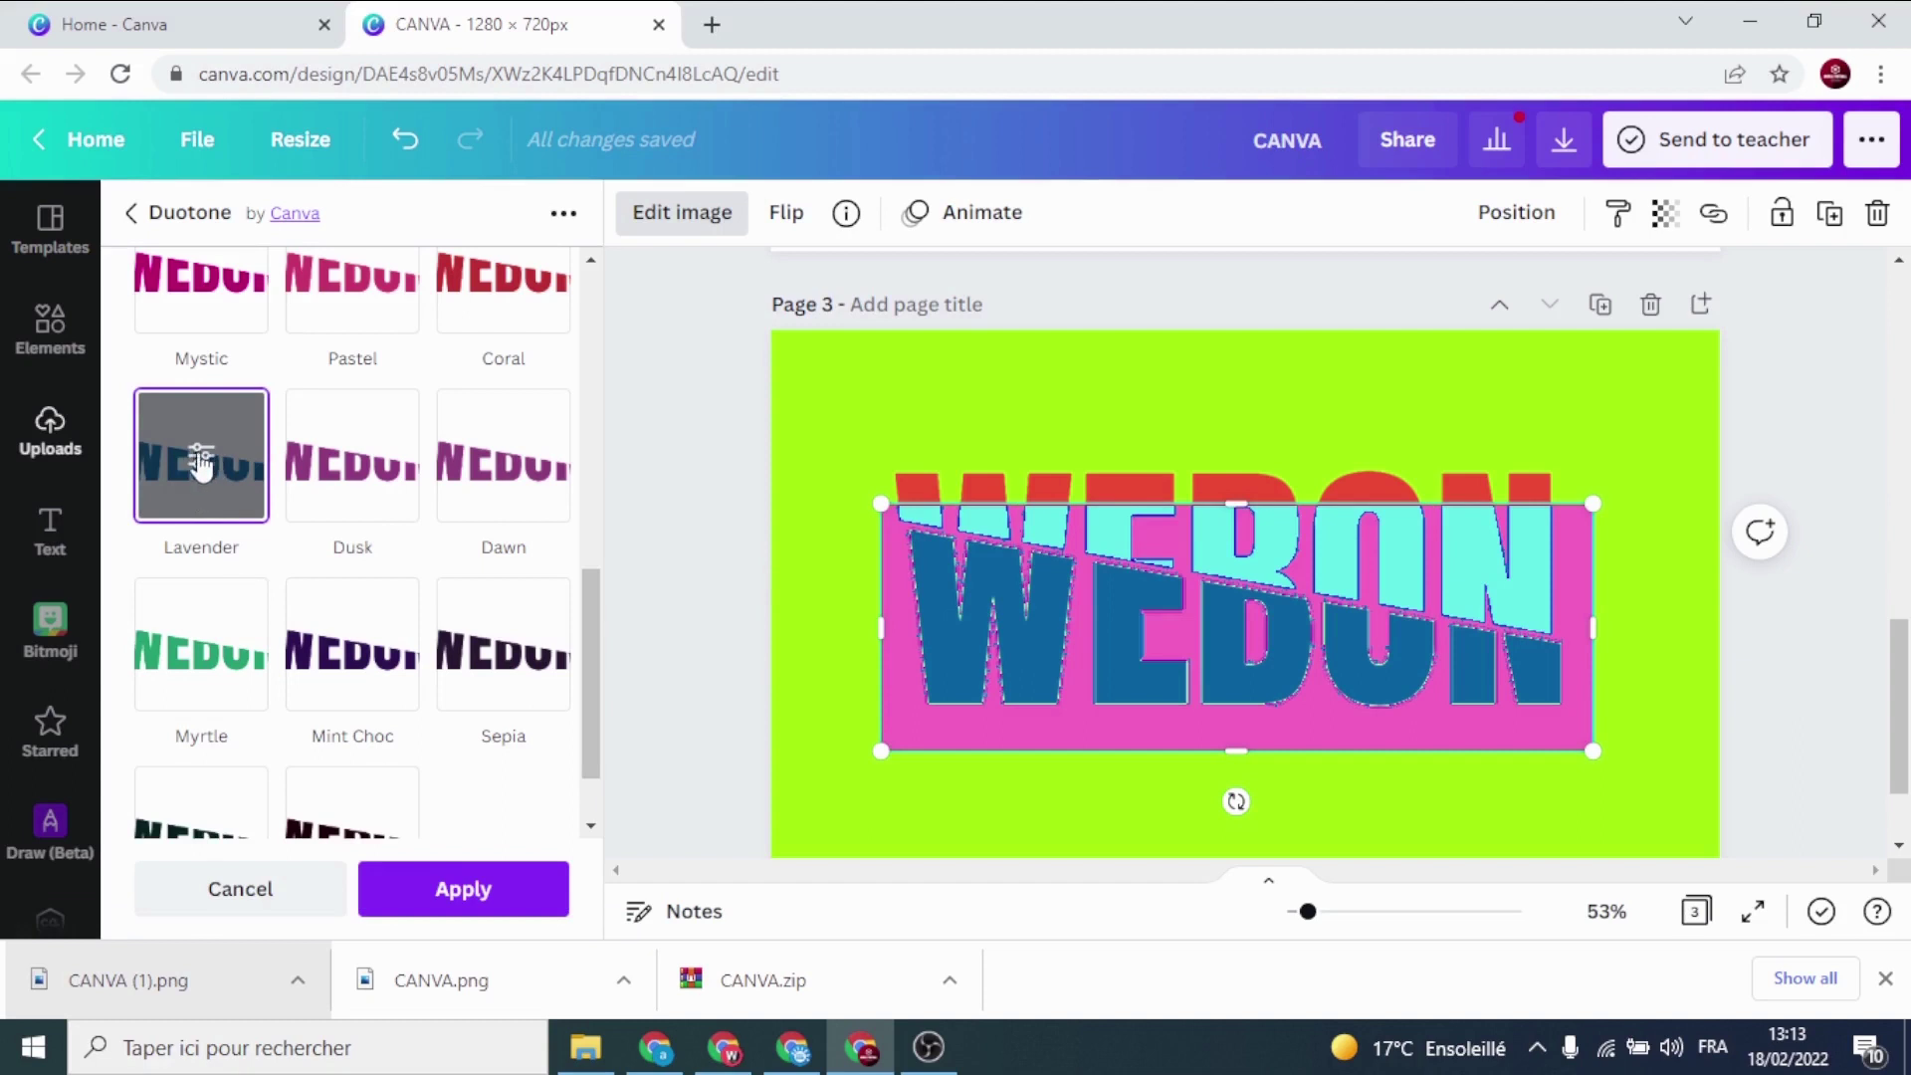
# Set the shadows colour of the lower half's Lavender duotone to light blue and keep the effect
pyautogui.click(201, 460)
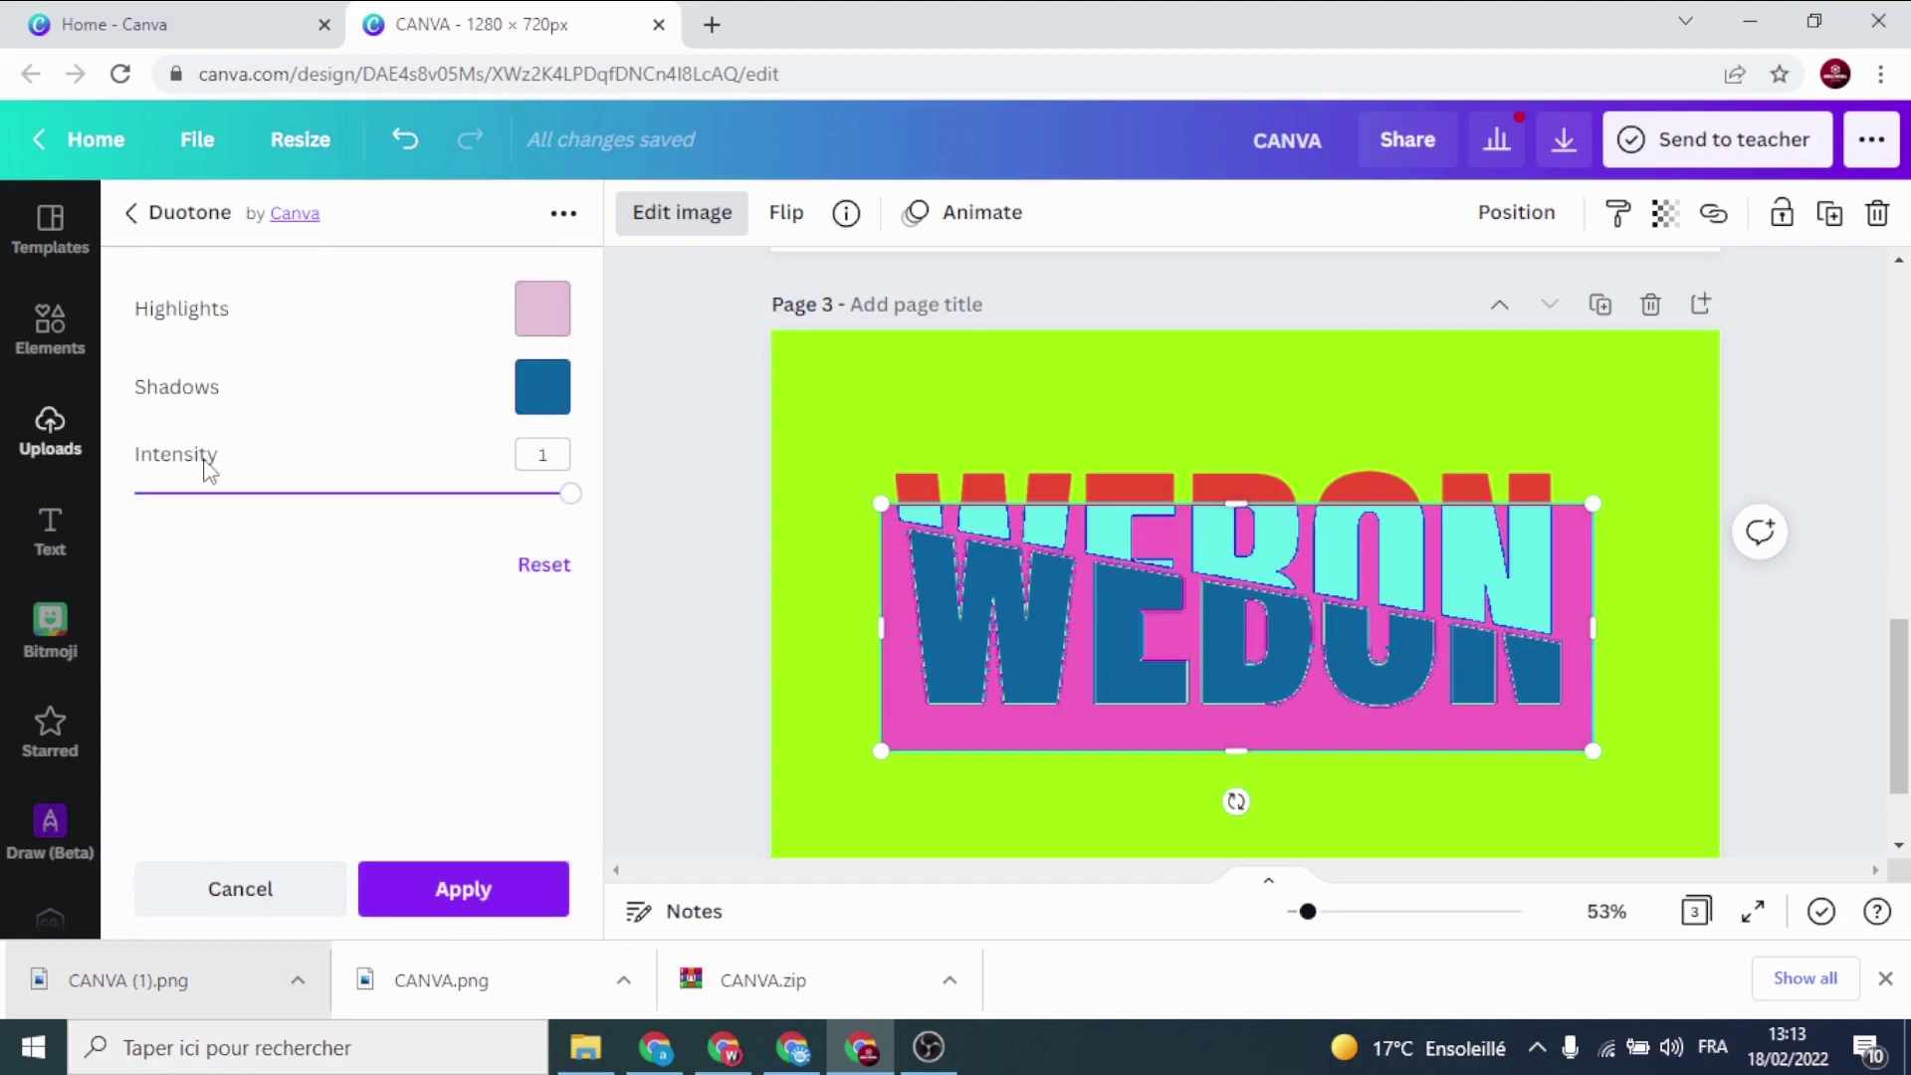
pyautogui.click(545, 395)
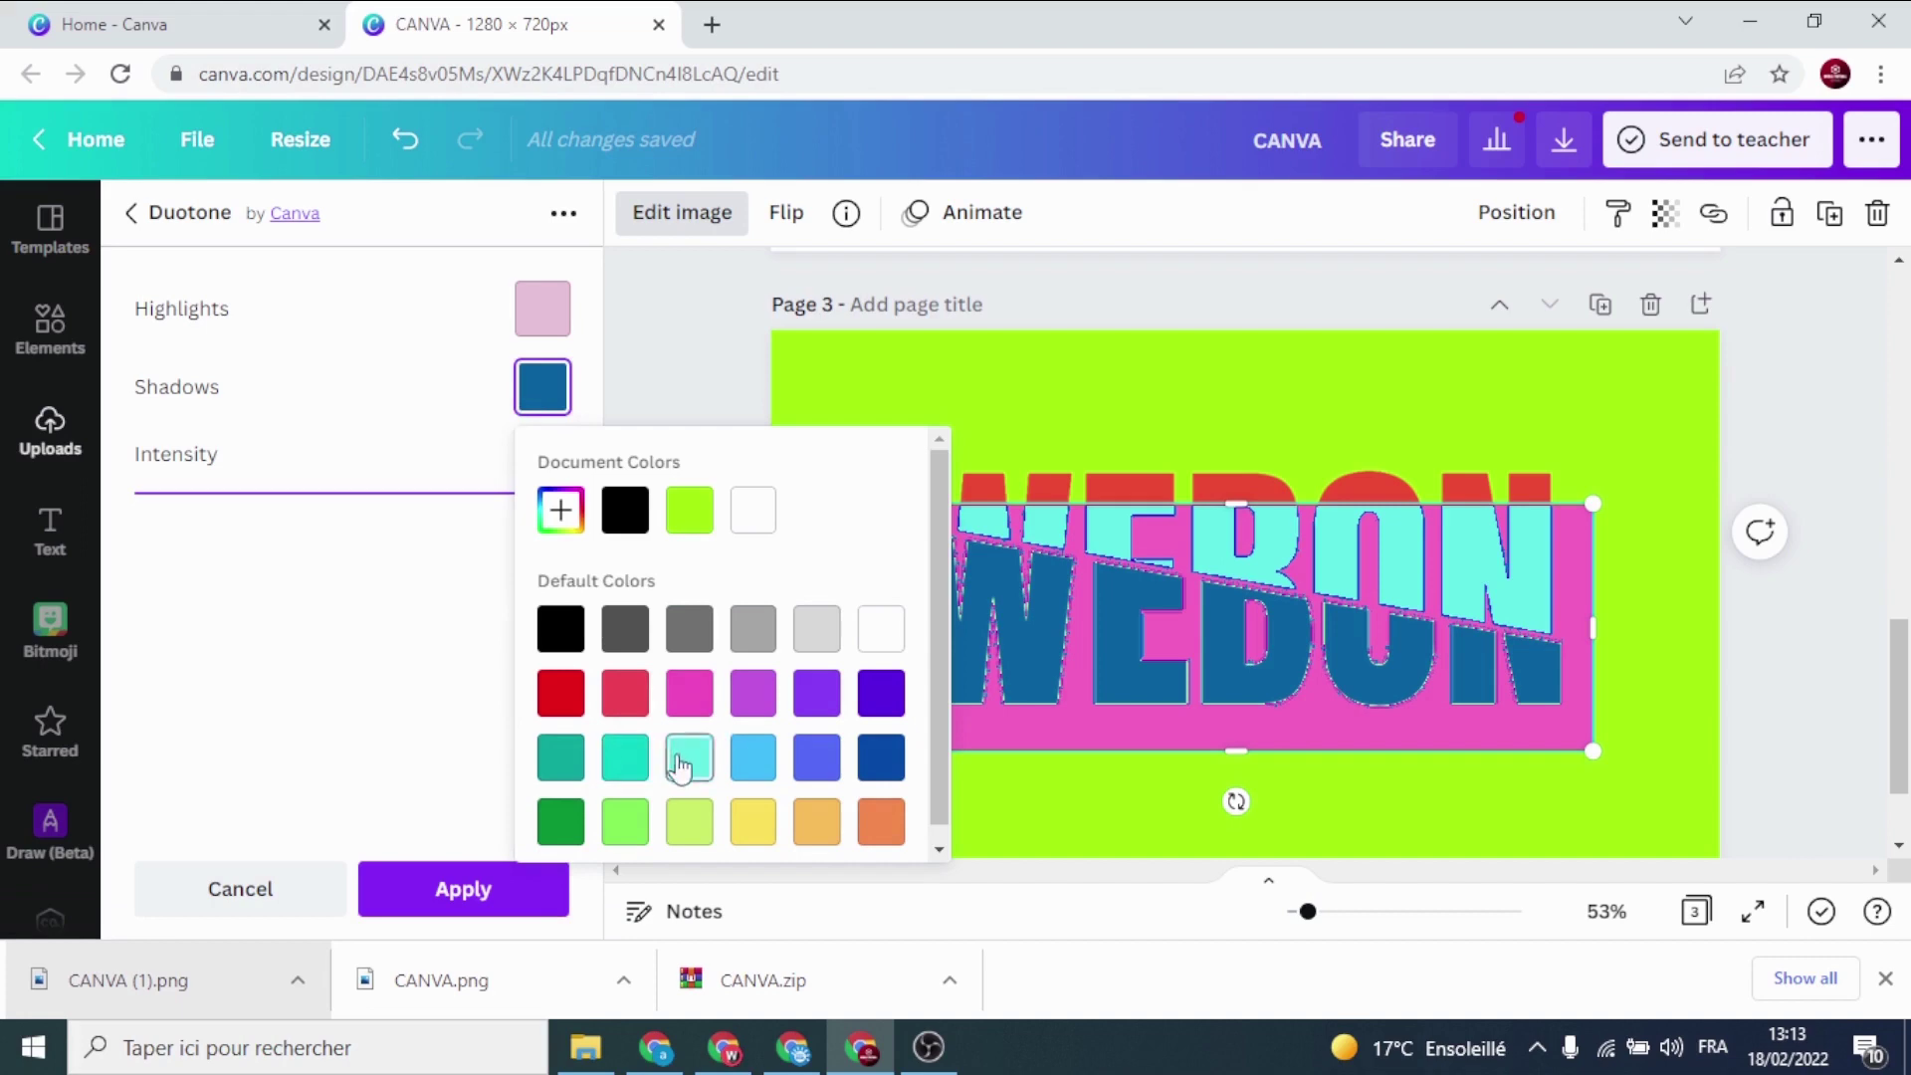
pyautogui.click(753, 761)
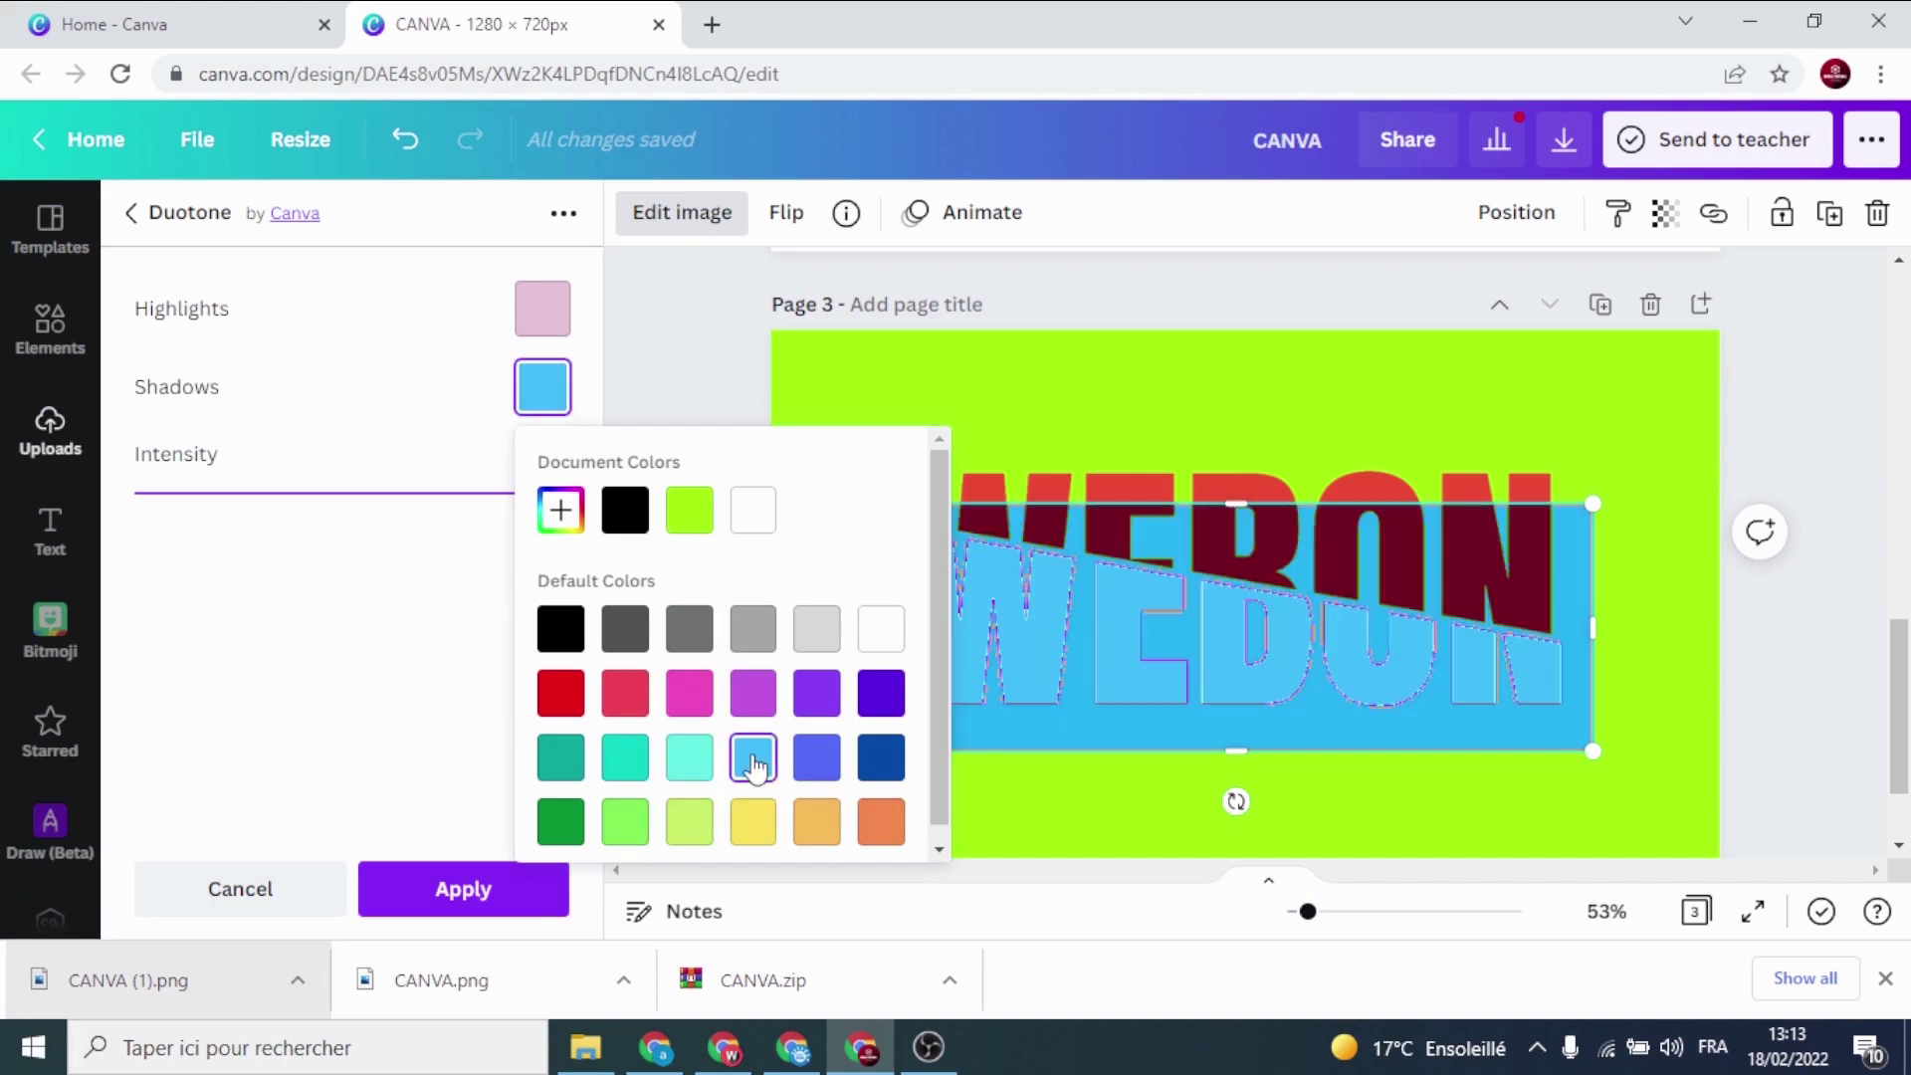
pyautogui.click(690, 389)
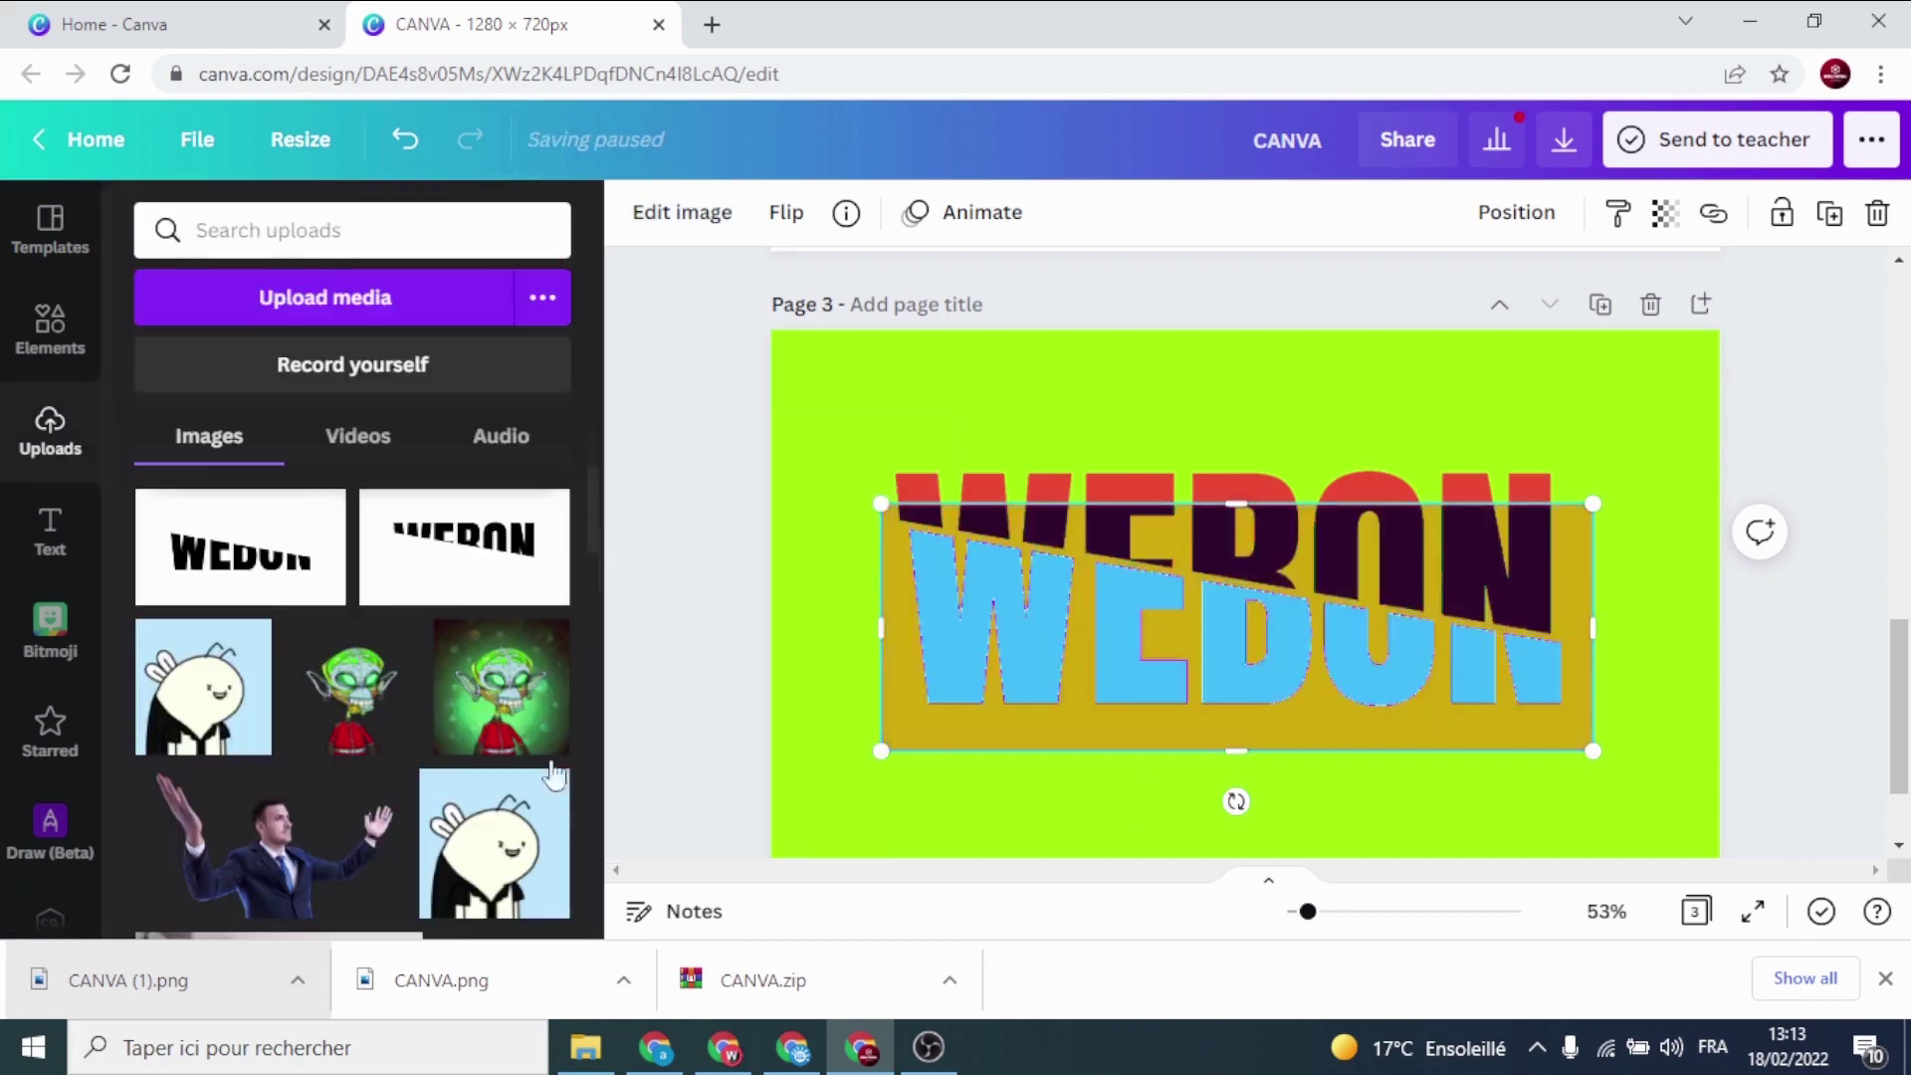
pyautogui.click(822, 658)
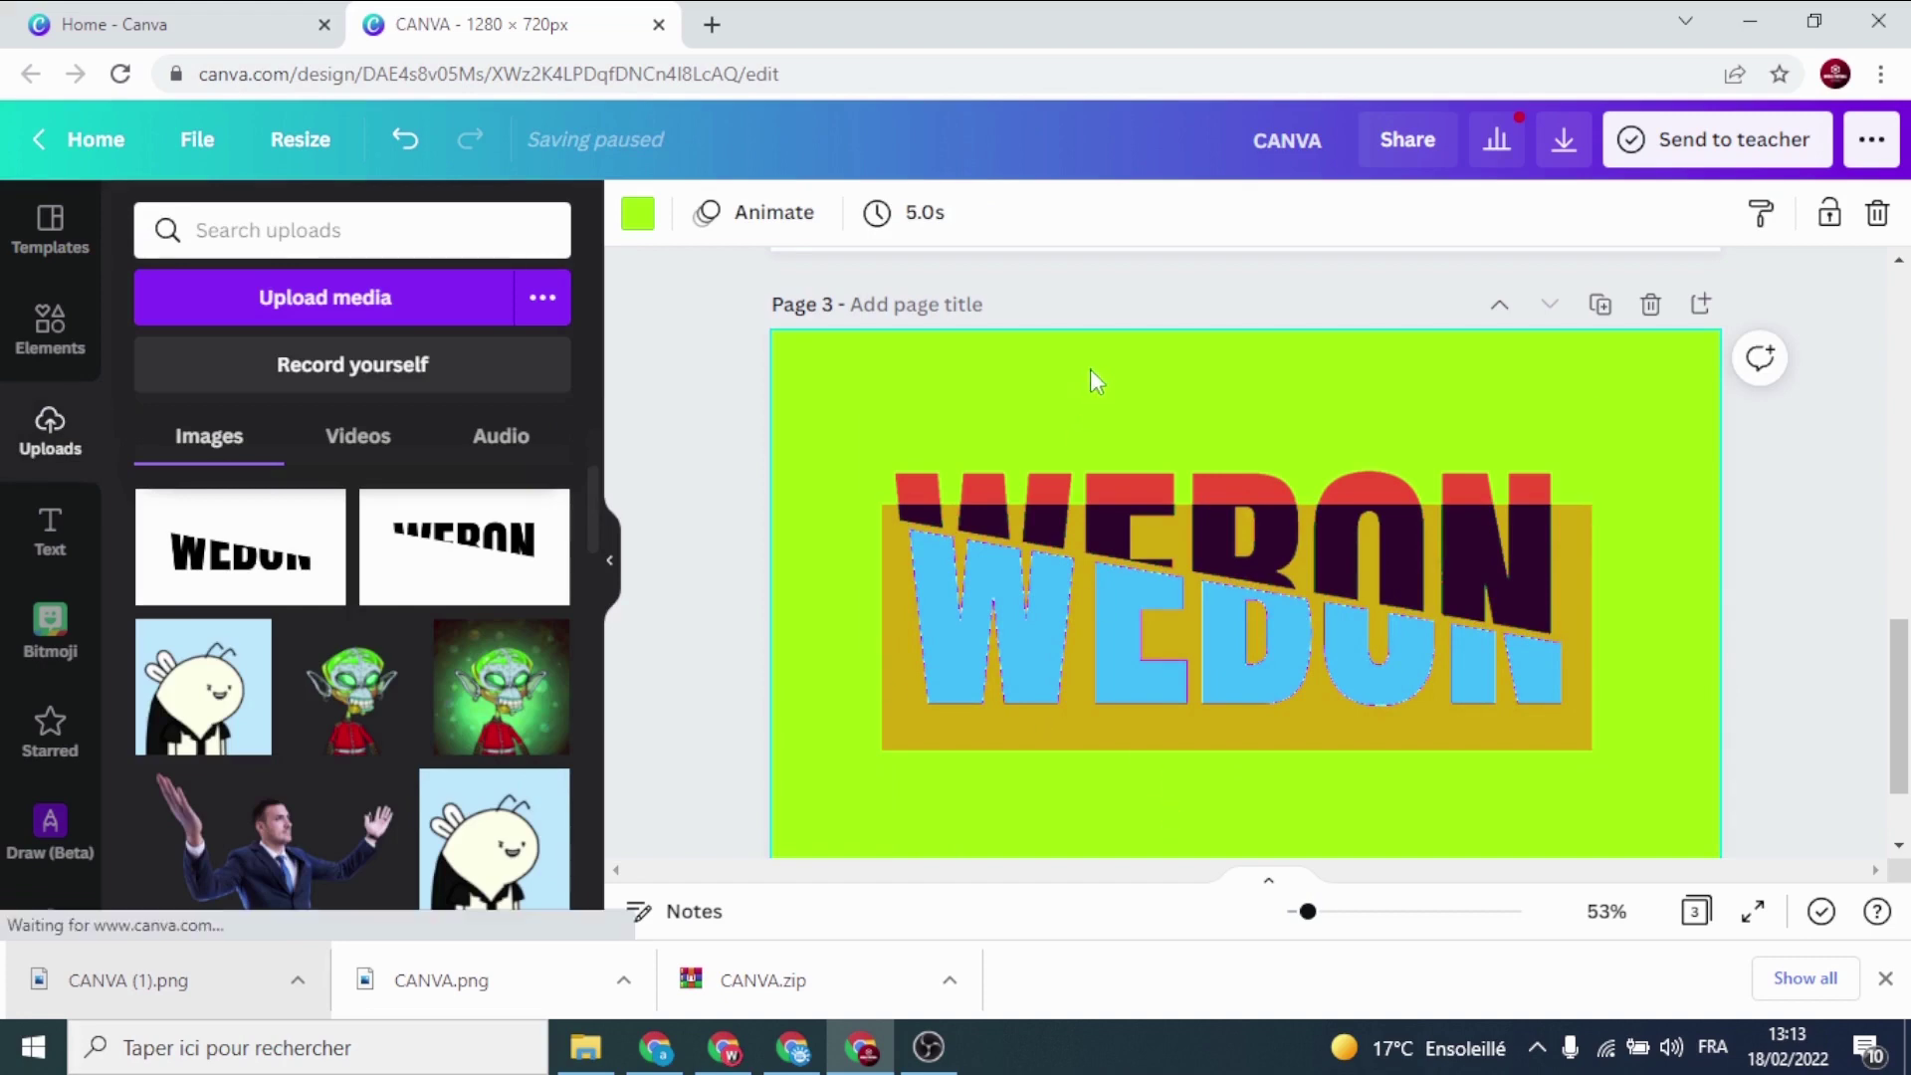
pyautogui.click(1133, 557)
pyautogui.click(1100, 431)
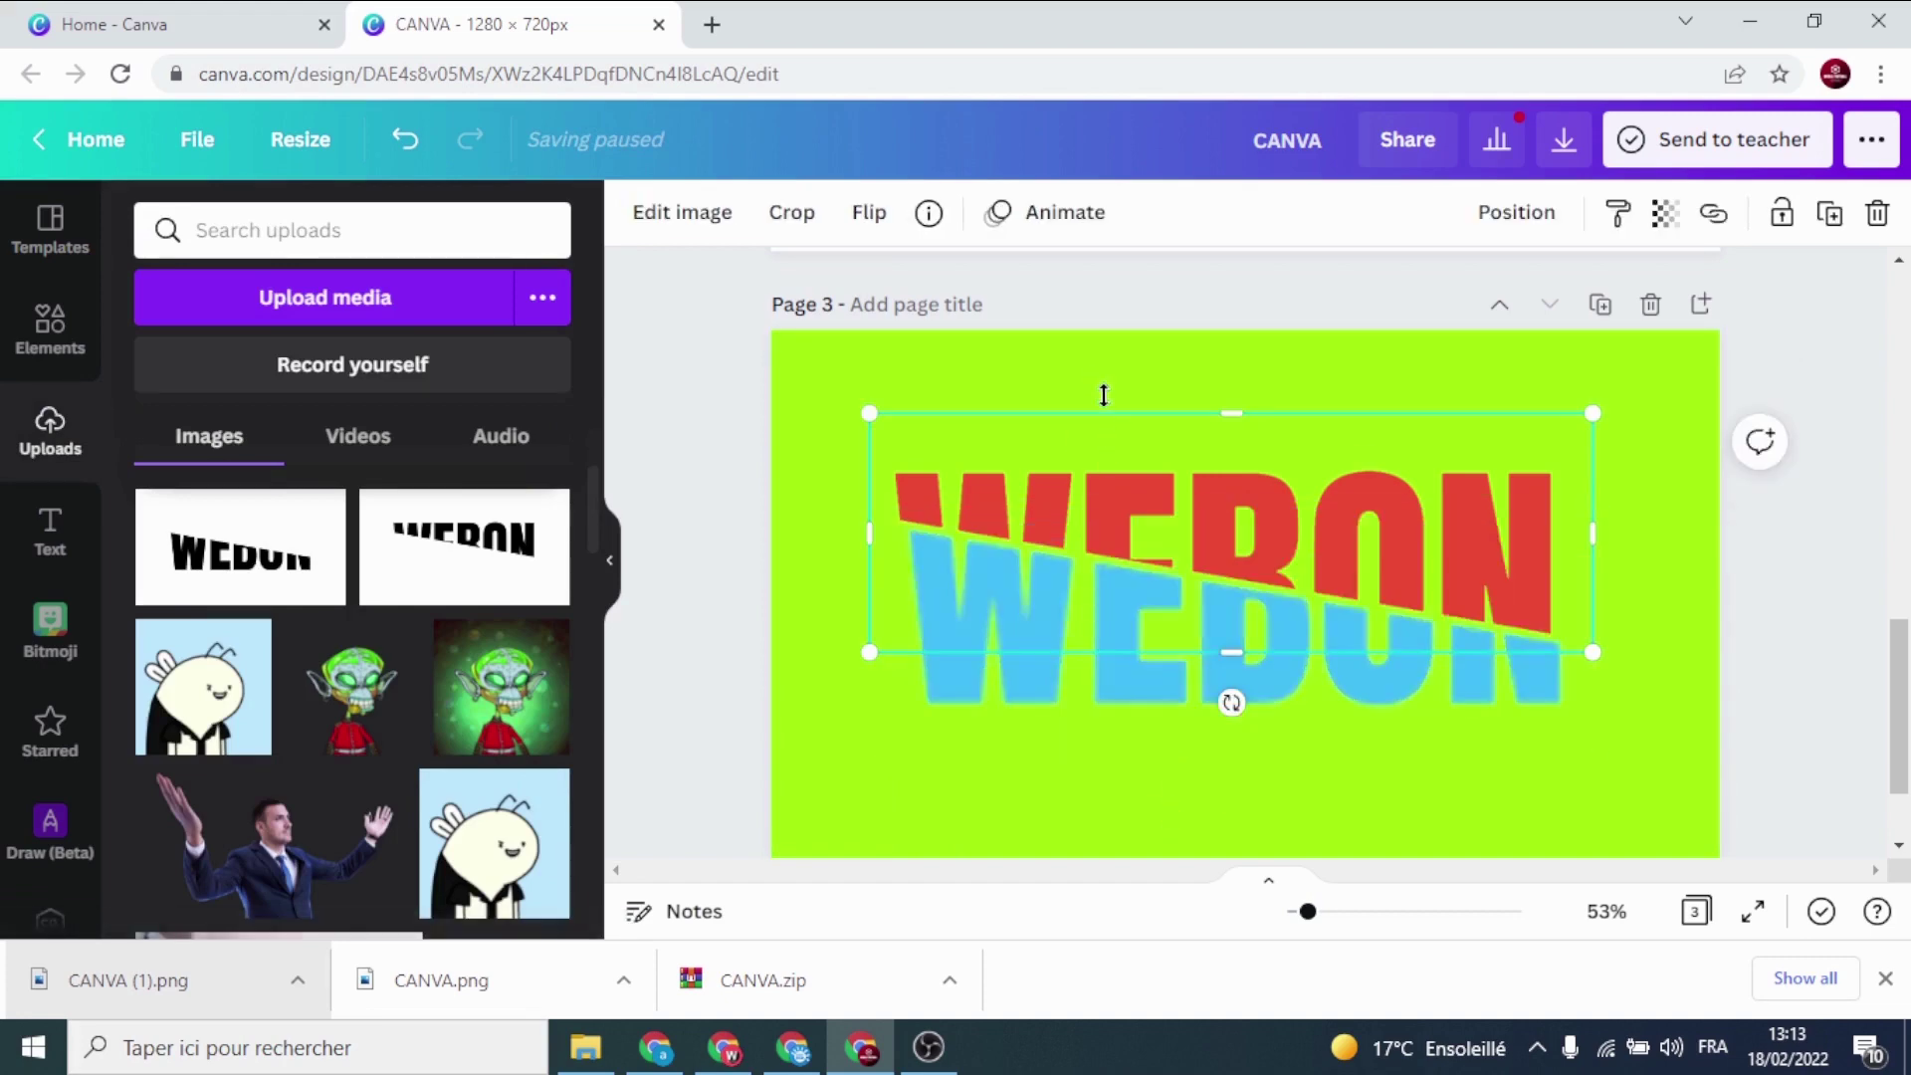
pyautogui.click(819, 464)
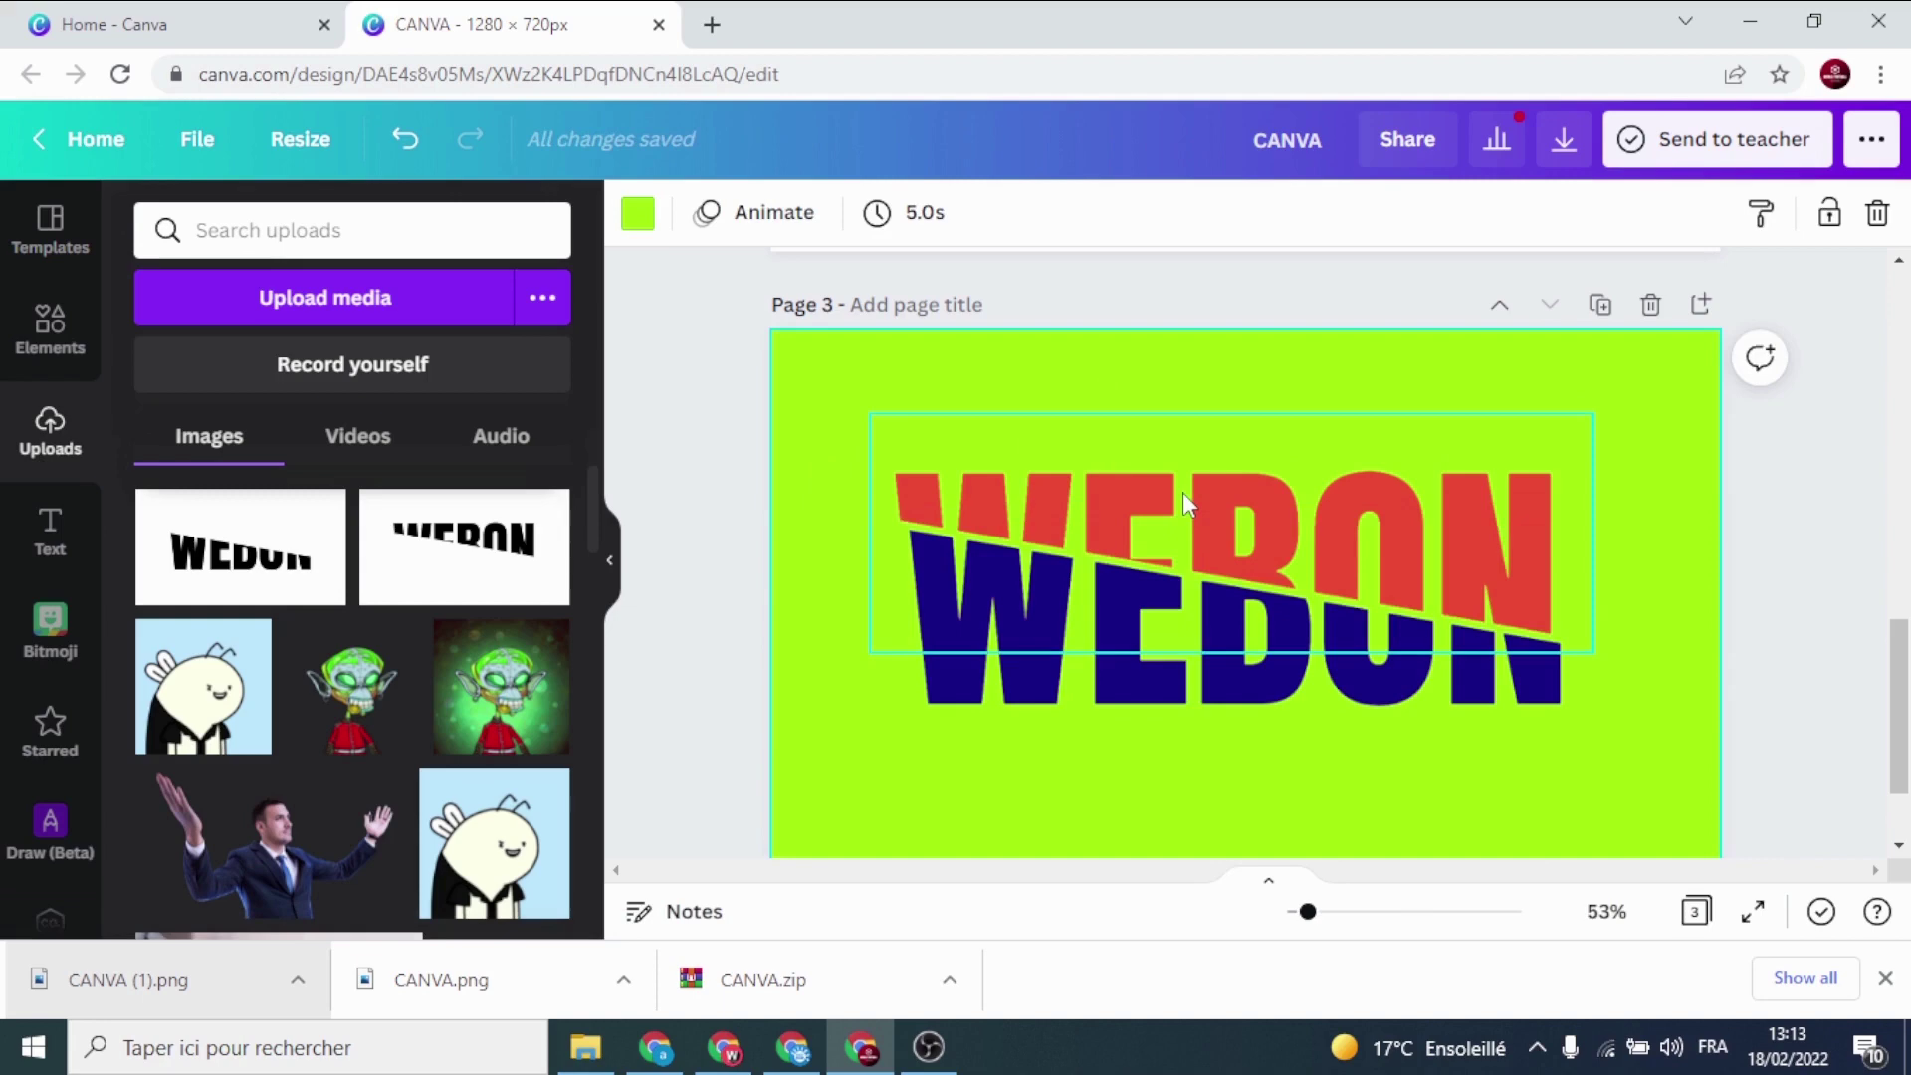
# Duplicate the red upper half and move the copy above the original, near the page's upper edge
pyautogui.click(1182, 492)
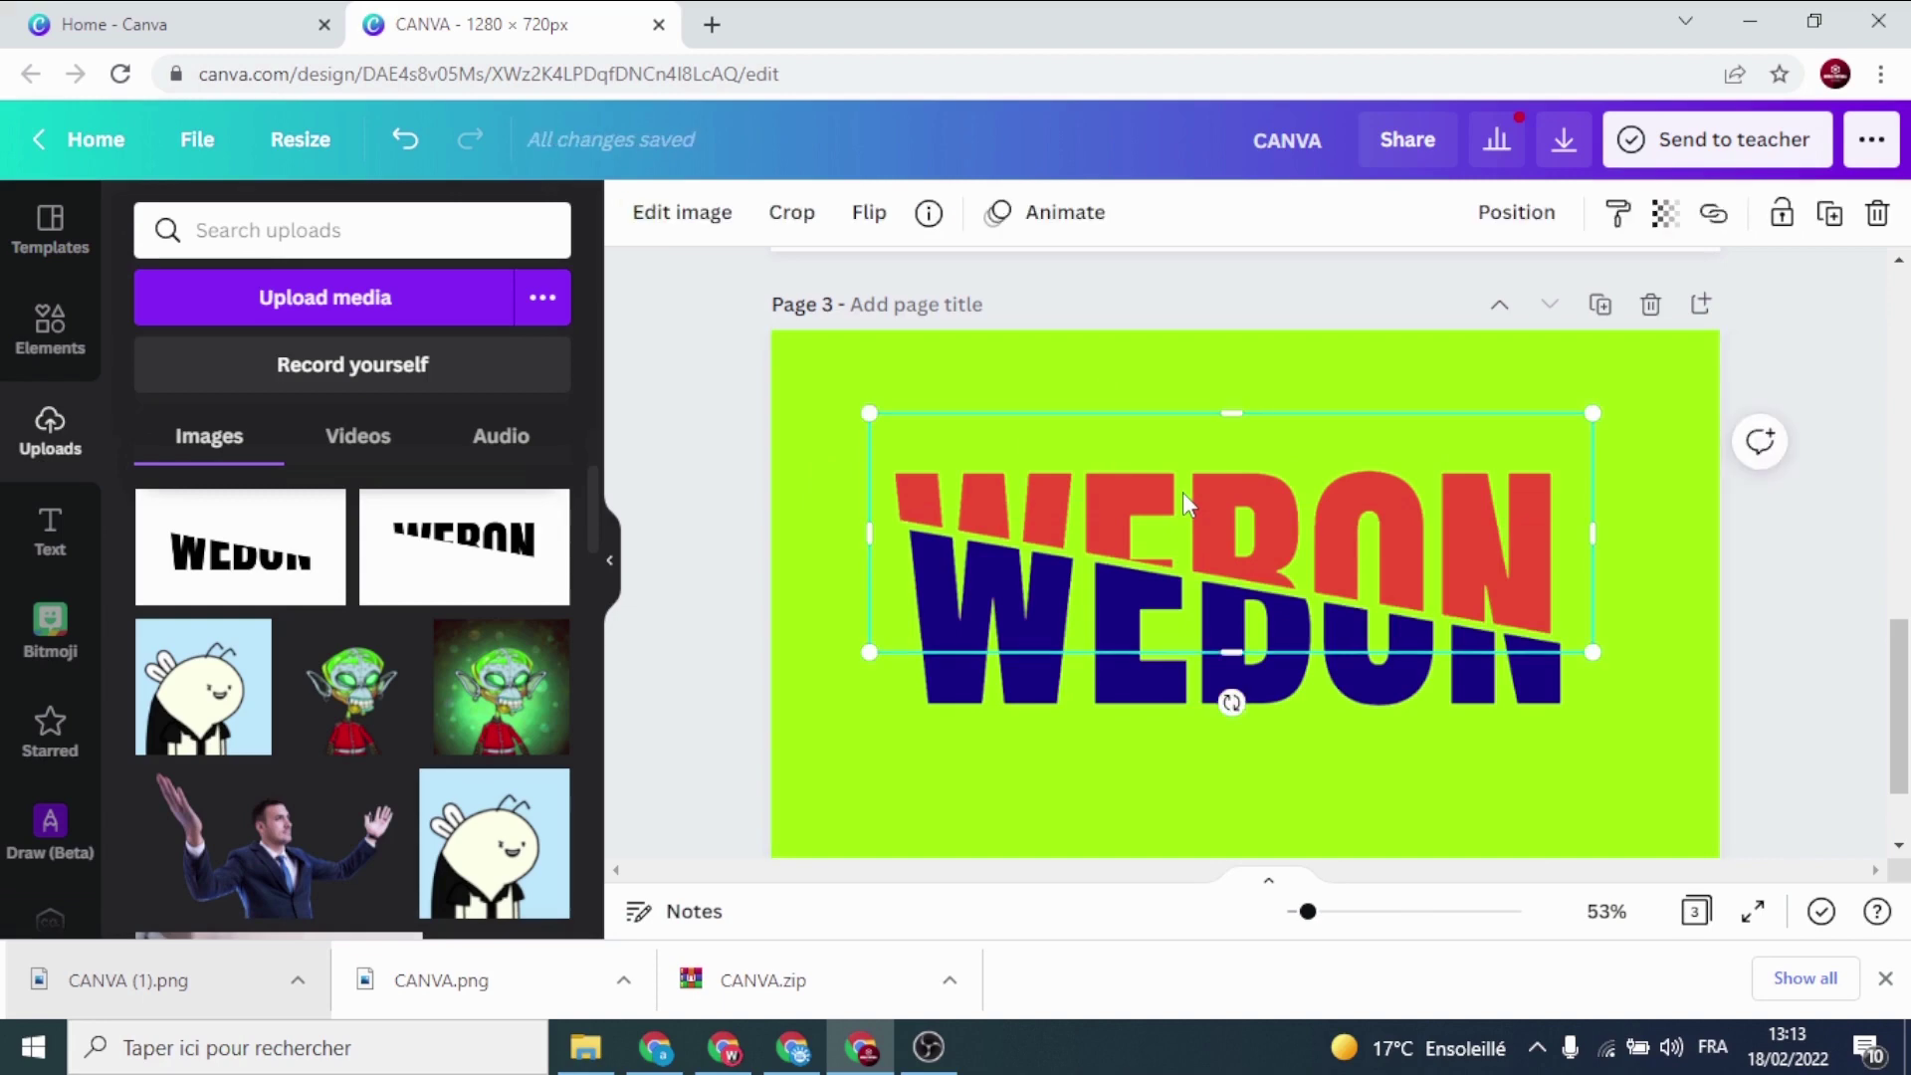
pyautogui.click(1832, 221)
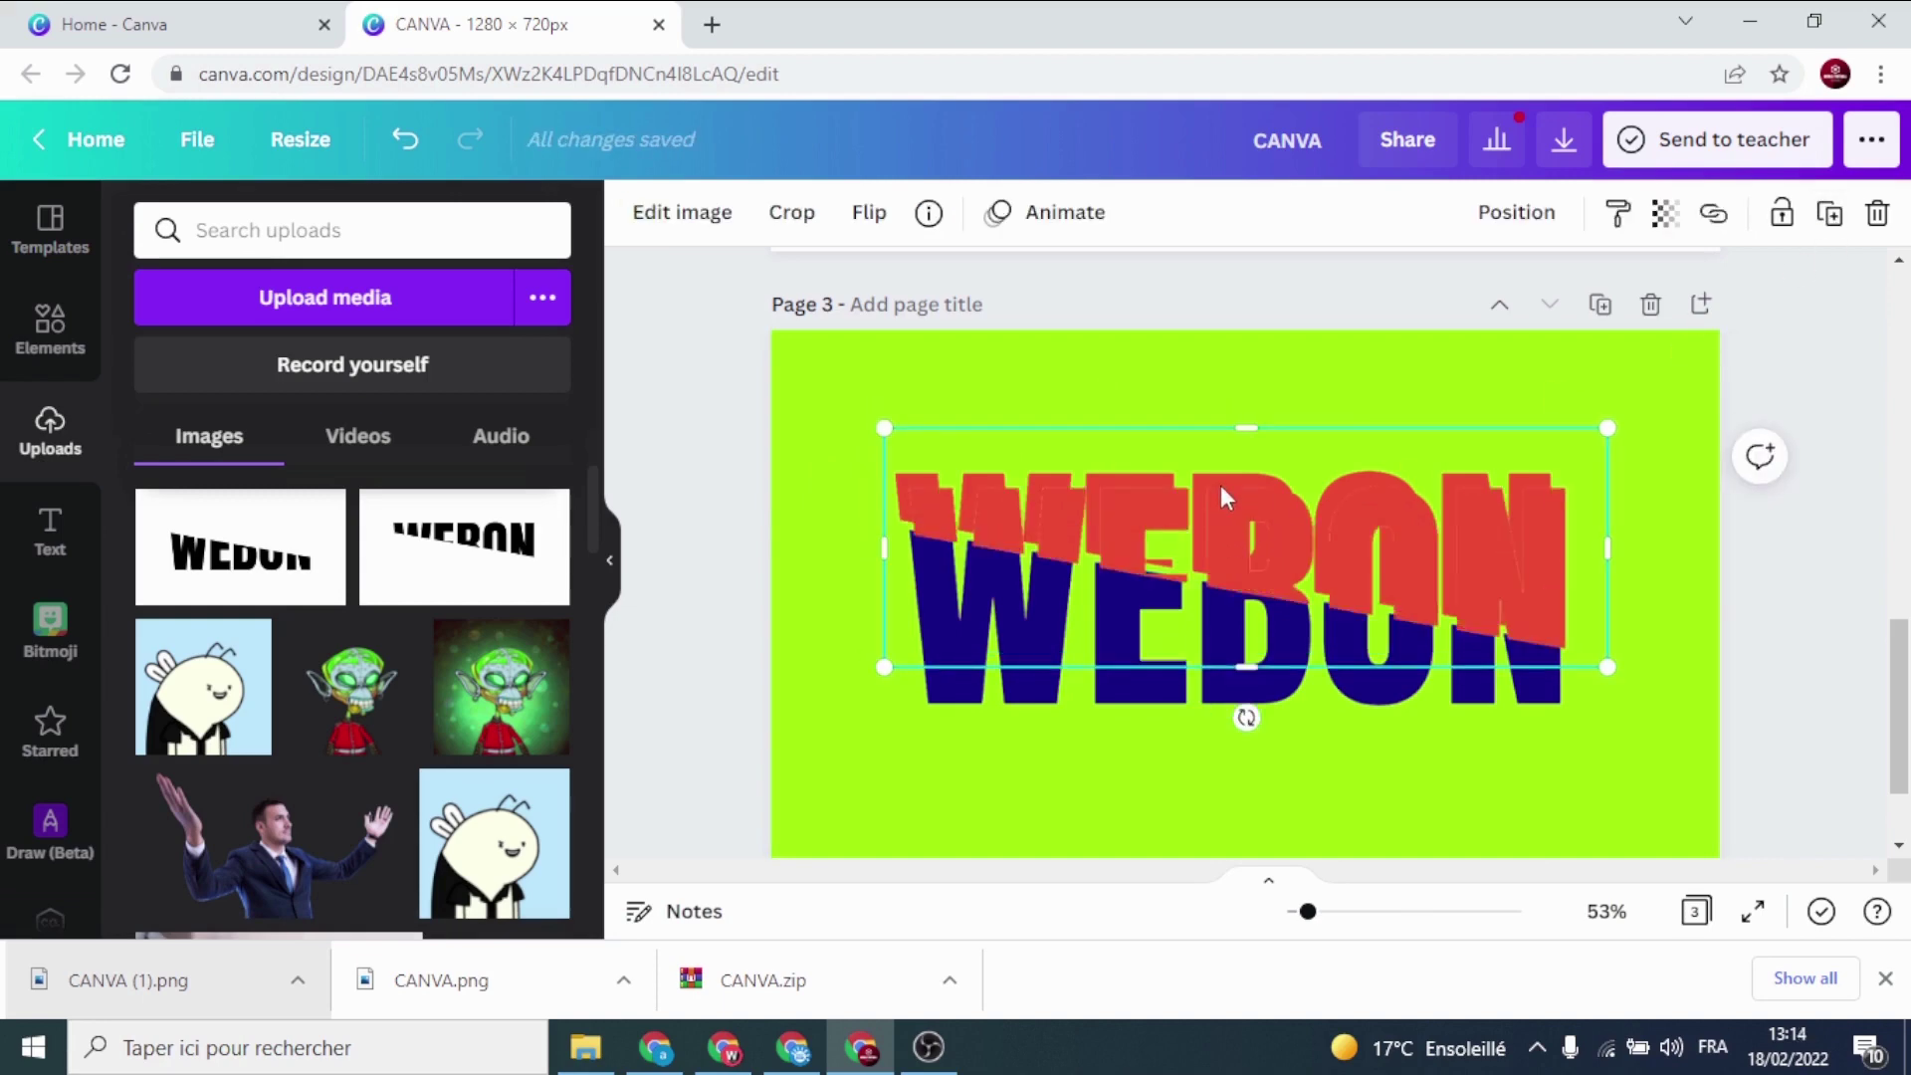
pyautogui.moveTo(1227, 498); pyautogui.dragTo(1222, 363)
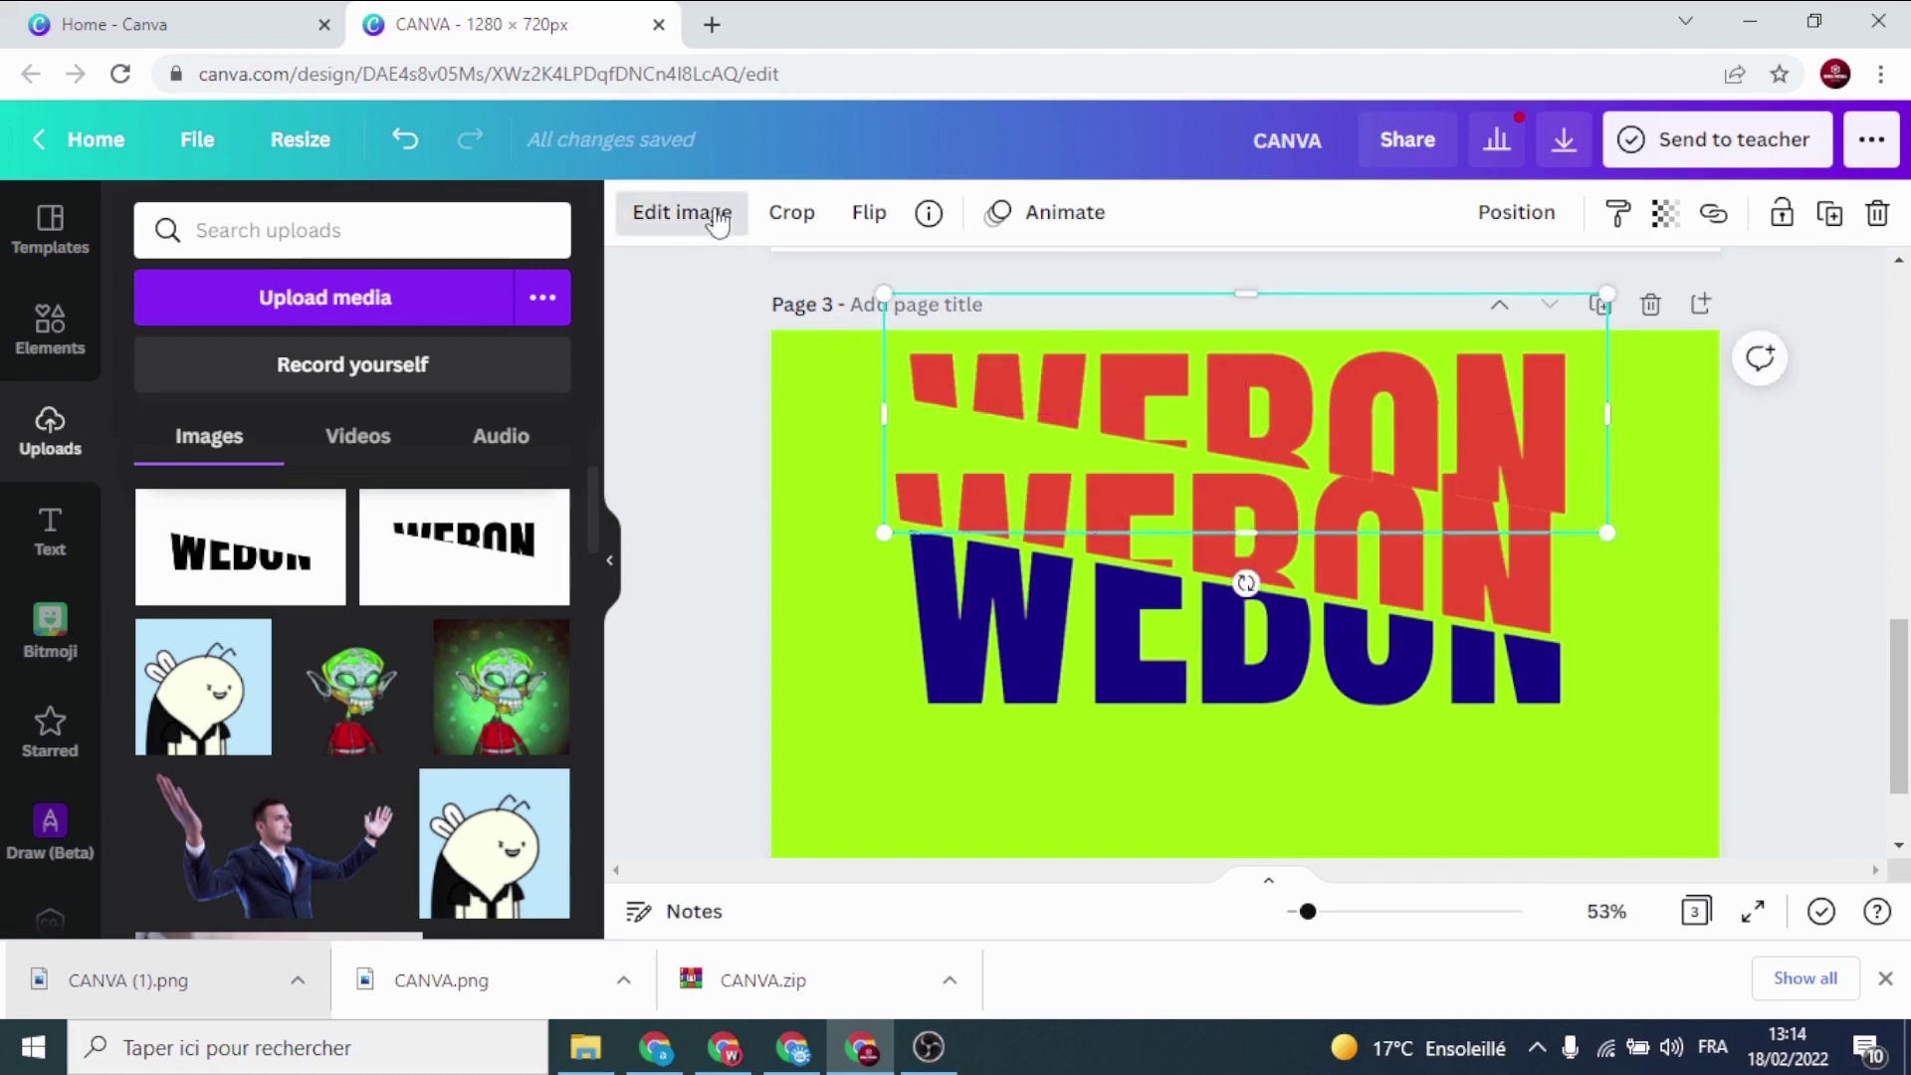
# Choose the Cherry duotone effect for the duplicated upper half
pyautogui.click(682, 212)
pyautogui.scroll(-4, 373, 562)
pyautogui.scroll(-10, 370, 573)
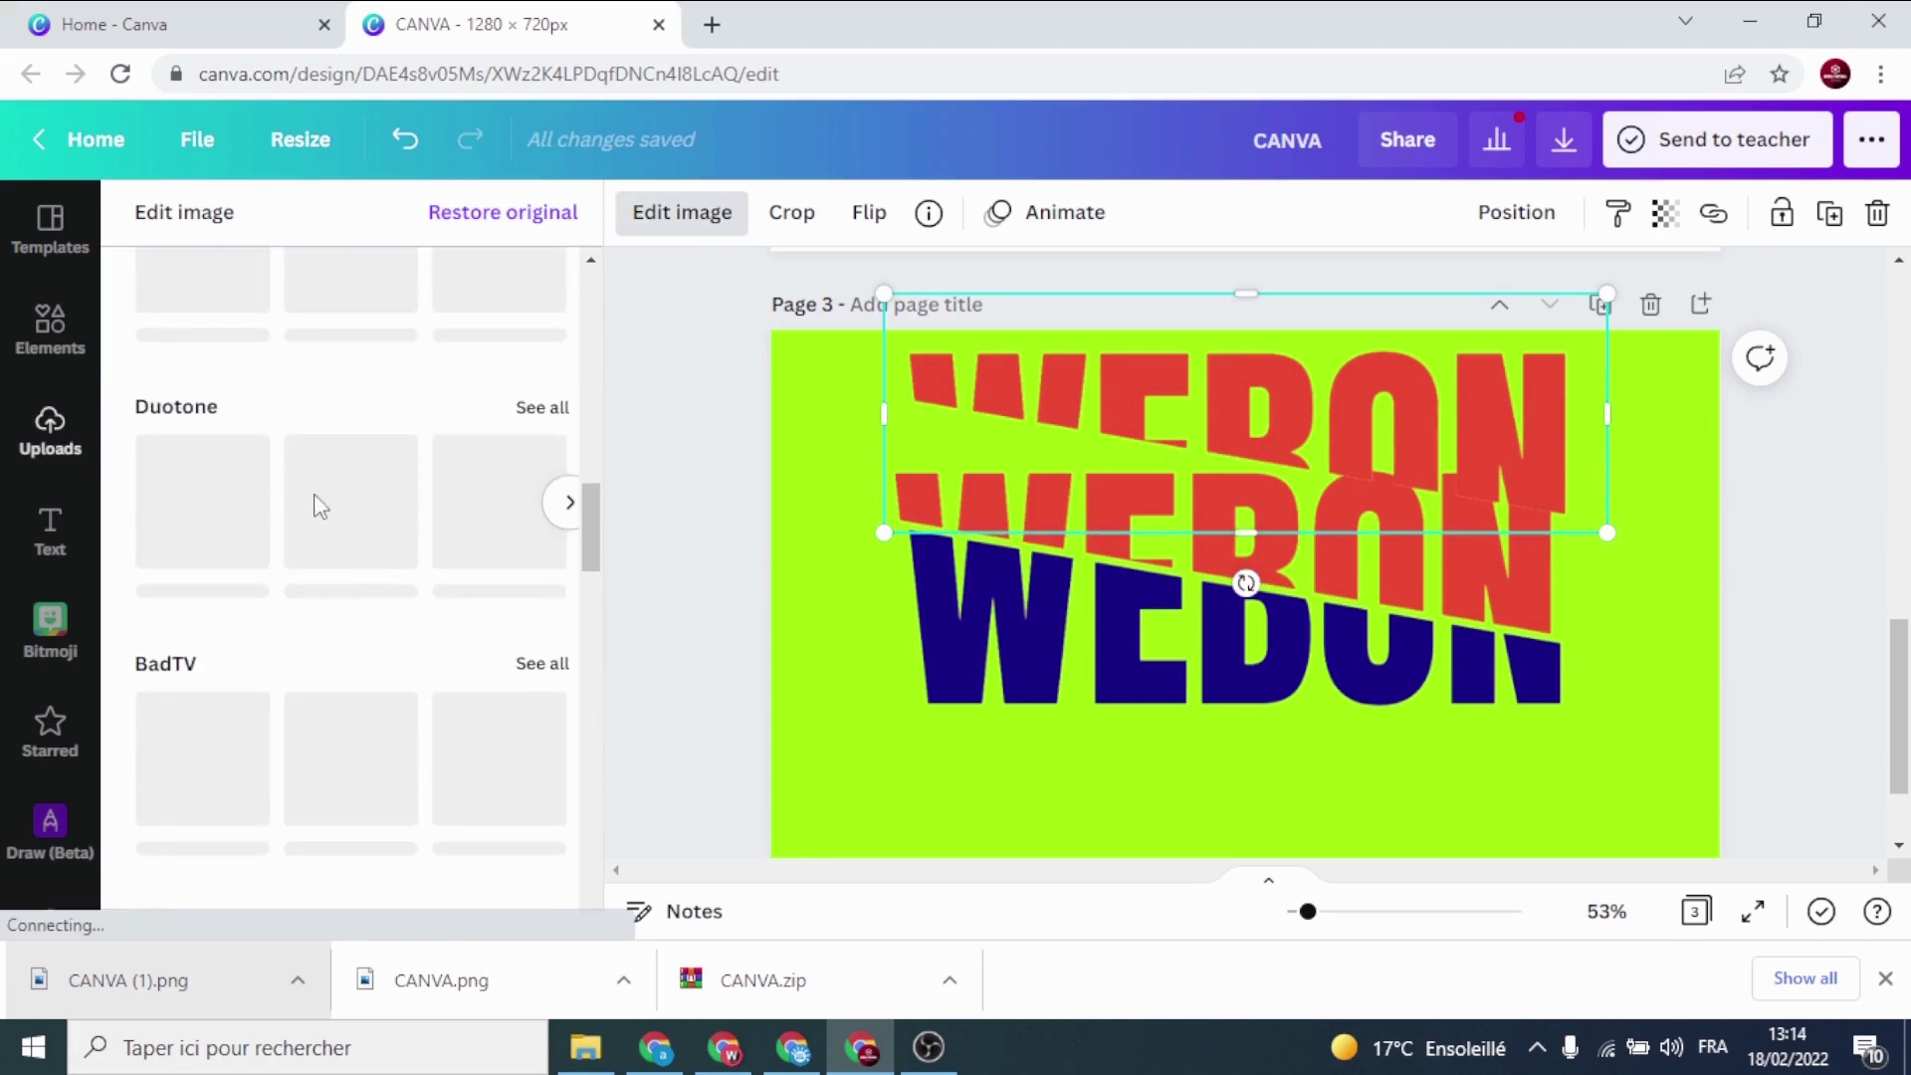
pyautogui.click(318, 505)
pyautogui.click(361, 358)
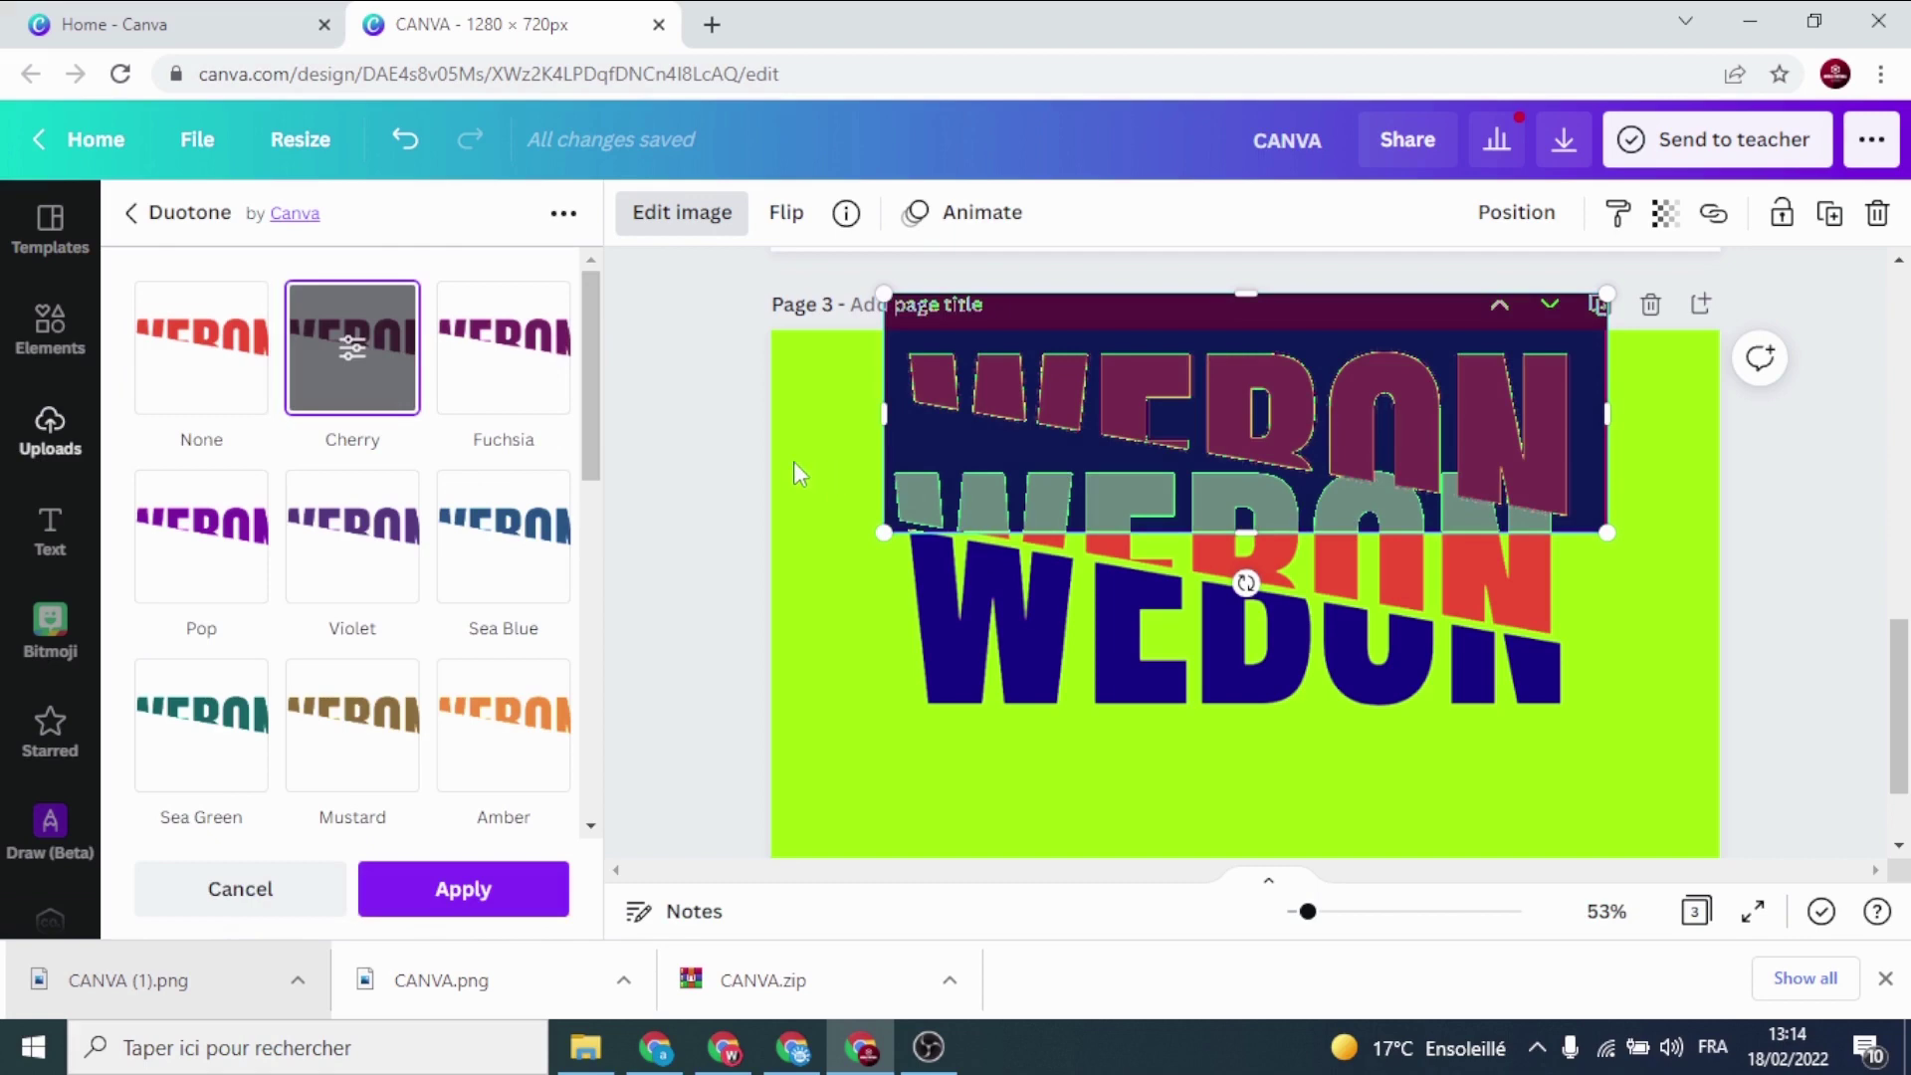
# Set both the shadows and highlights of the copy's Cherry duotone to black and apply the effect
pyautogui.click(353, 348)
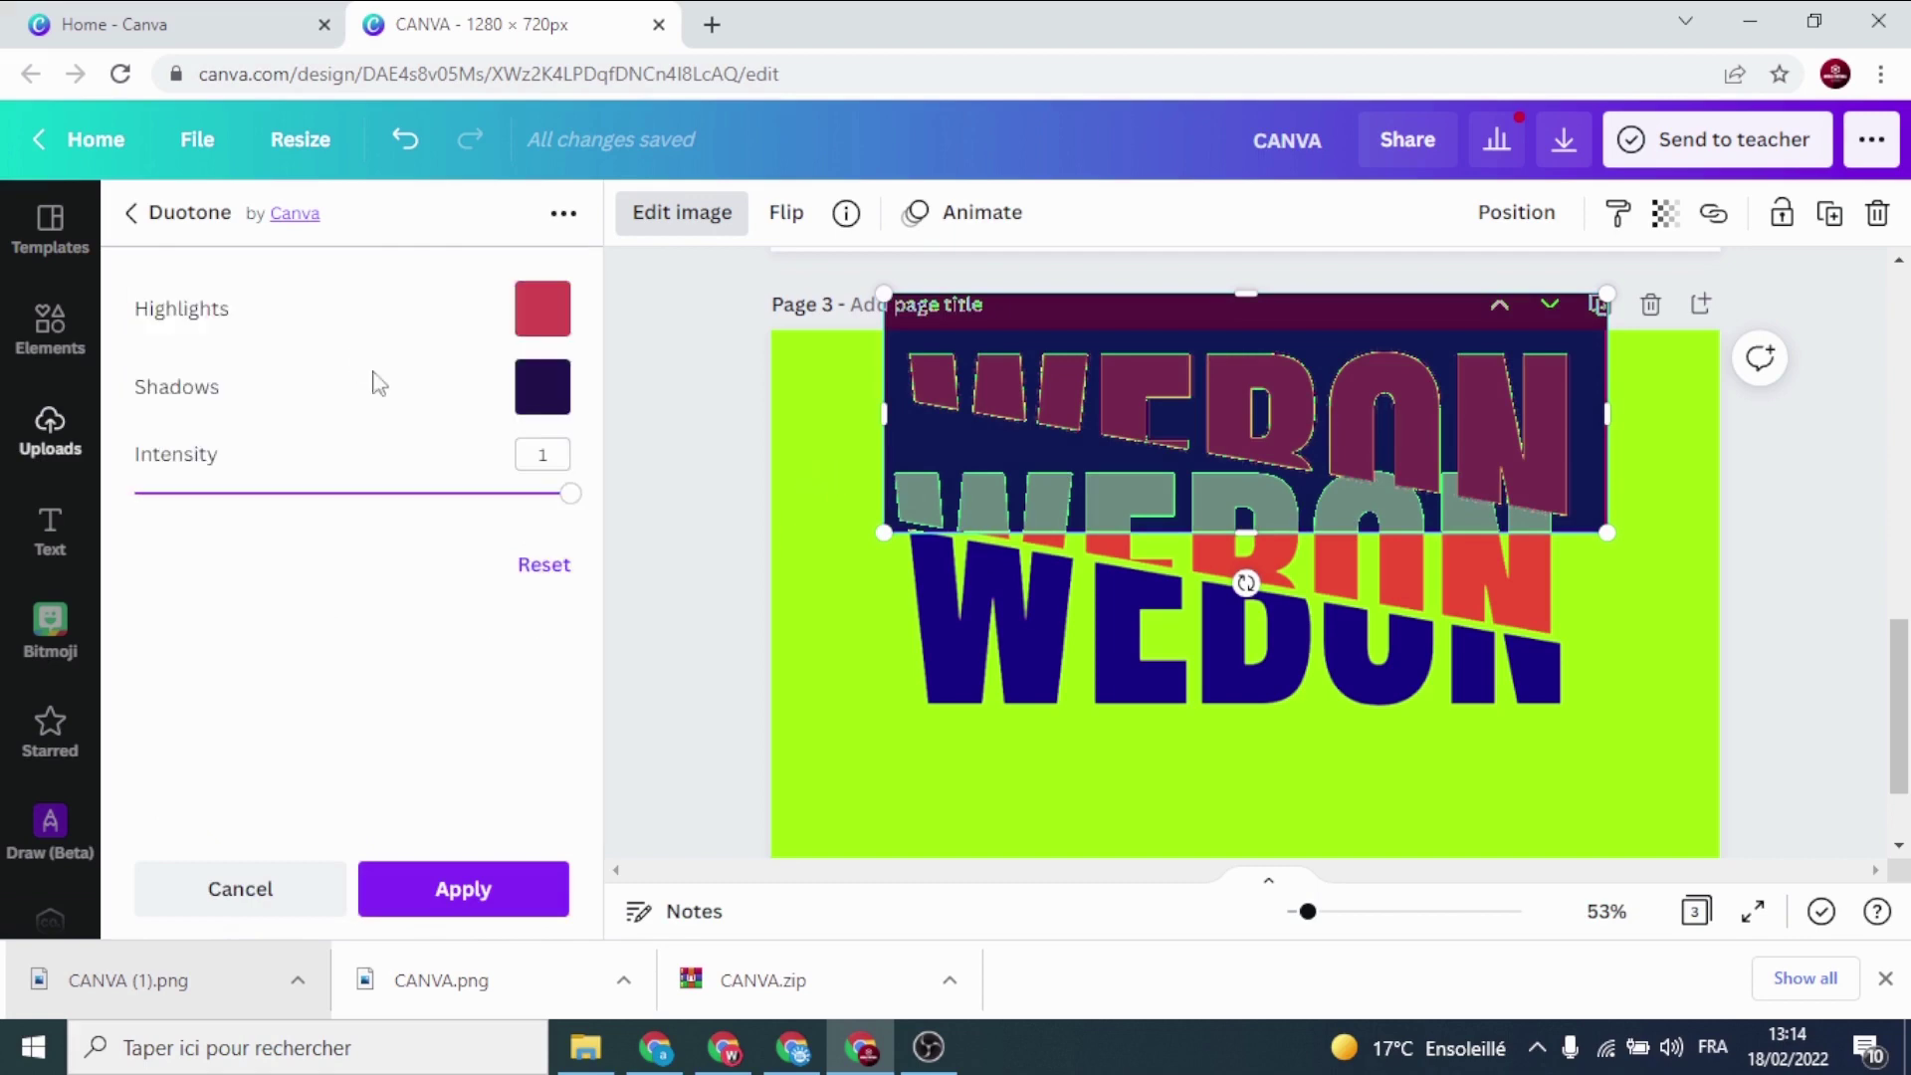
pyautogui.click(545, 396)
pyautogui.click(570, 645)
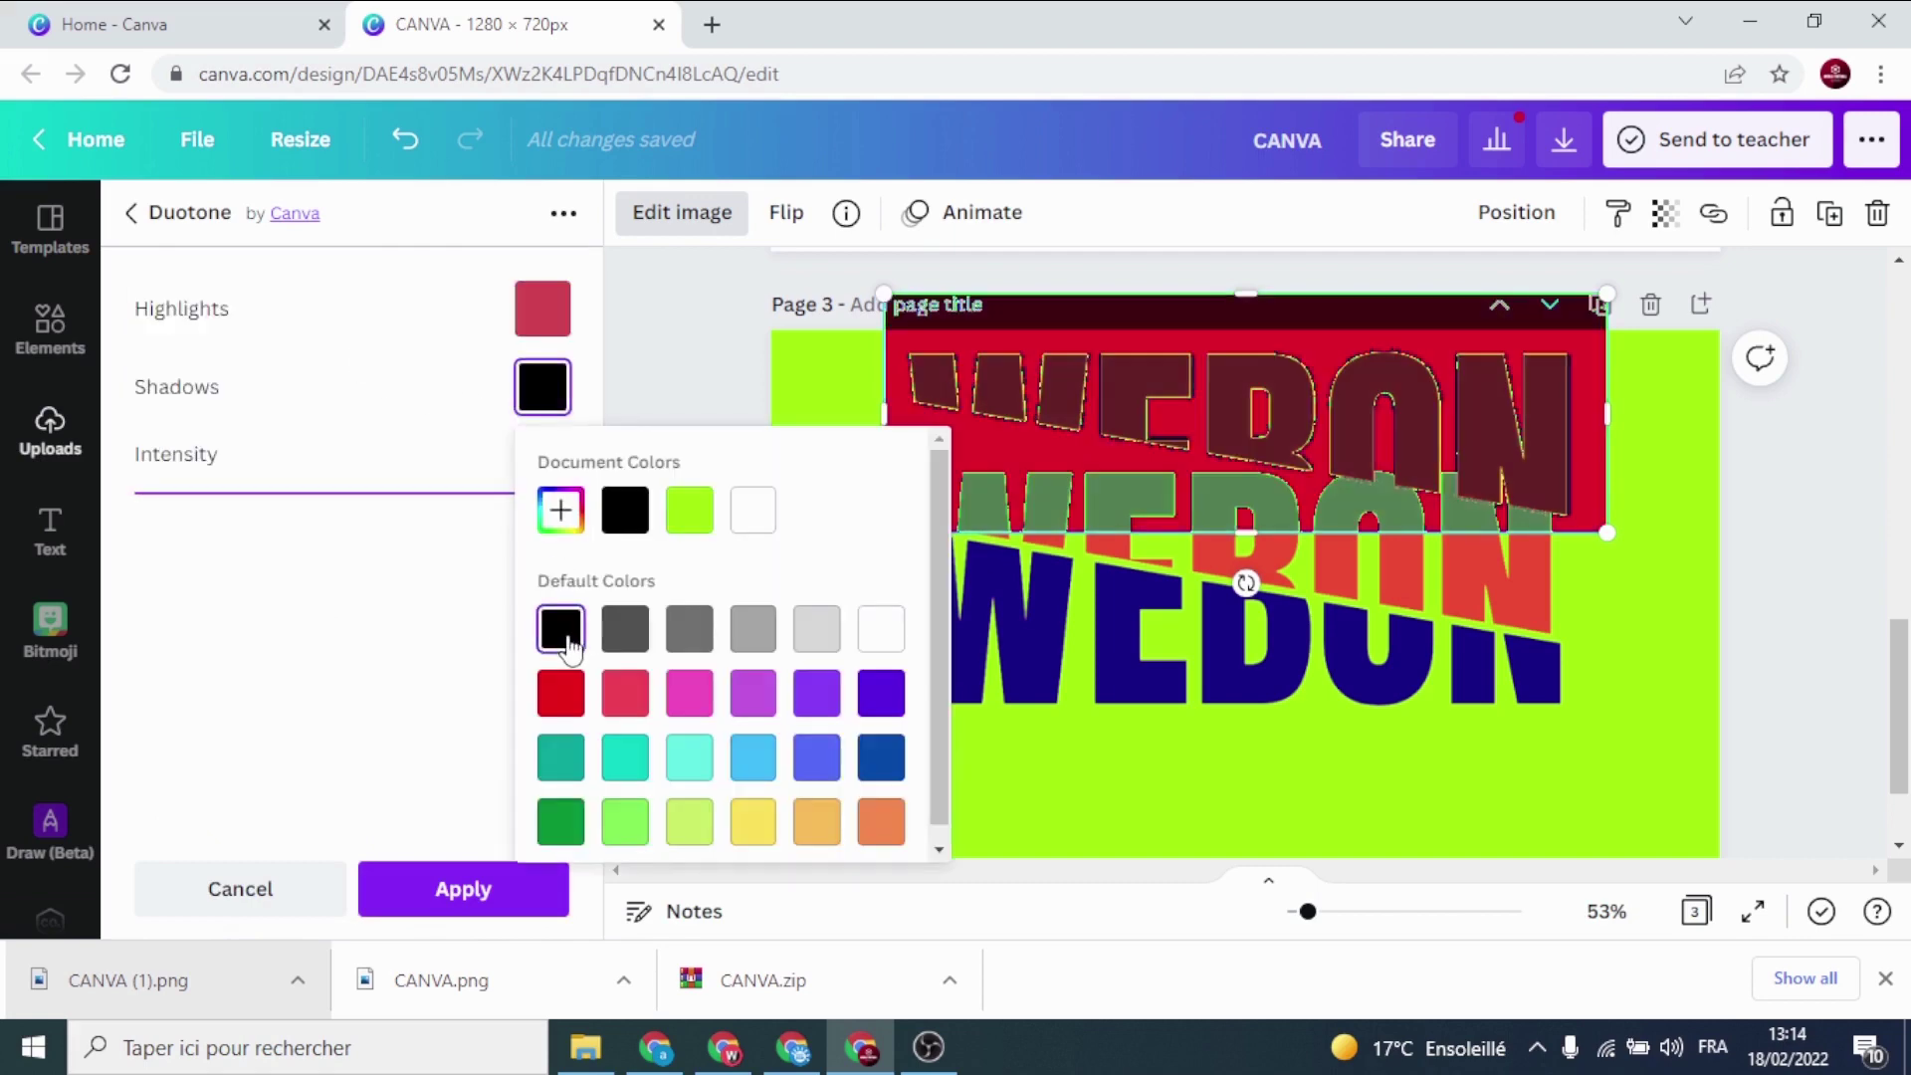
pyautogui.click(543, 311)
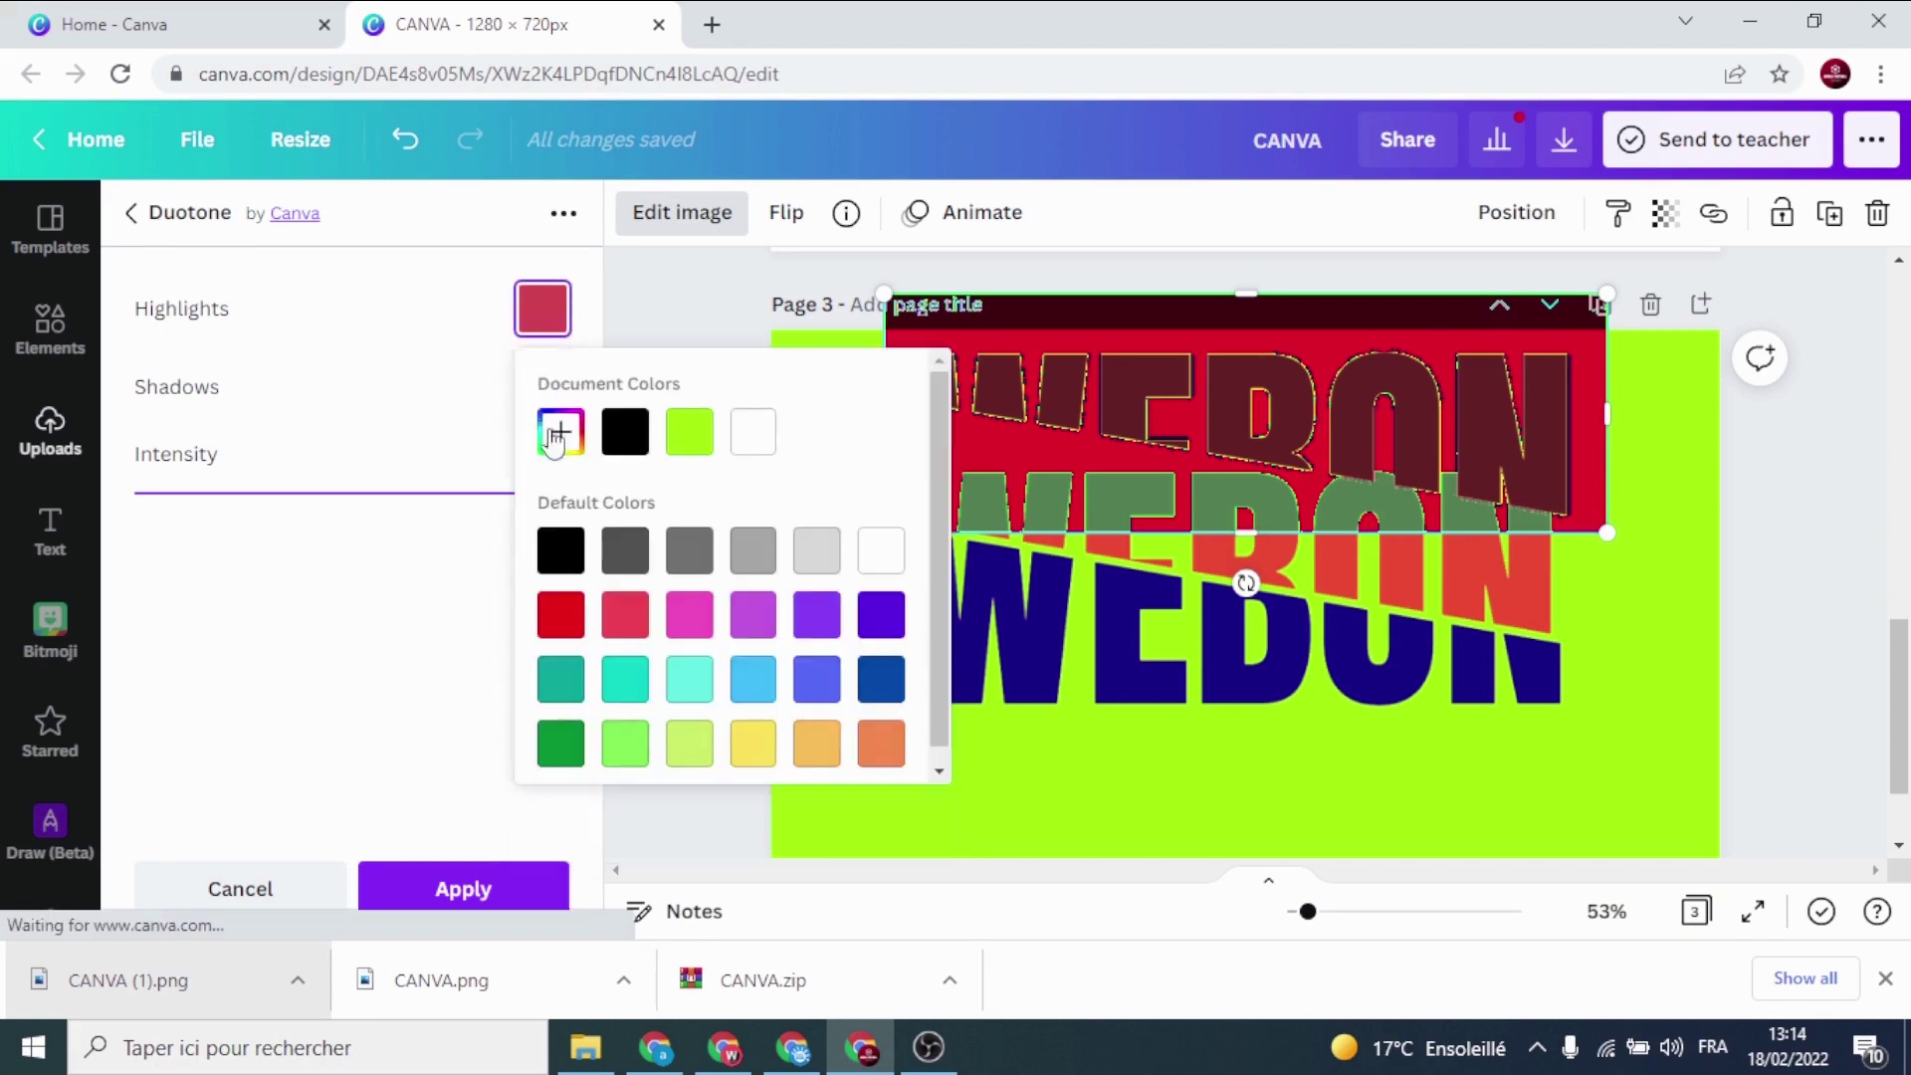
pyautogui.click(563, 553)
pyautogui.click(495, 887)
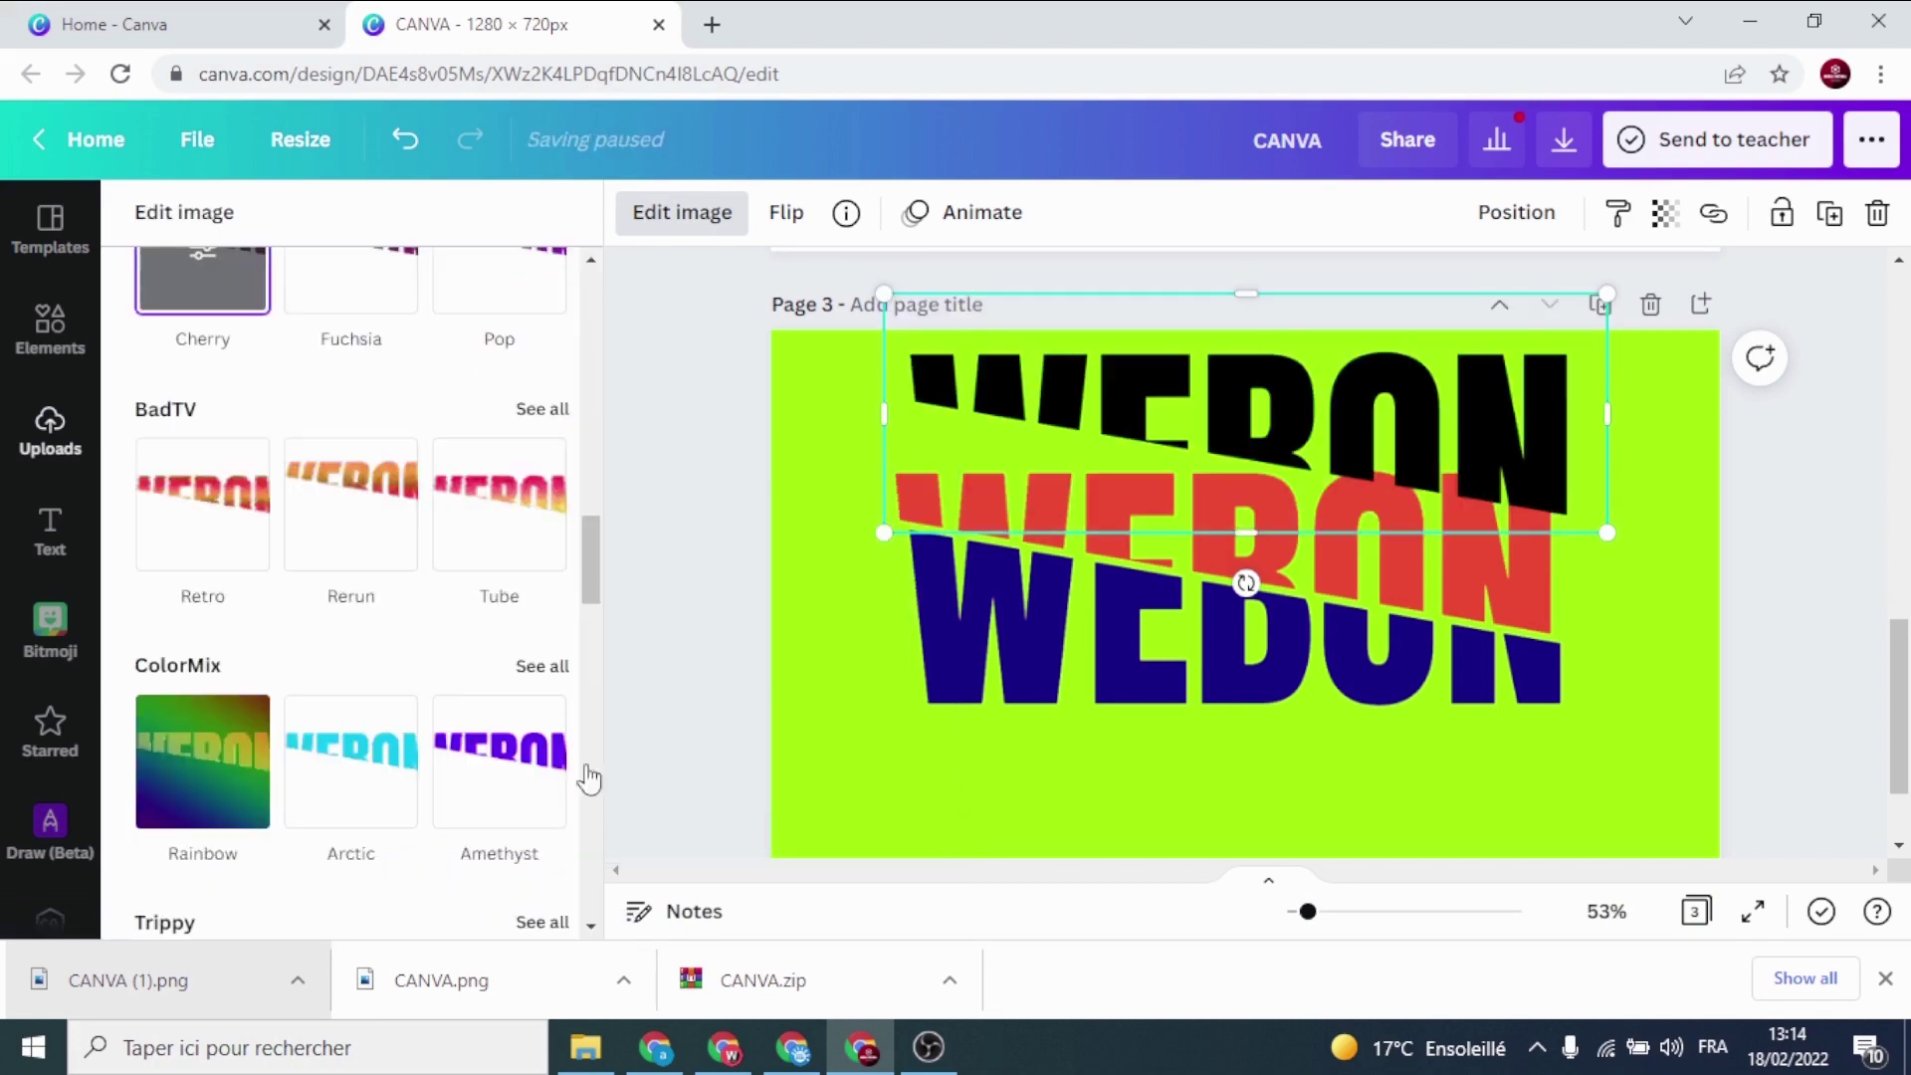
# Open the complete set of image adjustments for the black copy of the upper half
pyautogui.click(686, 390)
pyautogui.click(1018, 393)
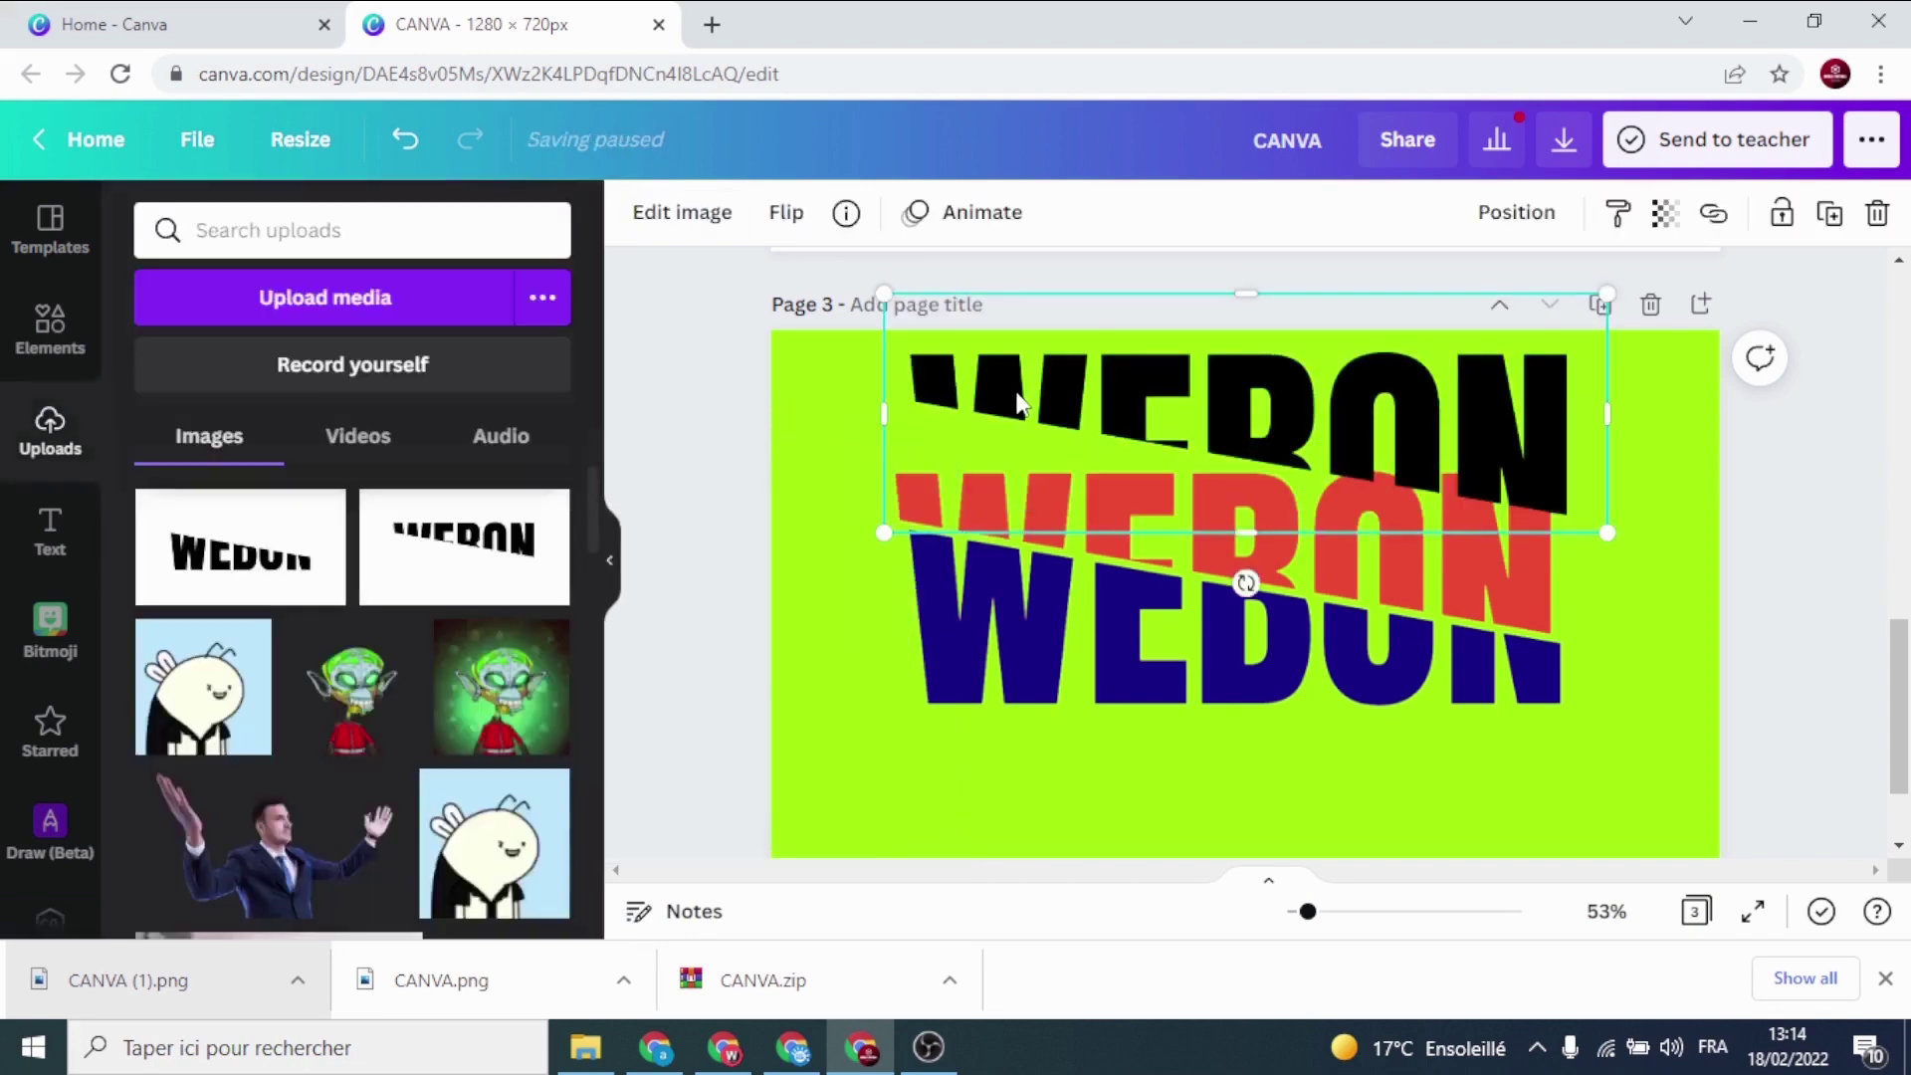
pyautogui.click(685, 226)
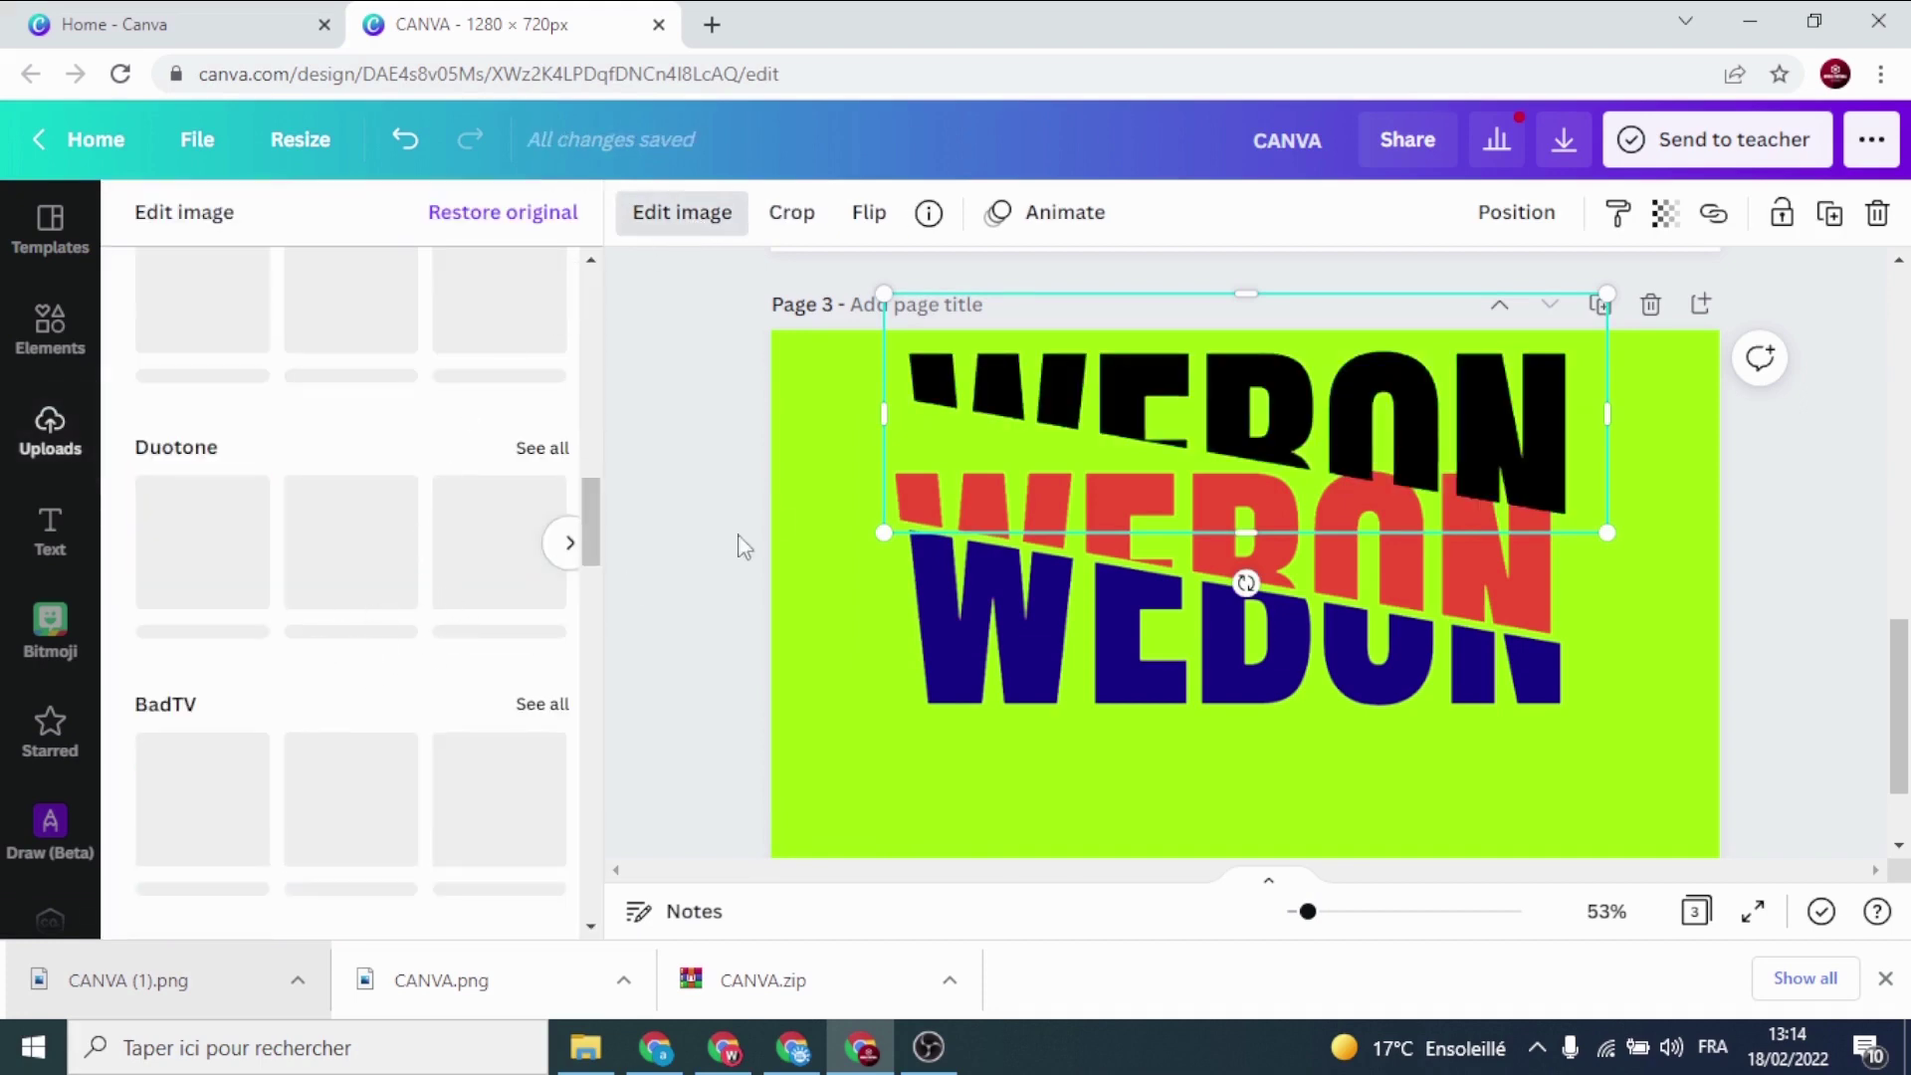
pyautogui.scroll(10, 428, 518)
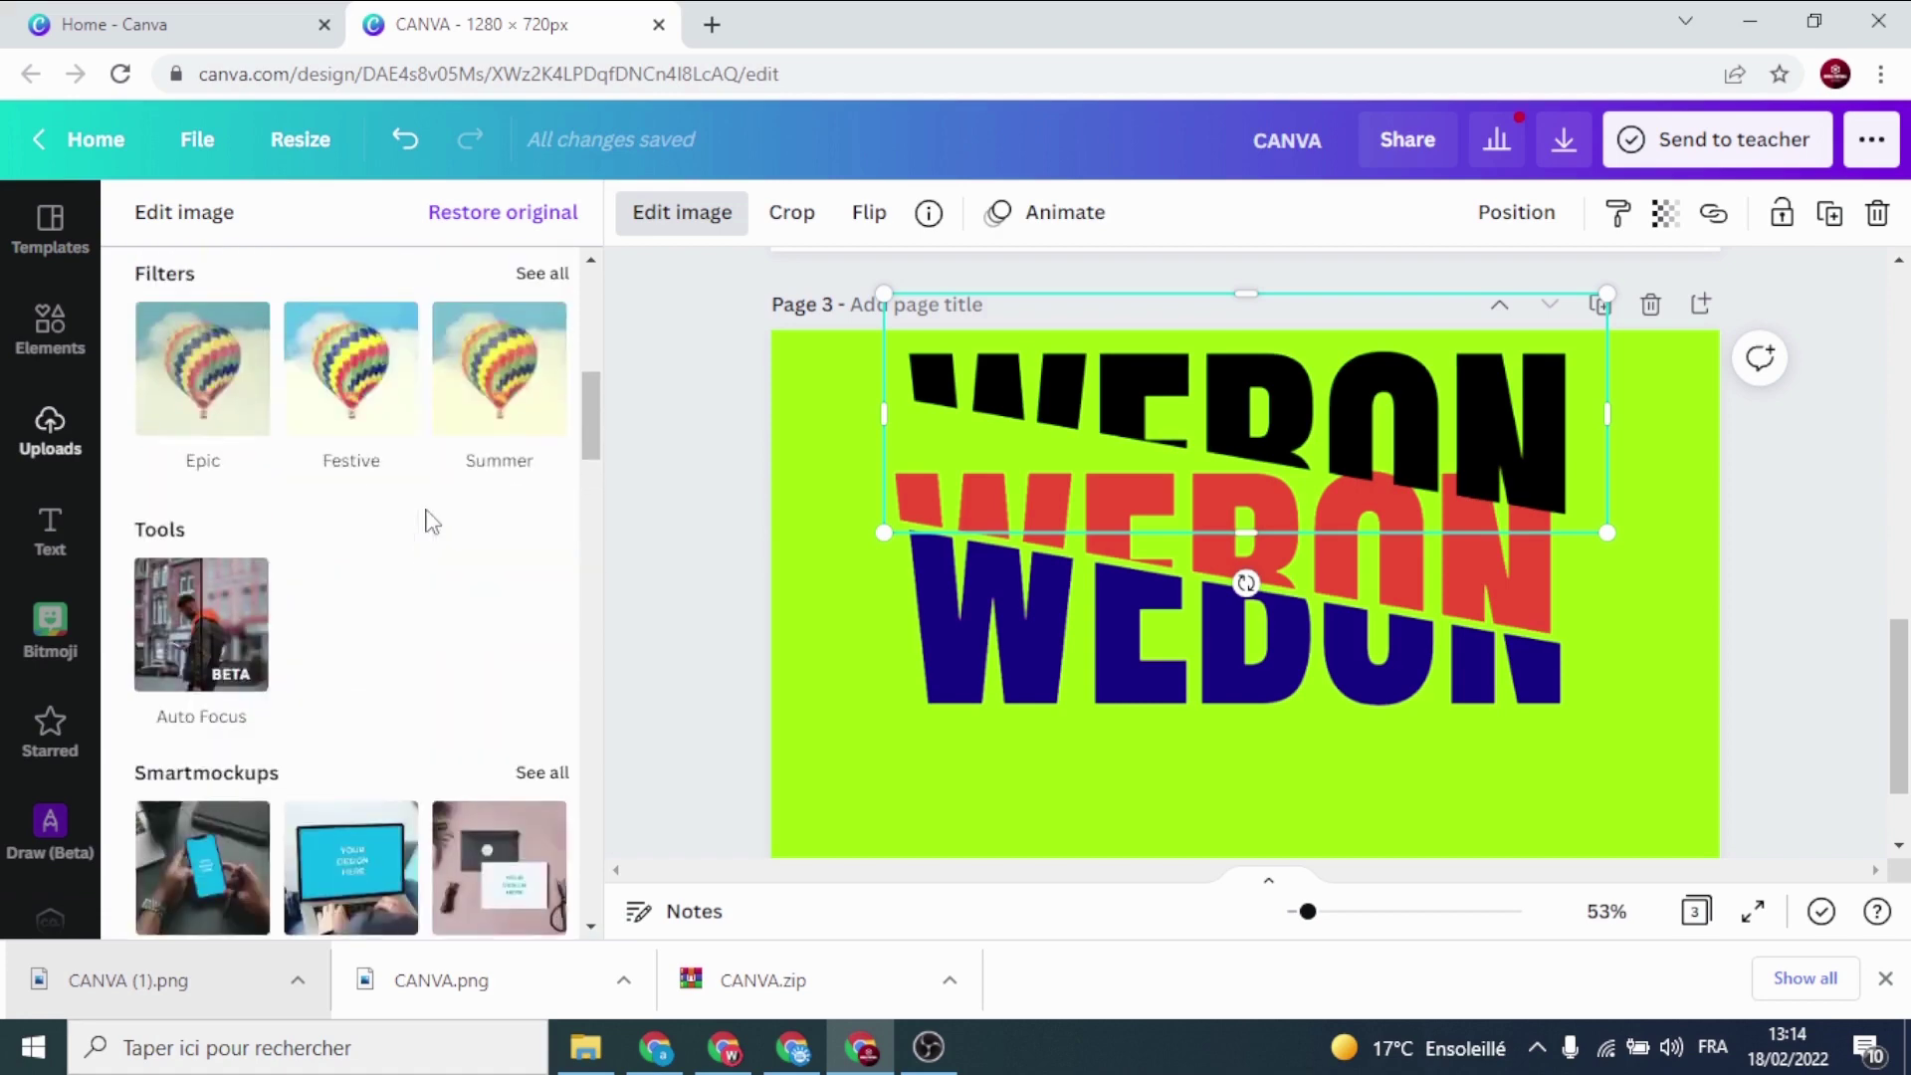
pyautogui.scroll(1, 428, 525)
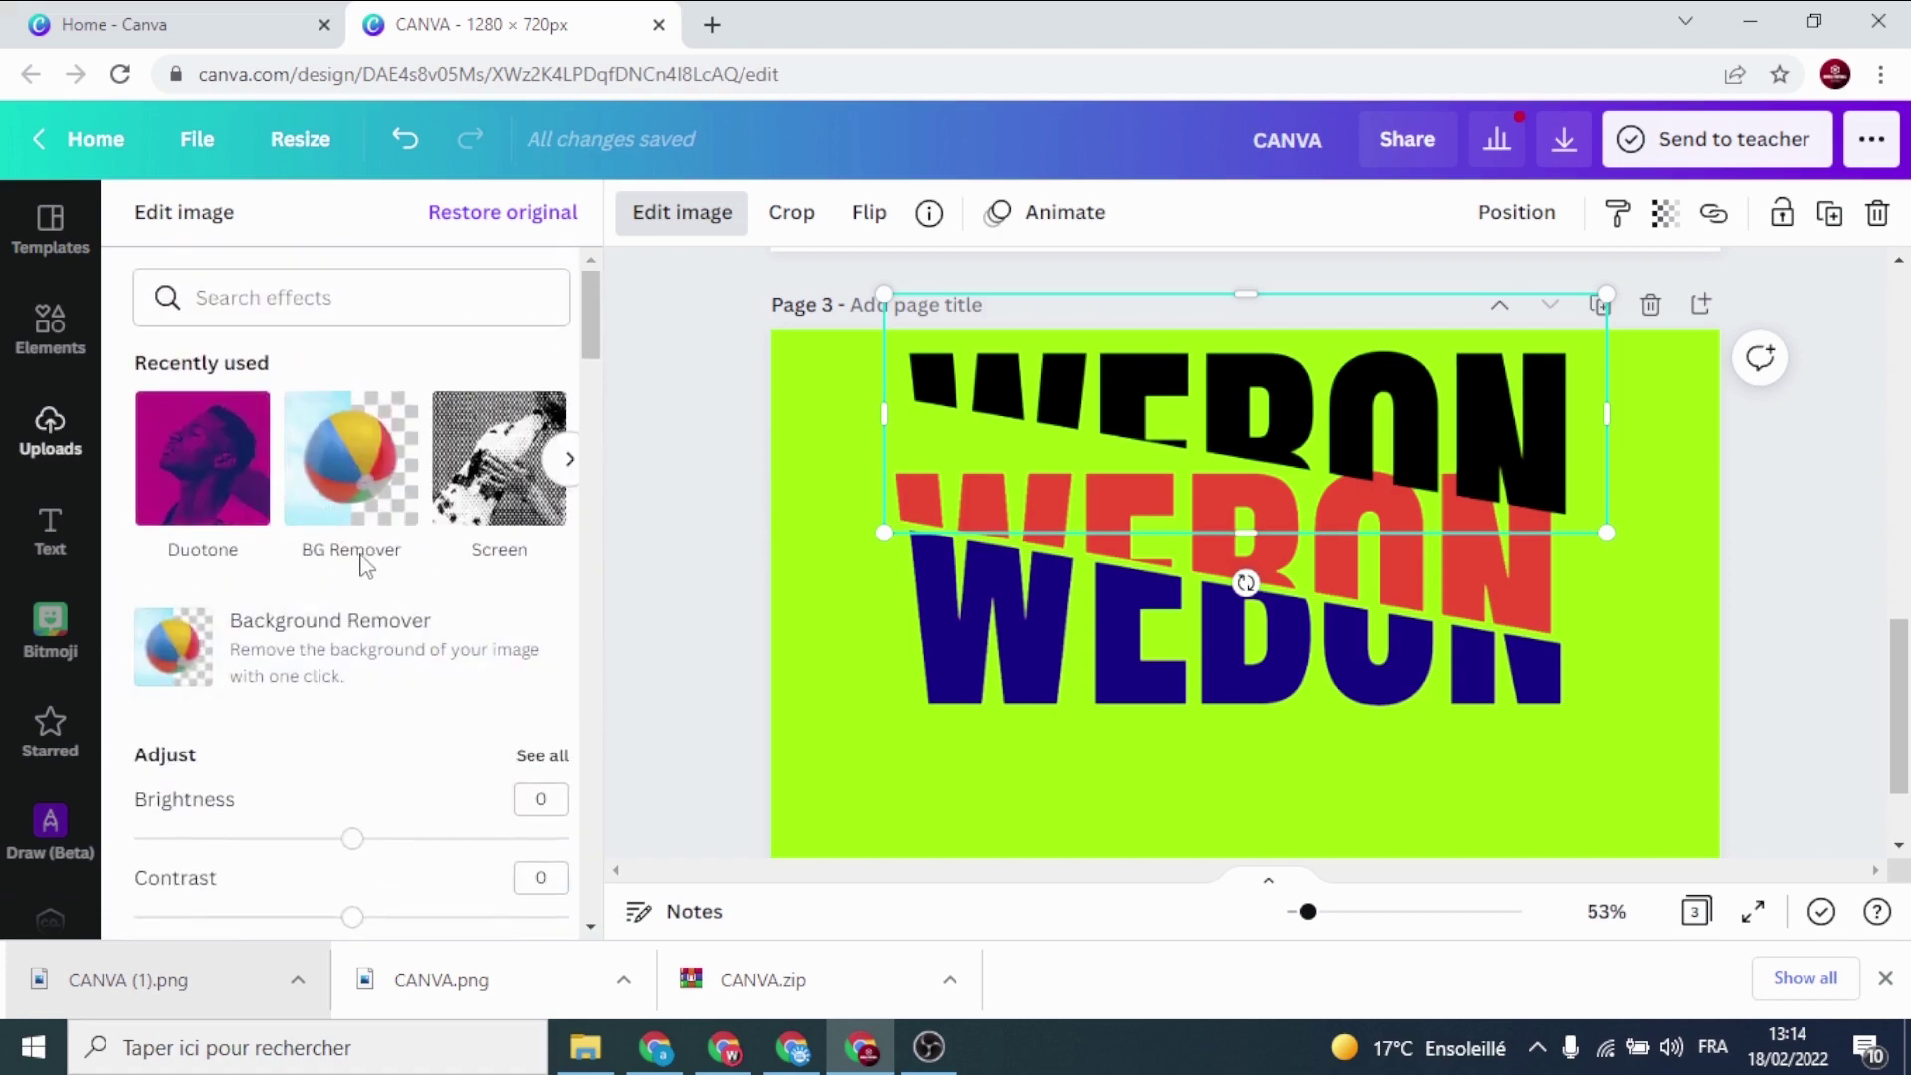
pyautogui.scroll(-4, 365, 565)
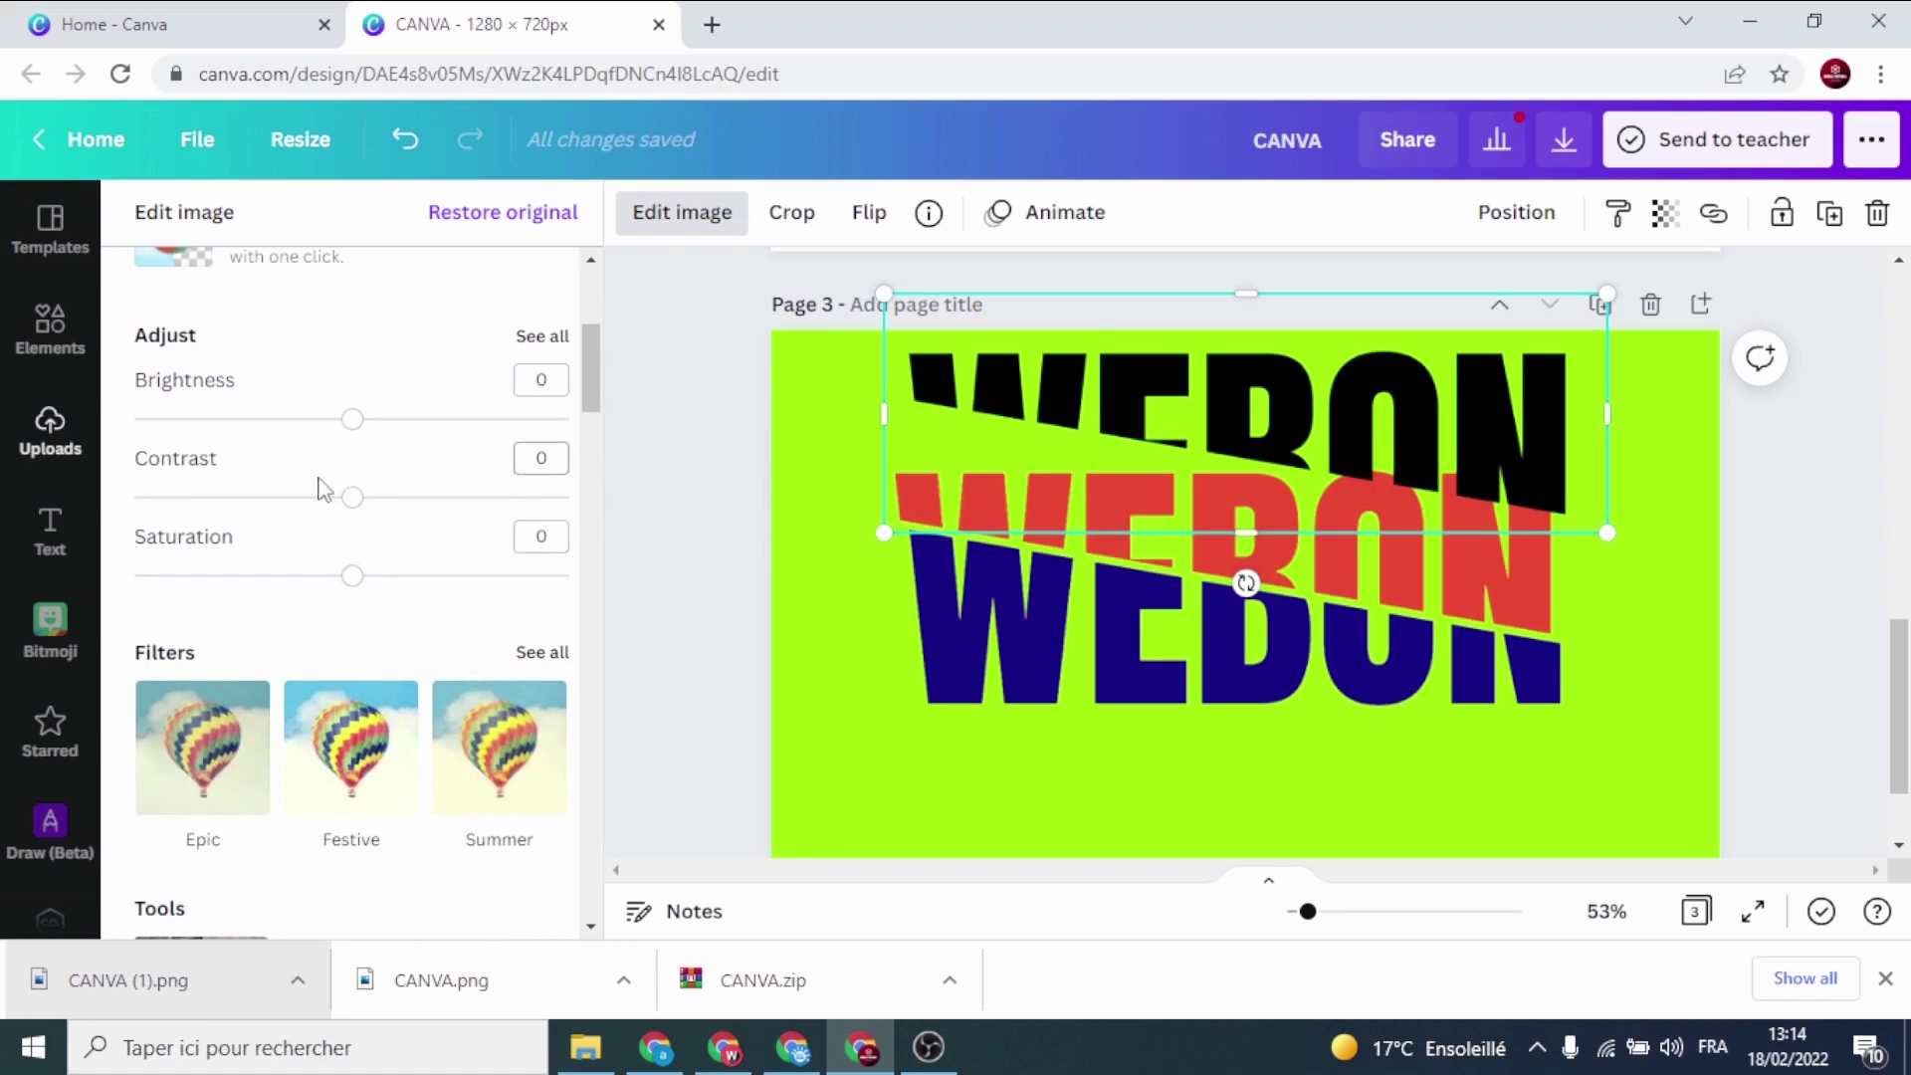
pyautogui.click(542, 337)
# Set the black upper copy's blur to 21 and its transparency to 67
pyautogui.scroll(-5, 360, 578)
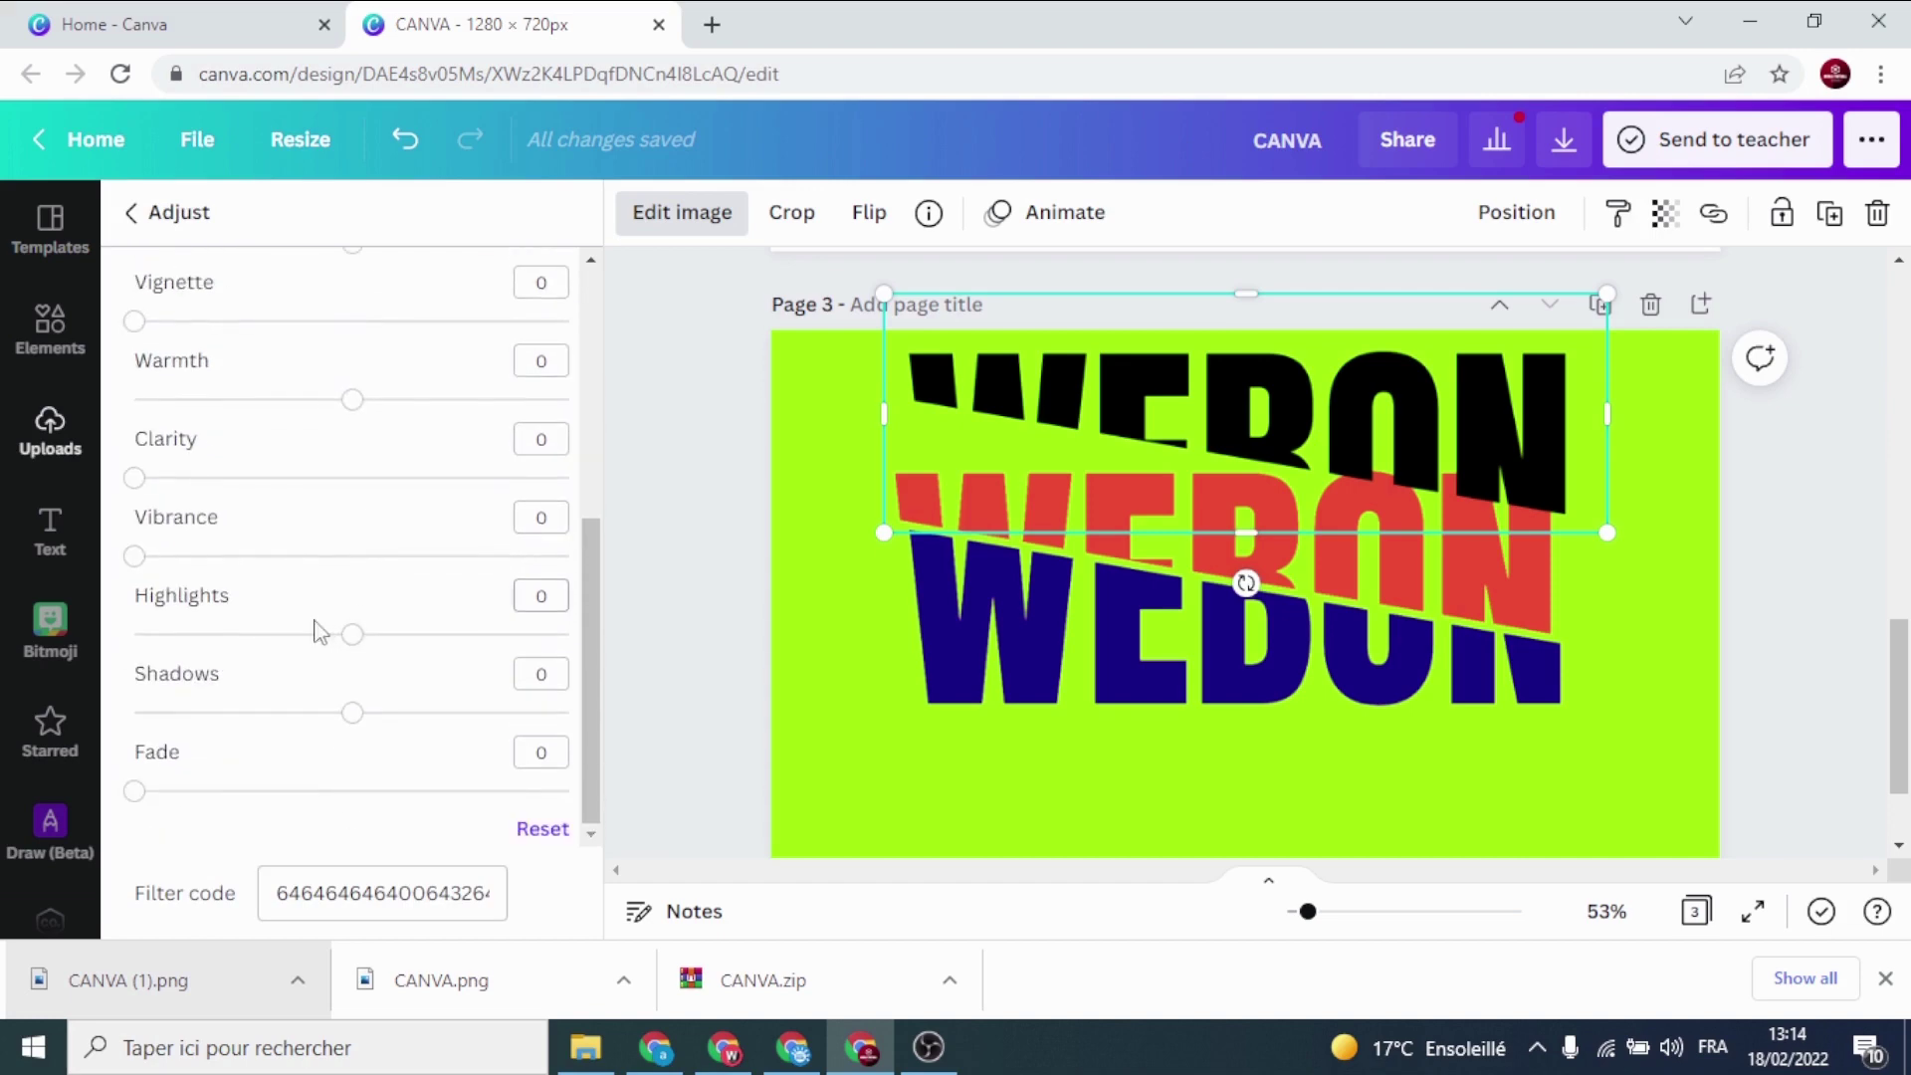
pyautogui.scroll(5, 316, 631)
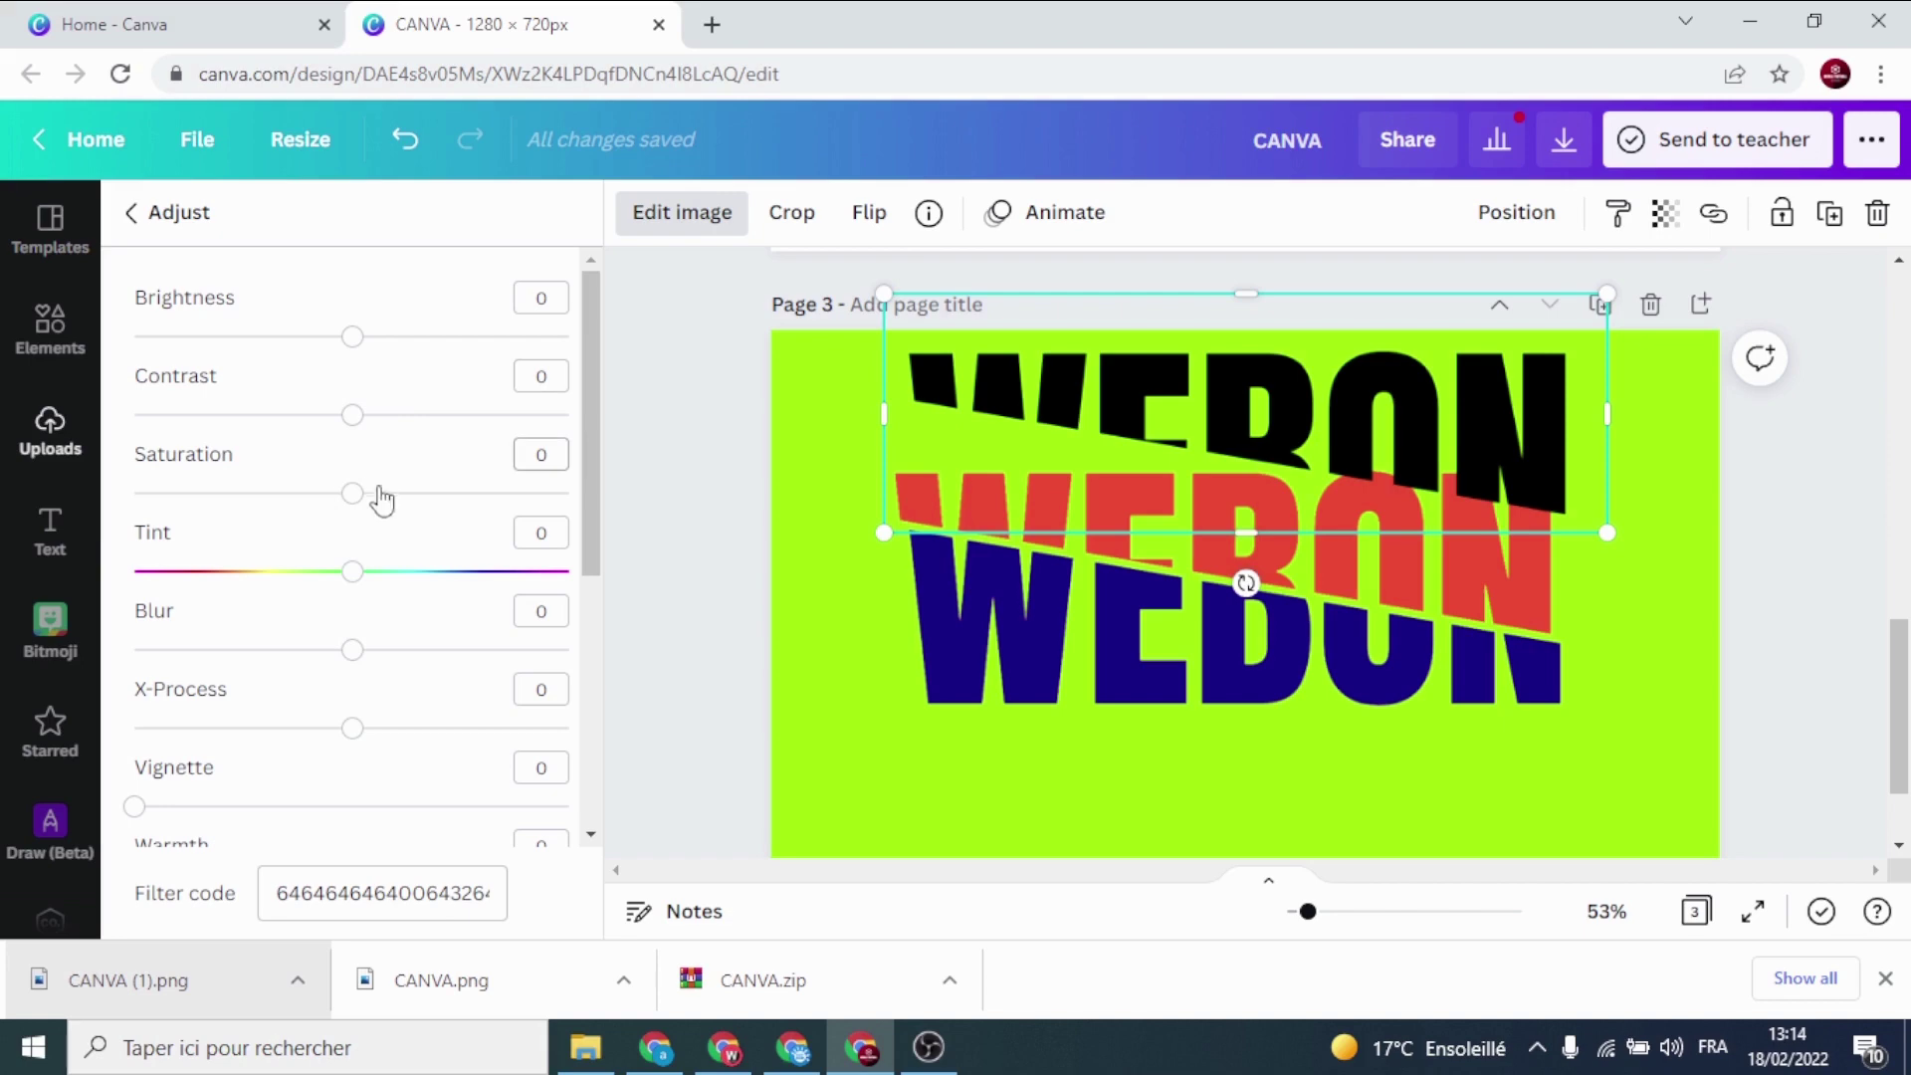
pyautogui.scroll(-1, 413, 519)
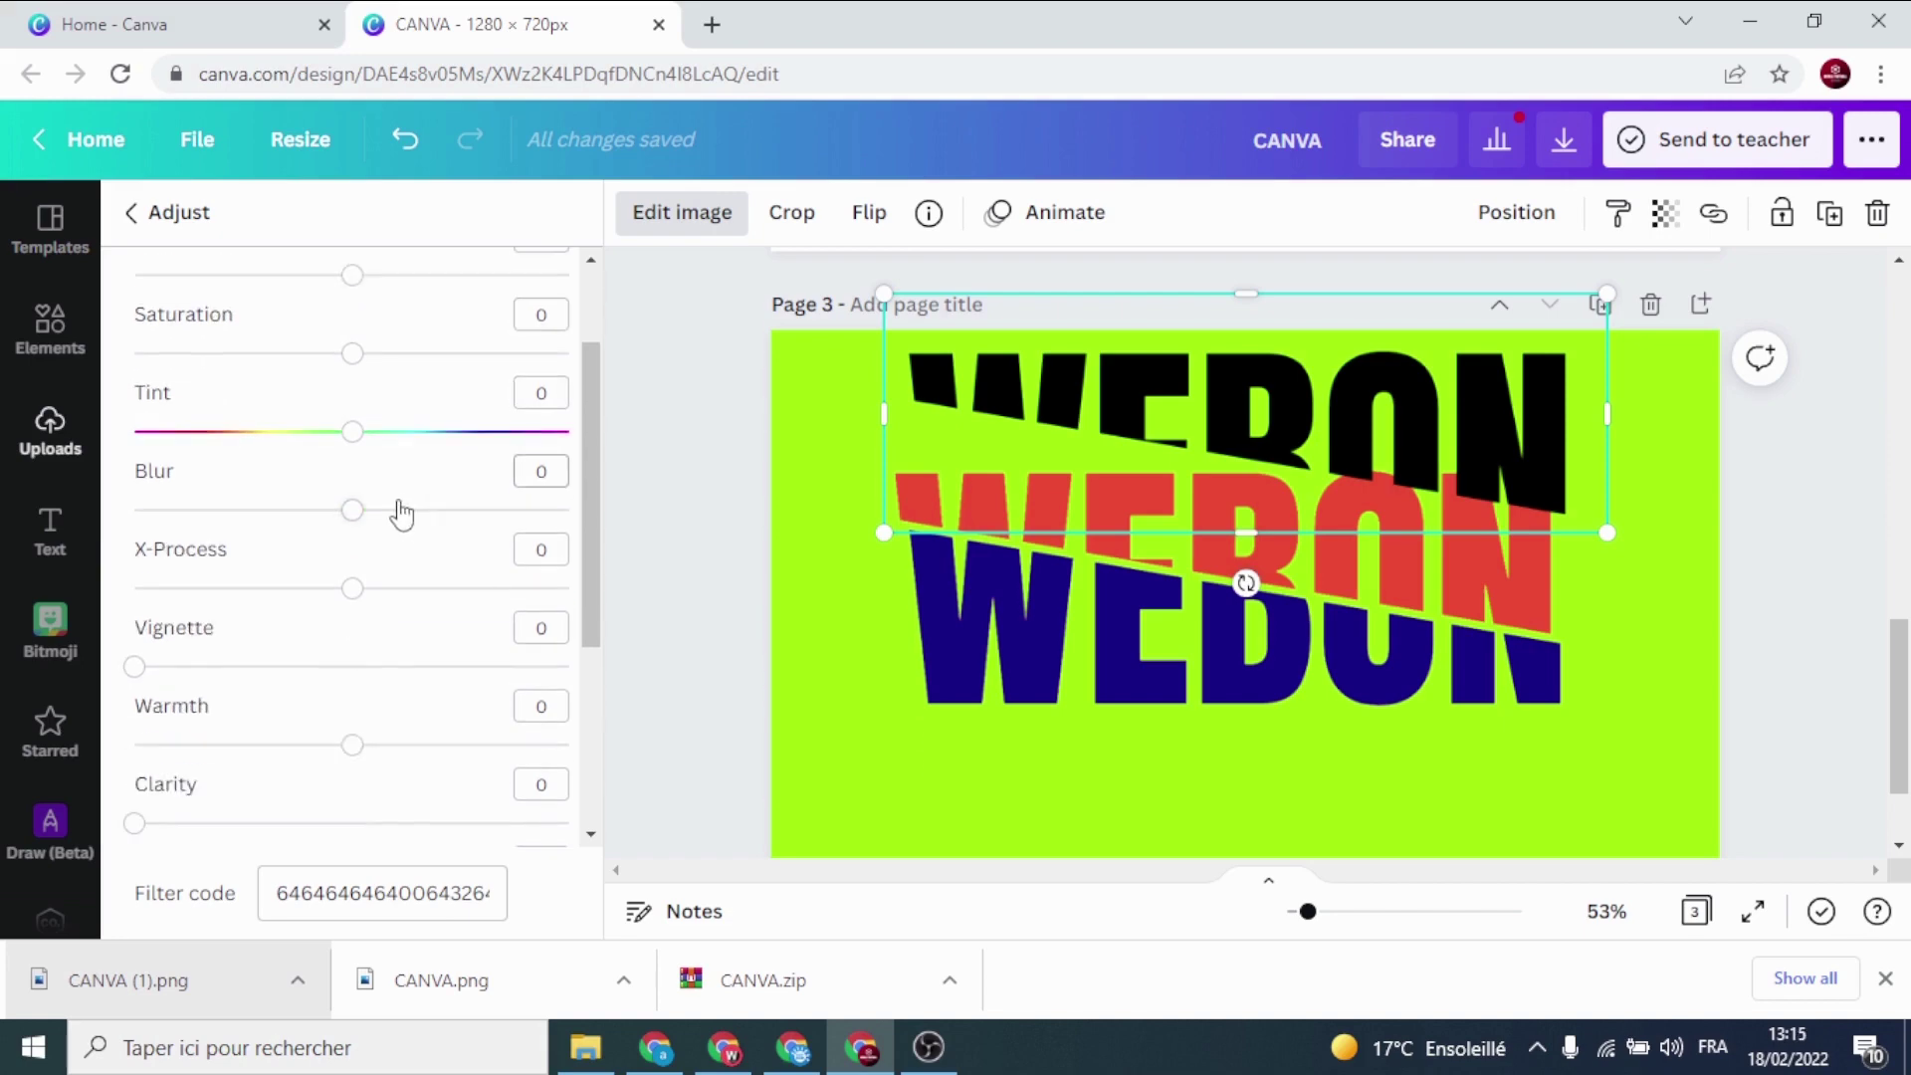
pyautogui.scroll(-2, 362, 531)
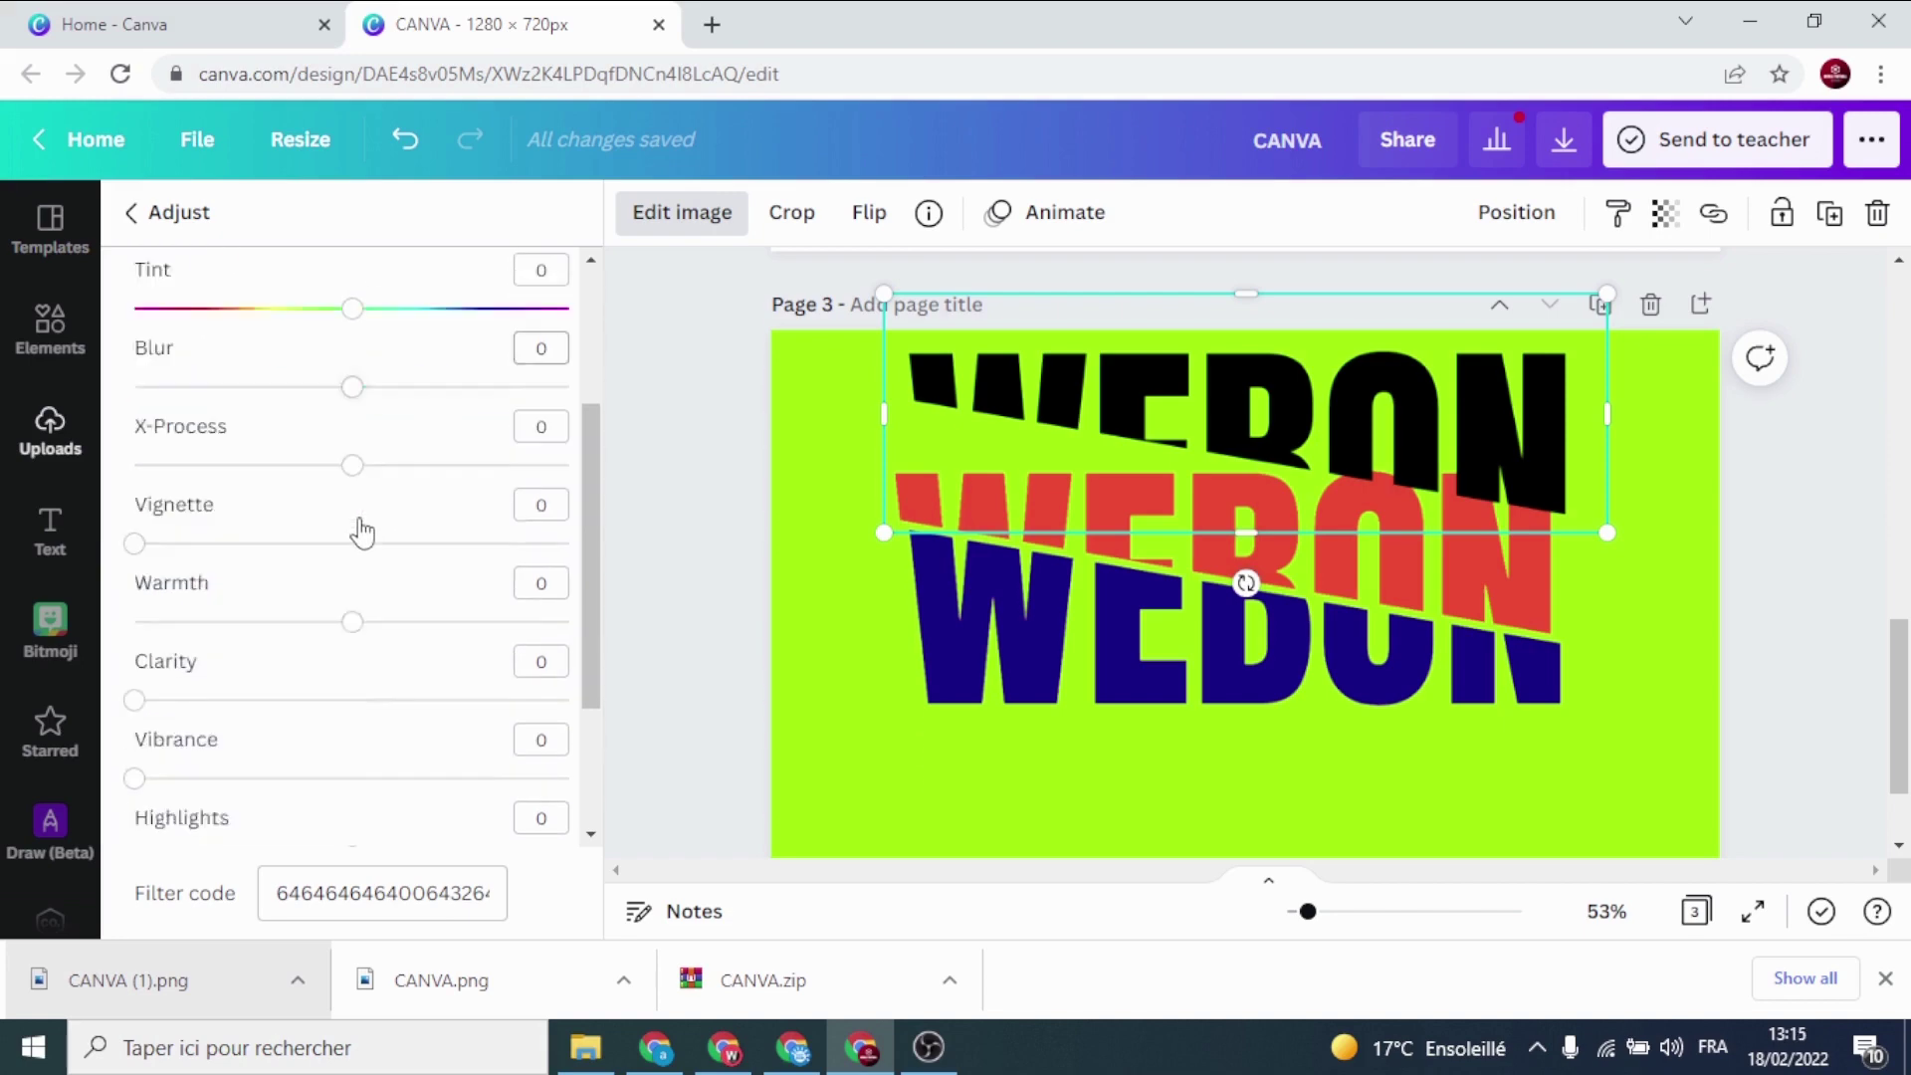
pyautogui.scroll(2, 362, 533)
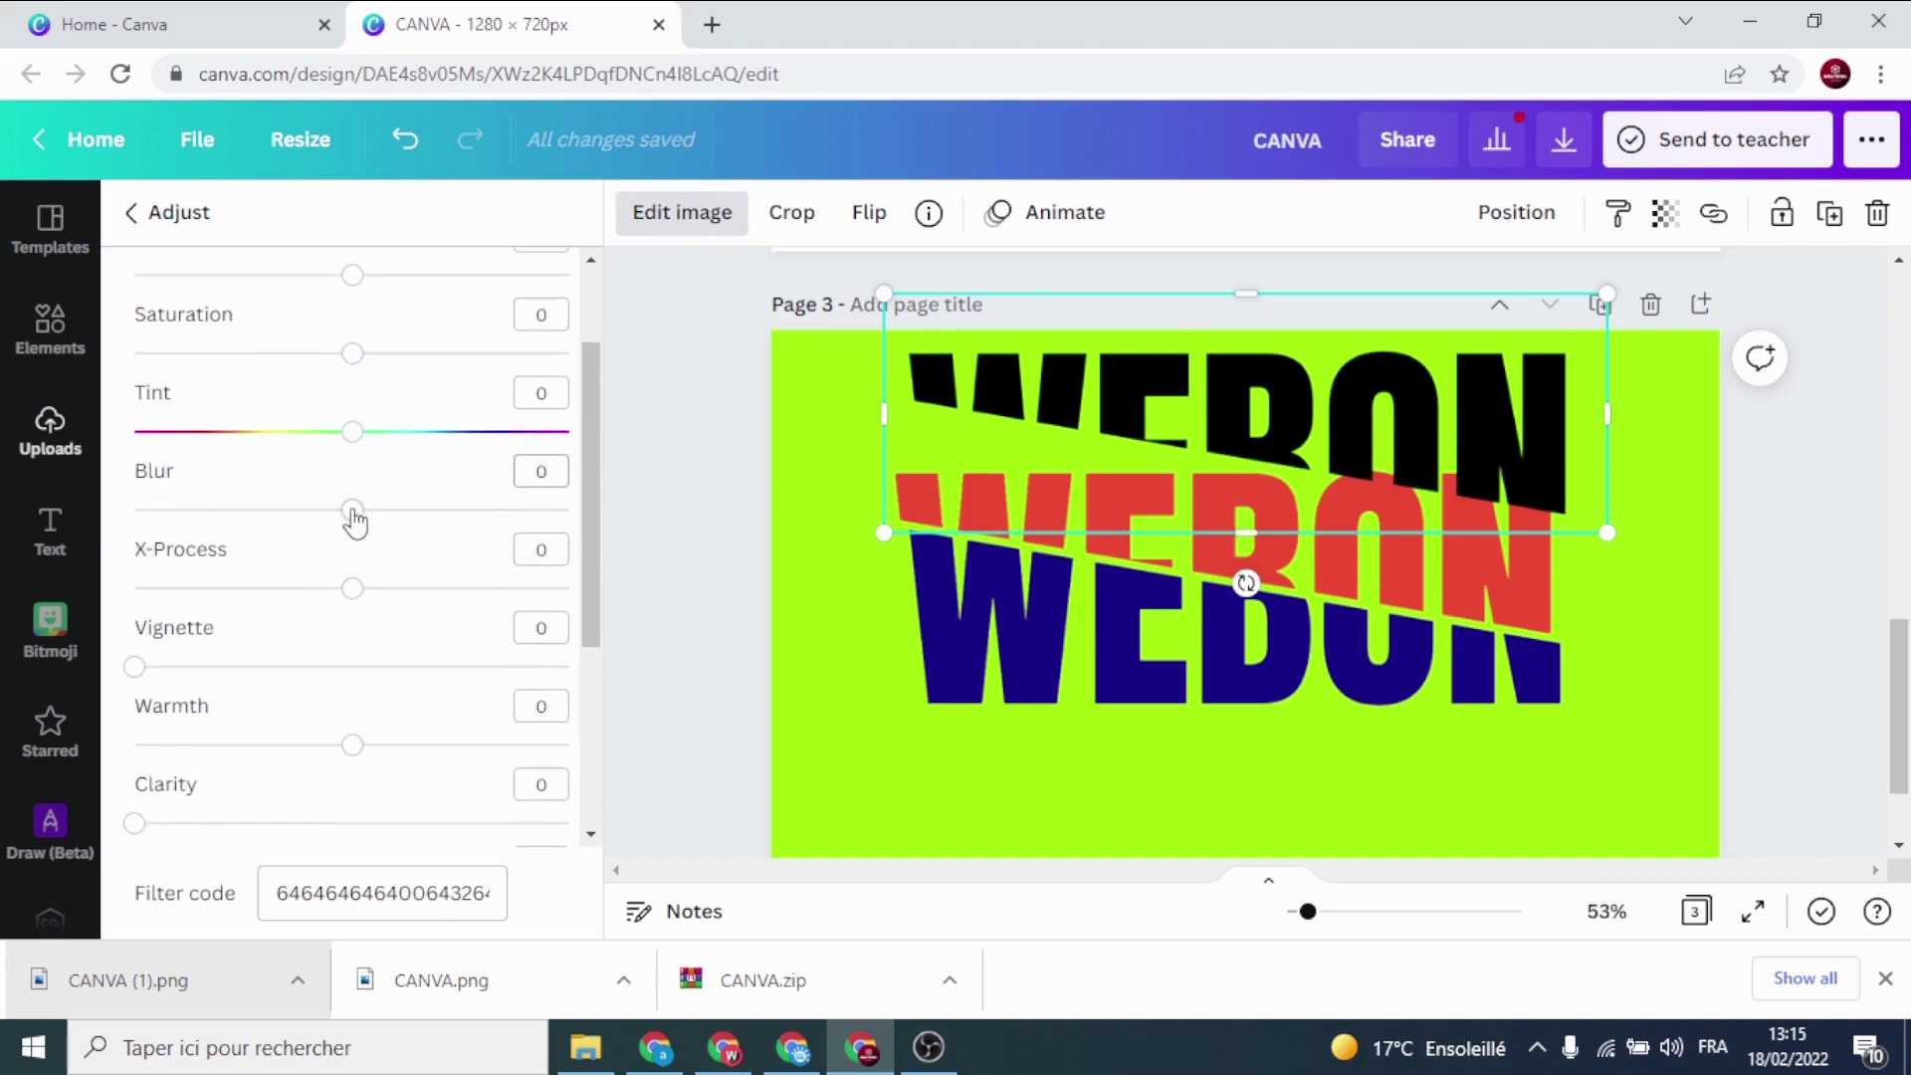
pyautogui.moveTo(353, 510); pyautogui.dragTo(398, 512)
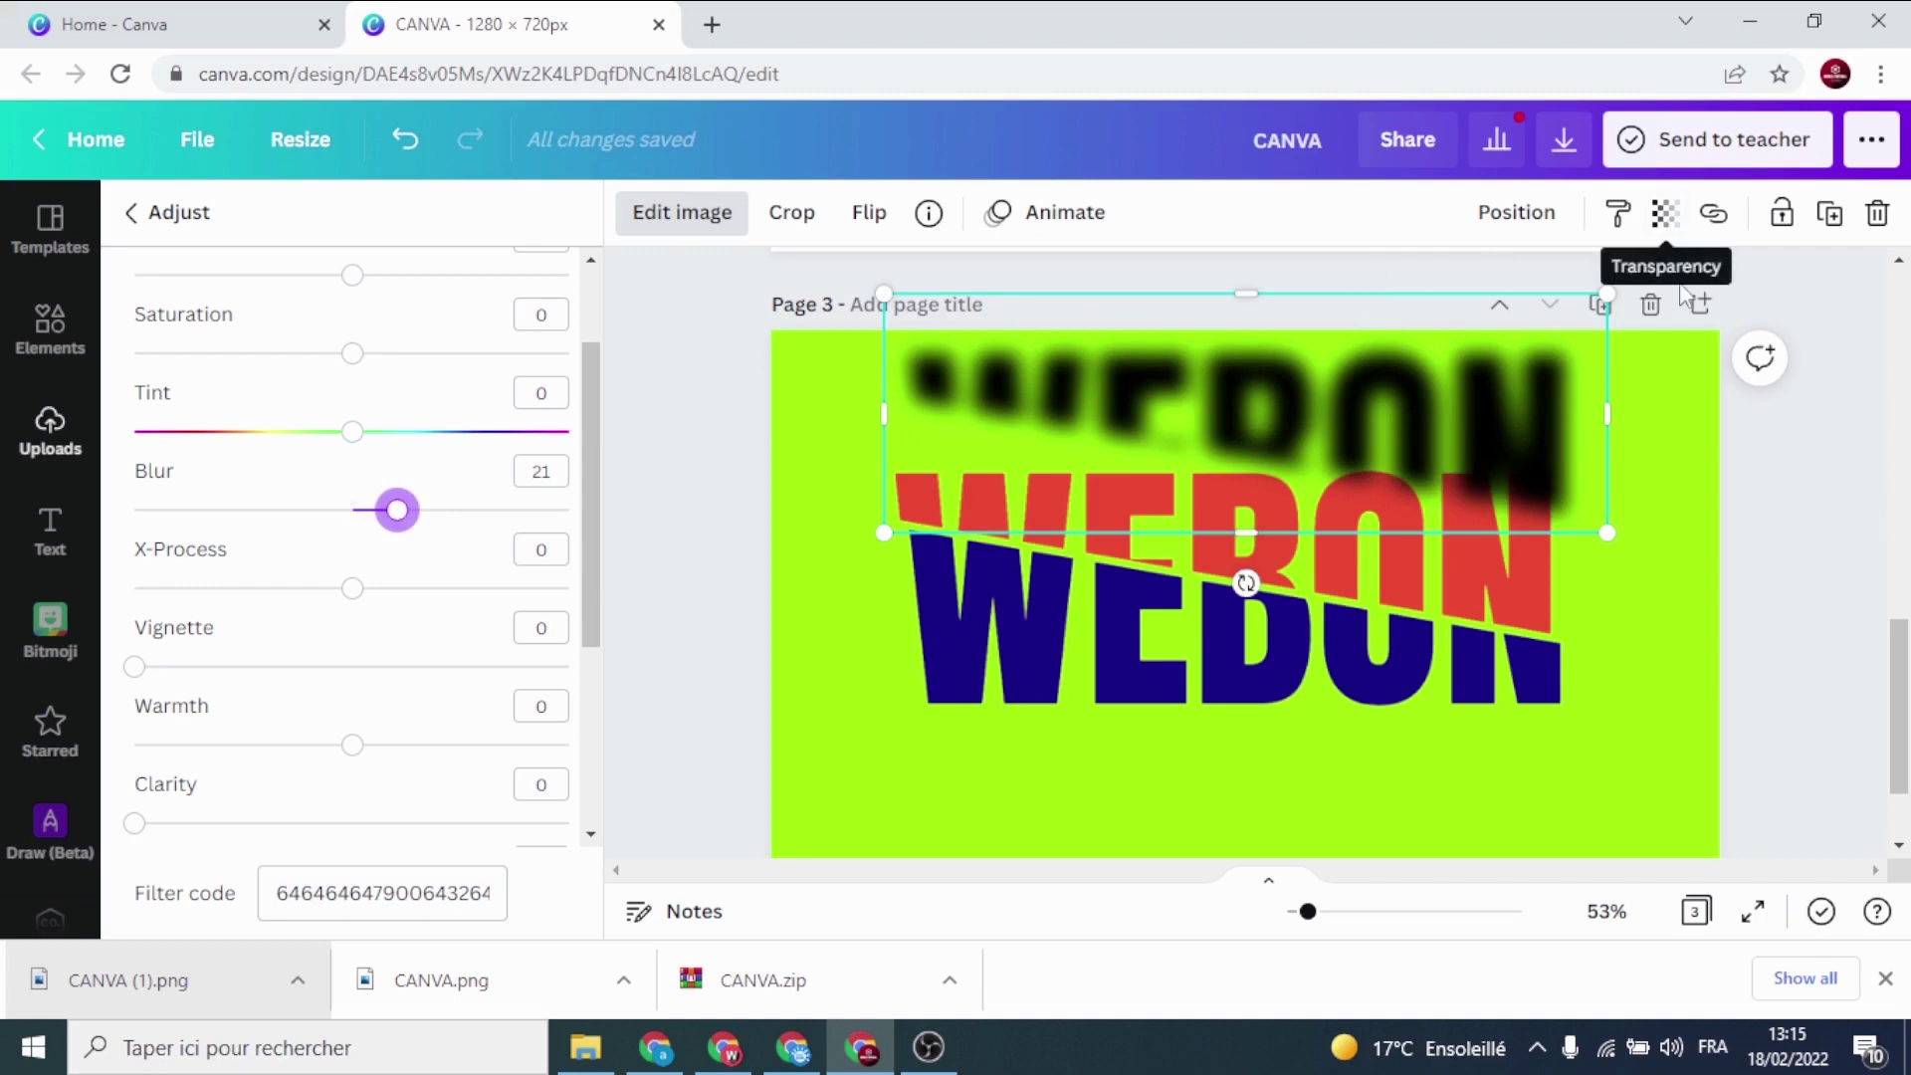
pyautogui.click(1665, 214)
pyautogui.moveTo(1572, 306); pyautogui.dragTo(1518, 315)
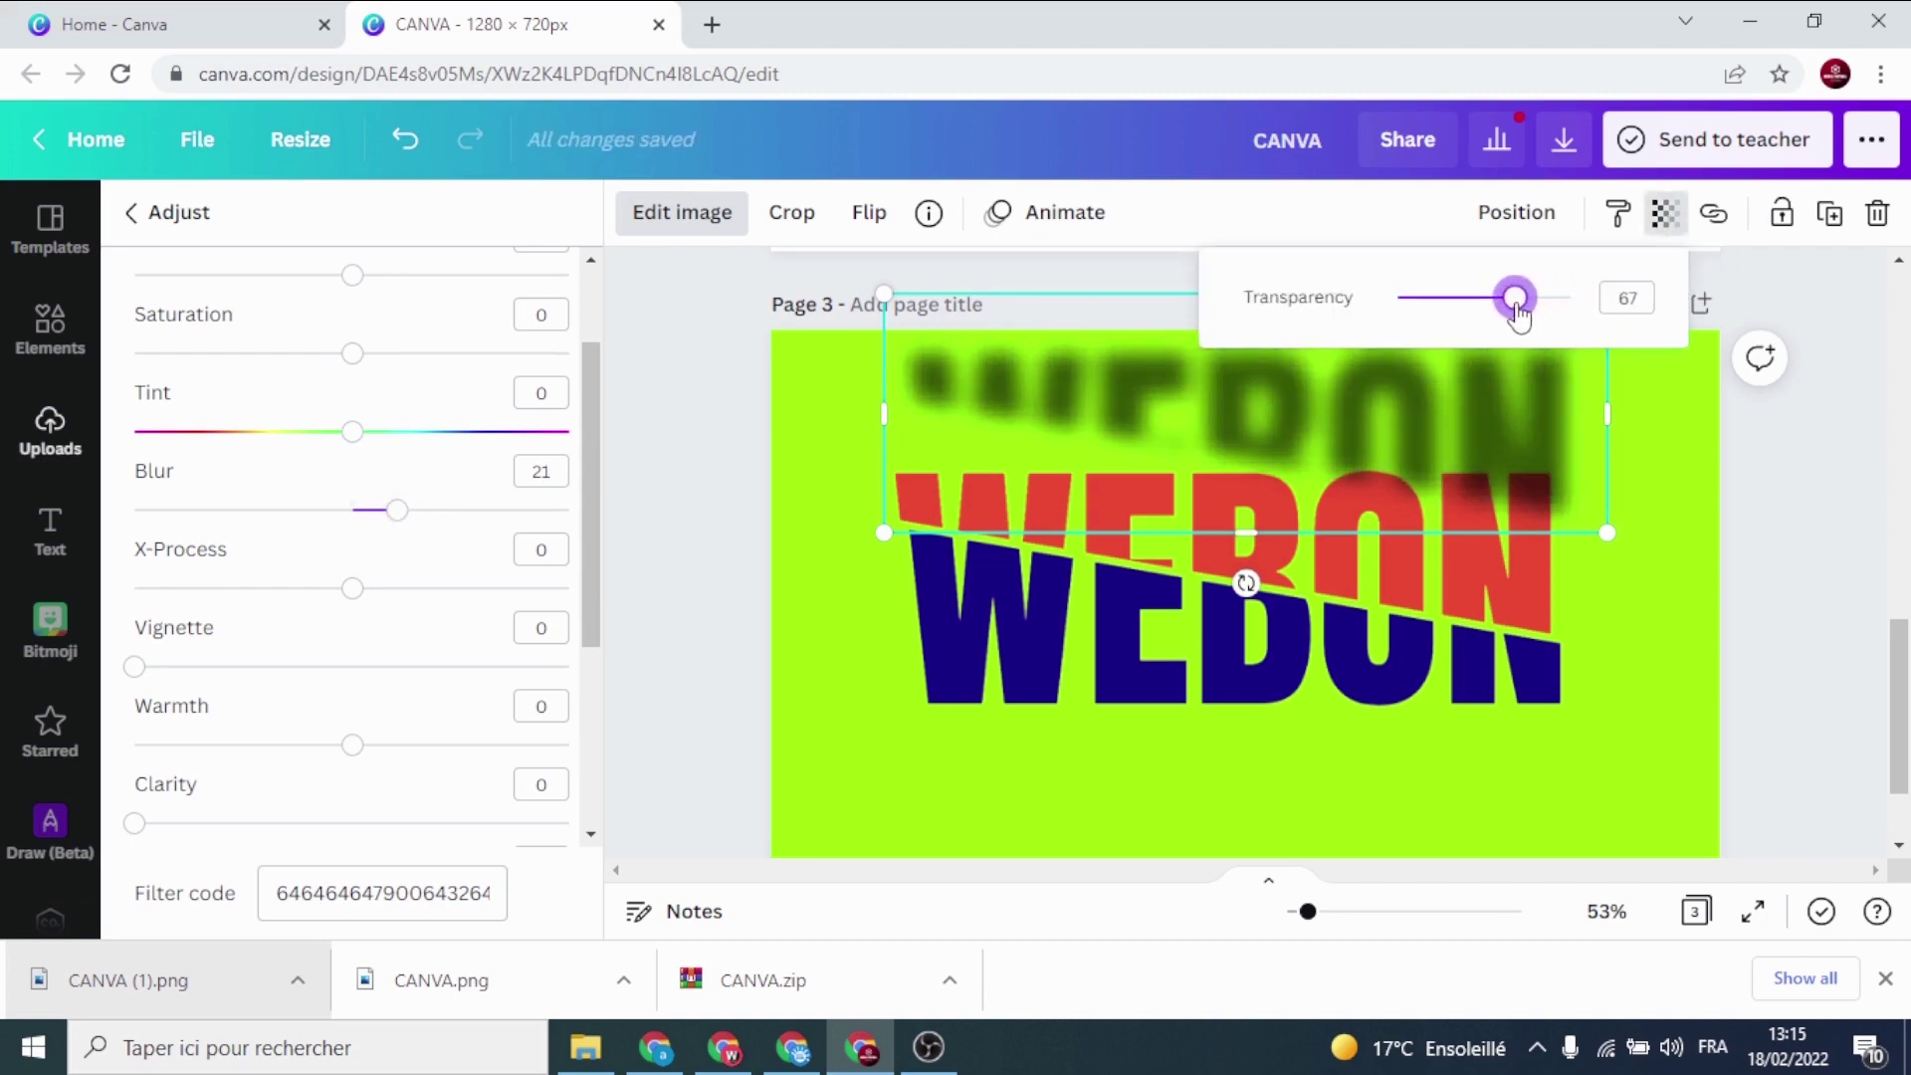
# Enlarge the blurred black copy slightly and move it over the red upper half of WEBON
pyautogui.click(1604, 534)
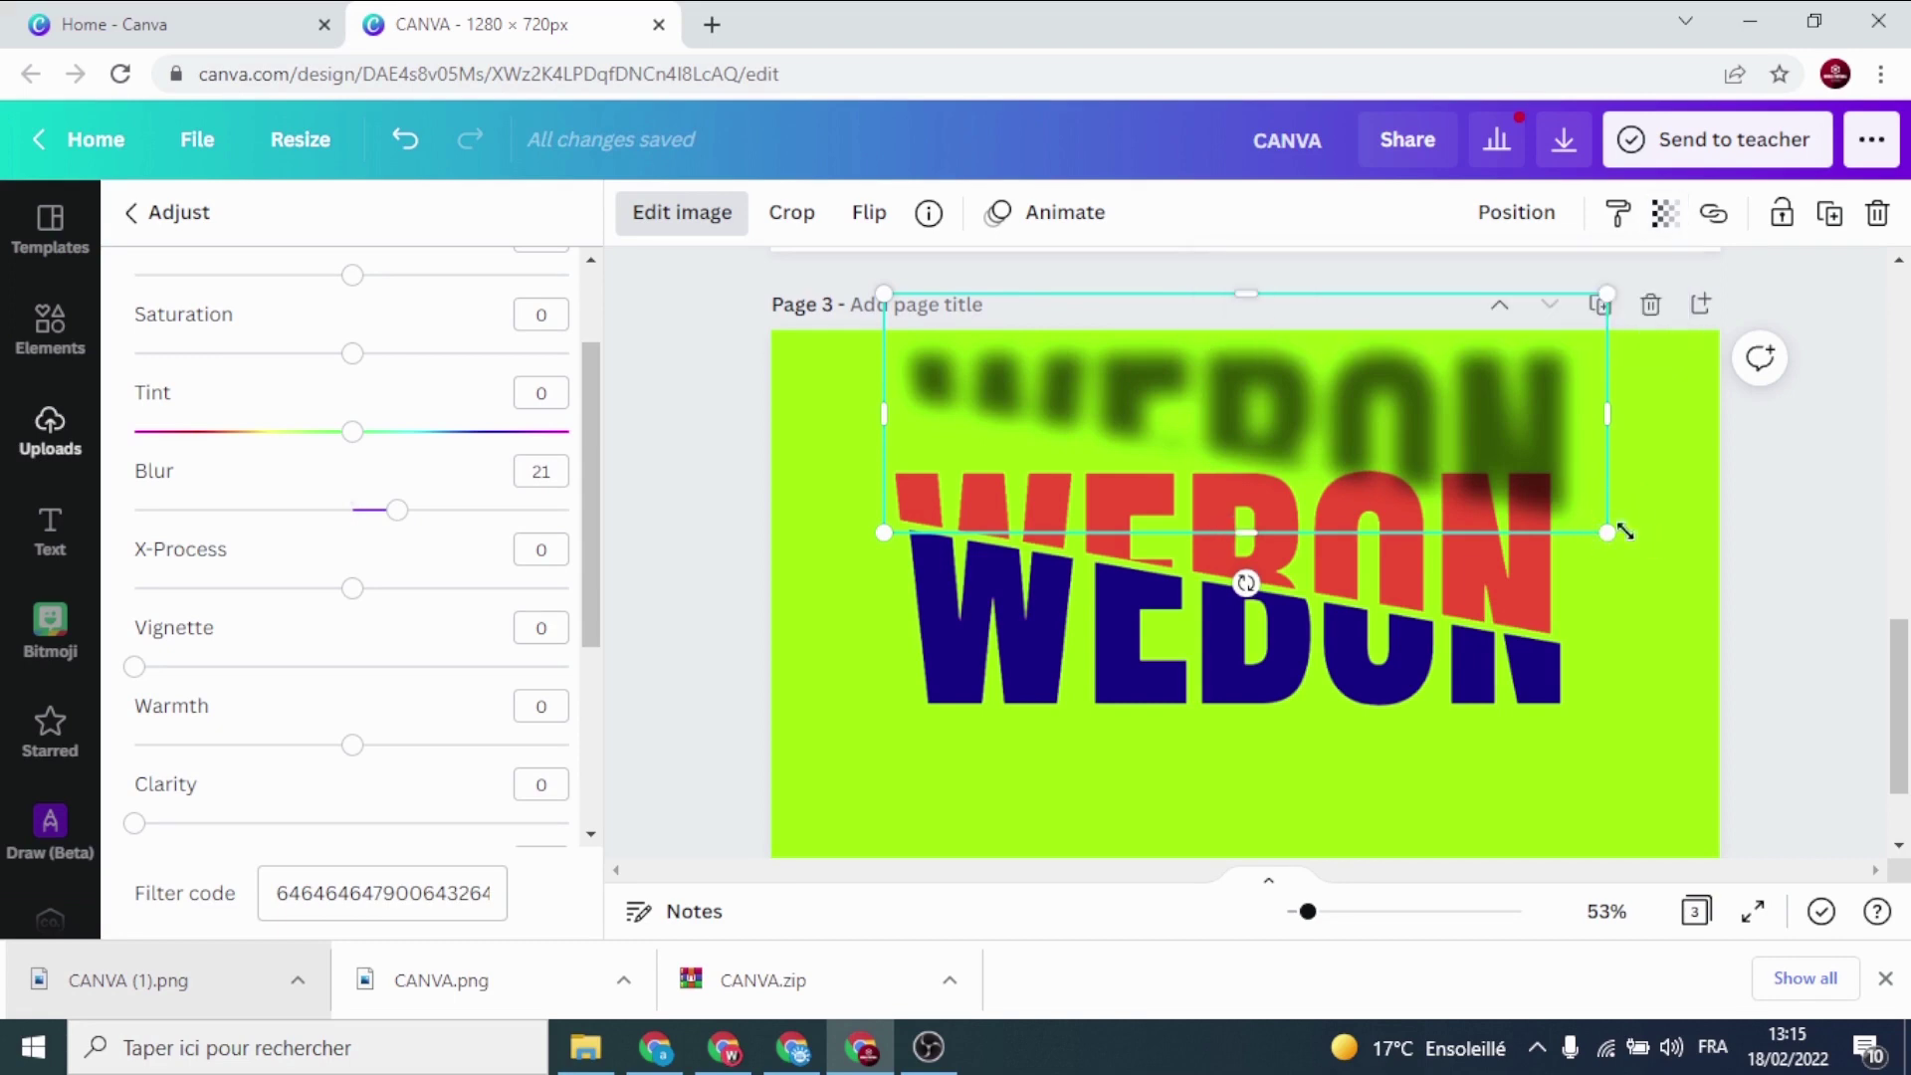
pyautogui.moveTo(1638, 546)
pyautogui.mouseDown()
pyautogui.moveTo(1668, 559)
pyautogui.moveTo(1641, 558)
pyautogui.mouseUp()
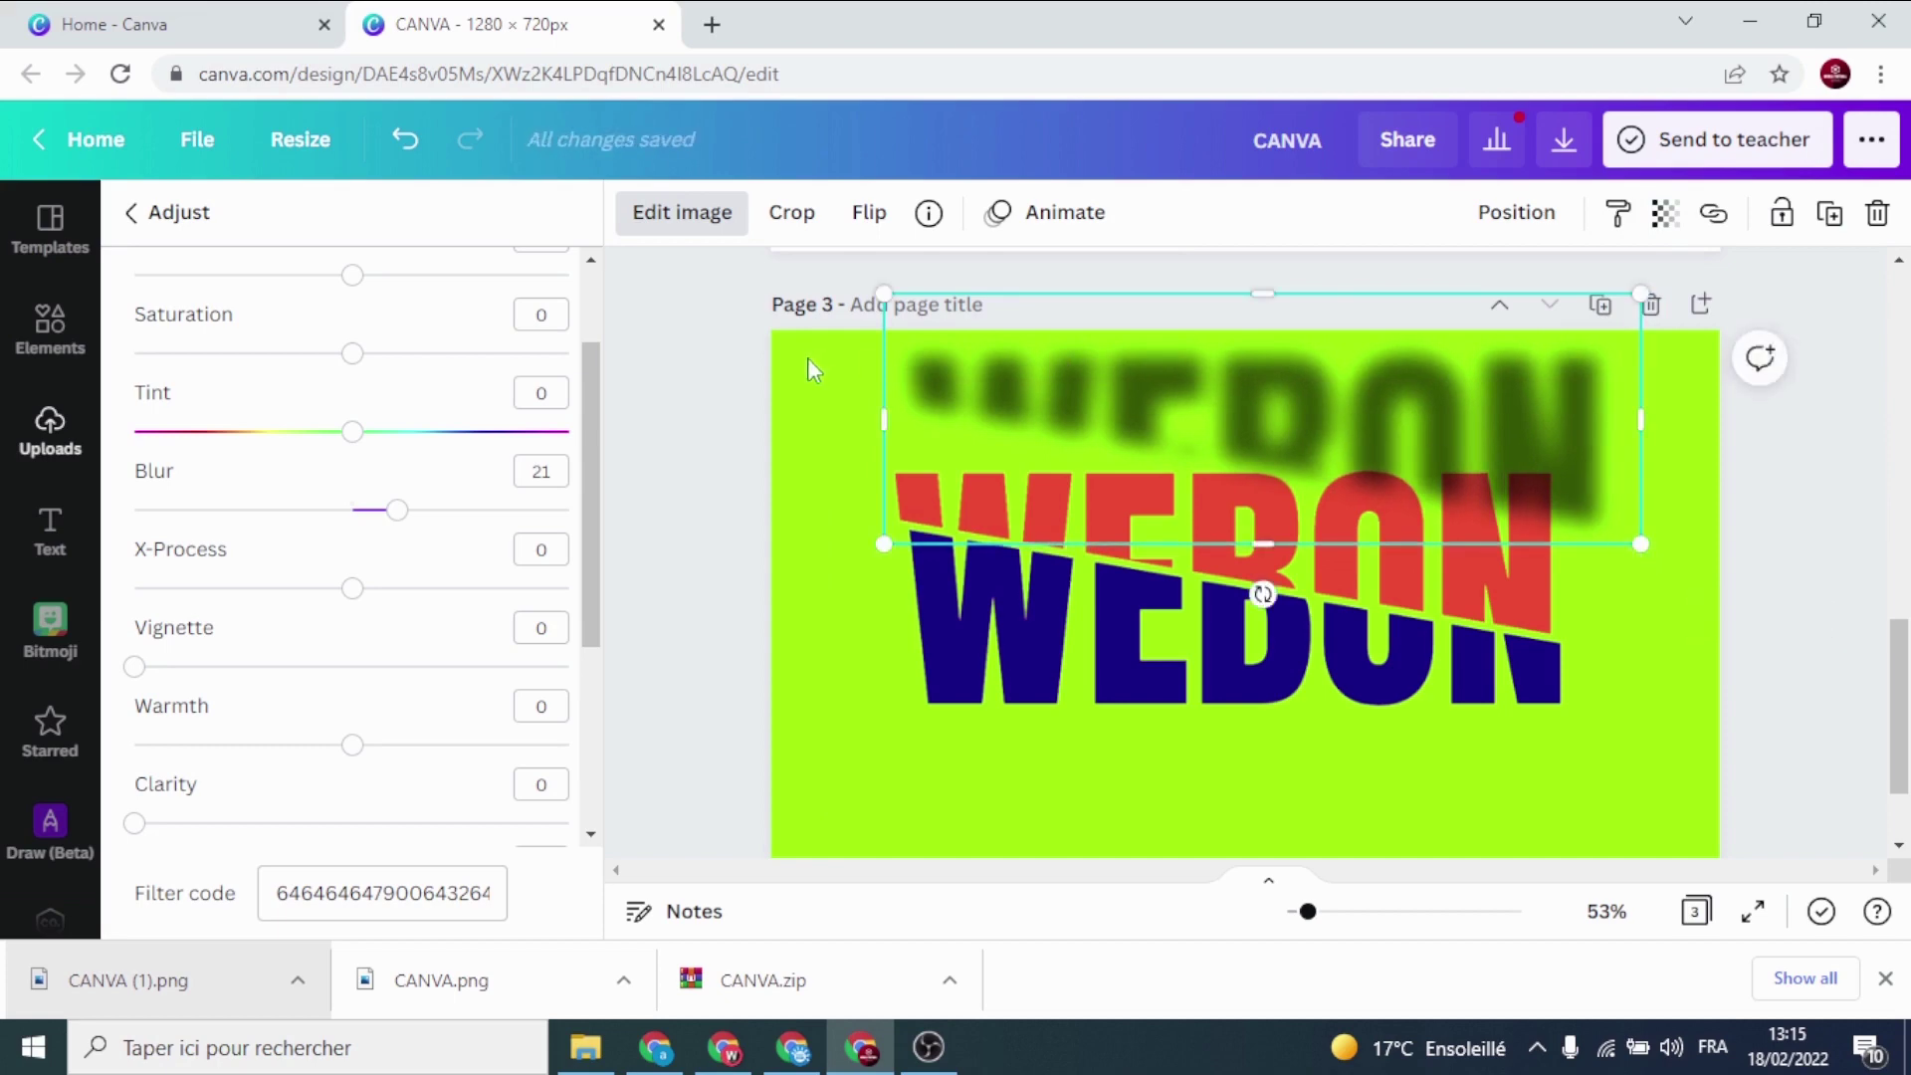
pyautogui.moveTo(1005, 386); pyautogui.dragTo(988, 487)
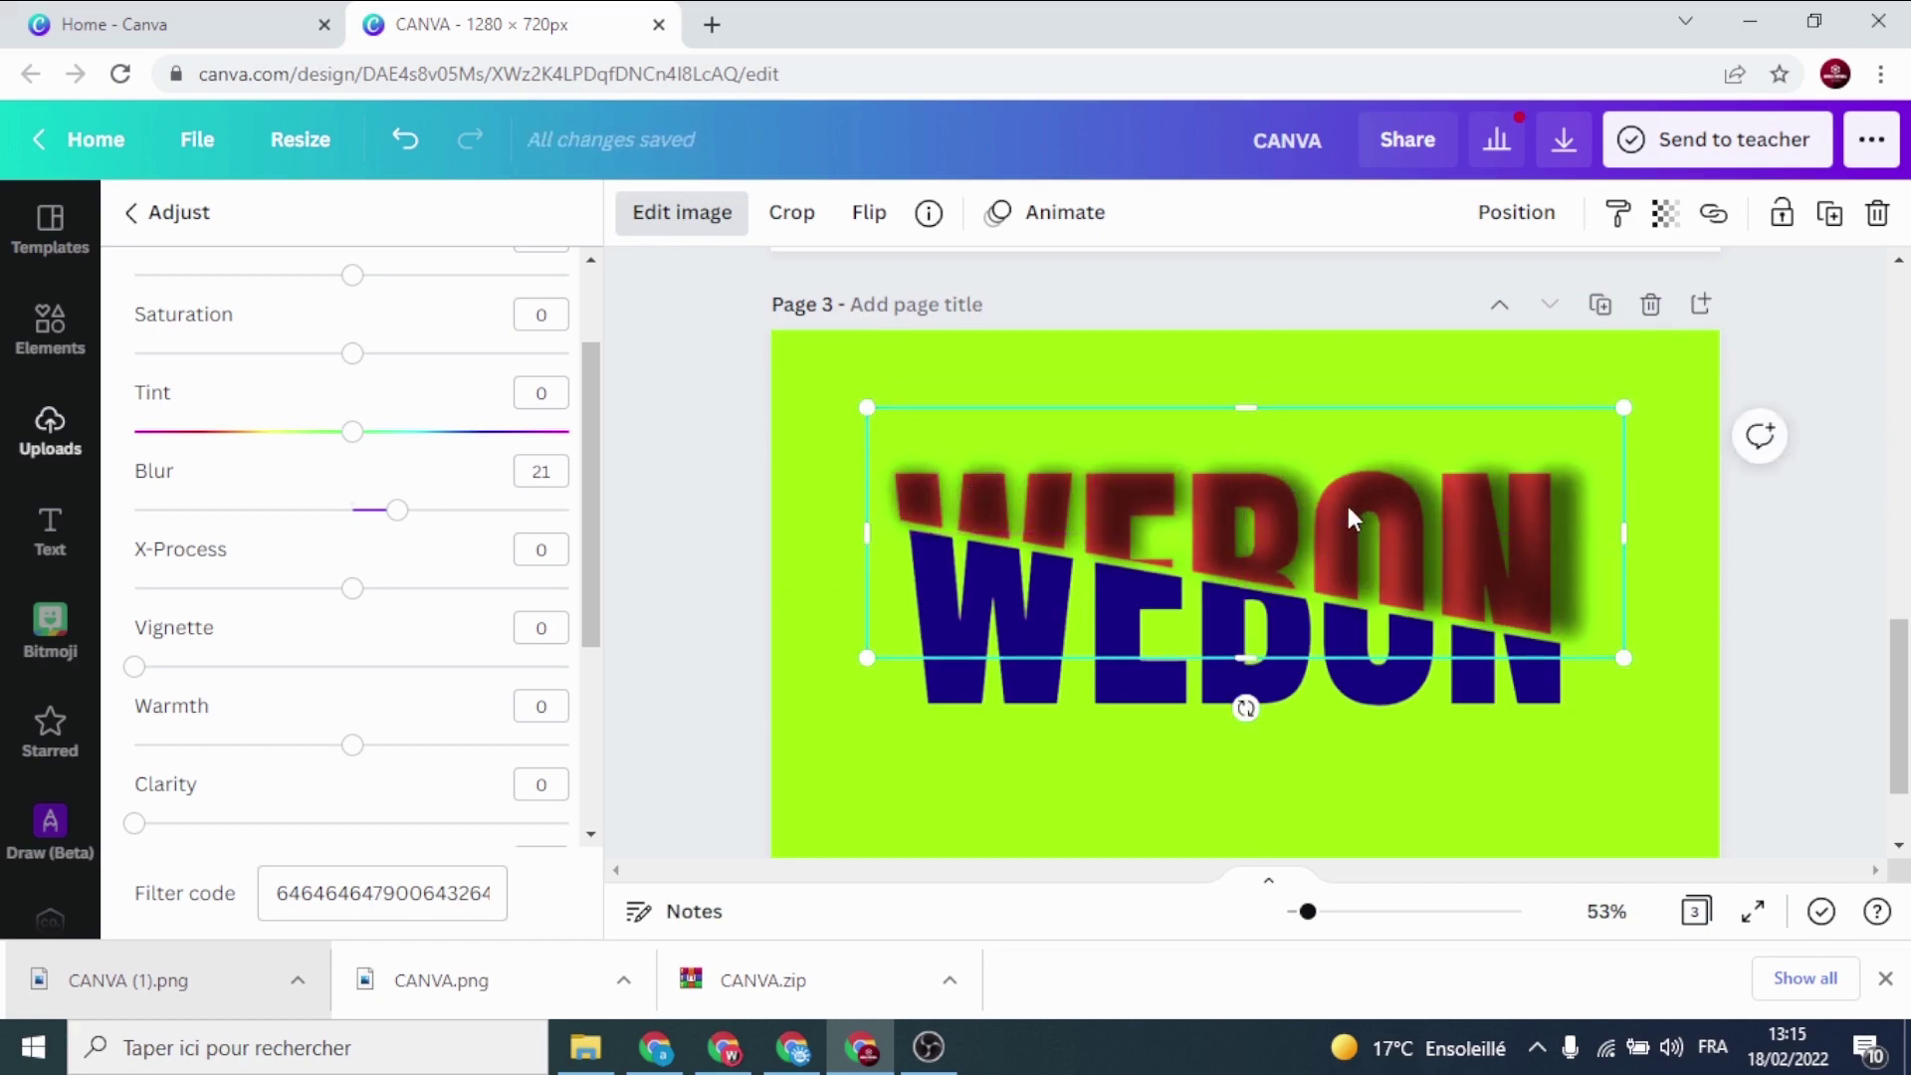
# Send the blurred copy backward so it sits behind the red upper half as a shadow, and deselect it
pyautogui.rightClick(1345, 501)
pyautogui.click(1456, 446)
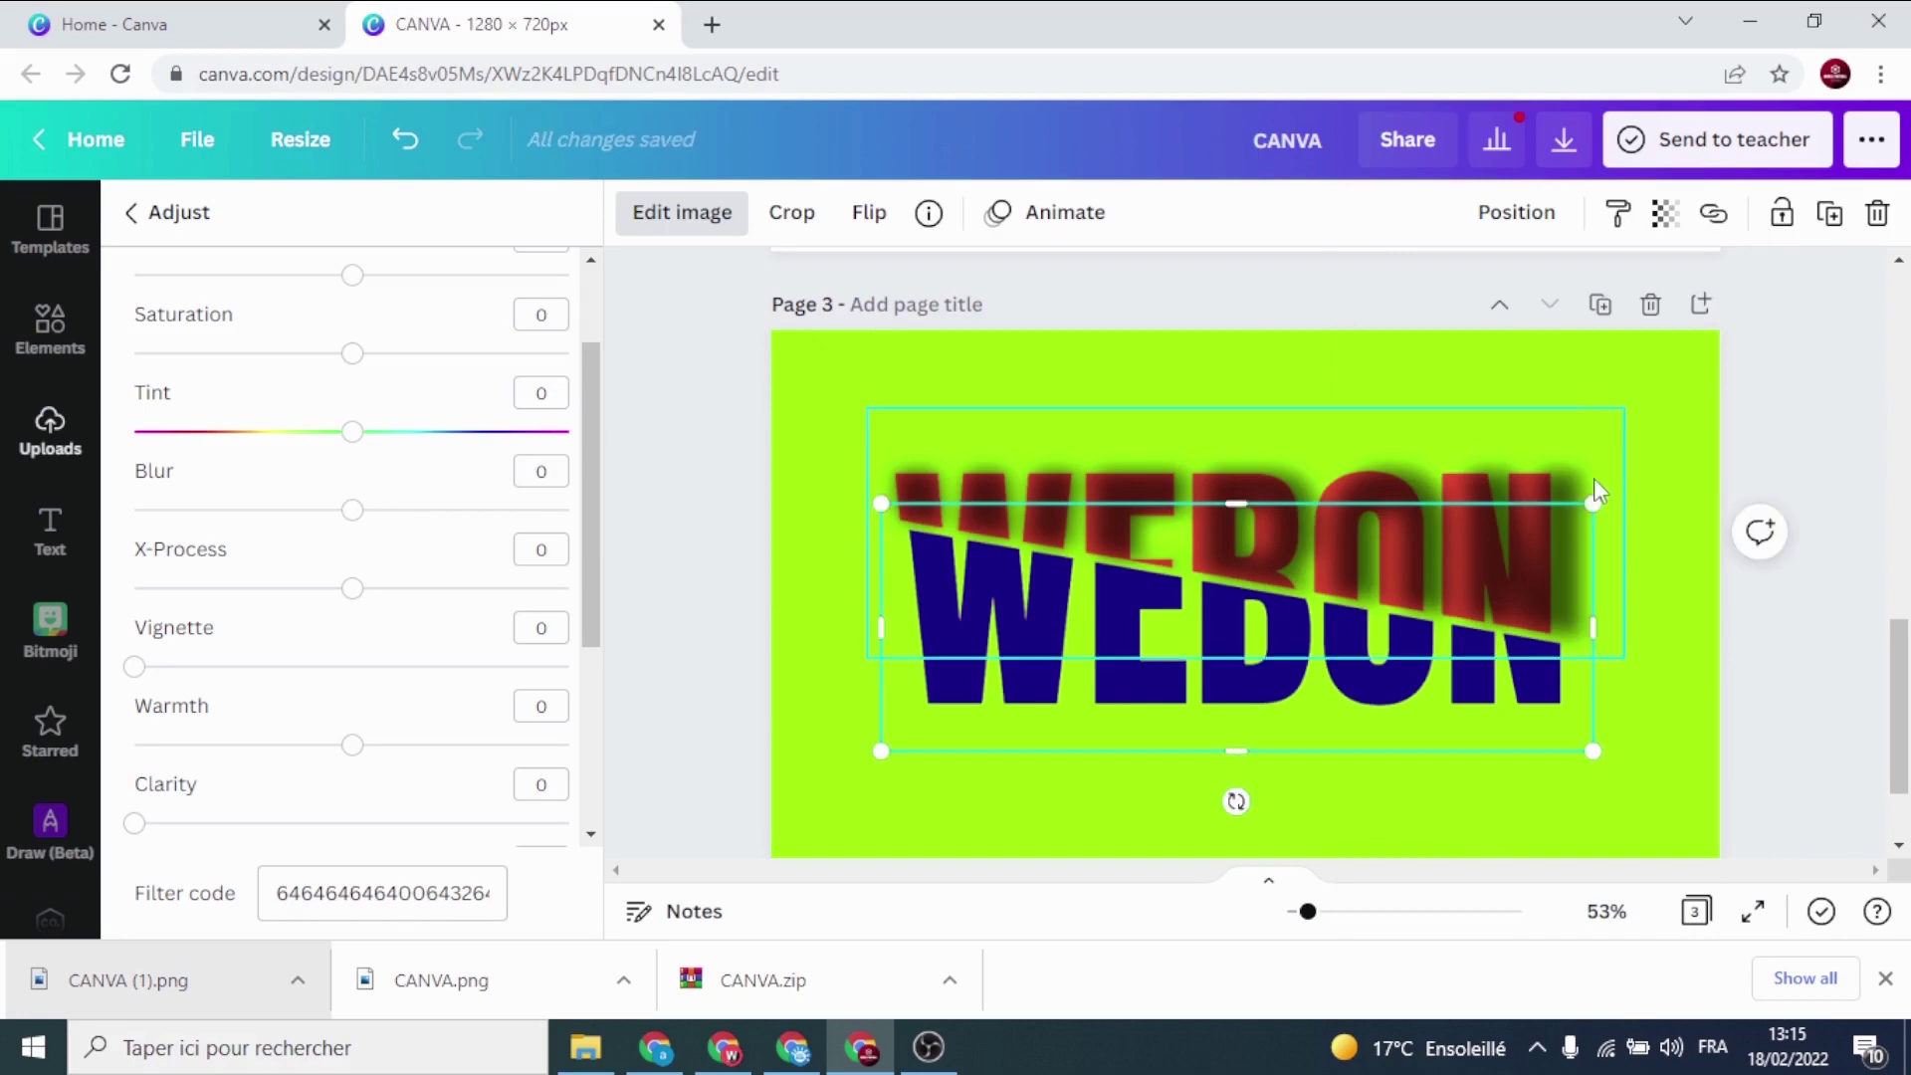
pyautogui.rightClick(1580, 464)
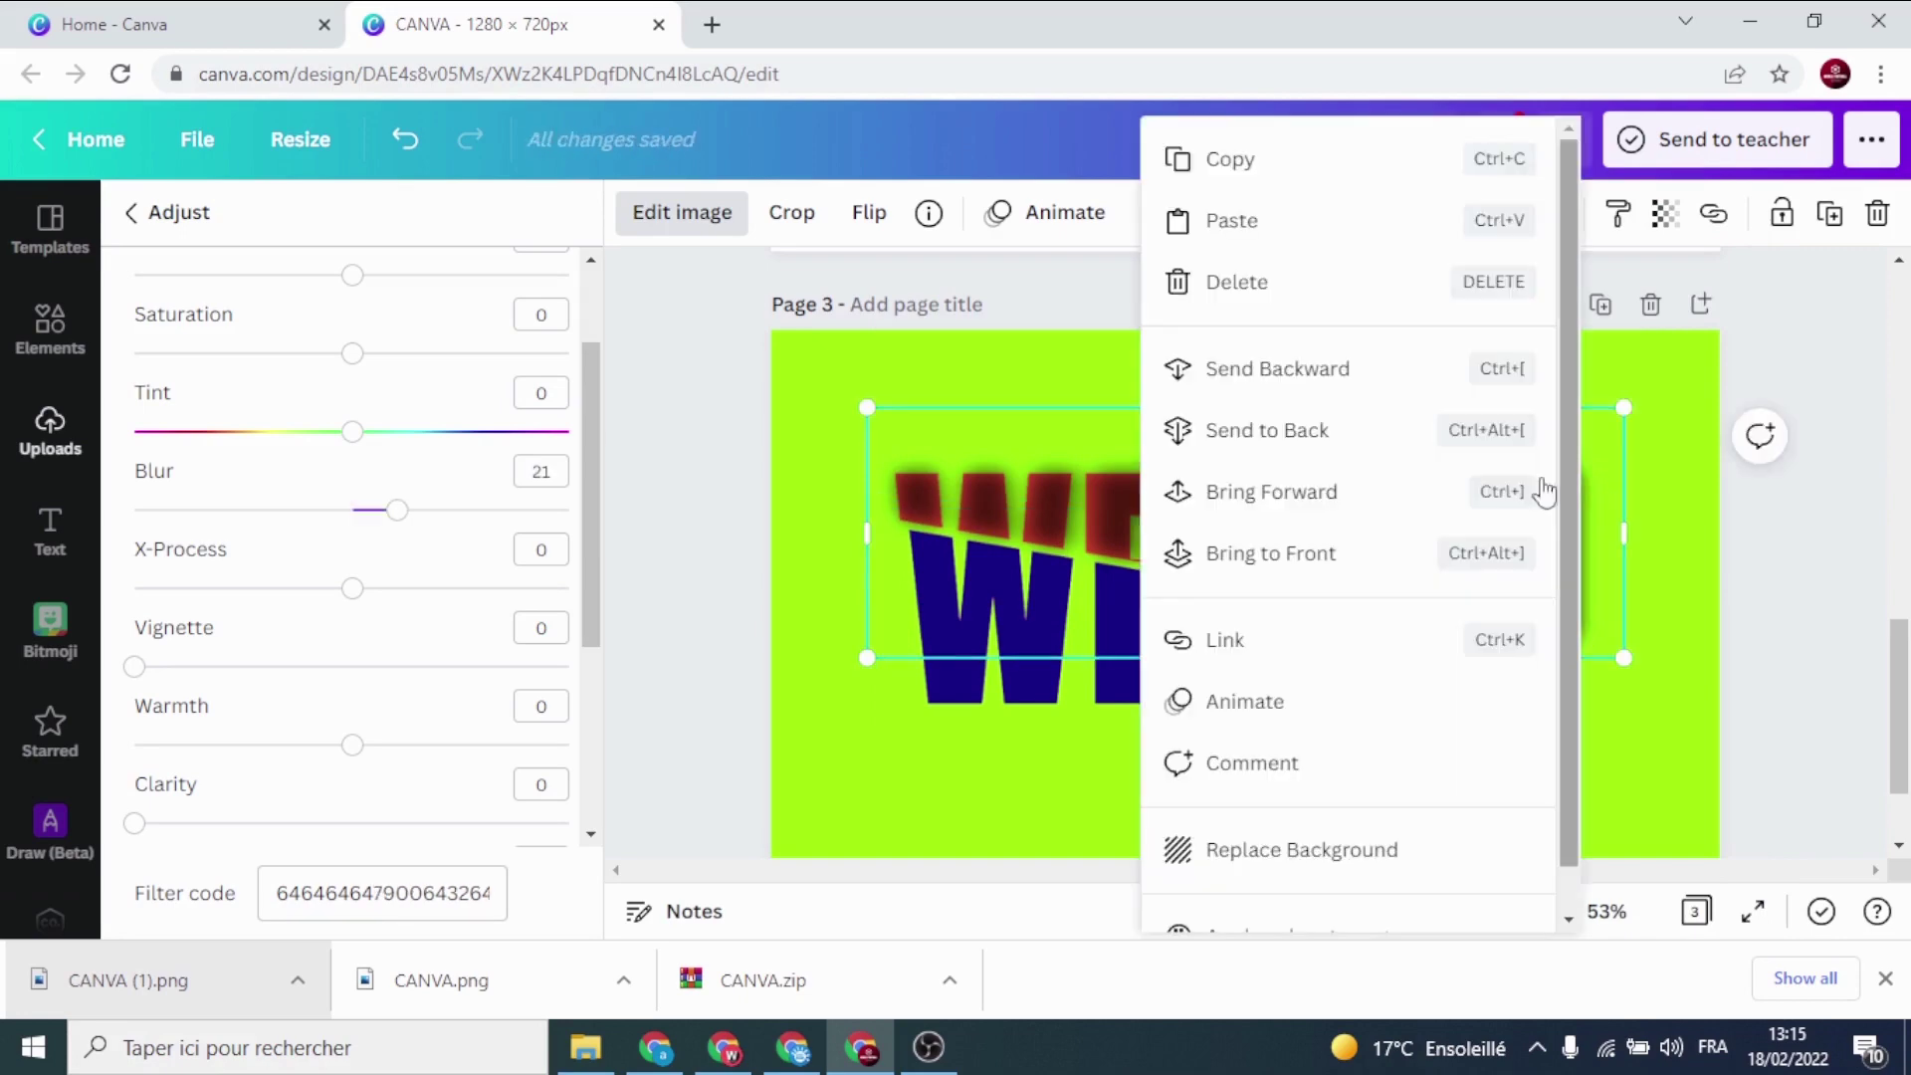
pyautogui.click(1388, 370)
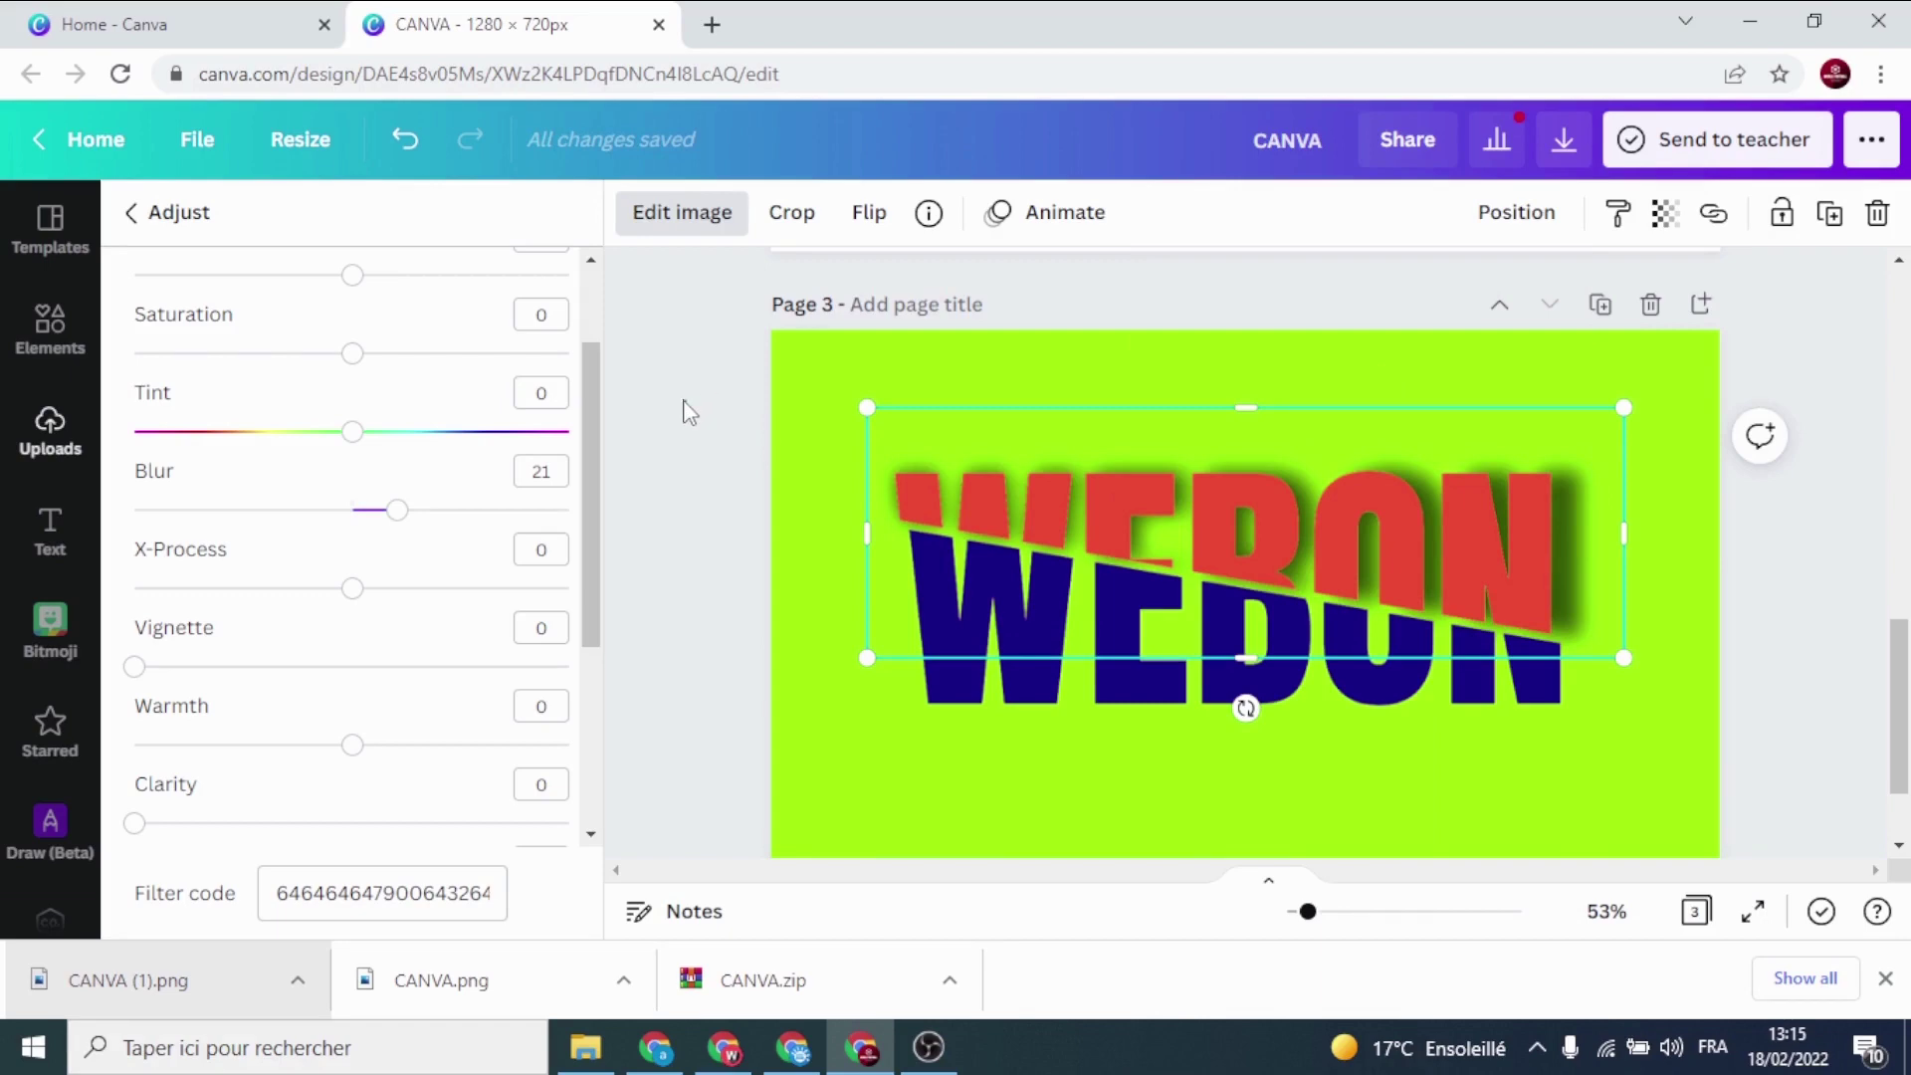
pyautogui.press('Escape')
pyautogui.click(697, 413)
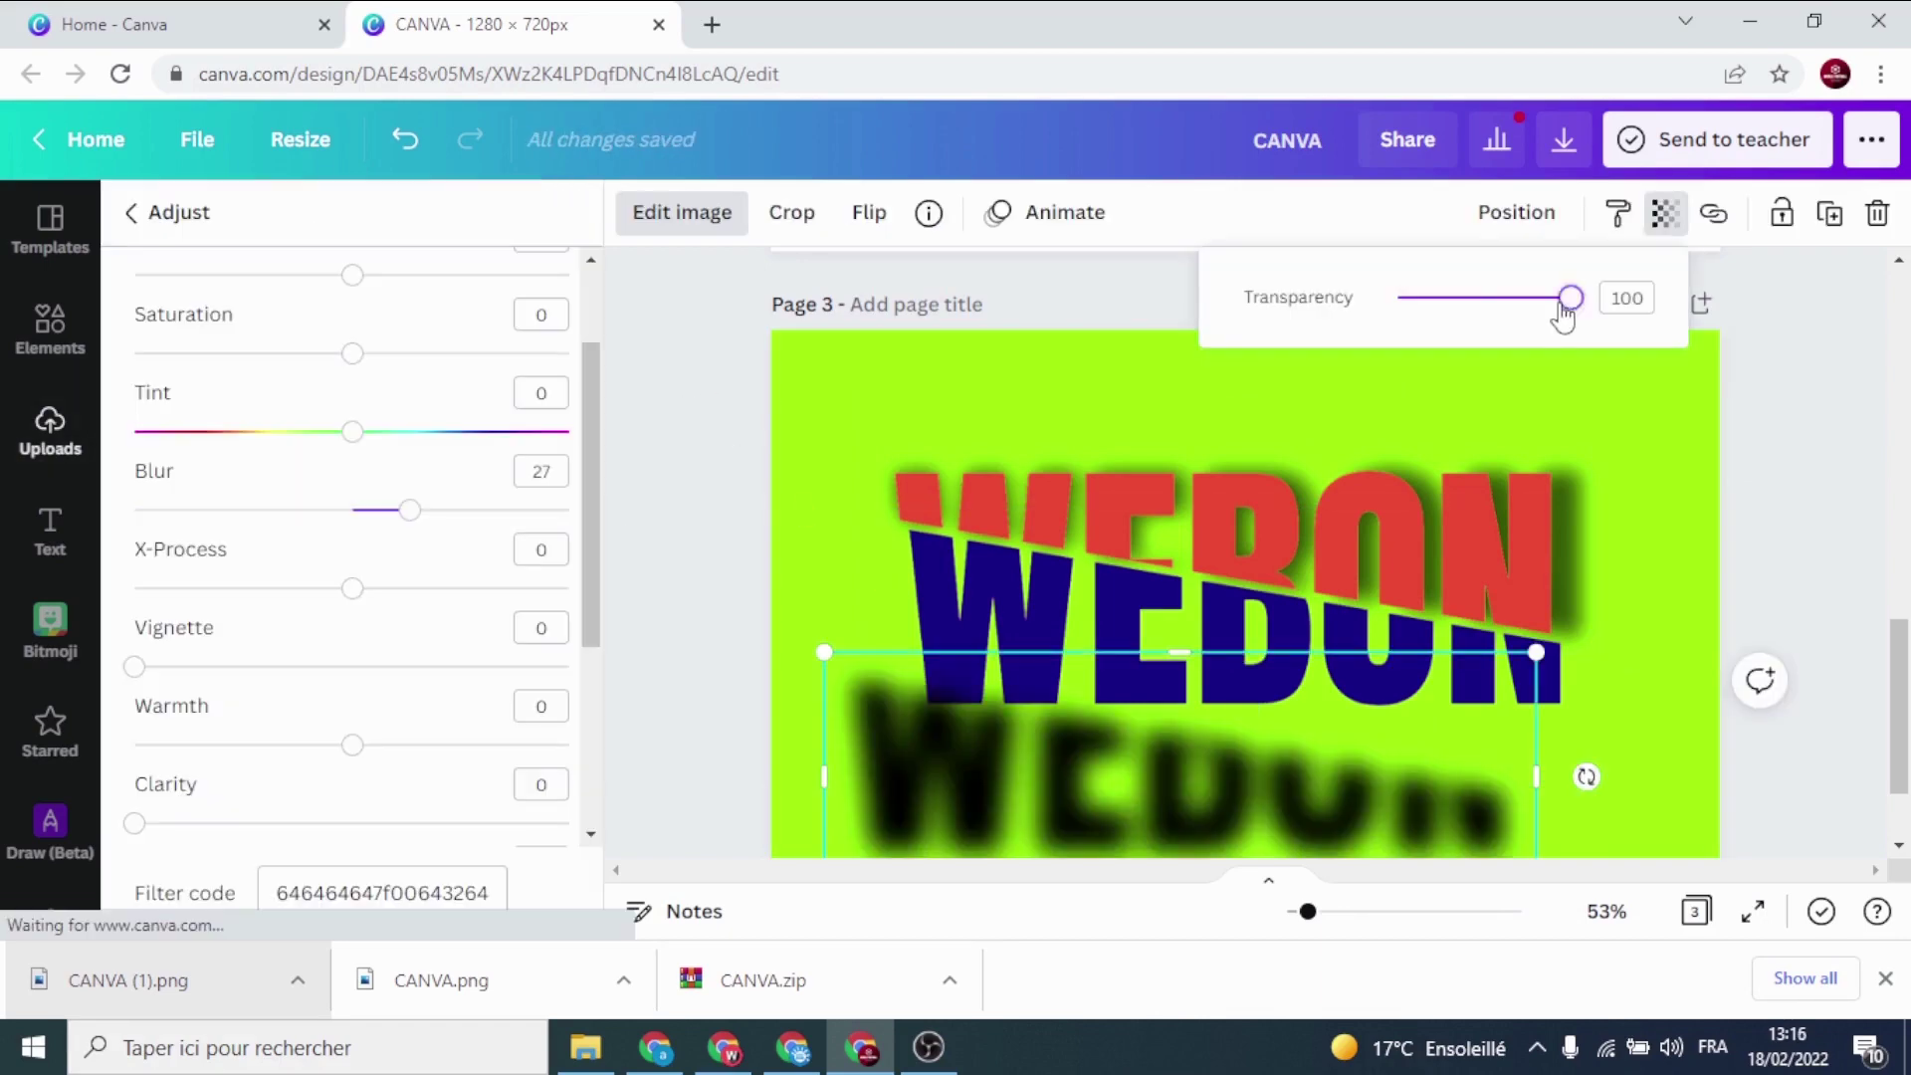
# Set the blurred lower copy's transparency to 58 and fit it, slightly enlarged, over the navy lower half
pyautogui.moveTo(1570, 297); pyautogui.dragTo(1497, 298)
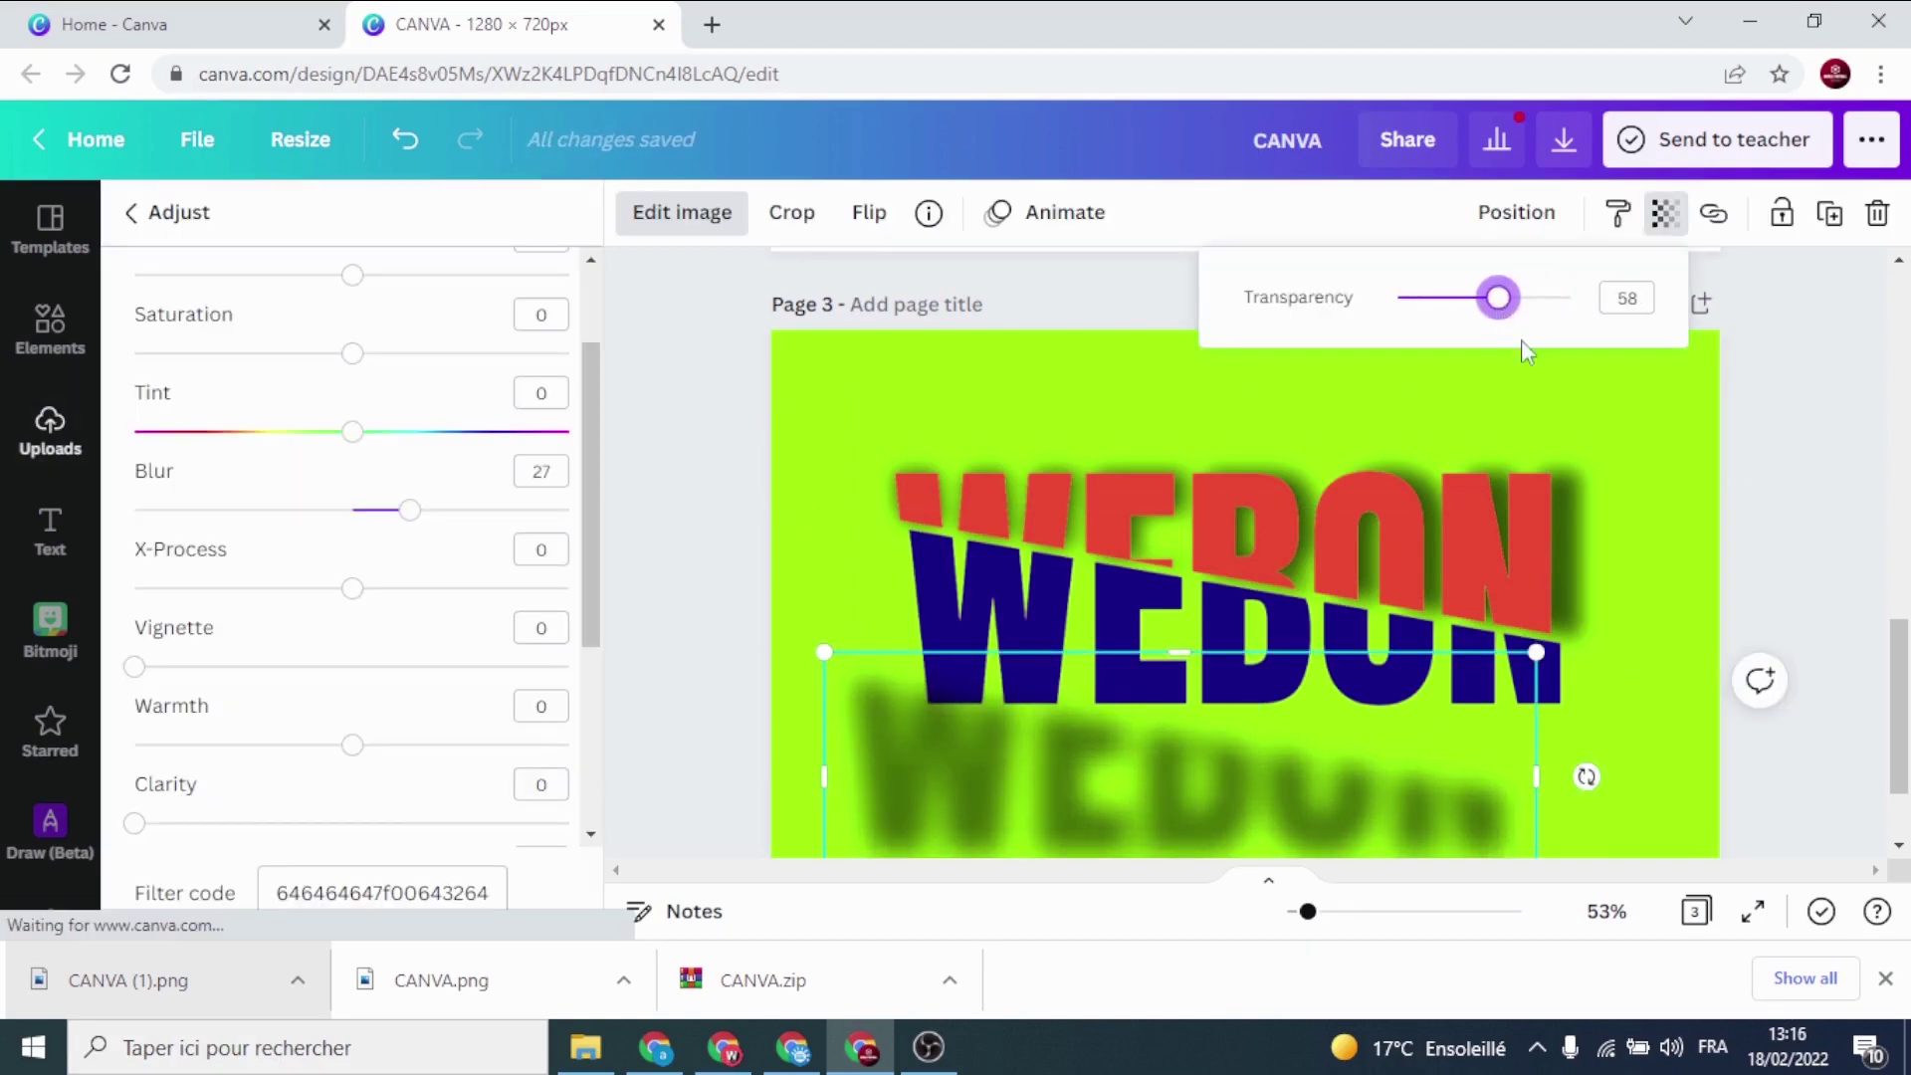
pyautogui.moveTo(1524, 654); pyautogui.dragTo(1590, 649)
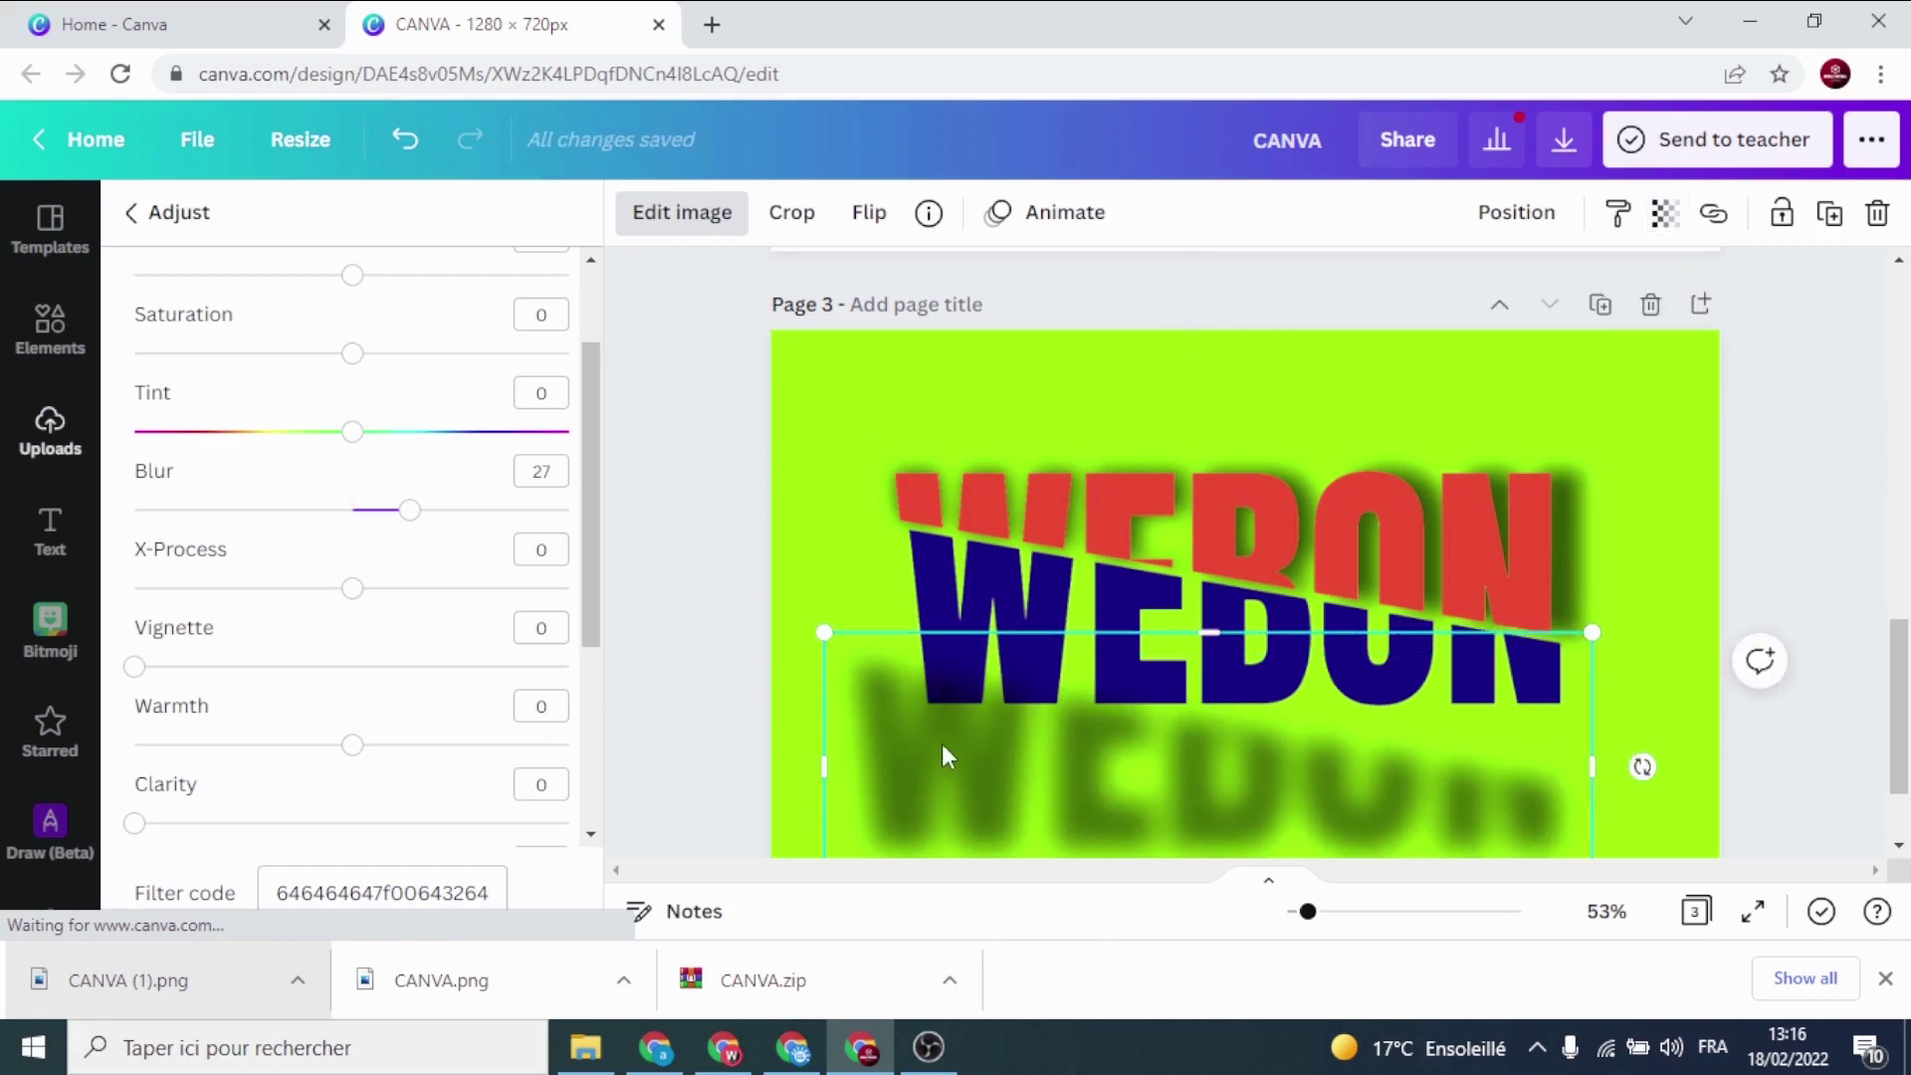
pyautogui.moveTo(968, 800); pyautogui.dragTo(1000, 704)
pyautogui.moveTo(999, 697); pyautogui.dragTo(1013, 681)
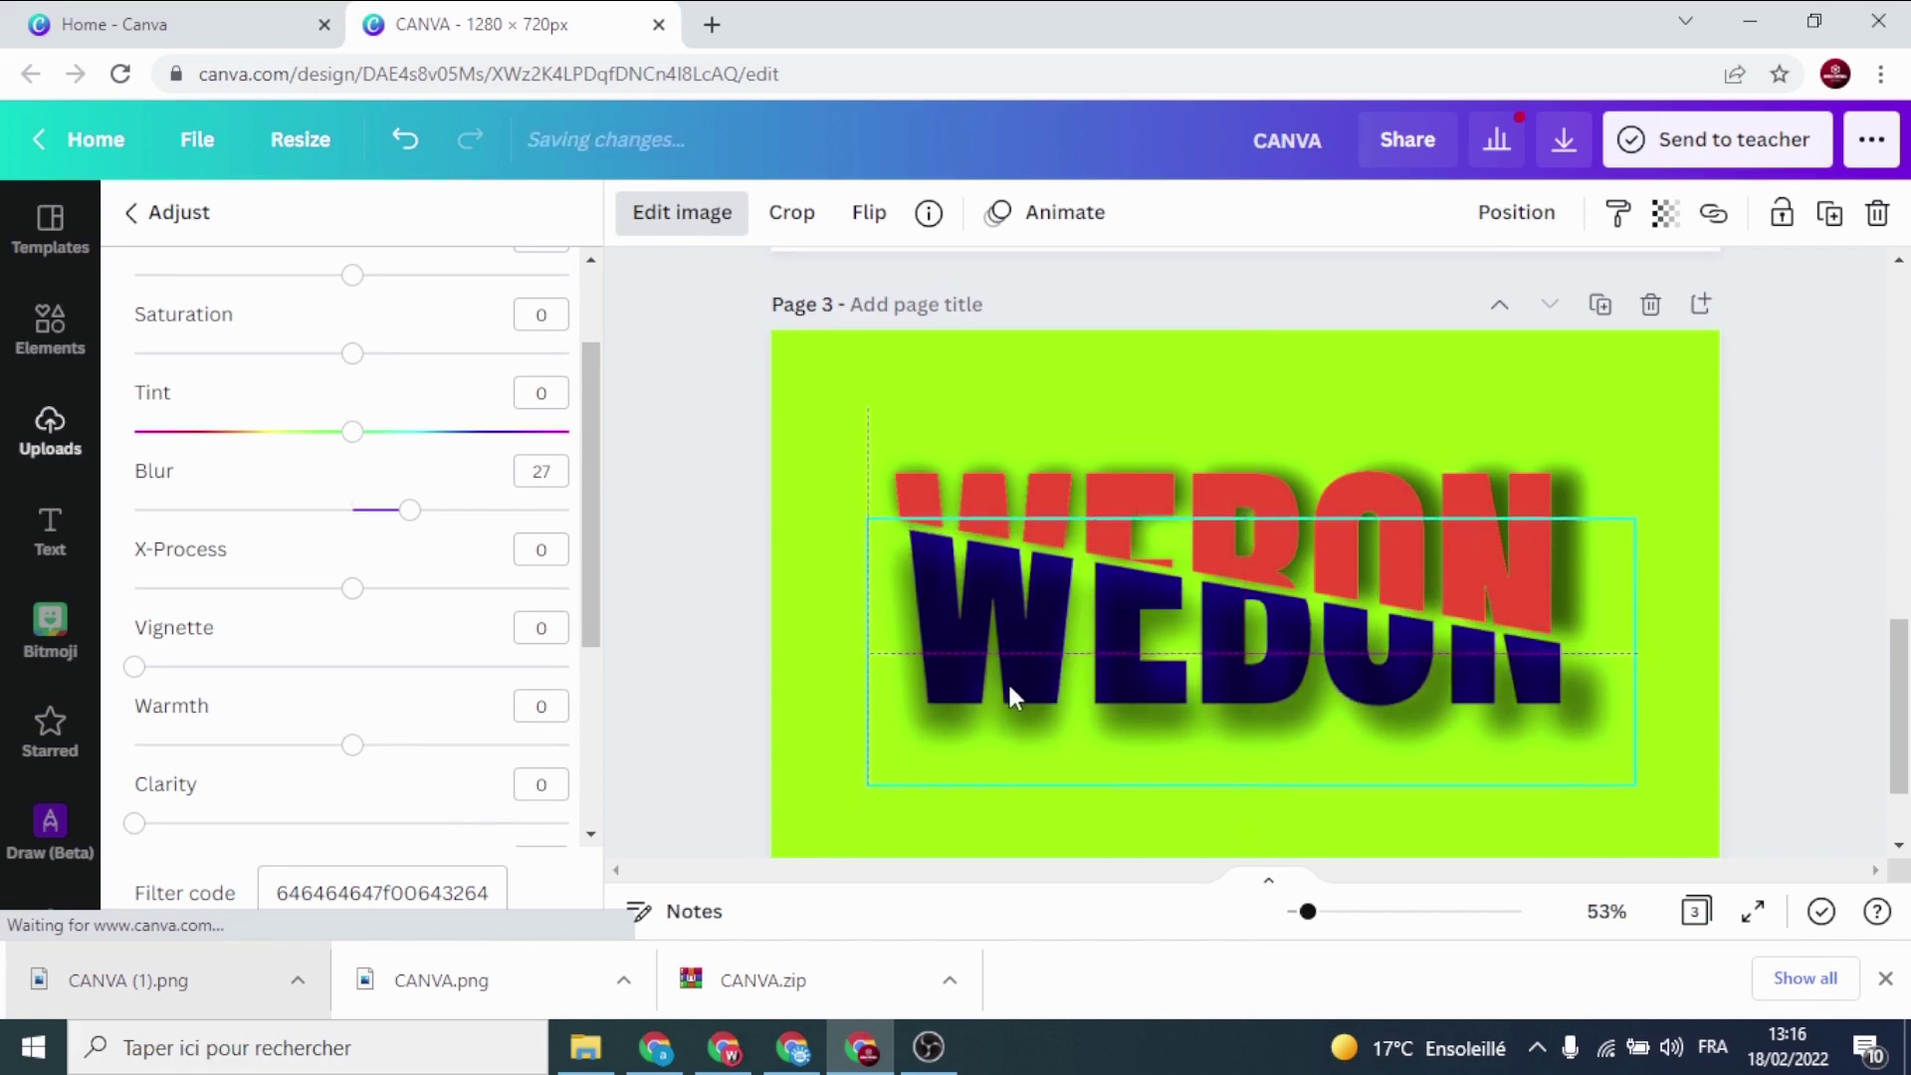
# Send the blurred lower copy backward behind the navy lower half and clear the selection
pyautogui.rightClick(1600, 706)
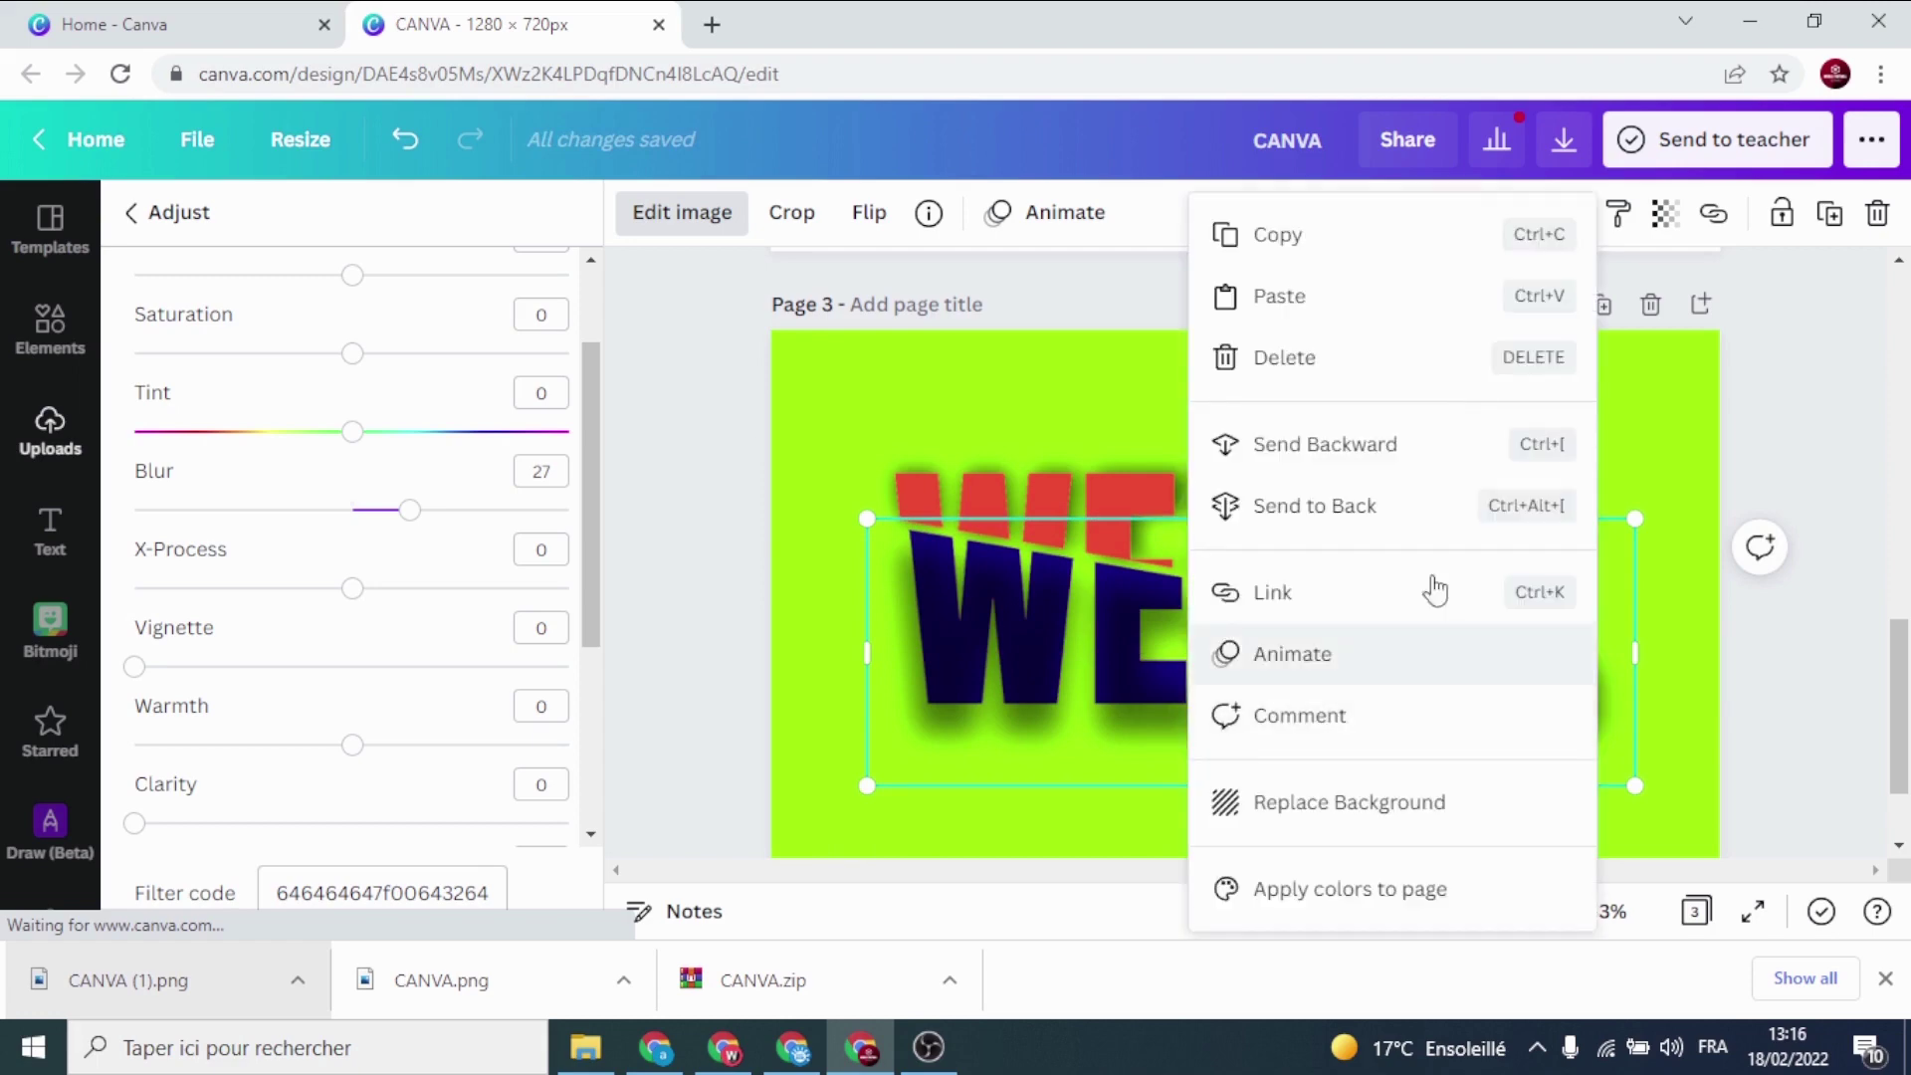
pyautogui.click(1411, 446)
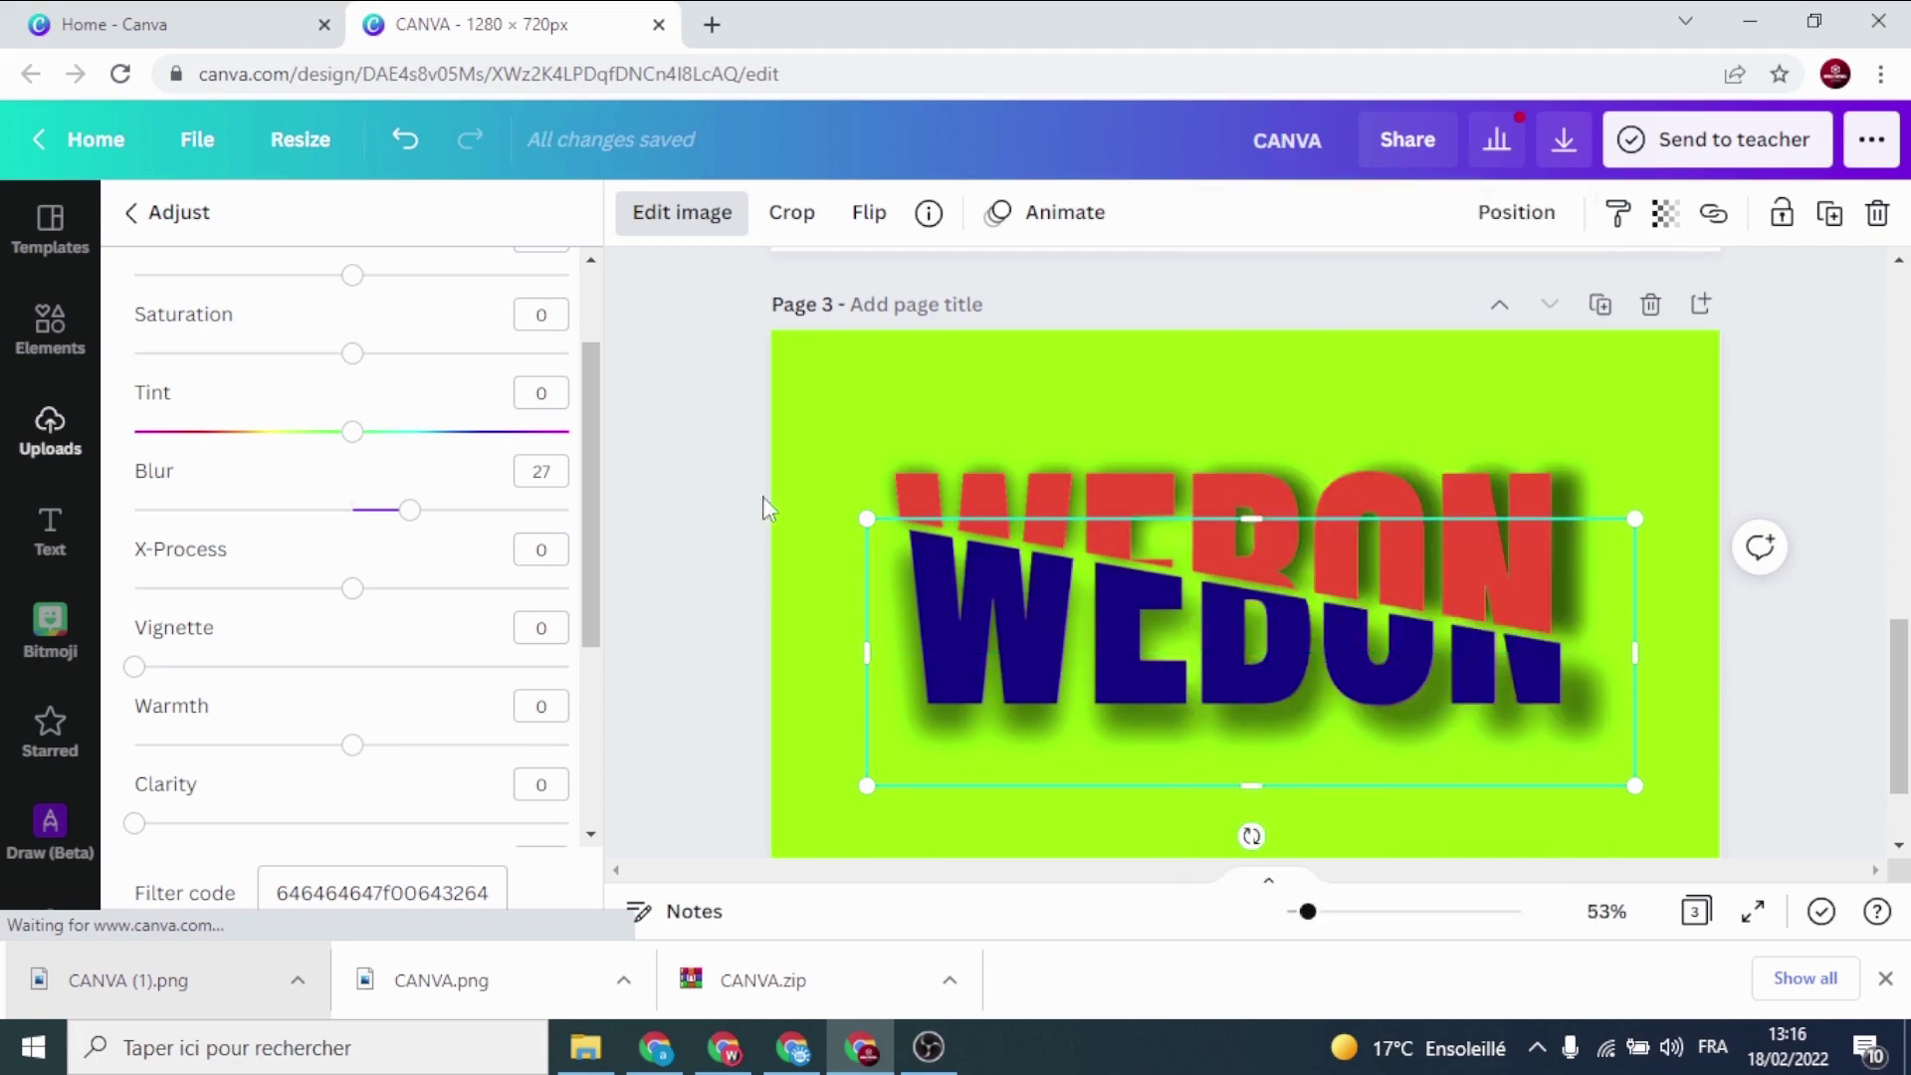
pyautogui.click(702, 491)
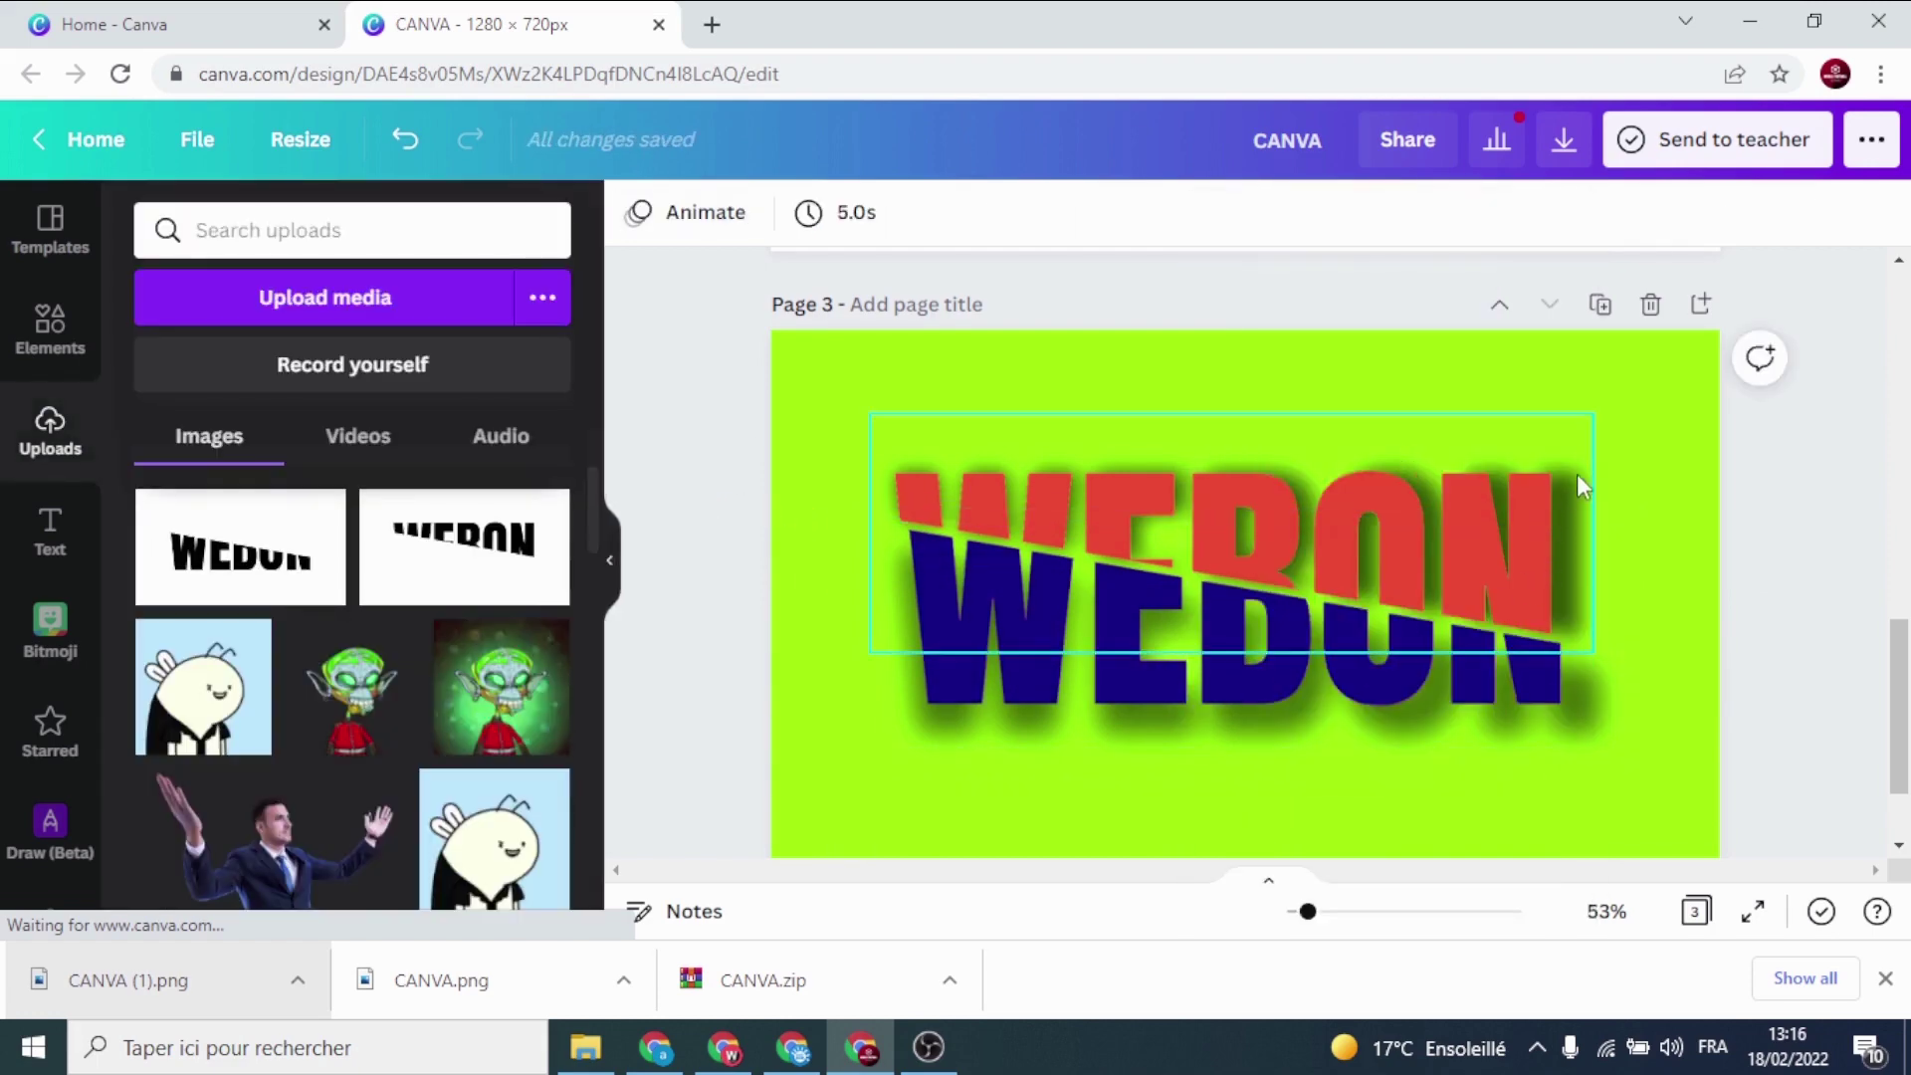
pyautogui.moveTo(1576, 446); pyautogui.dragTo(1575, 450)
pyautogui.click(1662, 545)
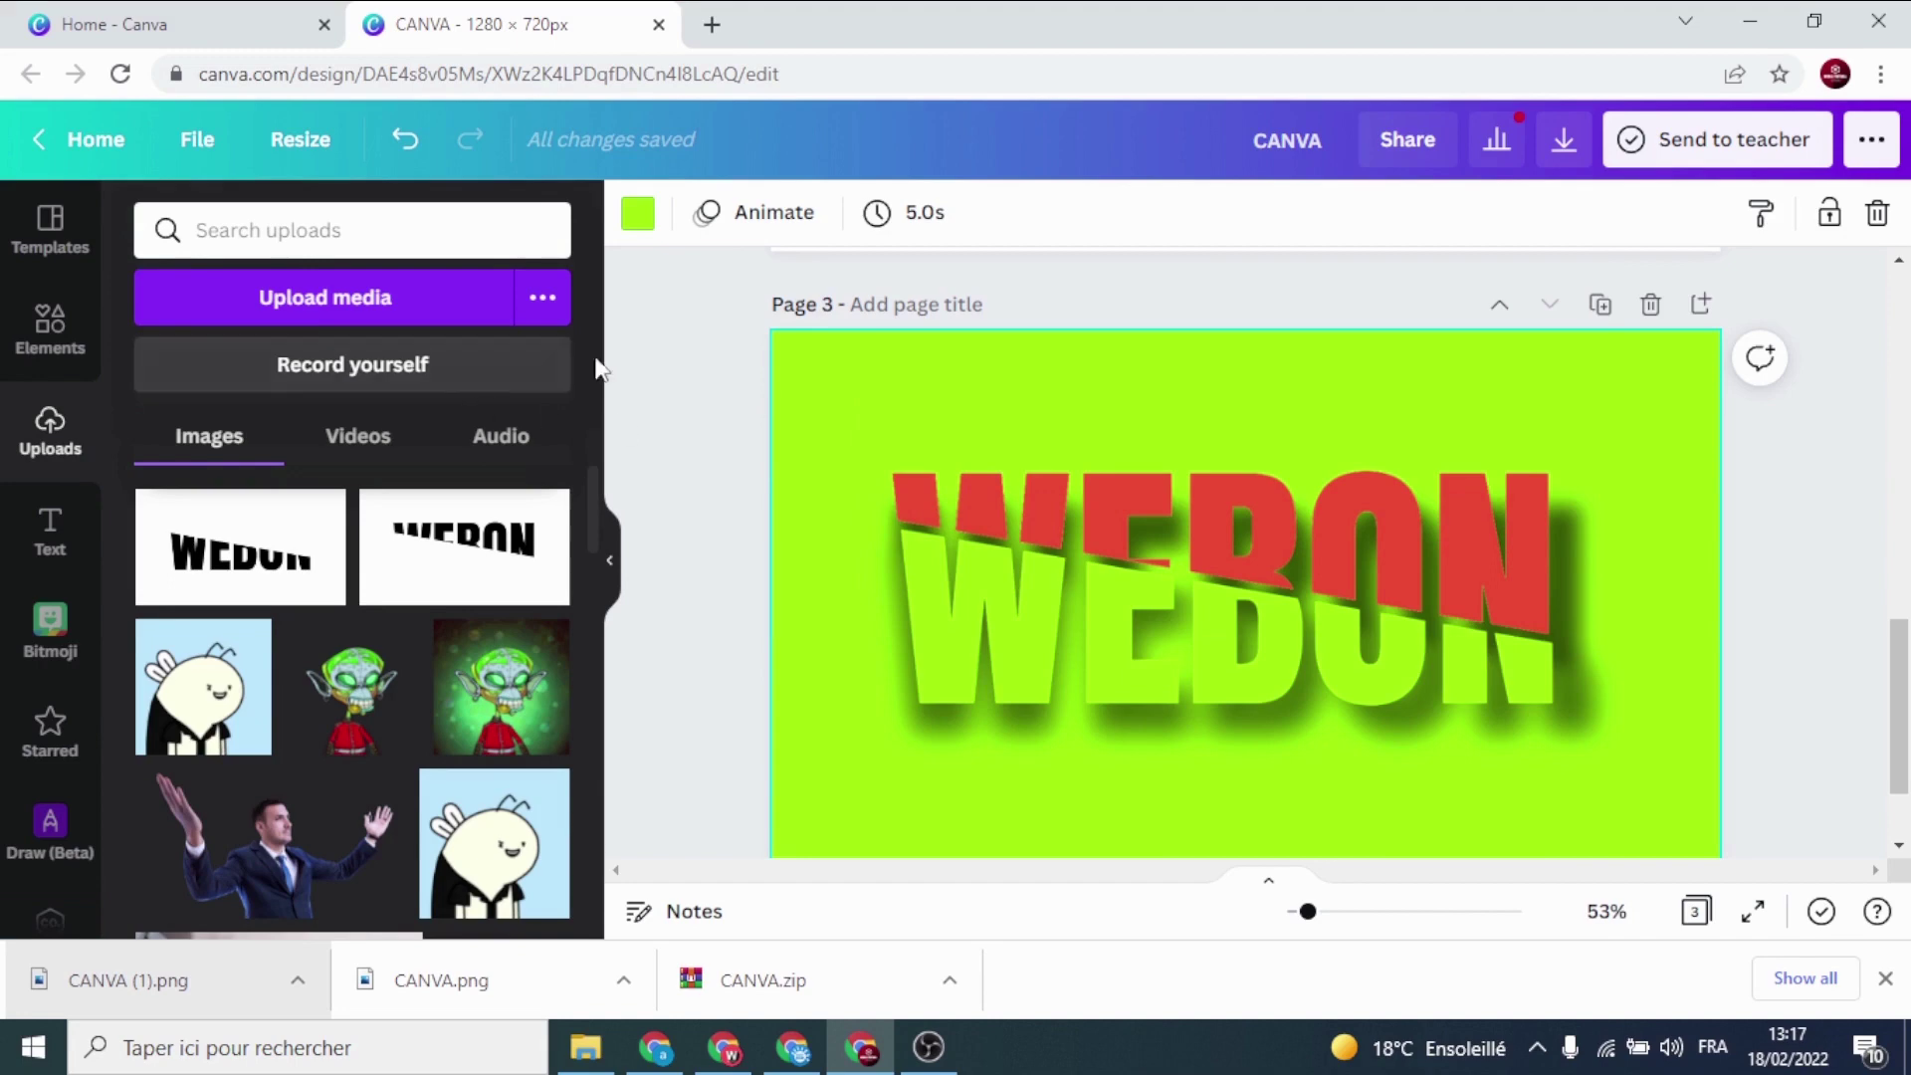
# Add a square shape, stretch it beyond both sides of the page and place it over the WEBON text
pyautogui.click(61, 342)
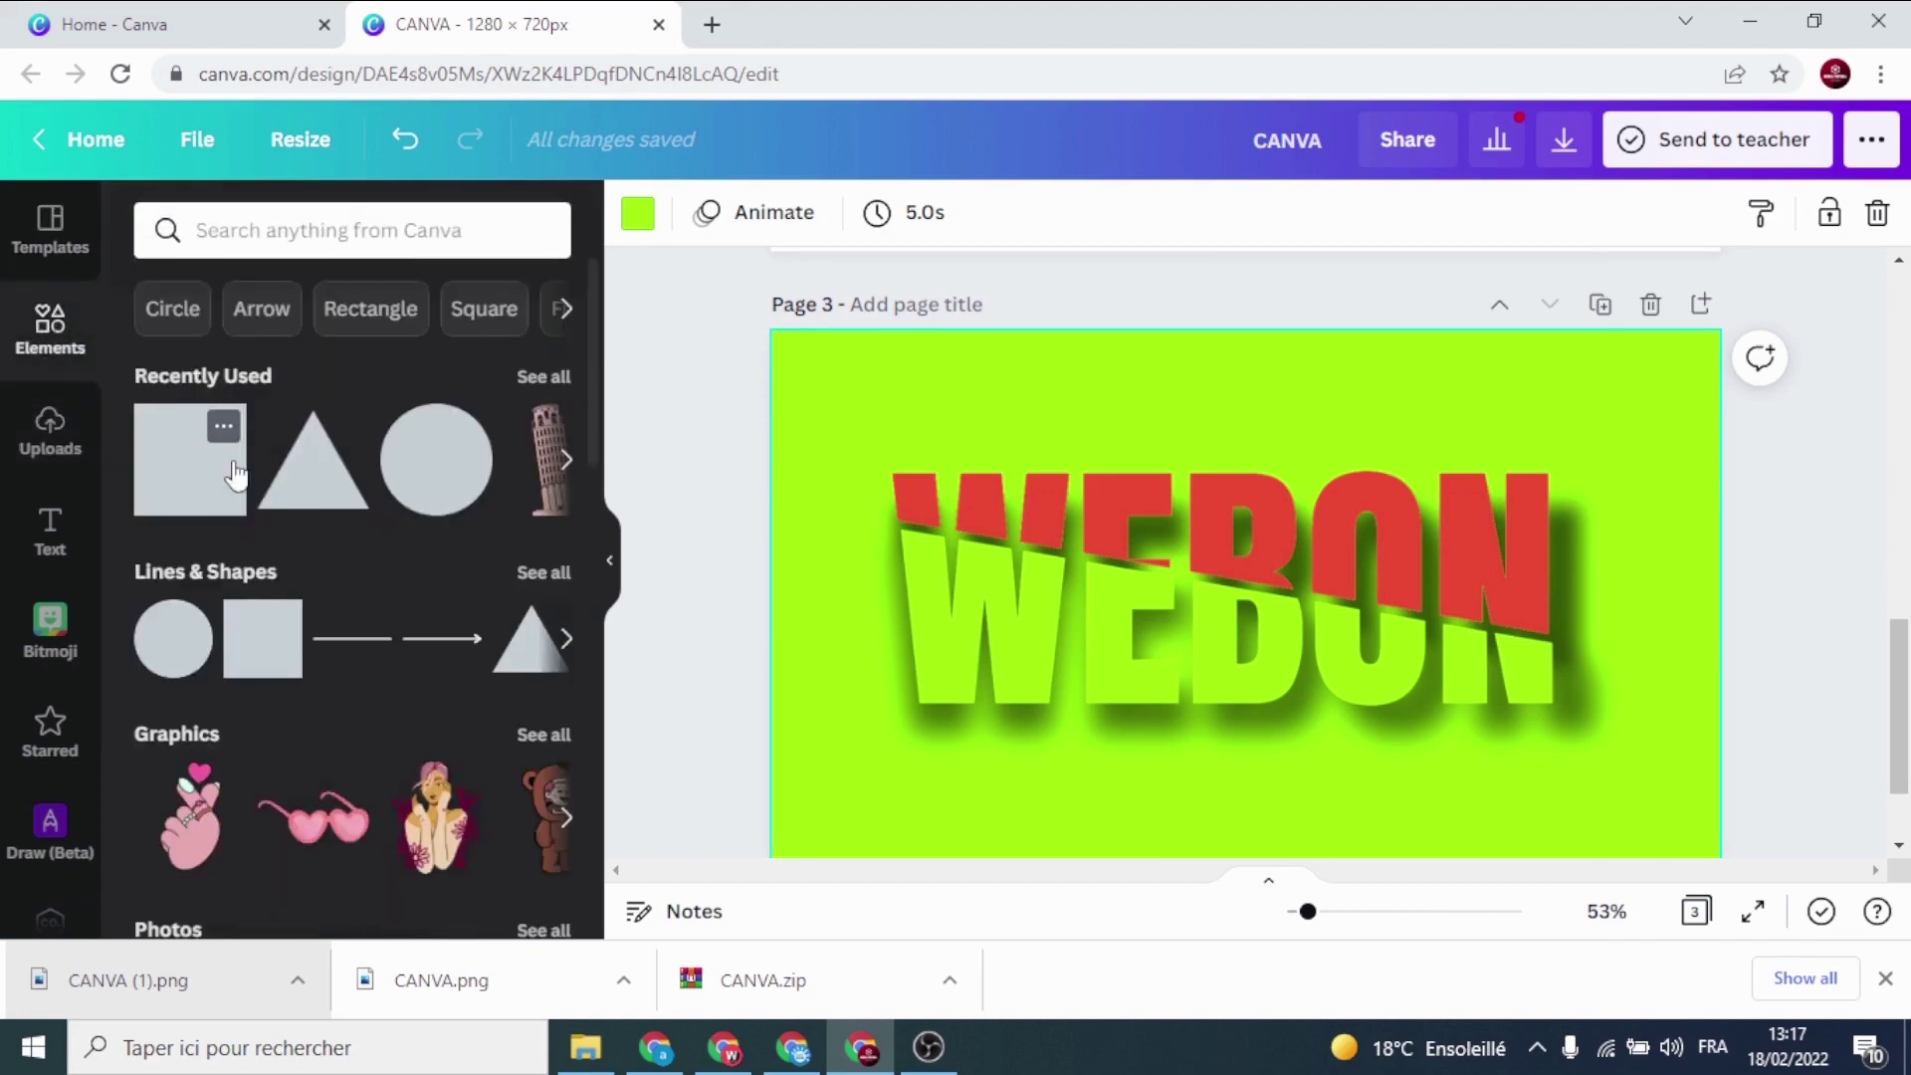
pyautogui.moveTo(171, 466); pyautogui.dragTo(856, 414)
pyautogui.moveTo(1115, 497); pyautogui.dragTo(1872, 496)
pyautogui.moveTo(809, 495); pyautogui.dragTo(615, 503)
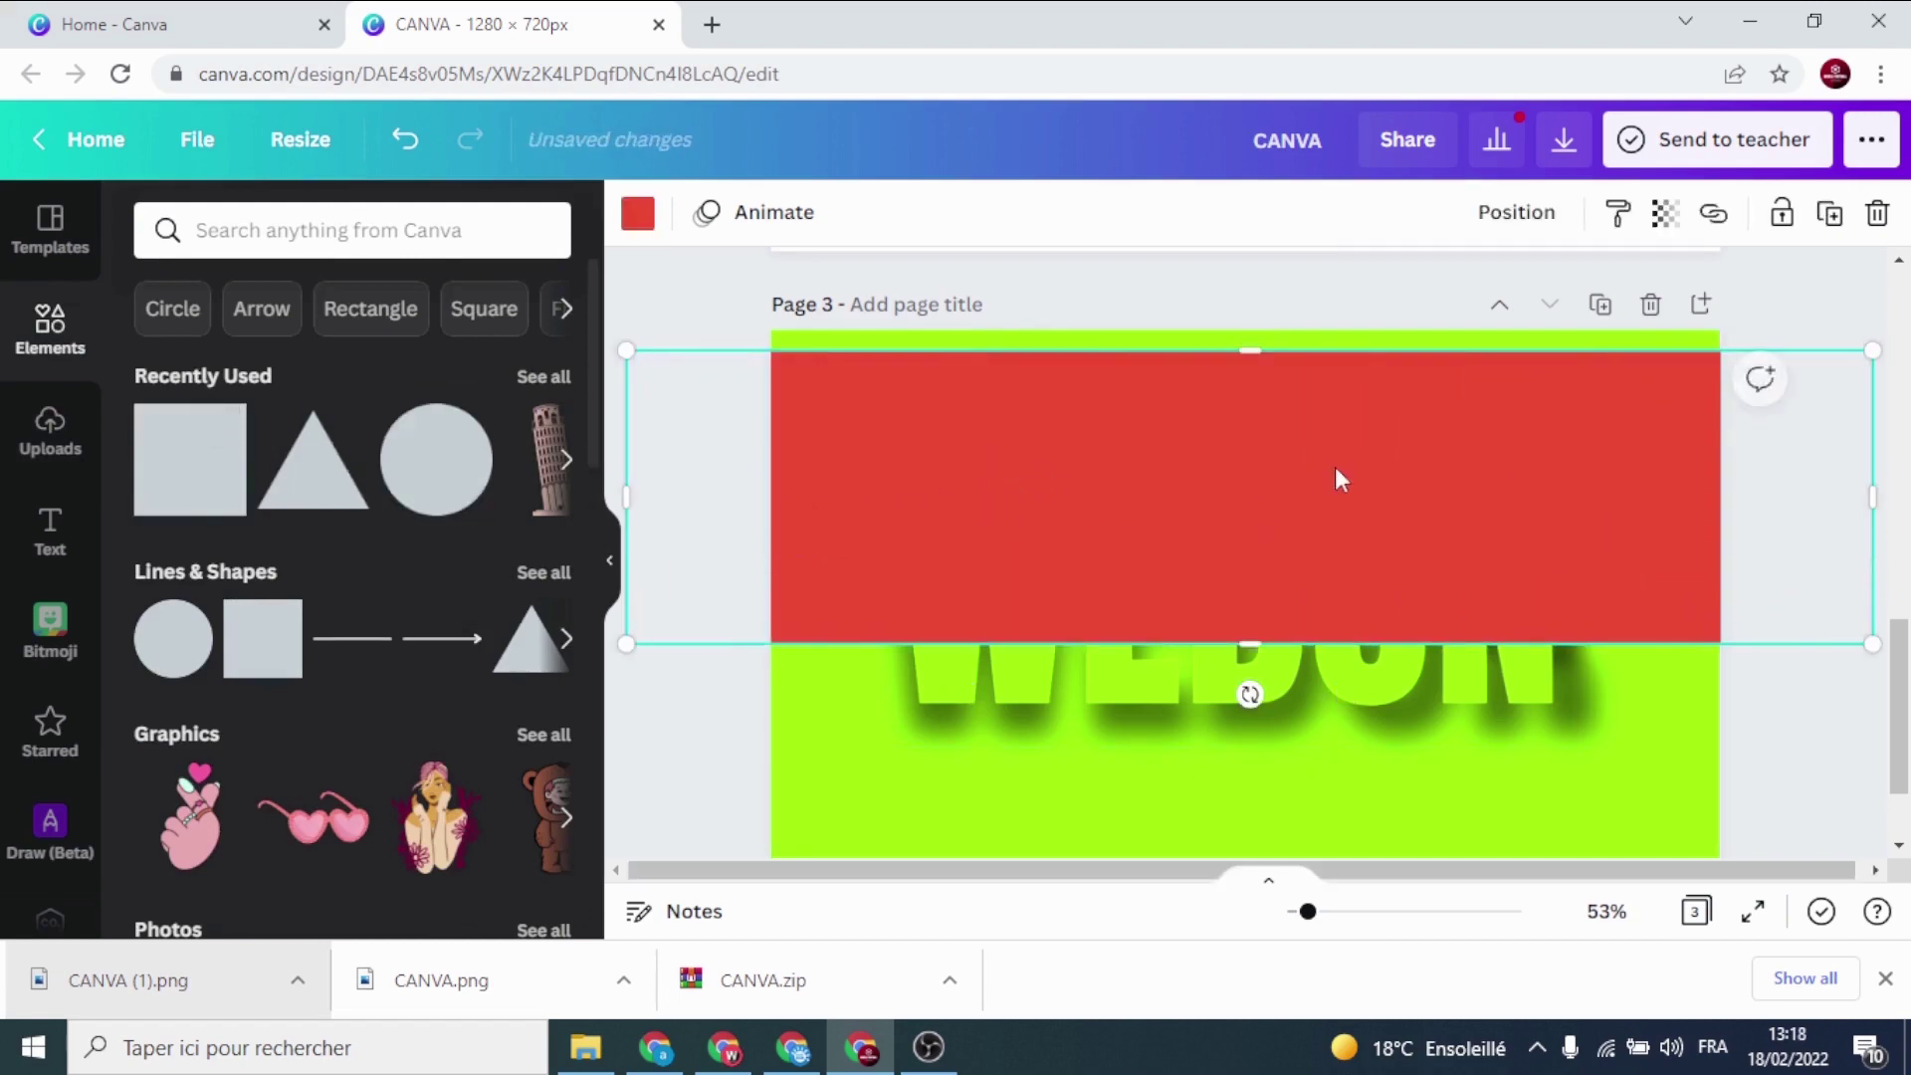
pyautogui.moveTo(1334, 477); pyautogui.dragTo(1263, 547)
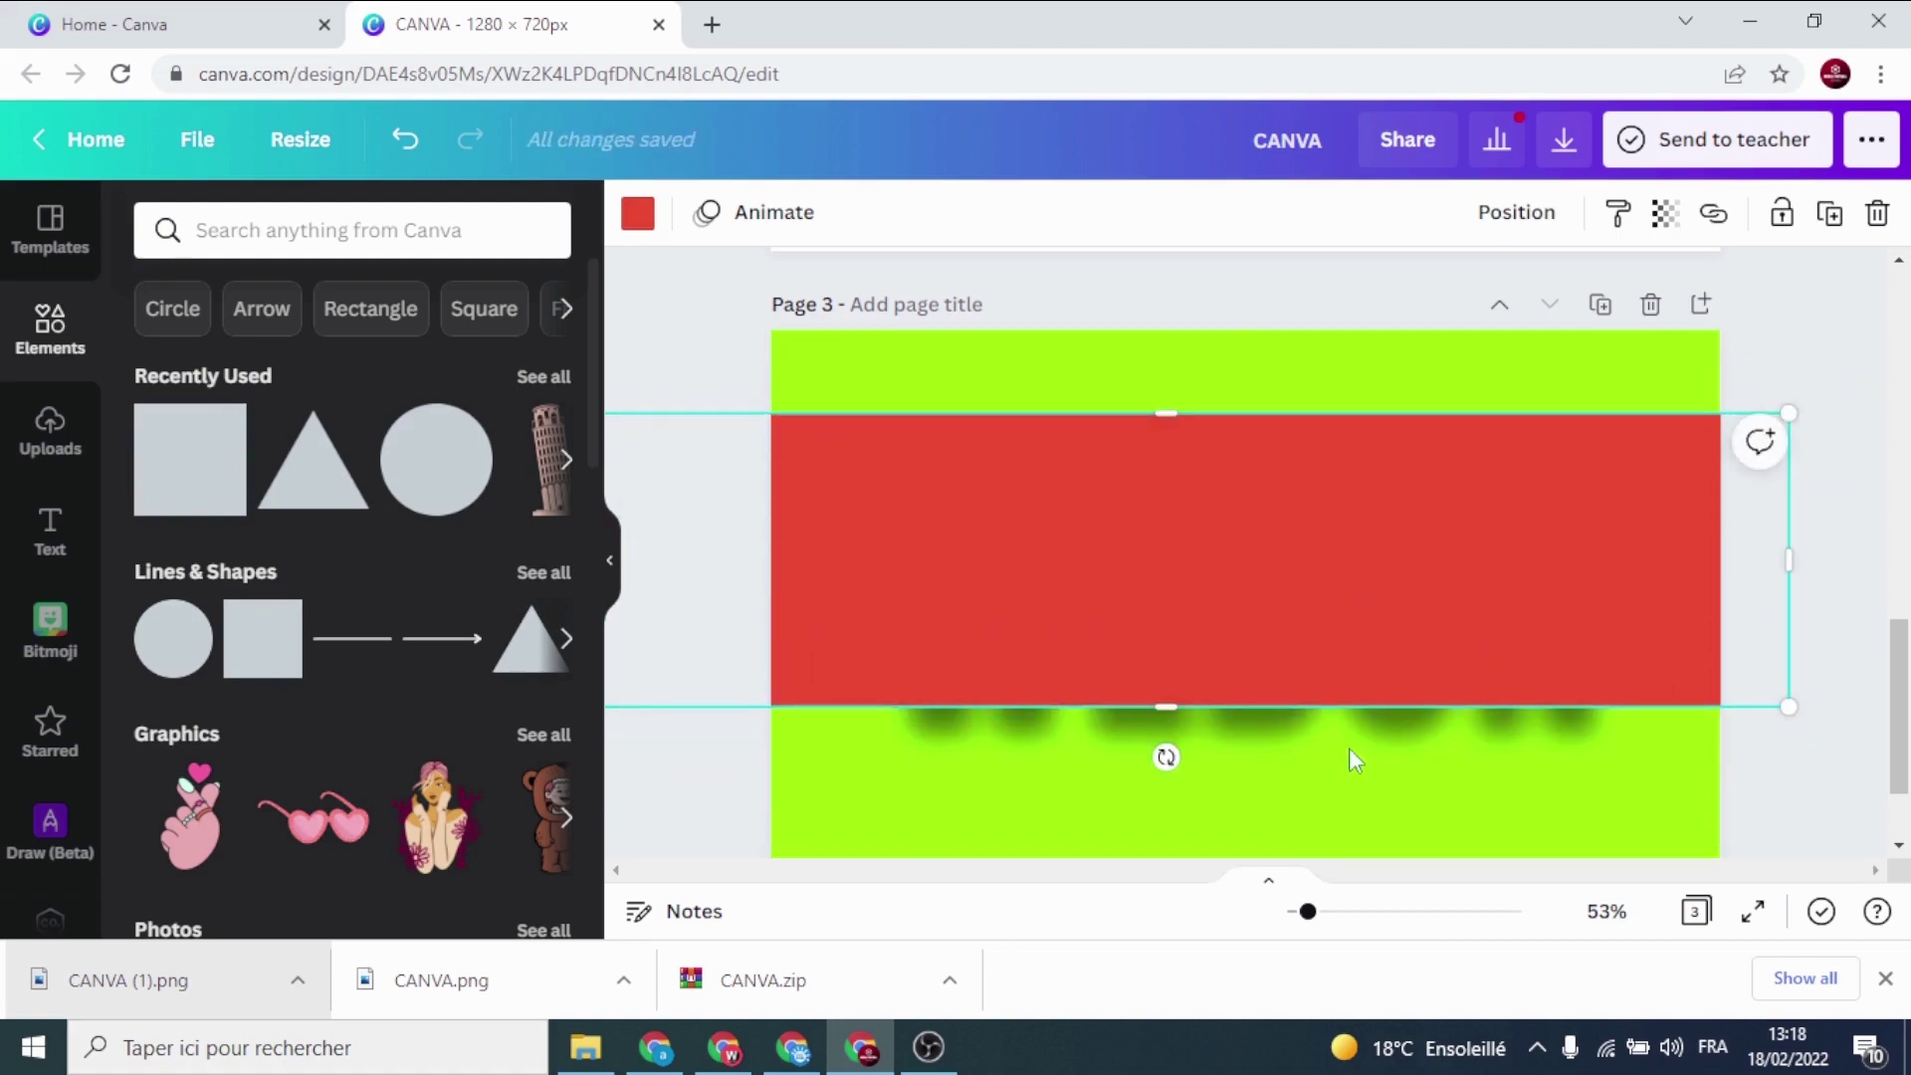
# Tilt the red rectangle clockwise to slope like the diagonal cut and reduce its height to a narrower band
pyautogui.moveTo(1167, 753); pyautogui.dragTo(1138, 771)
pyautogui.moveTo(1200, 578); pyautogui.dragTo(1232, 629)
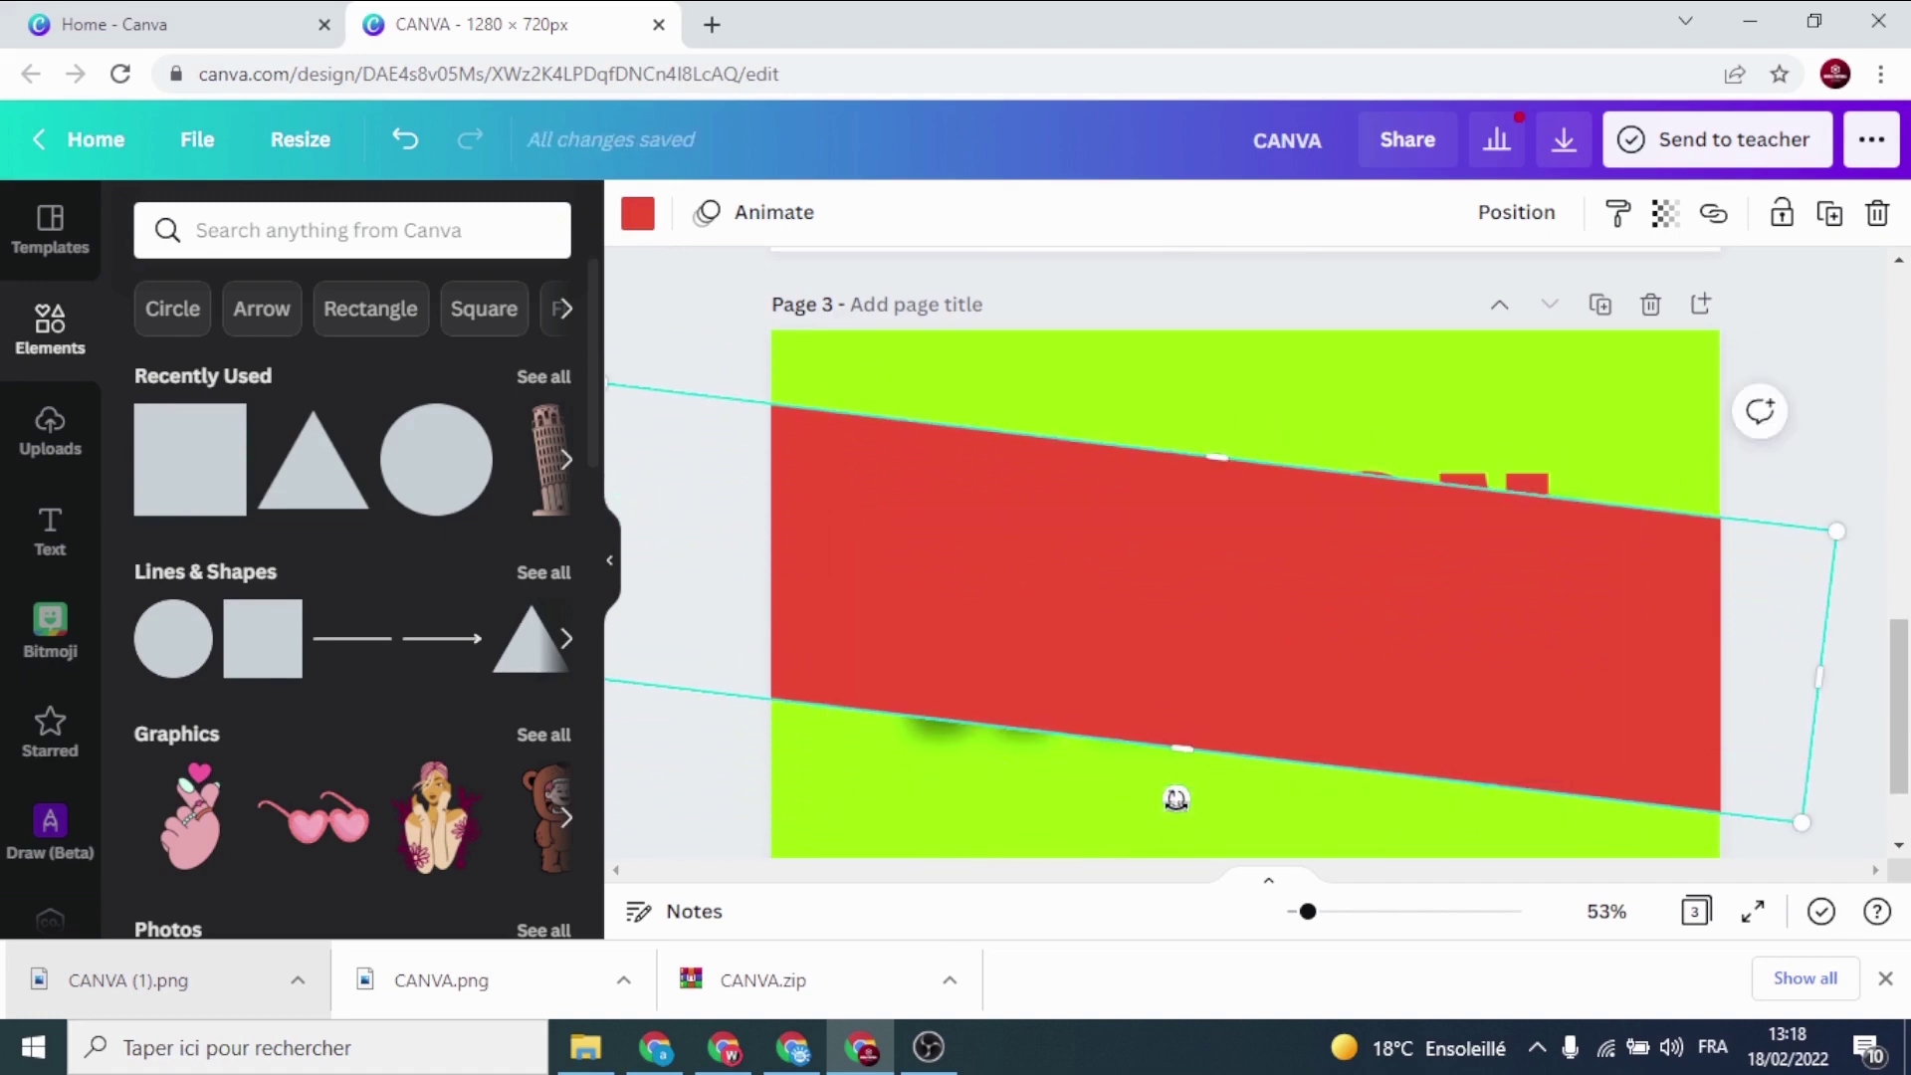
pyautogui.moveTo(1191, 729); pyautogui.dragTo(1226, 627)
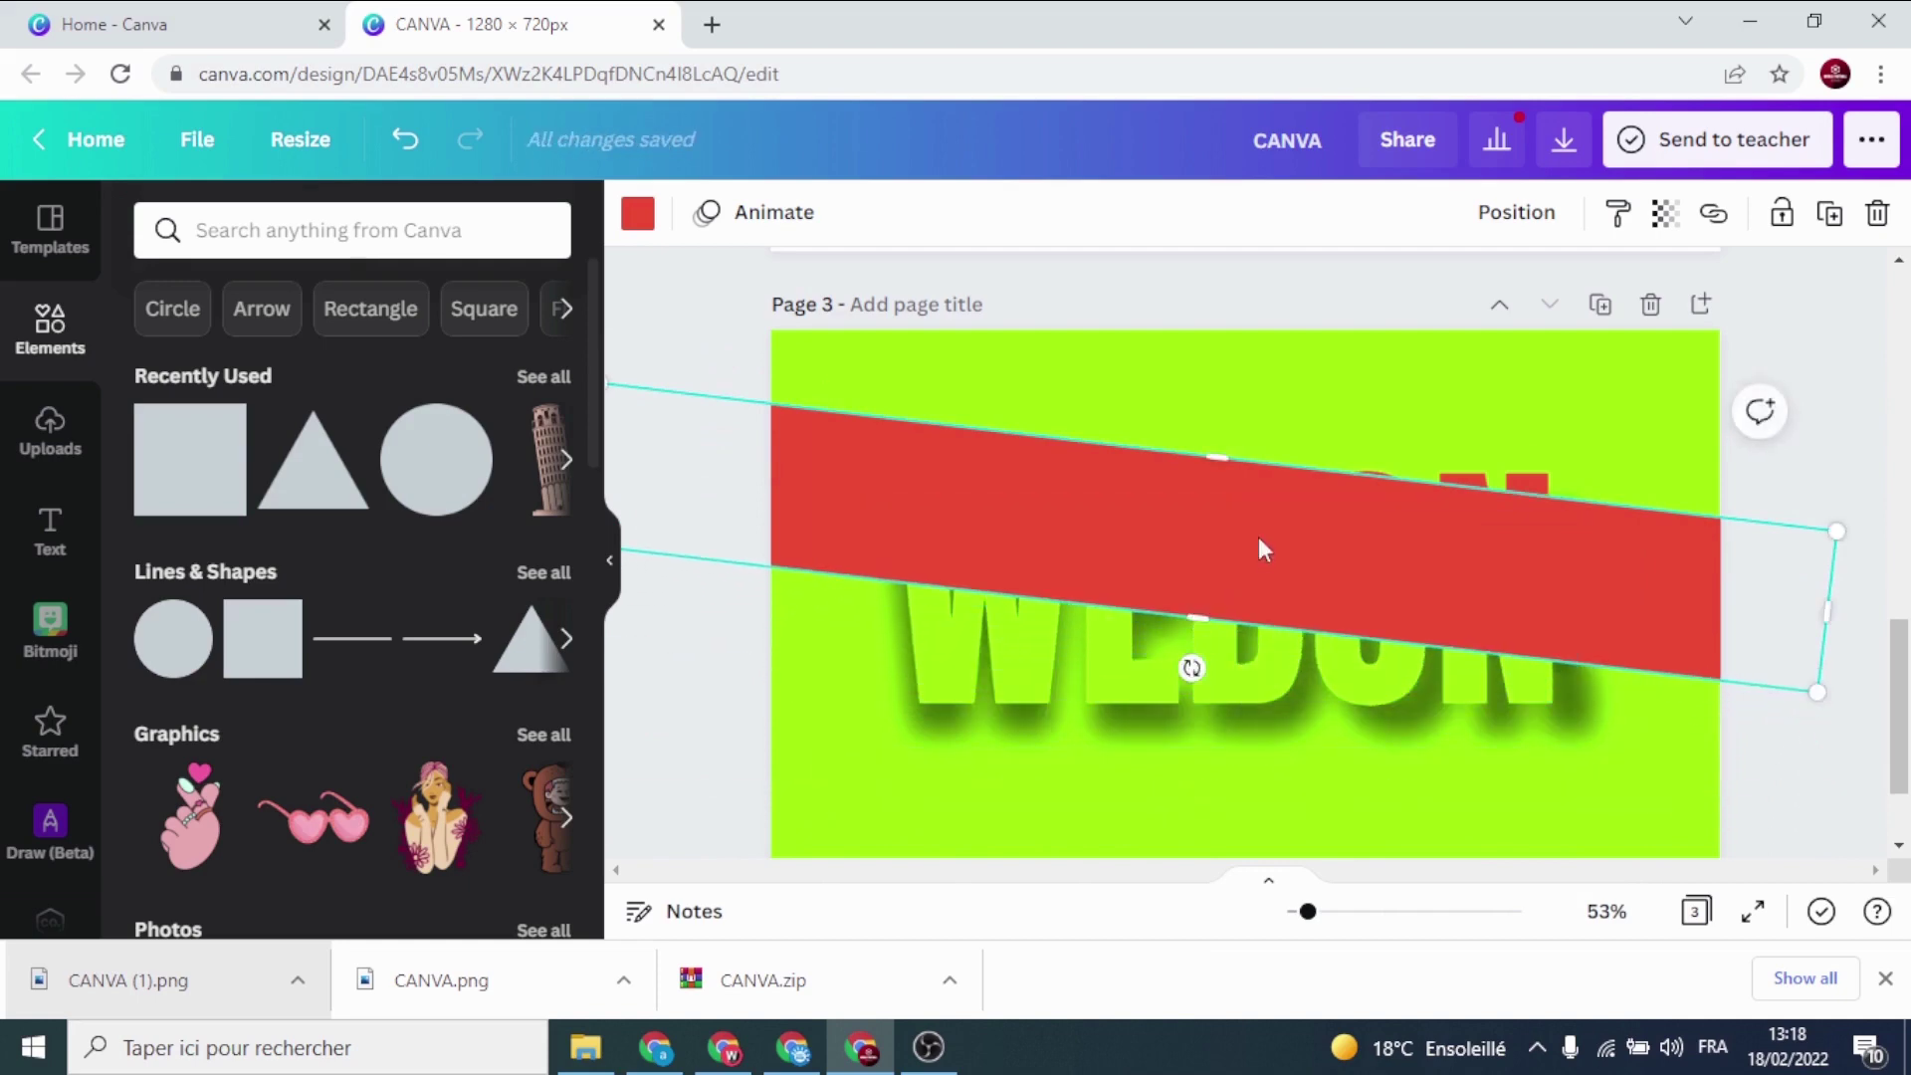
# Move the red band over the lower half and fine-tune its angle so its upper edge follows the diagonal cut
pyautogui.moveTo(1258, 547); pyautogui.dragTo(1280, 661)
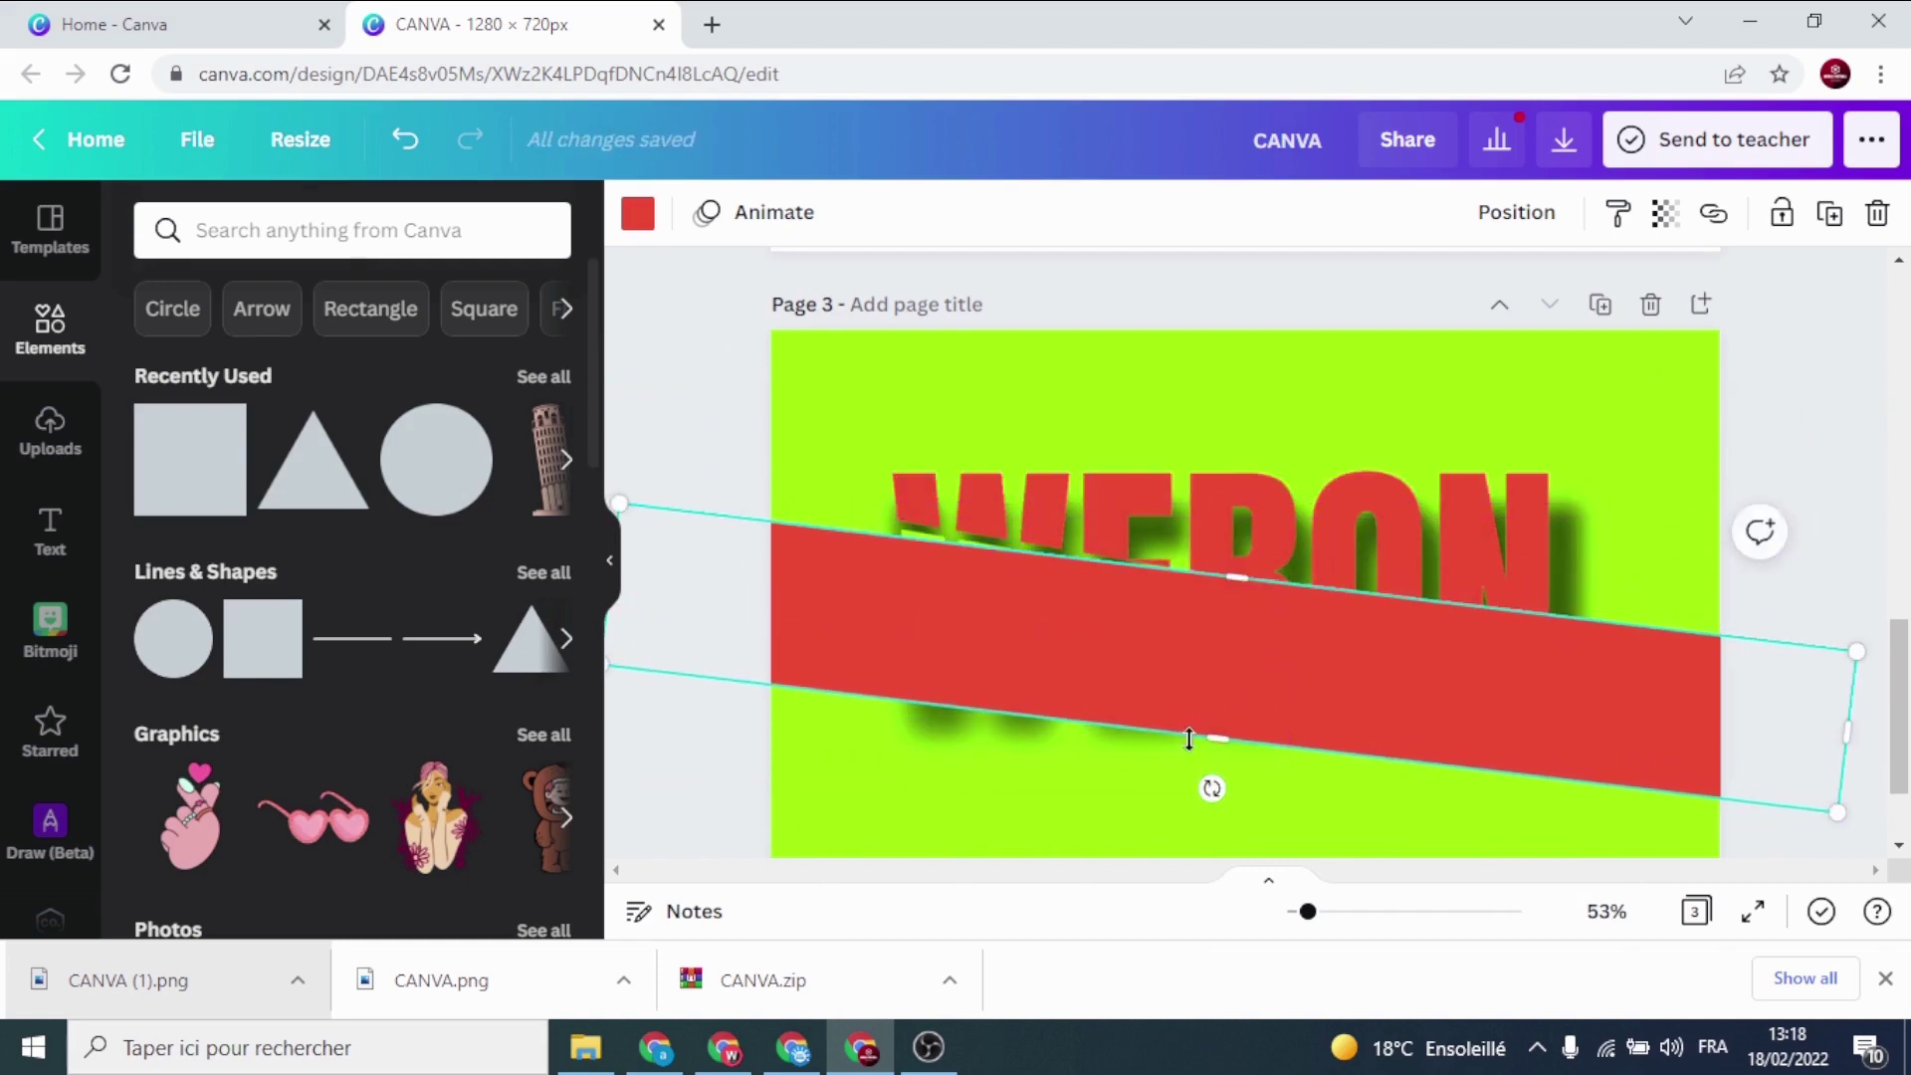
pyautogui.moveTo(1213, 788); pyautogui.dragTo(1207, 780)
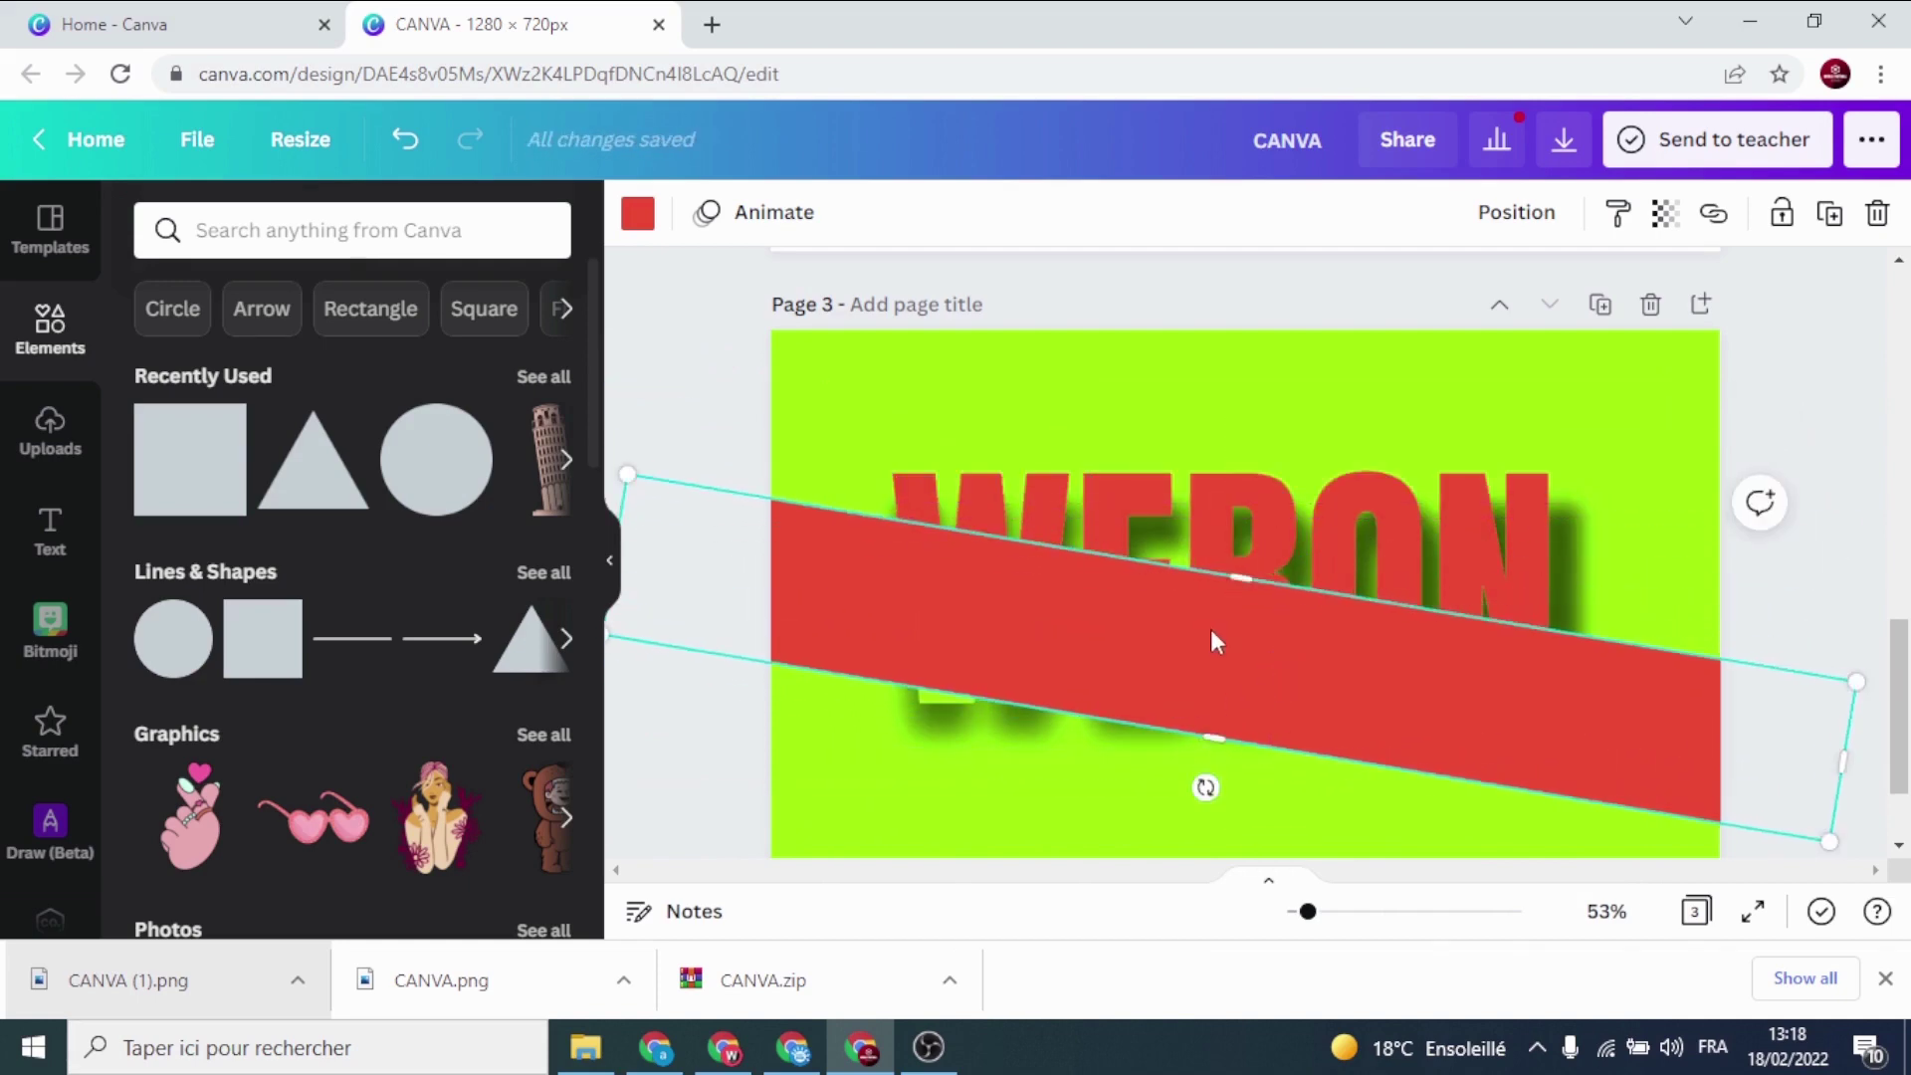
pyautogui.moveTo(1215, 636); pyautogui.dragTo(1212, 634)
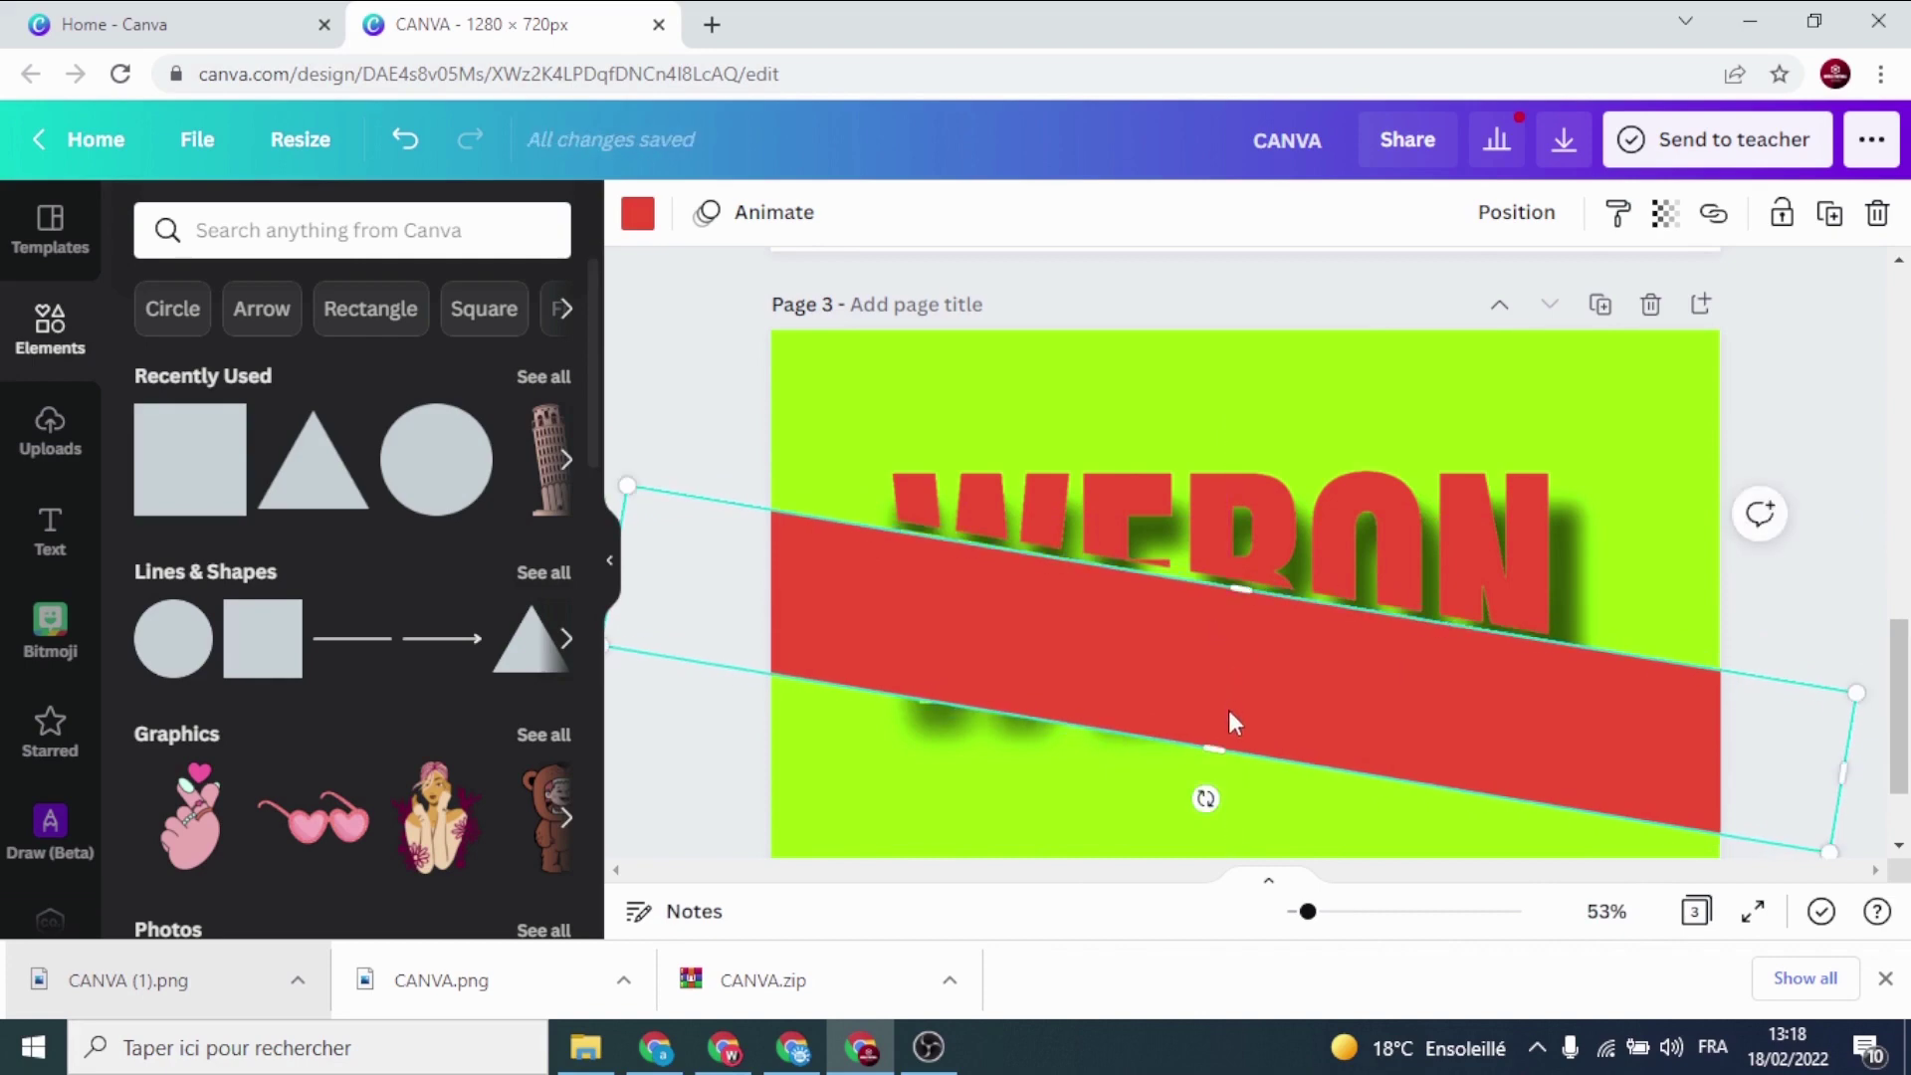
pyautogui.moveTo(1308, 913); pyautogui.dragTo(1318, 916)
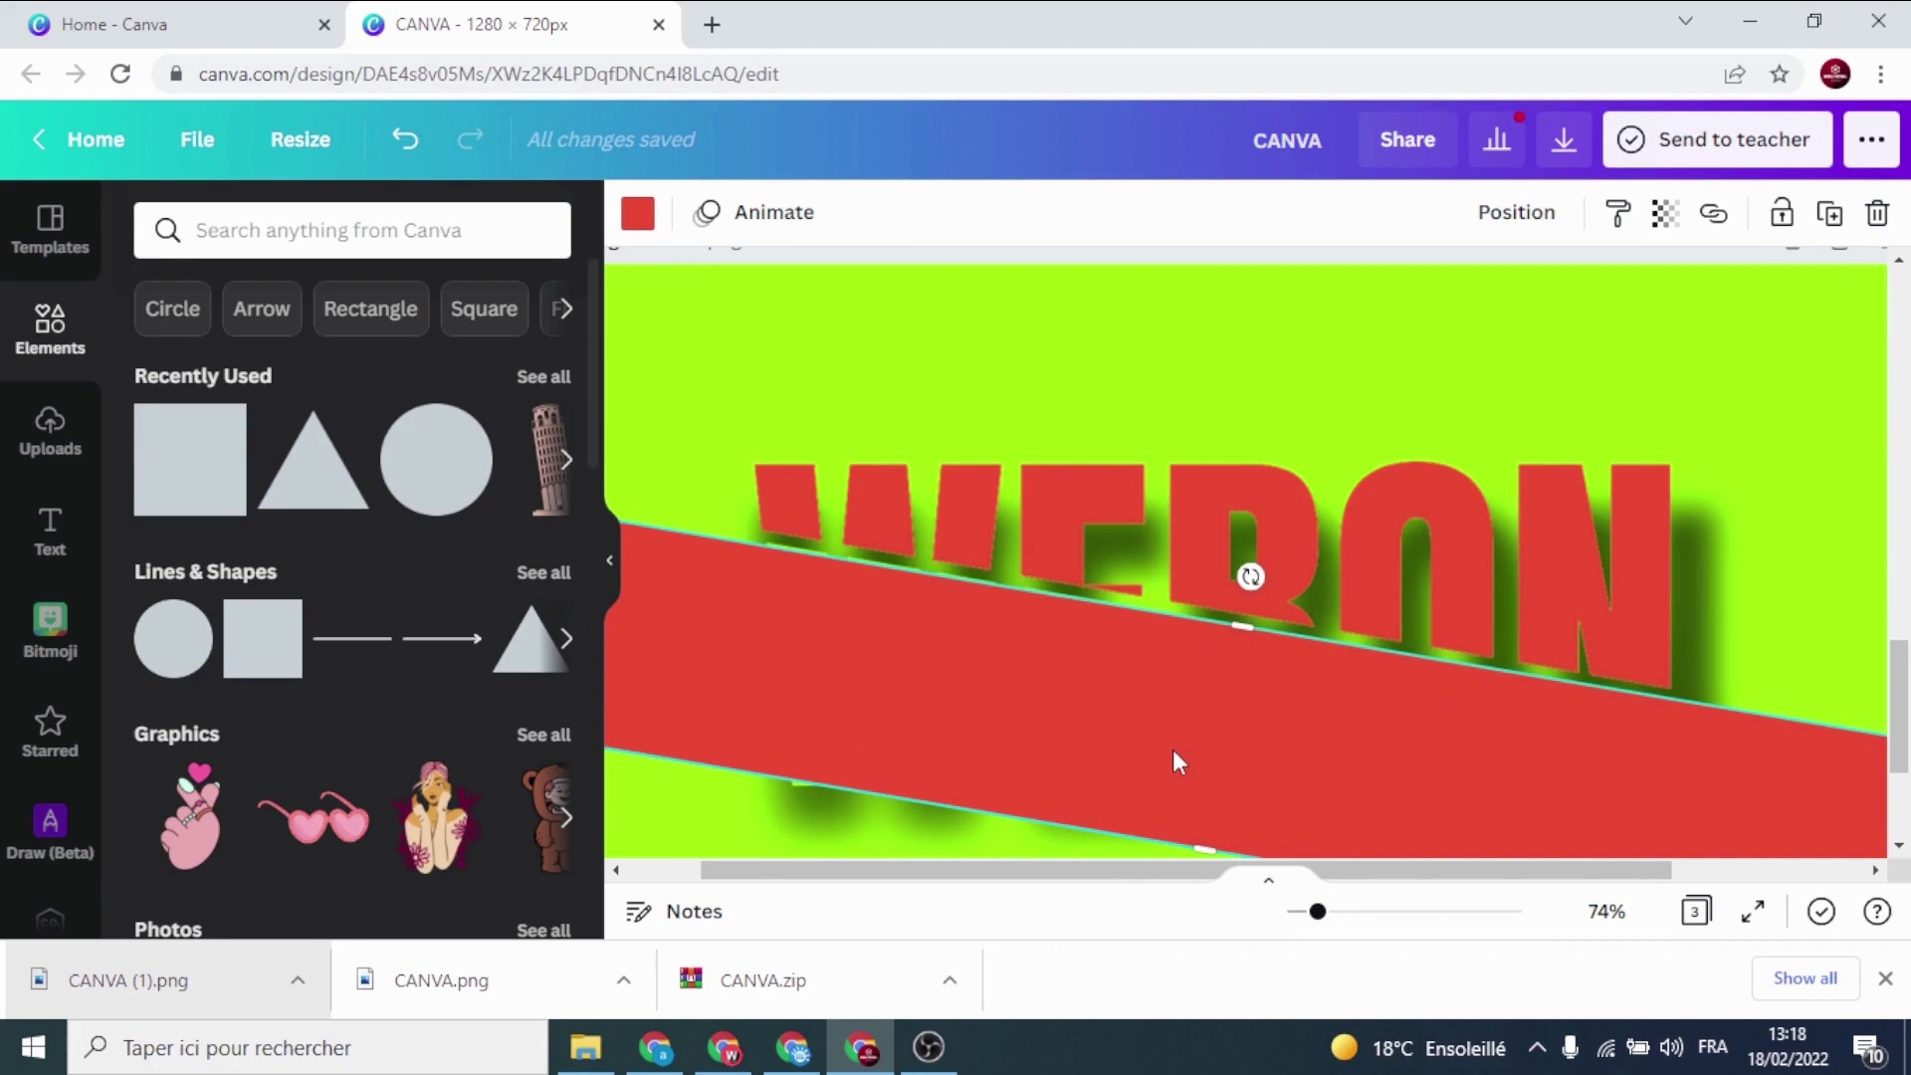
# Extend the red band's lower edge downward until it covers the whole page area below the diagonal cut
pyautogui.moveTo(1175, 748); pyautogui.dragTo(1178, 748)
pyautogui.moveTo(1318, 912); pyautogui.dragTo(1301, 926)
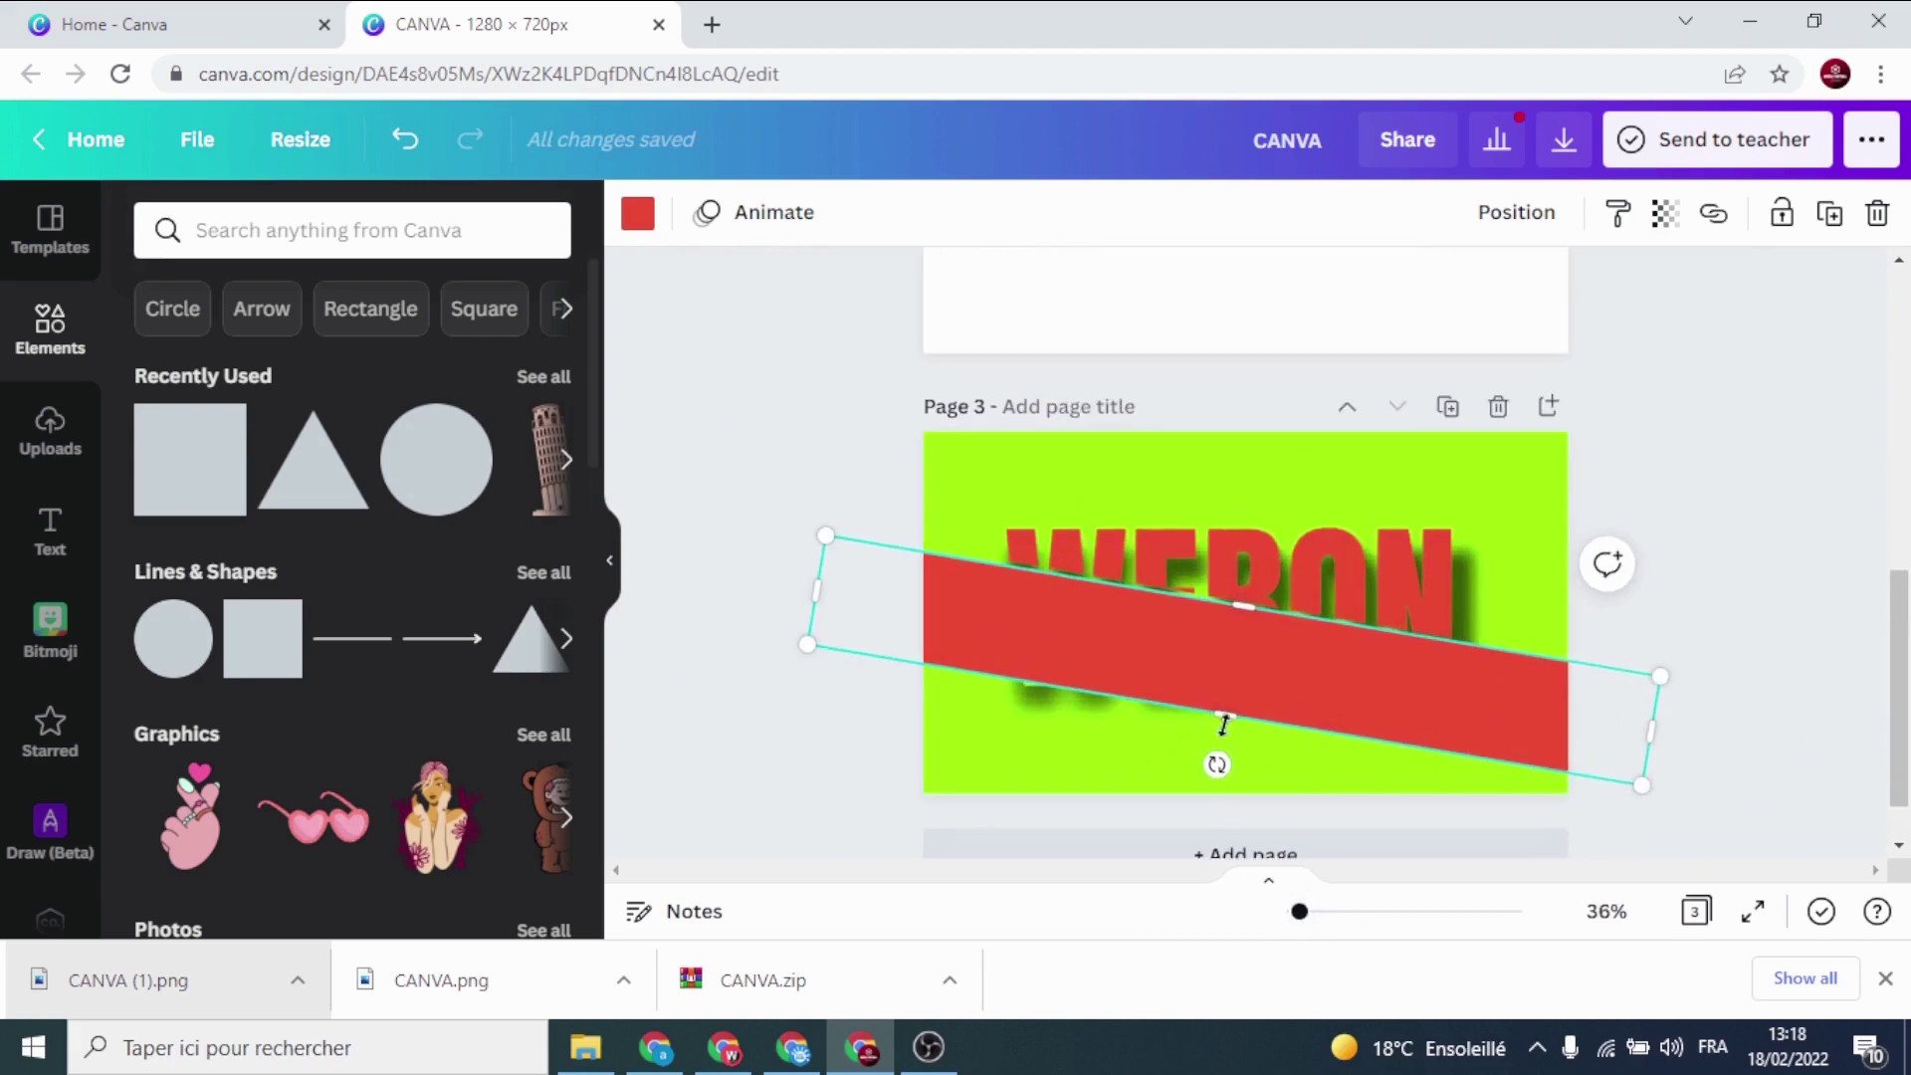
pyautogui.moveTo(1216, 763); pyautogui.dragTo(1175, 900)
pyautogui.moveTo(1299, 912); pyautogui.dragTo(1312, 916)
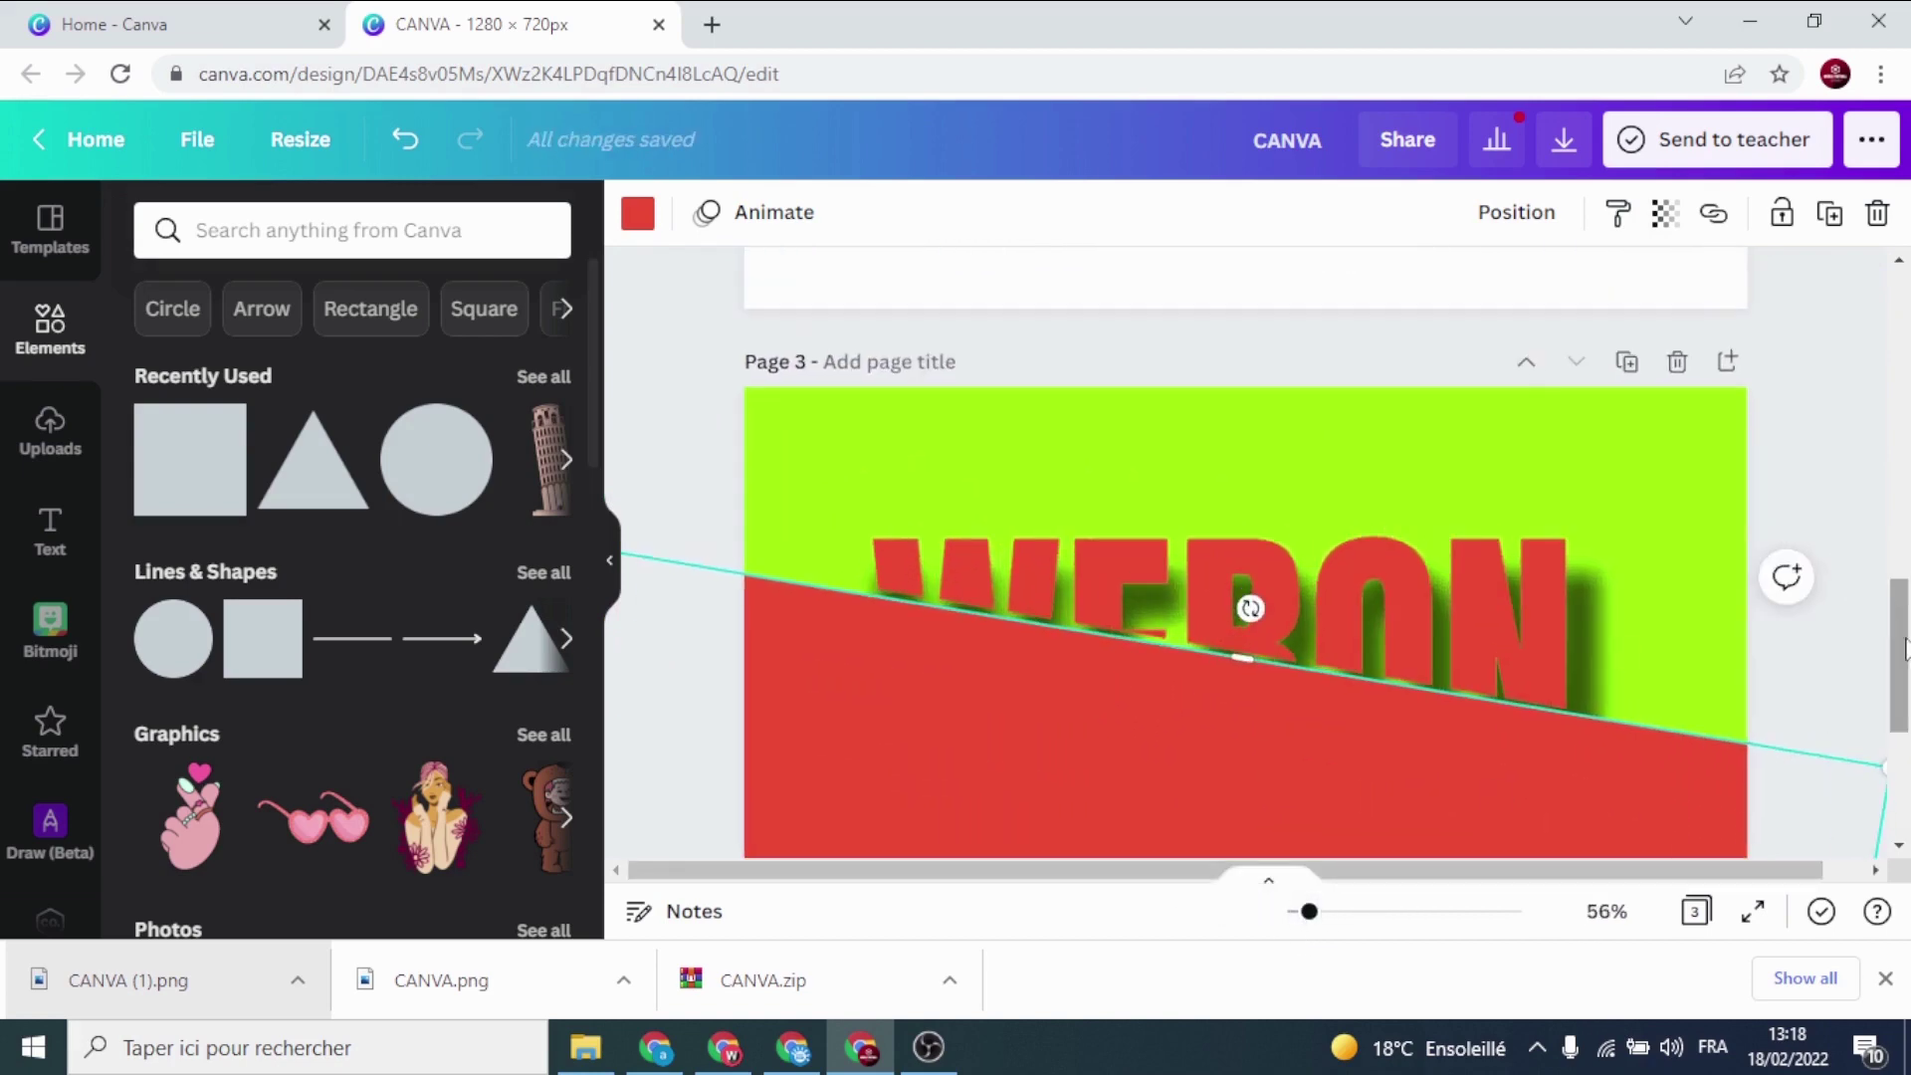
# Send the red shape backward behind the lime lower half of WEBON and its blurred shadow, and clear the selection
pyautogui.scroll(-2, 1904, 647)
pyautogui.scroll(-1, 1126, 558)
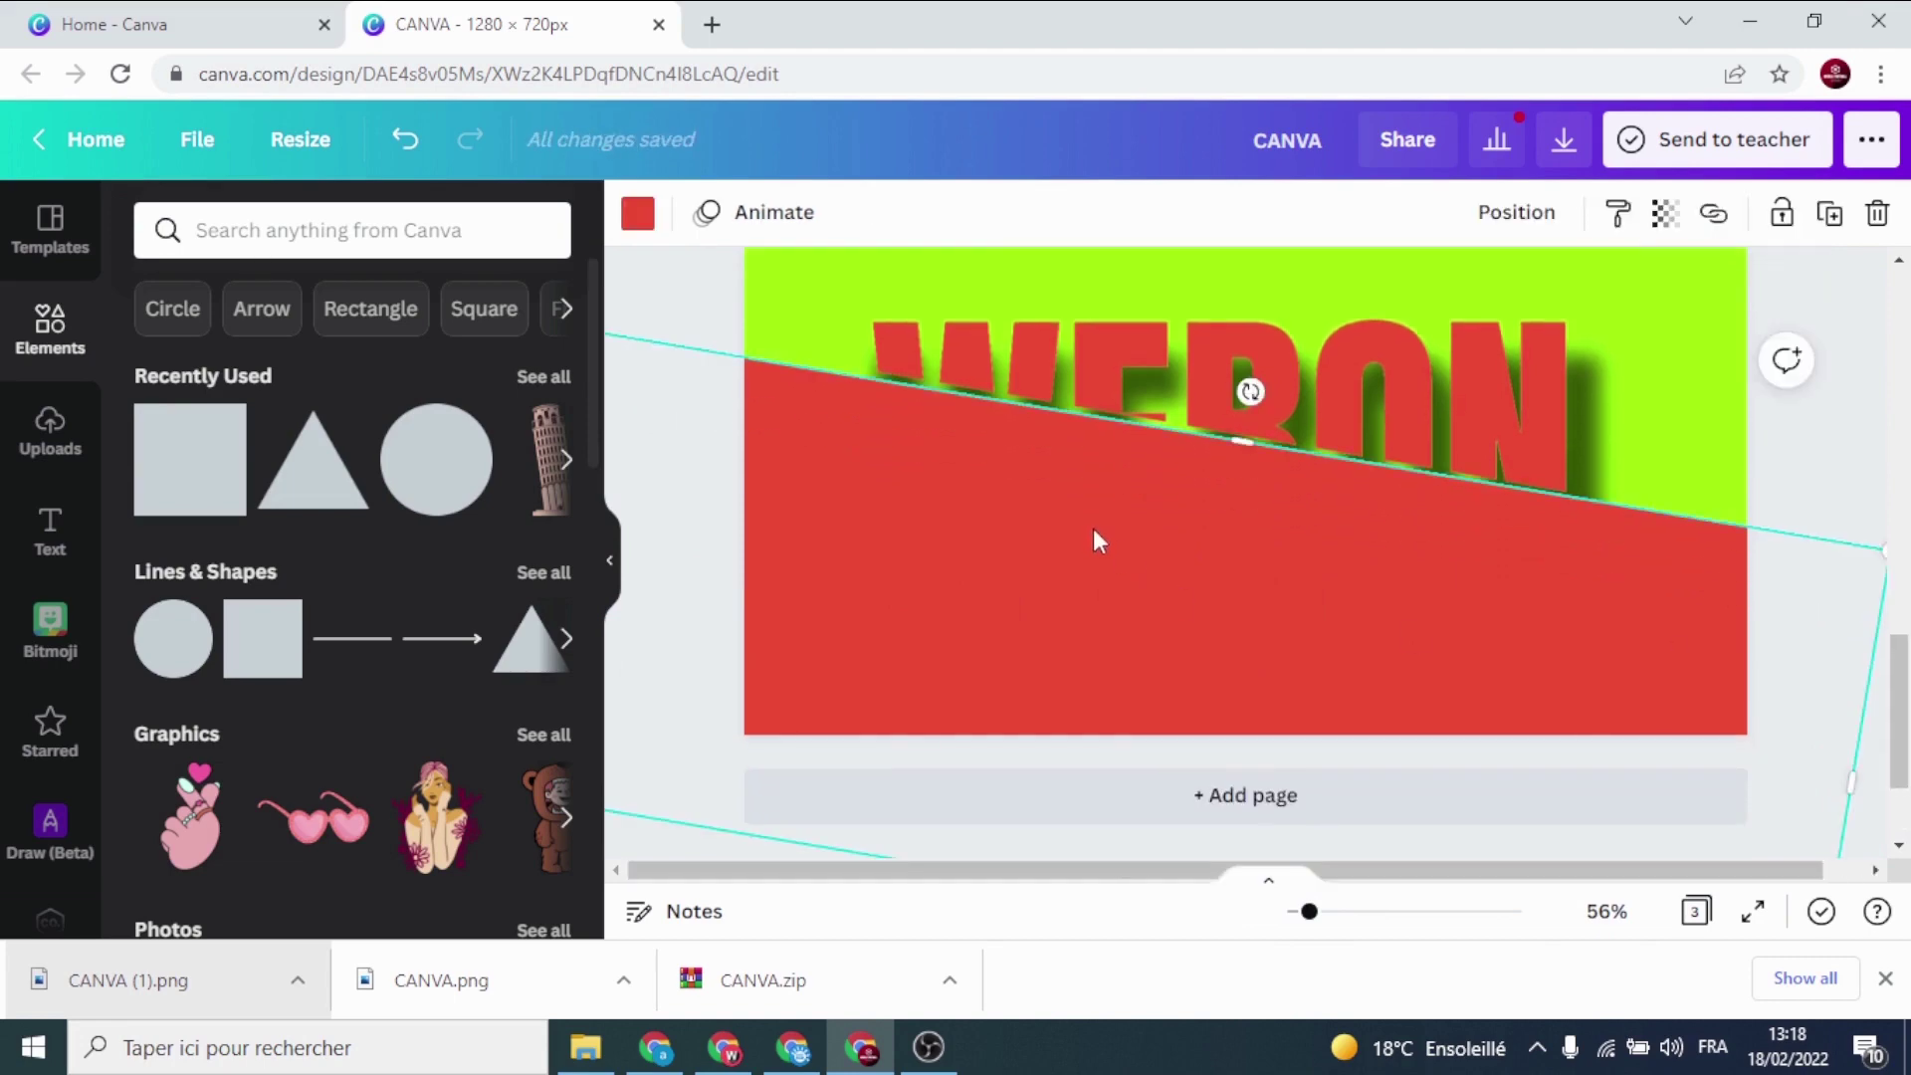
pyautogui.rightClick(1098, 542)
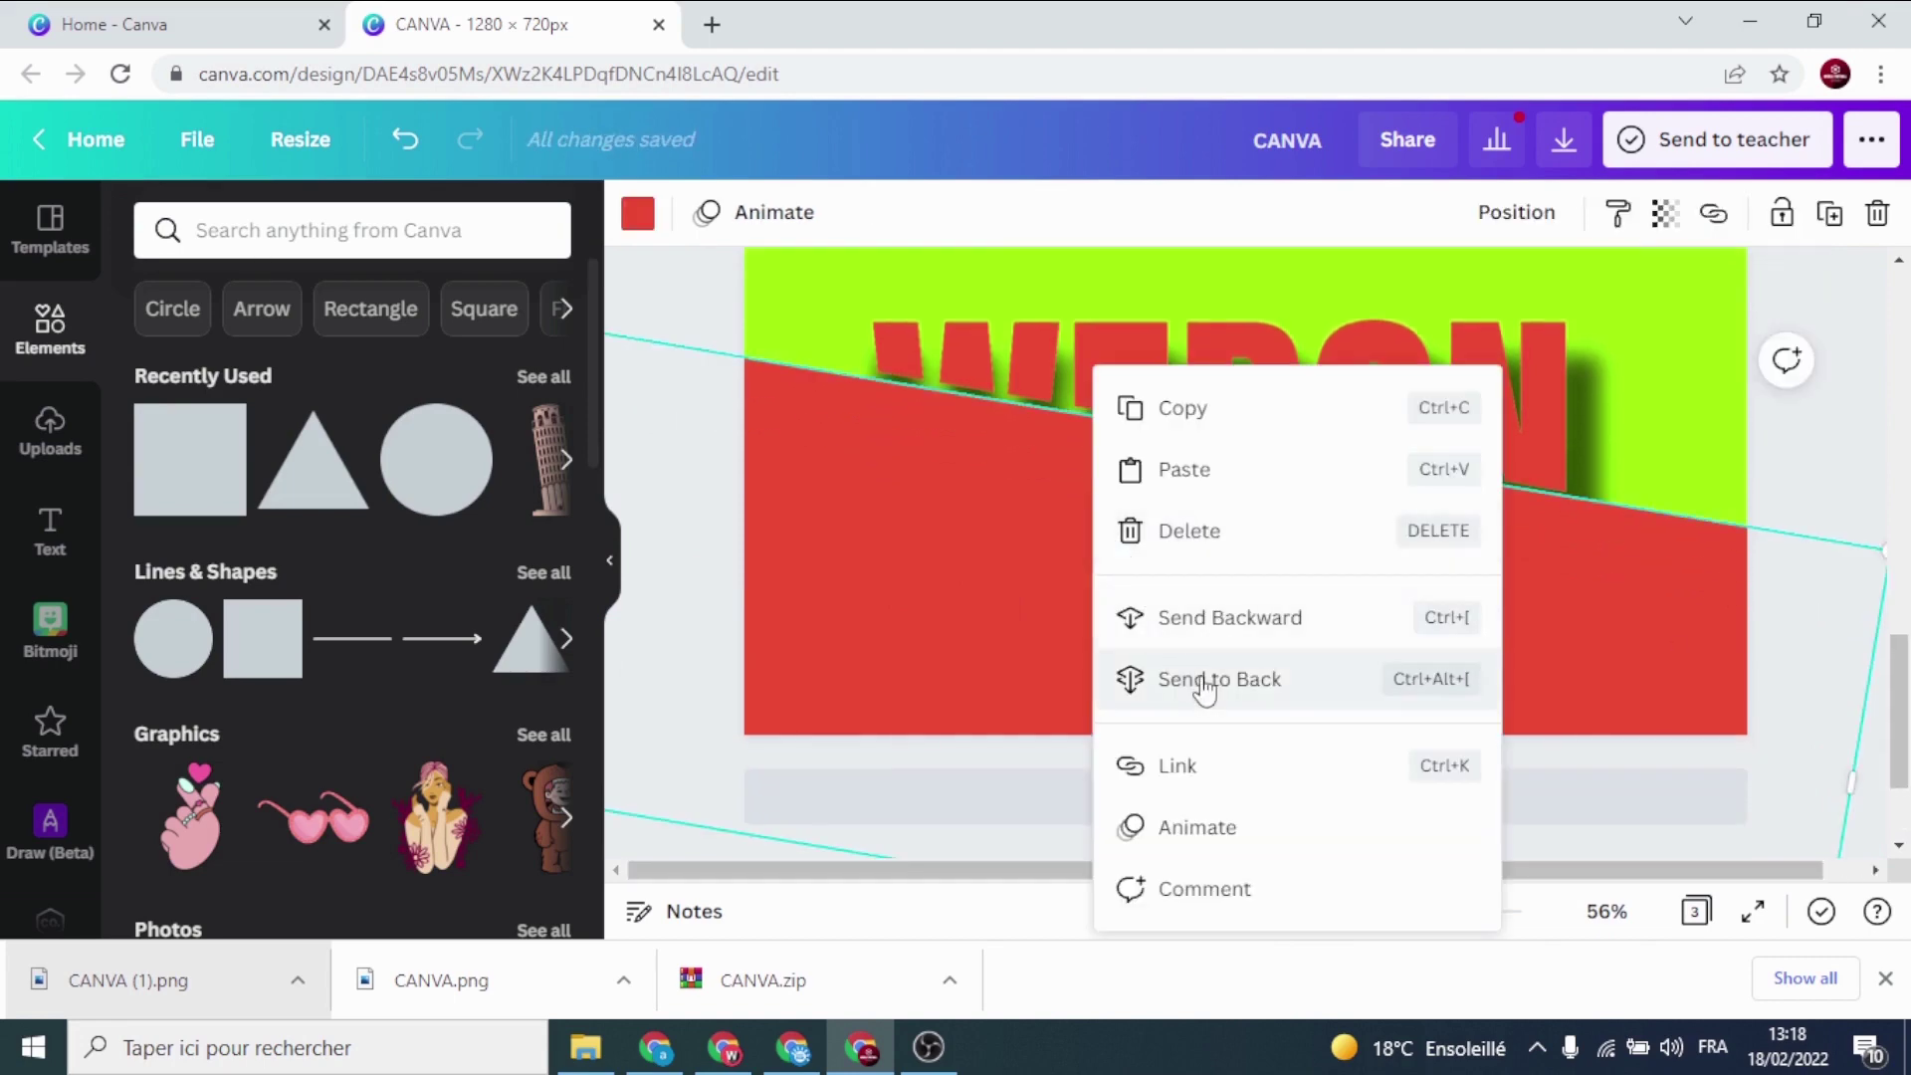
pyautogui.click(1235, 631)
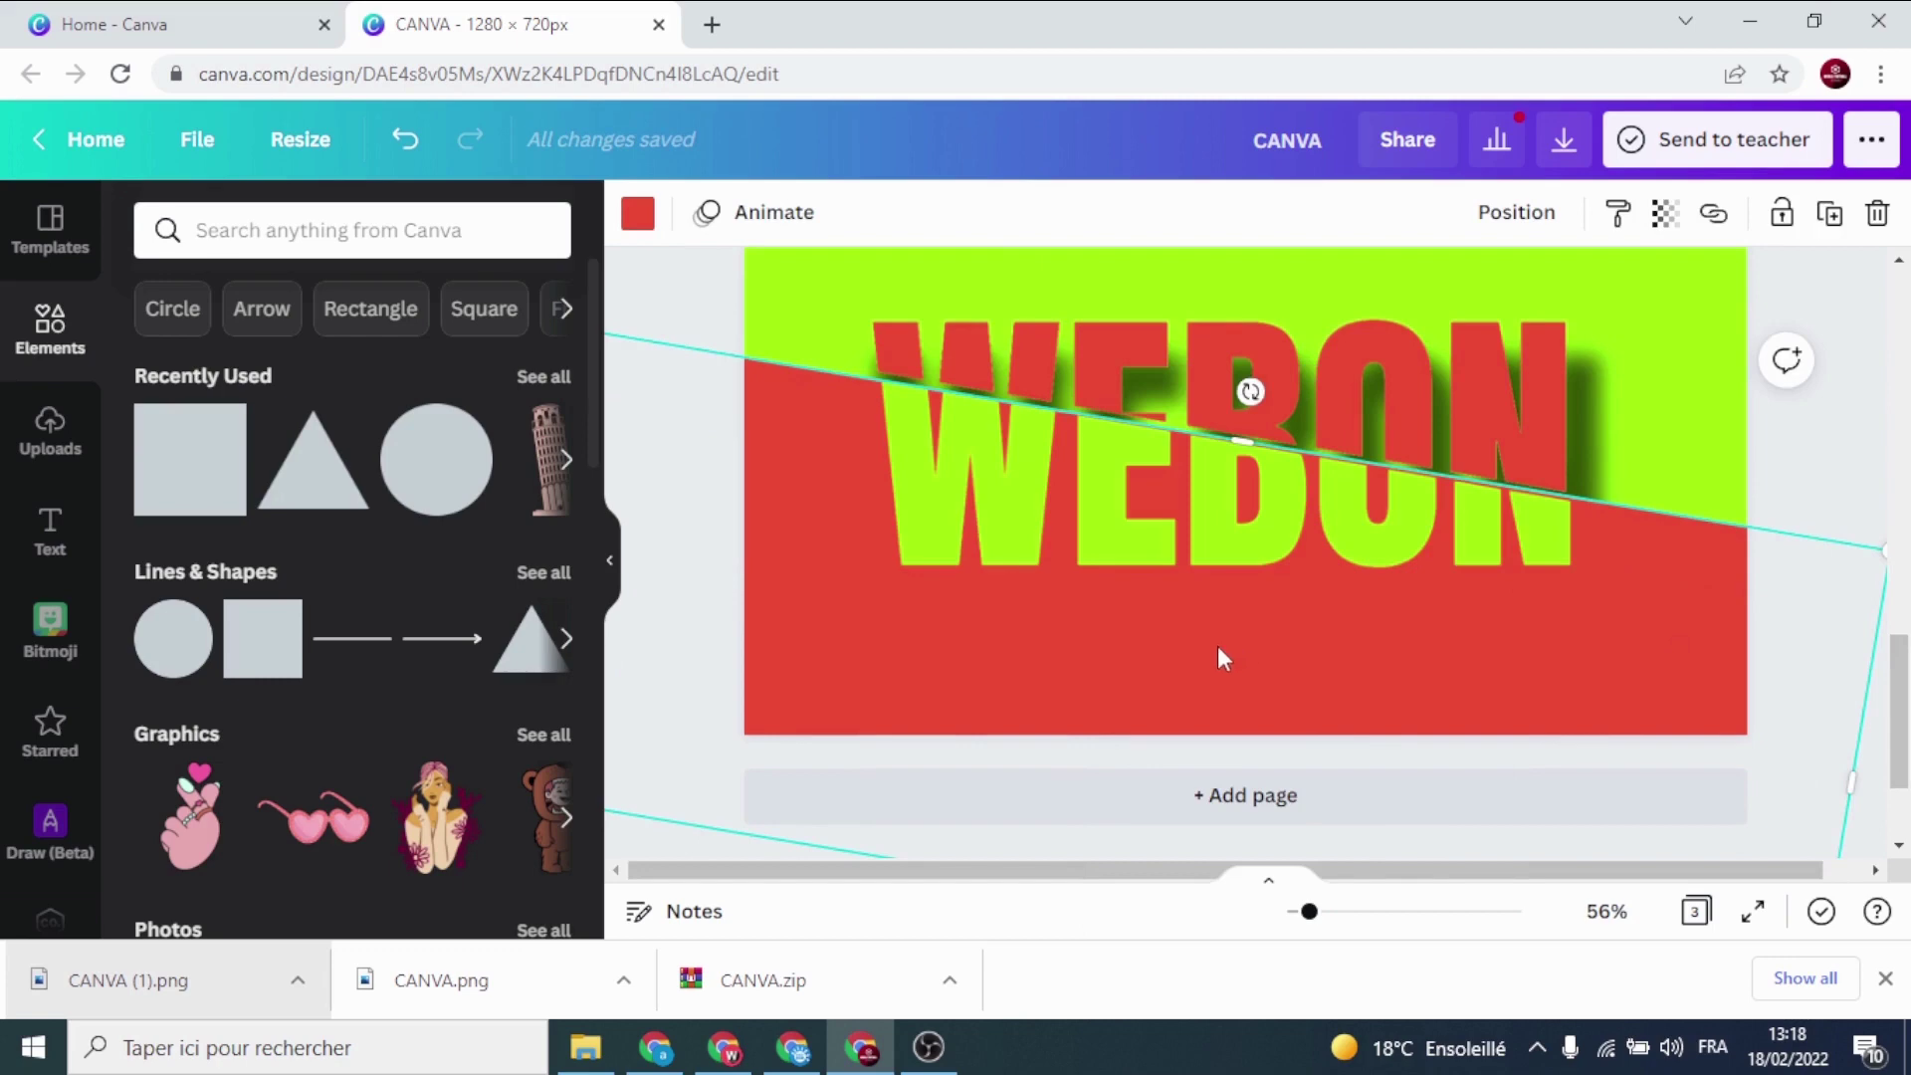
pyautogui.rightClick(800, 529)
pyautogui.click(908, 497)
pyautogui.hotkey('ctrl', 'z')
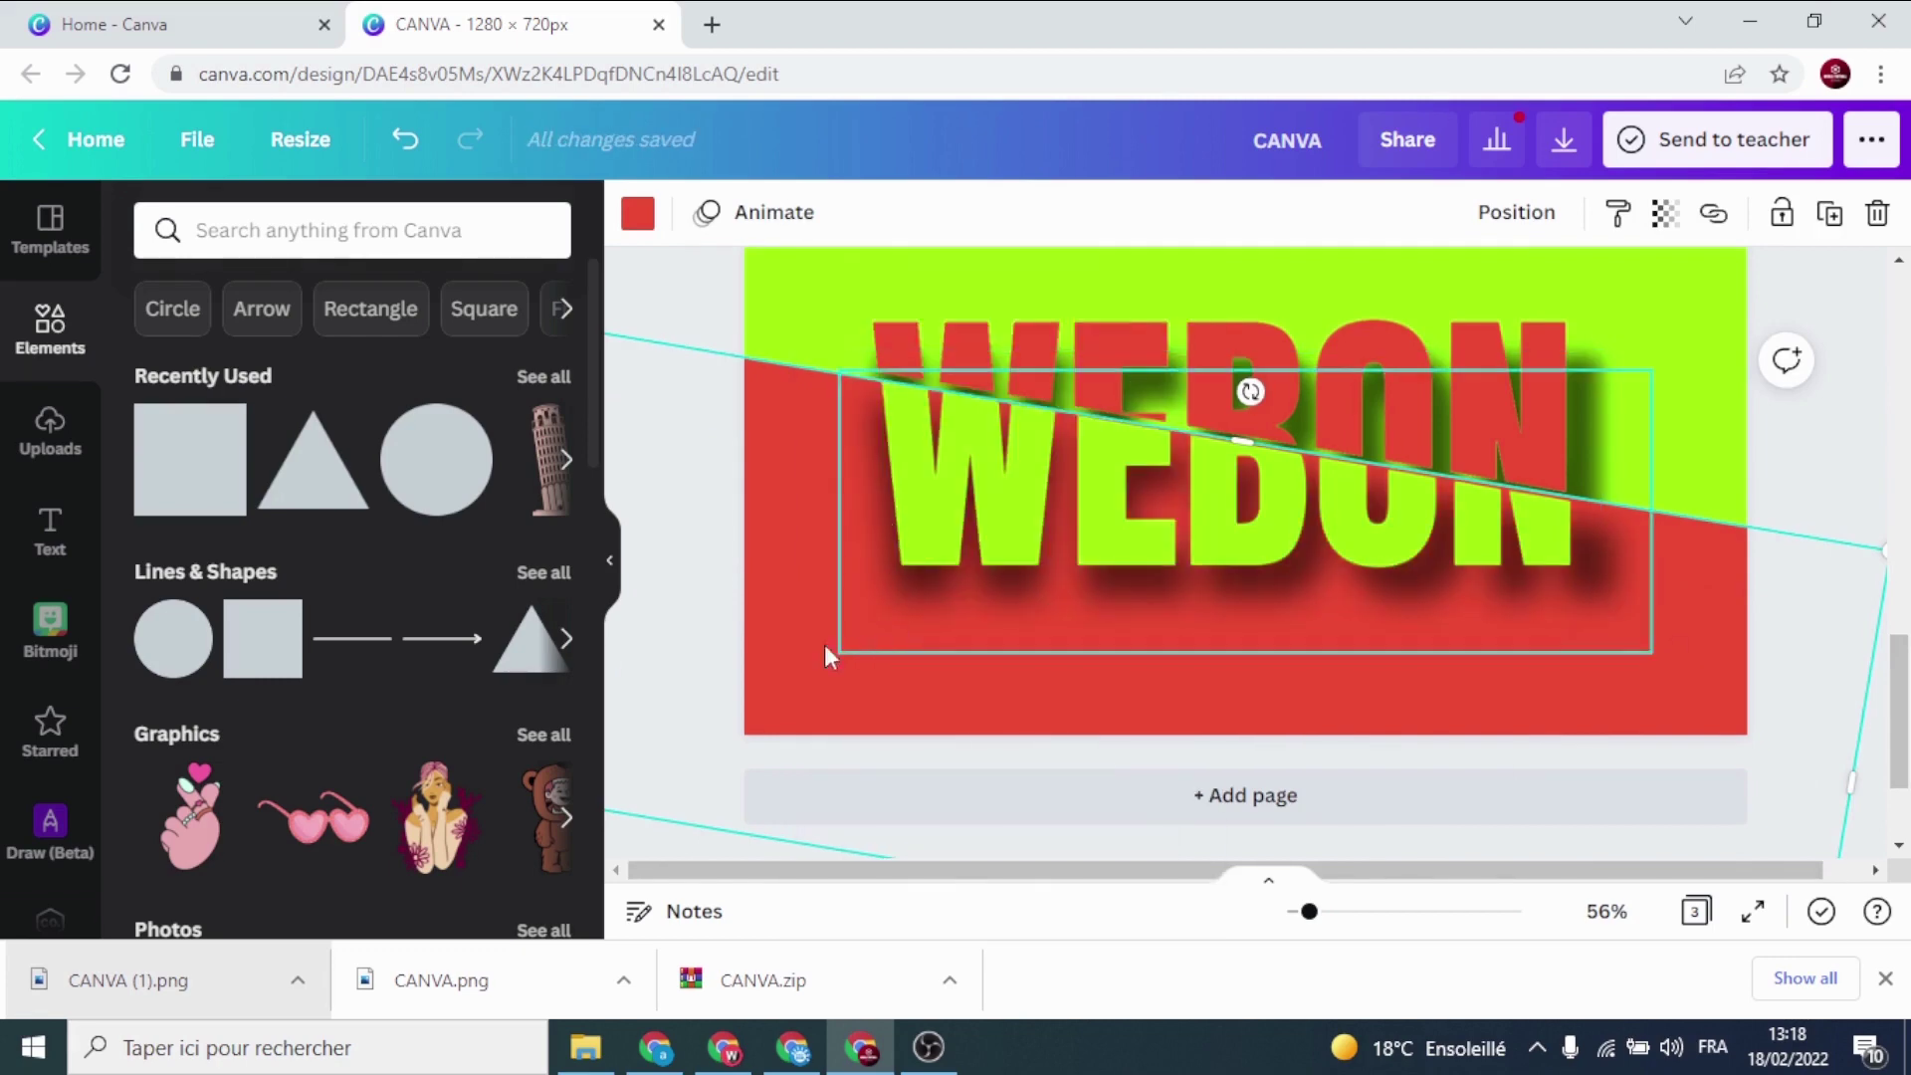
pyautogui.click(696, 559)
pyautogui.scroll(1, 1810, 504)
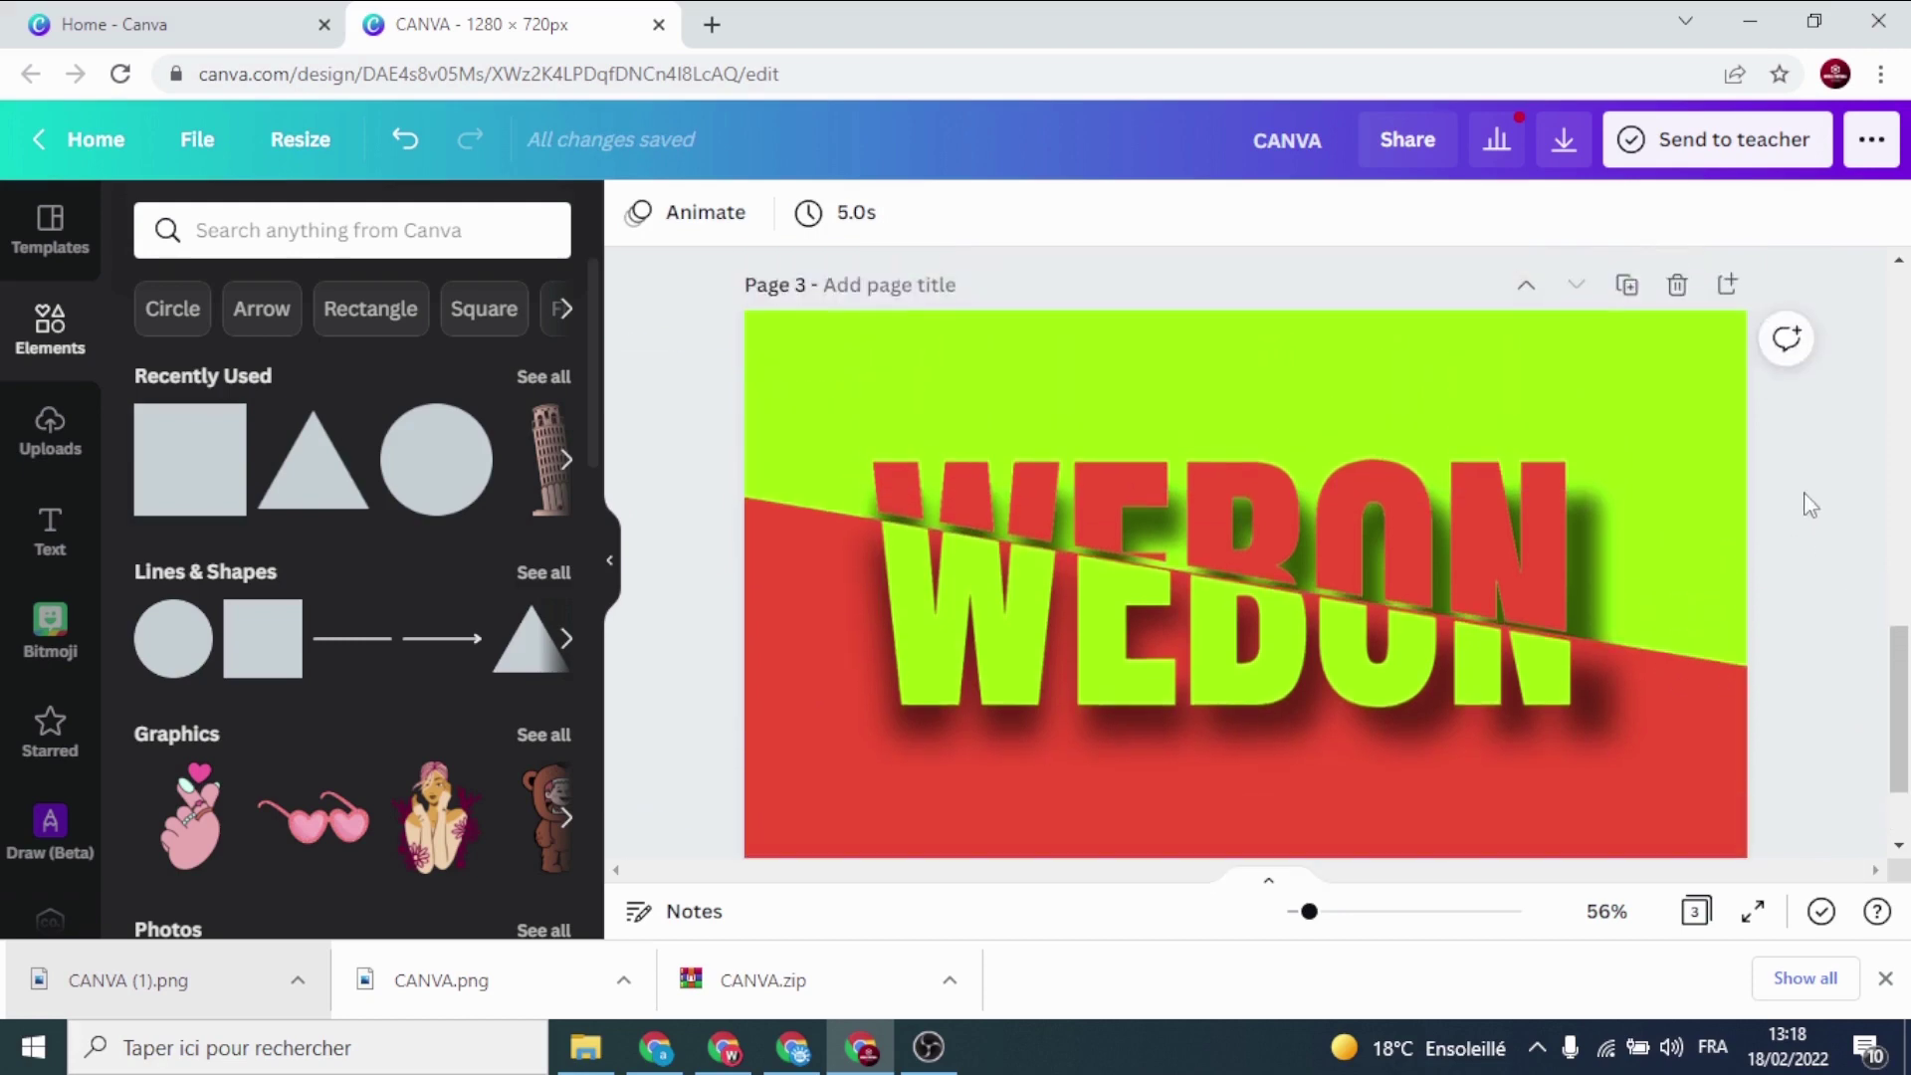
pyautogui.scroll(1, 1828, 487)
pyautogui.scroll(-1, 1834, 486)
pyautogui.scroll(-1, 1870, 497)
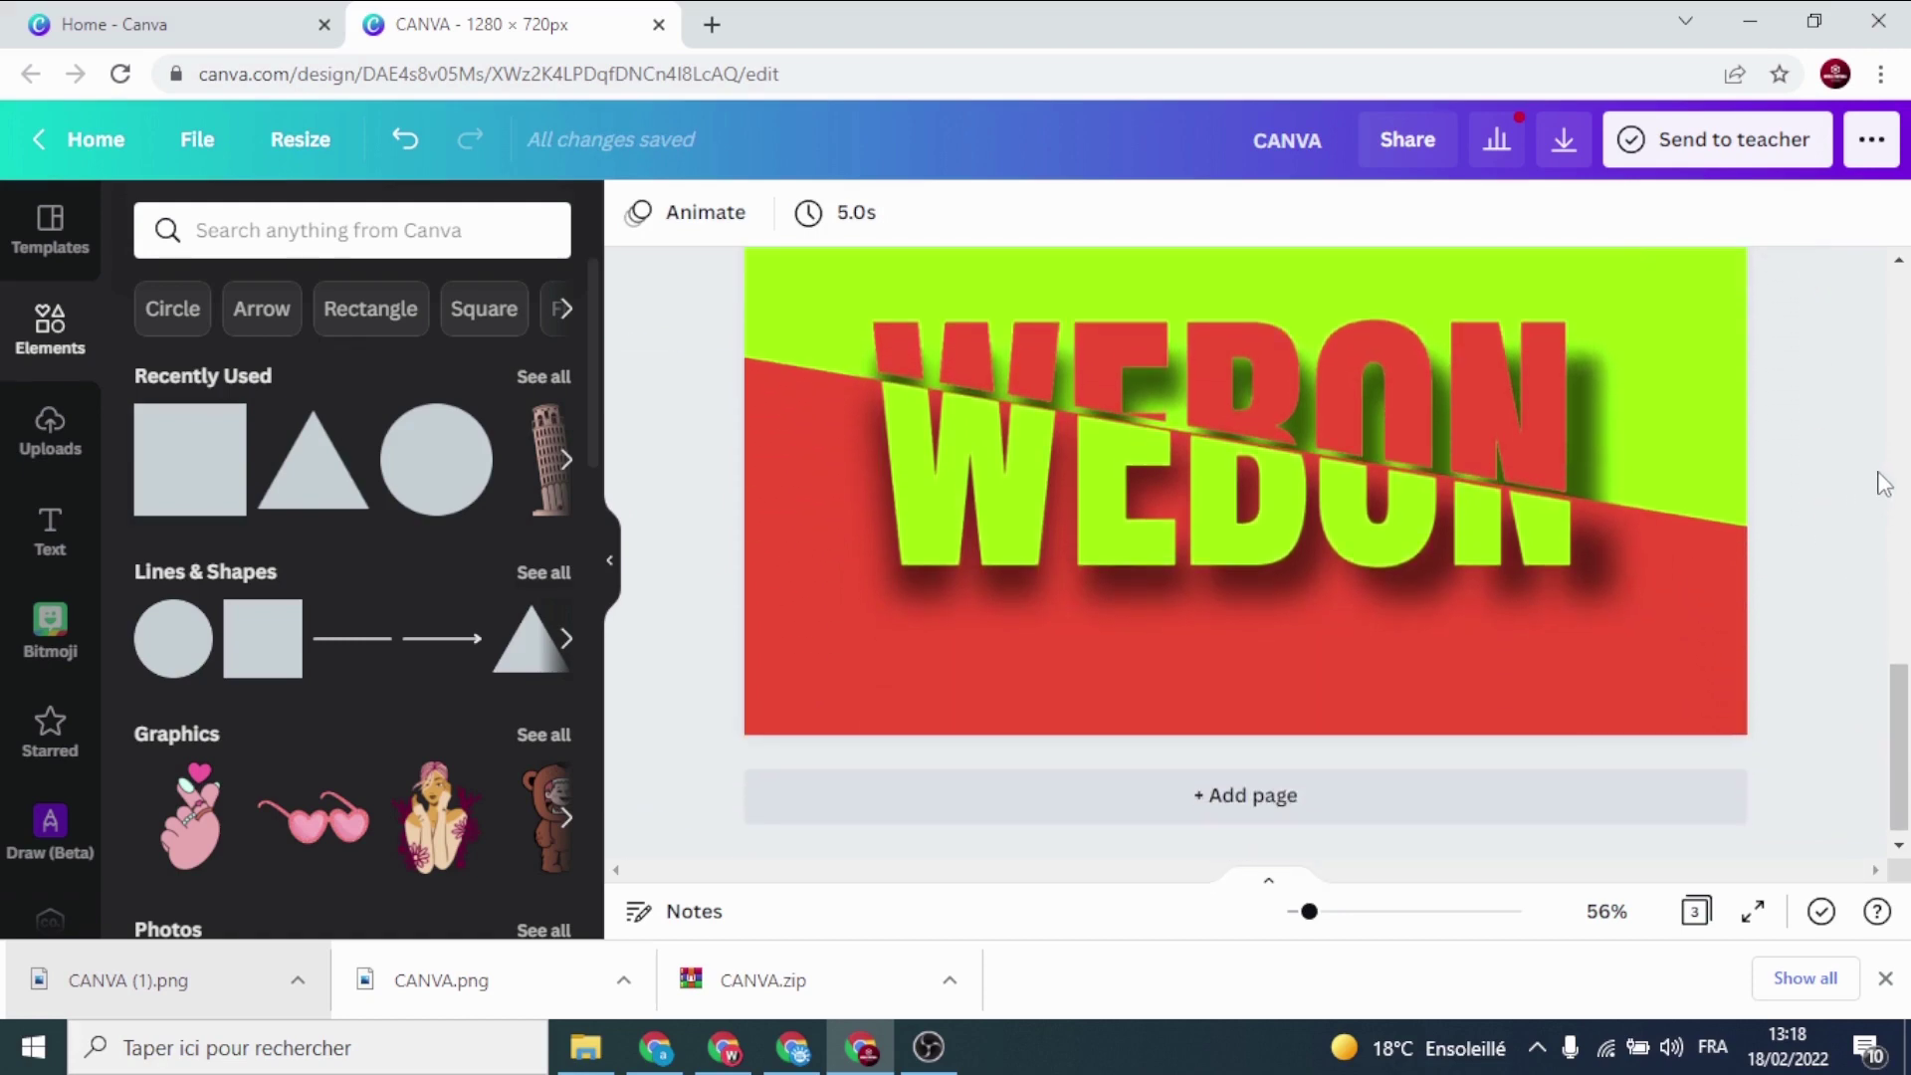
pyautogui.scroll(1, 1884, 485)
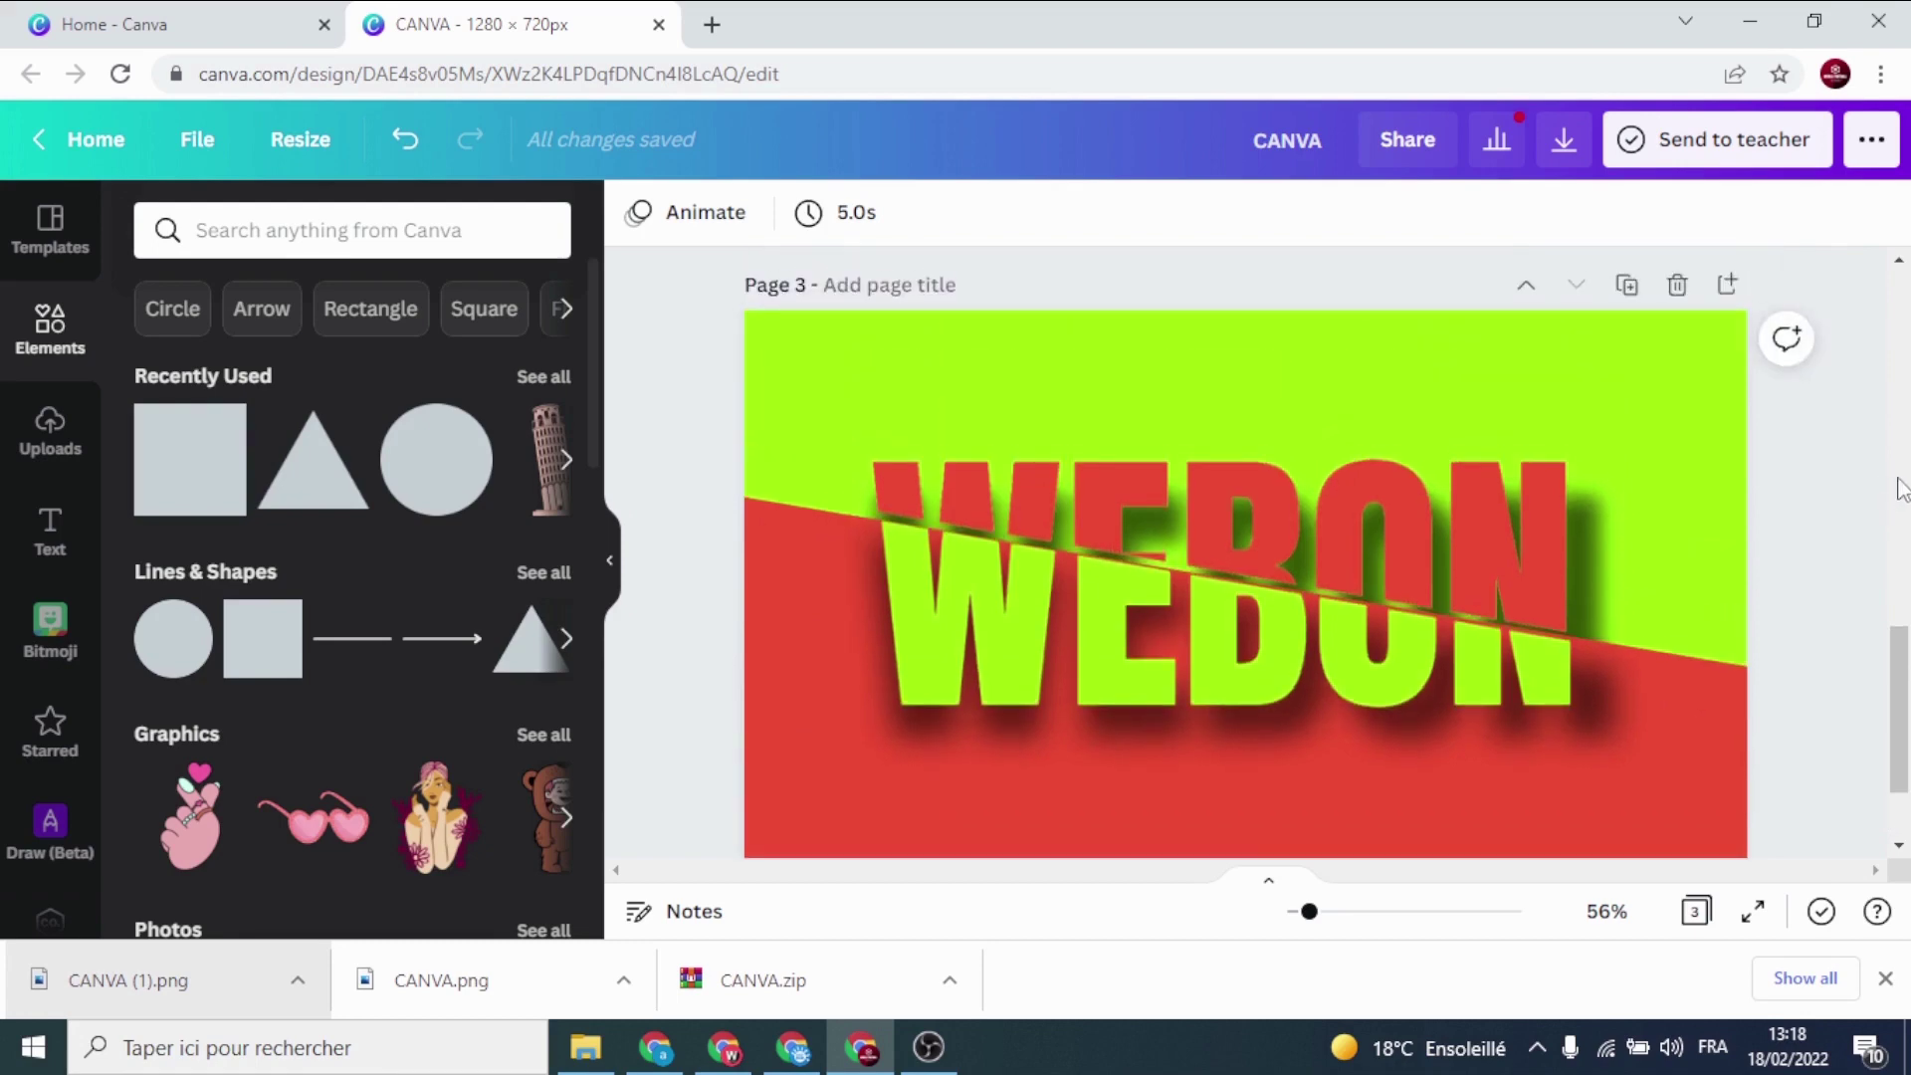